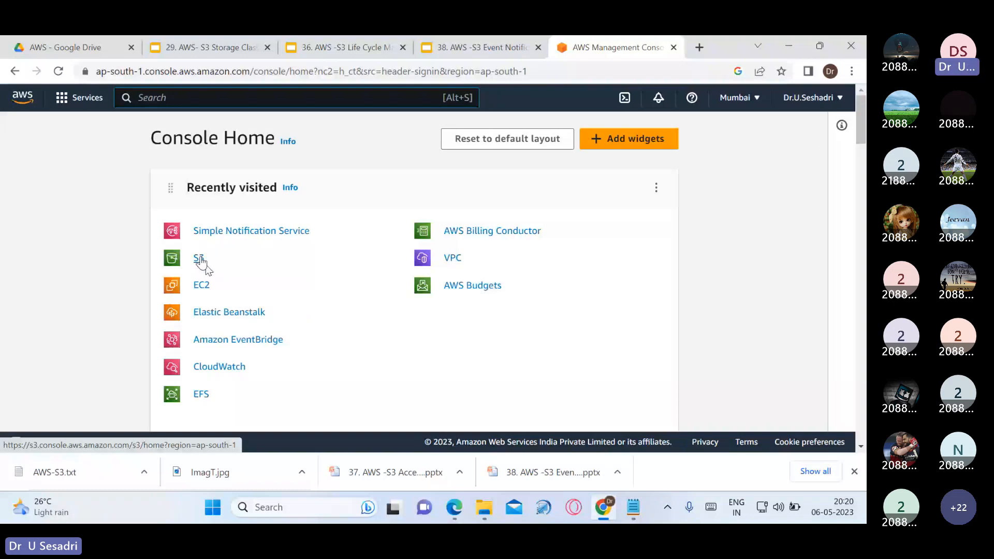
Go to the S3 Buckets list of three existing buckets and start a new bucket
{"action": "left_click", "coordinate": [200, 260]}
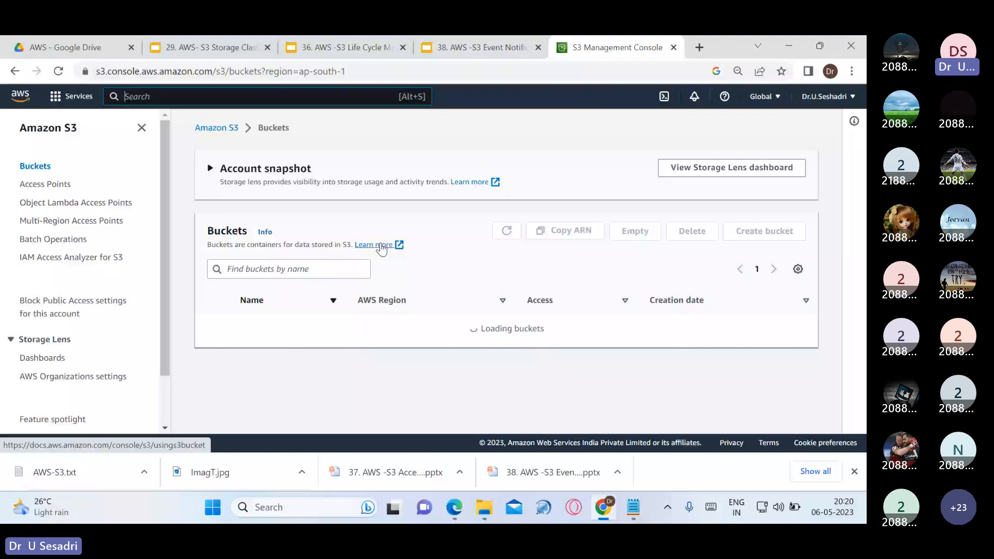
{"action": "scroll", "coordinate": [390, 329], "scroll_direction": "down", "scroll_amount": 1}
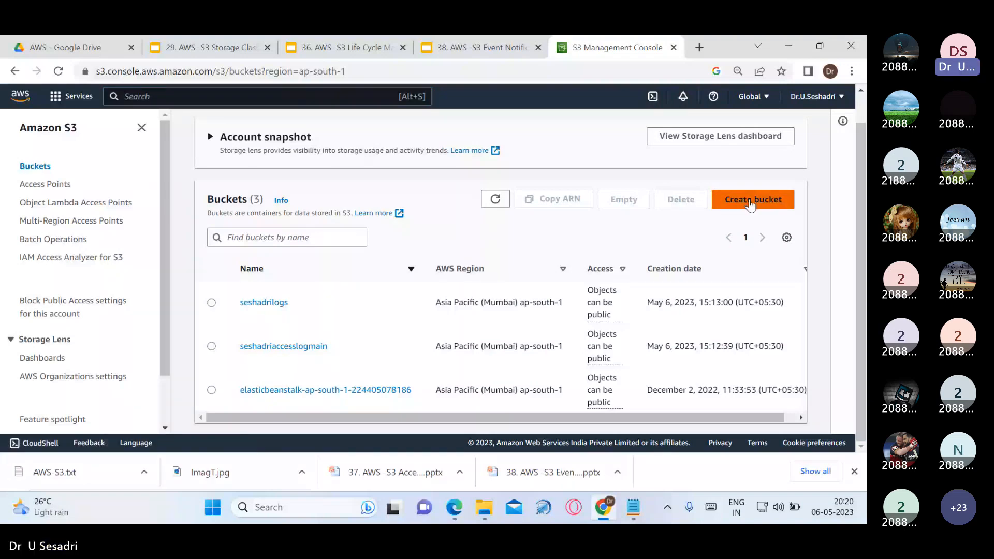
{"action": "left_click", "coordinate": [750, 204]}
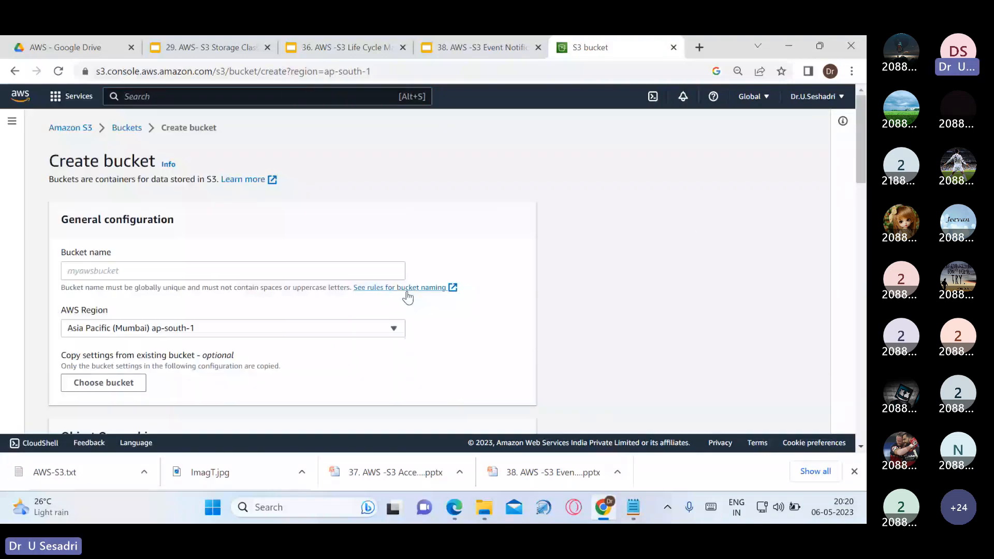
Name the new bucket seshadrilifecycle and enable ACLs on its objects
{"action": "left_click", "coordinate": [378, 268]}
{"action": "type", "text": "sesha"}
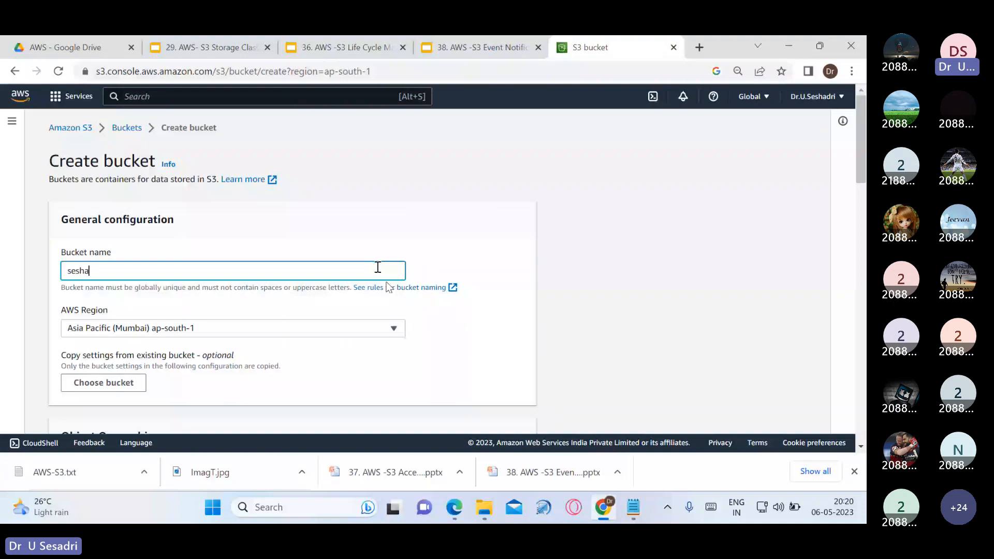
{"action": "type", "text": "drilifecyc"}
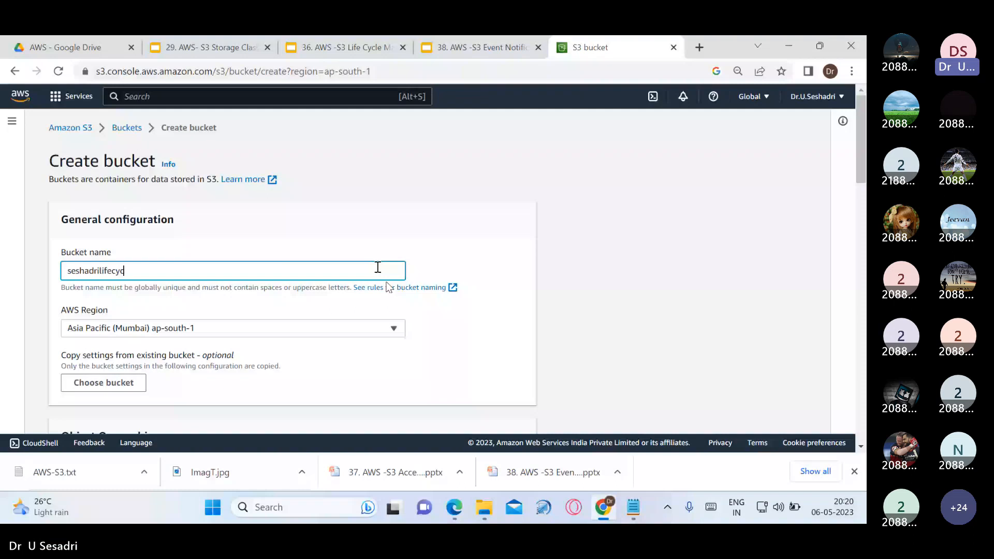
{"action": "type", "text": "le"}
{"action": "scroll", "coordinate": [451, 333], "scroll_direction": "down", "scroll_amount": 3}
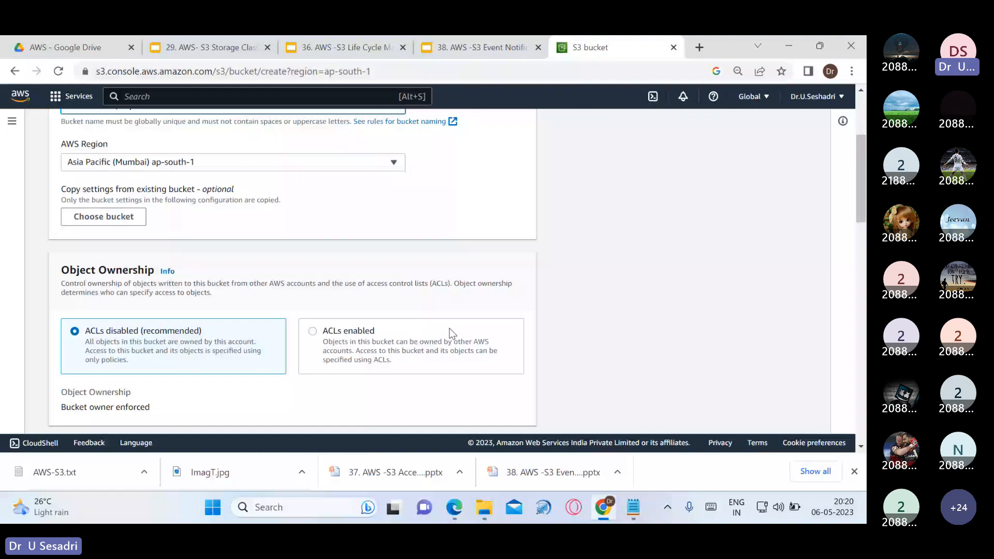
{"action": "left_click", "coordinate": [452, 333]}
{"action": "scroll", "coordinate": [438, 322], "scroll_direction": "down", "scroll_amount": 6}
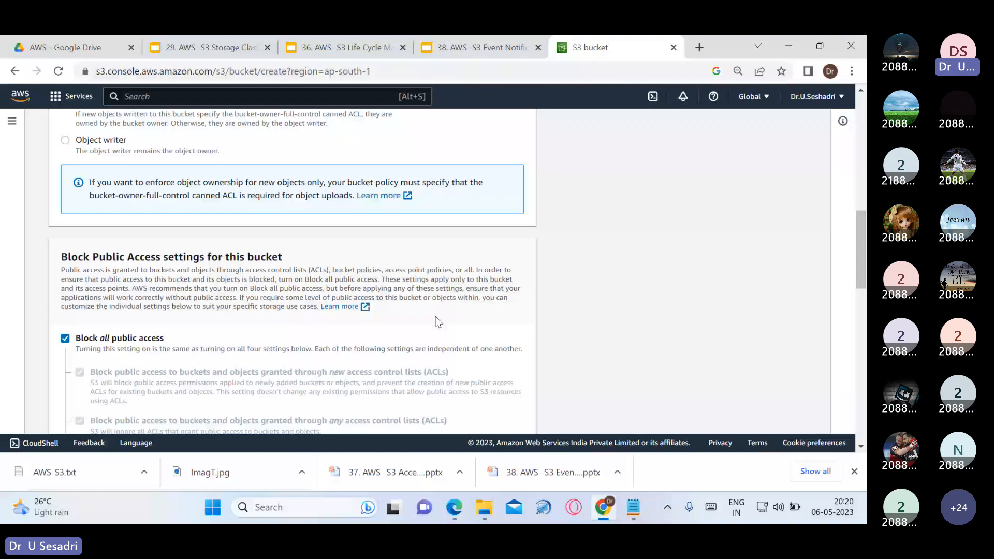
Turn off Block all public access, acknowledge the public warning, and create the bucket
{"action": "left_click", "coordinate": [65, 338]}
{"action": "scroll", "coordinate": [426, 324], "scroll_direction": "down", "scroll_amount": 5}
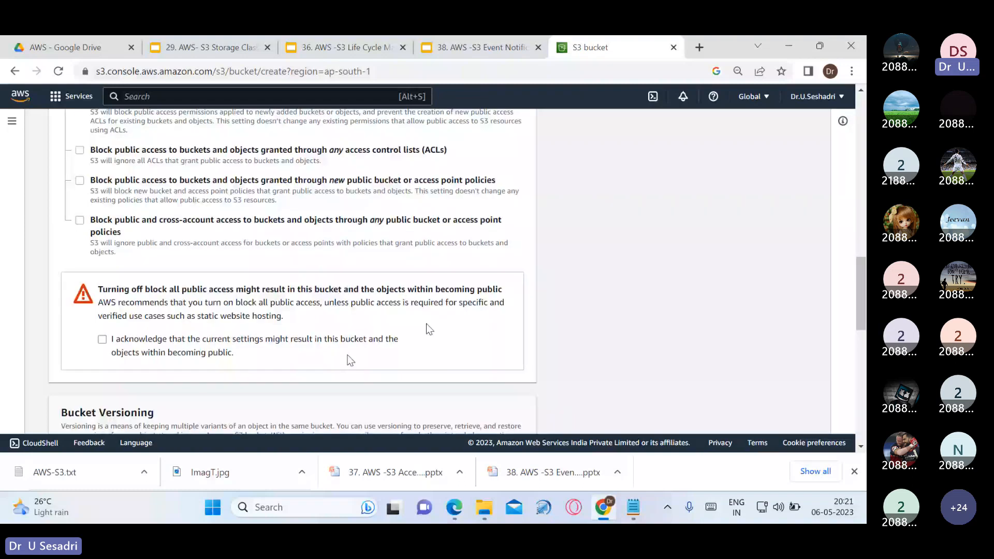
{"action": "left_click", "coordinate": [102, 340]}
{"action": "scroll", "coordinate": [106, 346], "scroll_direction": "down", "scroll_amount": 3}
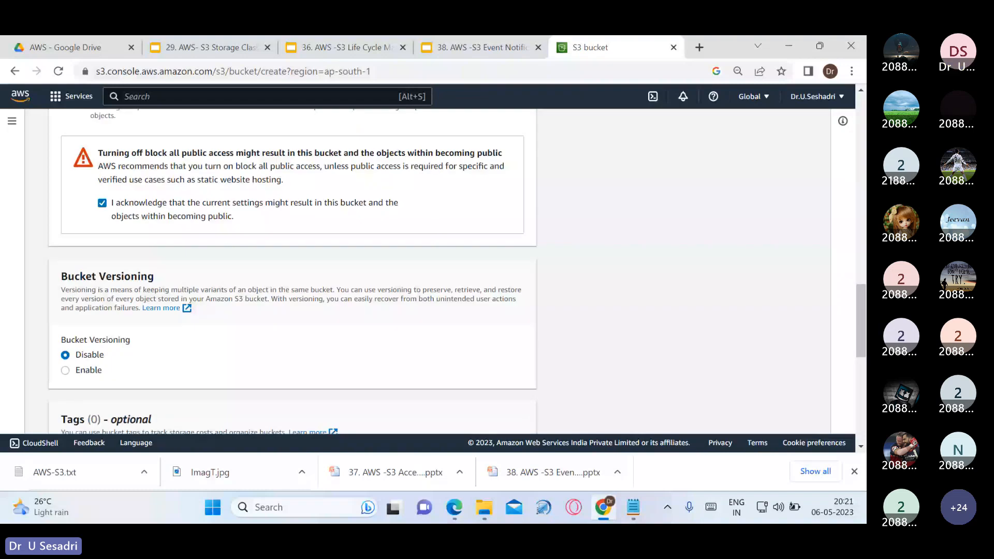
{"action": "scroll", "coordinate": [293, 280], "scroll_direction": "down", "scroll_amount": 8}
{"action": "left_click", "coordinate": [494, 413]}
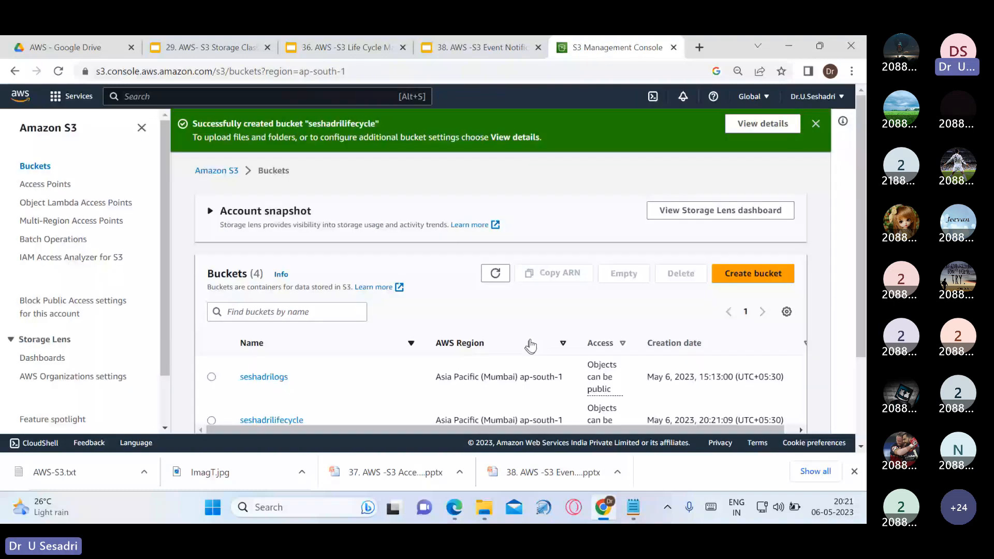
Find seshadrilifecycle in the Buckets list and open it to its empty Objects tab
{"action": "scroll", "coordinate": [431, 401], "scroll_direction": "down", "scroll_amount": 1}
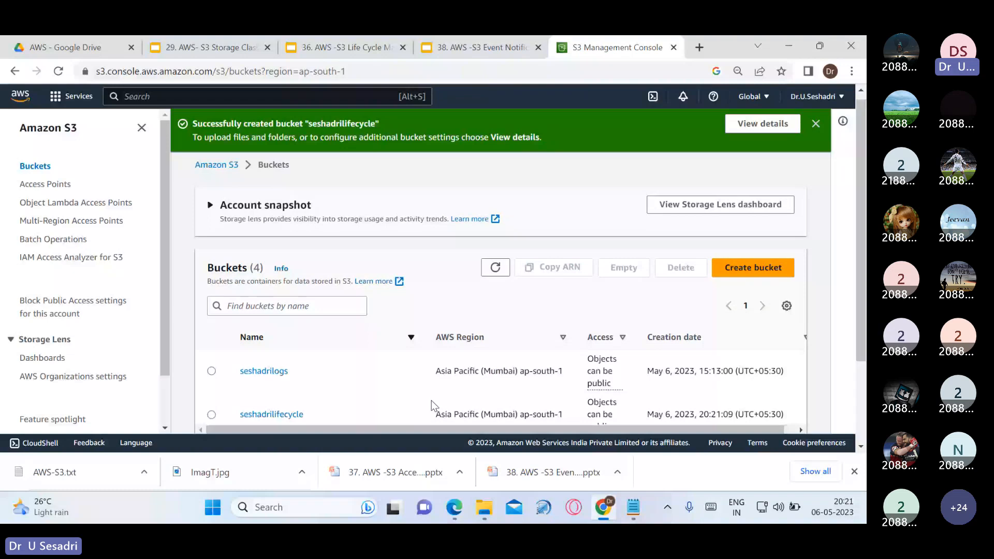
{"action": "scroll", "coordinate": [431, 399], "scroll_direction": "down", "scroll_amount": 2}
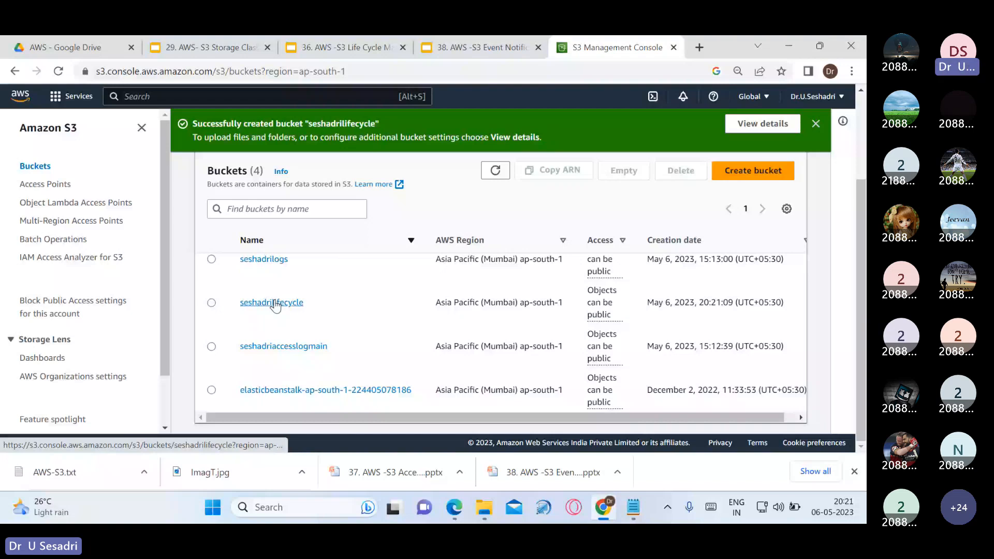
{"action": "left_click", "coordinate": [273, 304]}
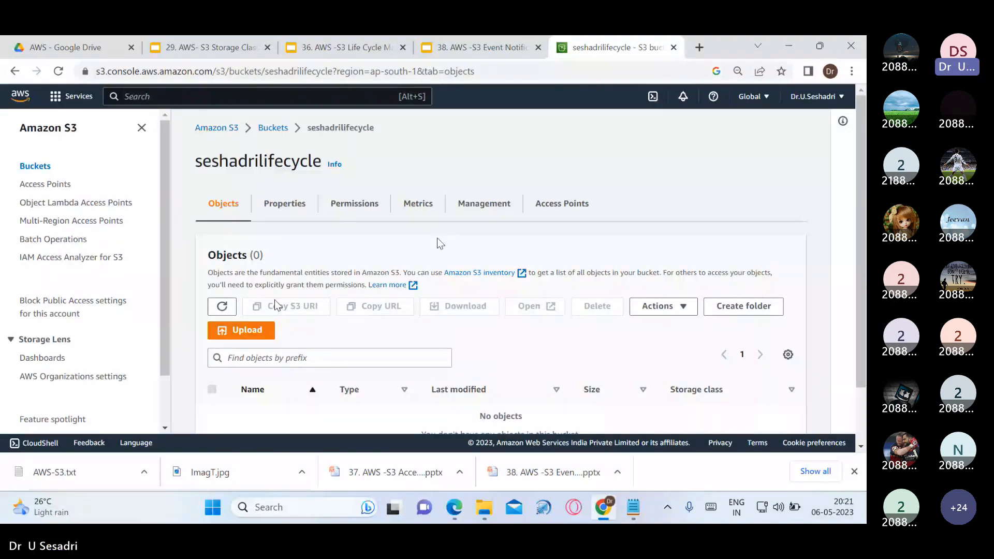
Add the Coffee Image2 picture from the computer to a new upload
{"action": "left_click", "coordinate": [243, 335]}
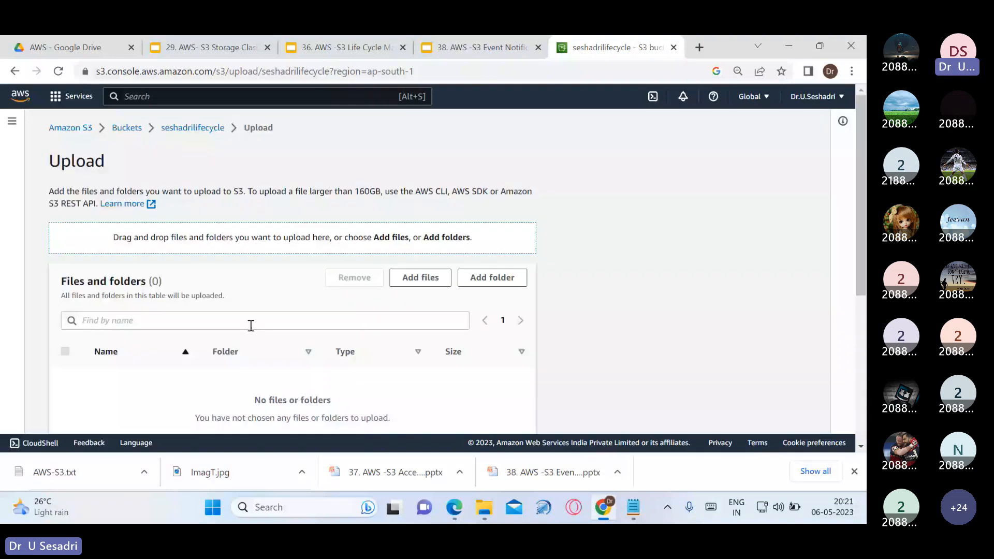
{"action": "left_click", "coordinate": [421, 277]}
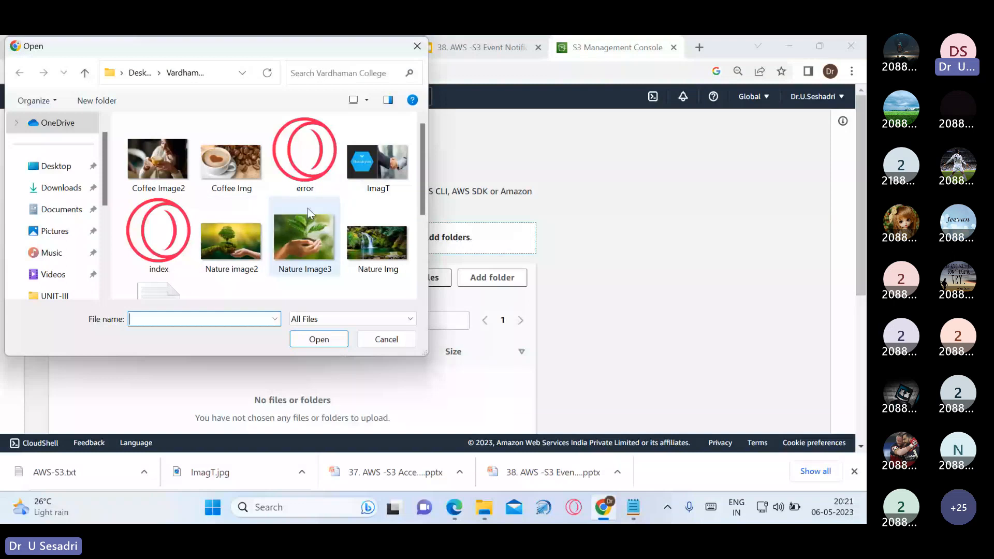
{"action": "left_click", "coordinate": [176, 165]}
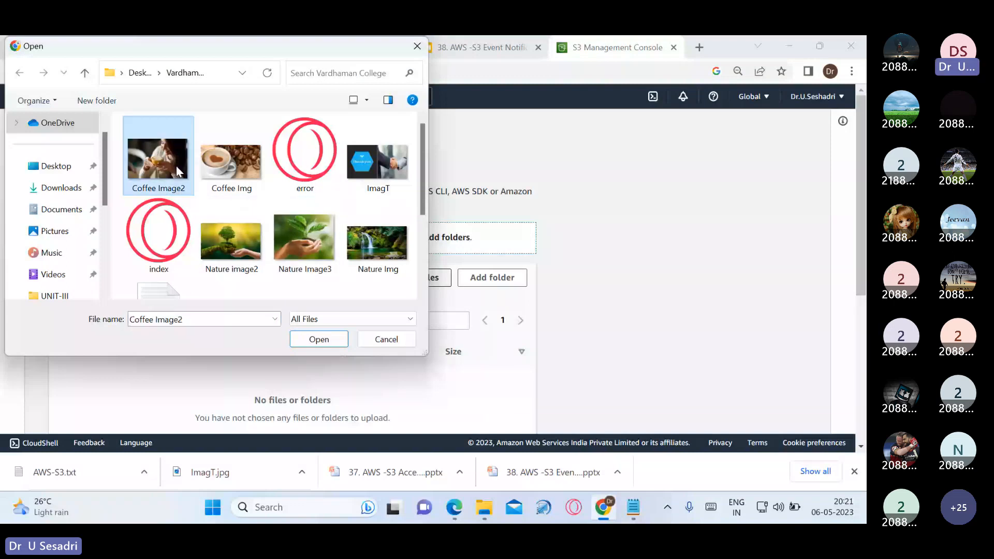
{"action": "left_click", "coordinate": [319, 339]}
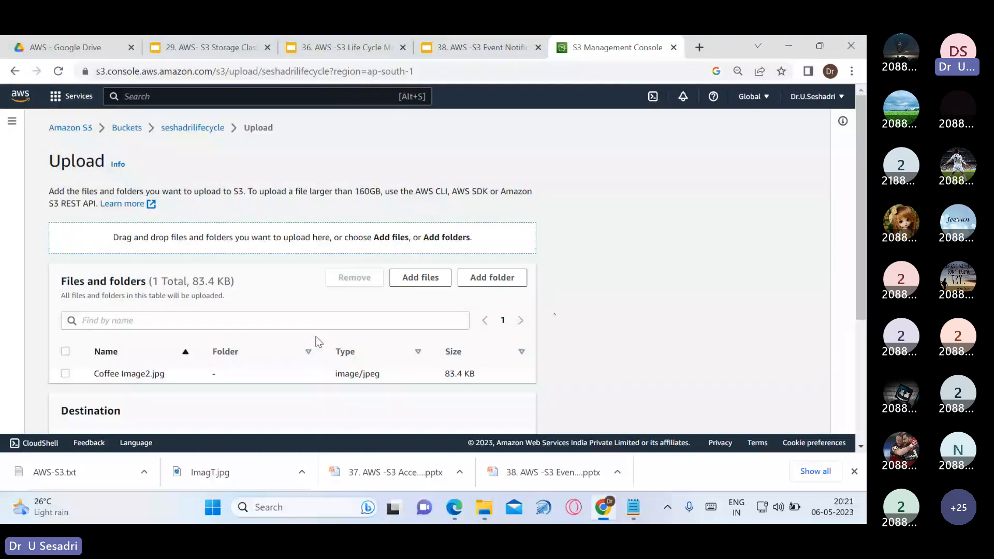
Grant public-read access, accept the risk, and upload the file to the bucket
{"action": "scroll", "coordinate": [316, 339], "scroll_direction": "down", "scroll_amount": 3}
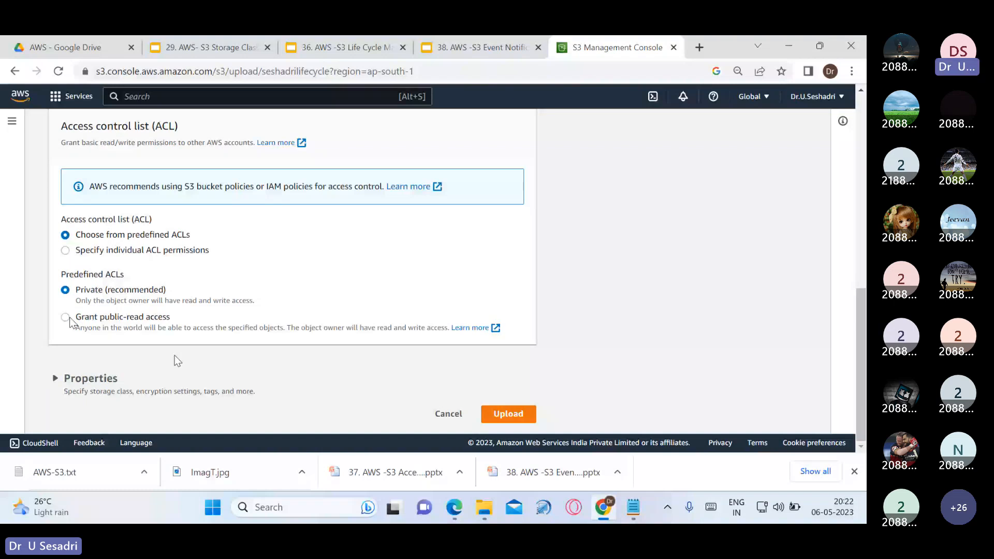
{"action": "left_click", "coordinate": [65, 317]}
{"action": "scroll", "coordinate": [69, 322], "scroll_direction": "down", "scroll_amount": 1}
{"action": "left_click", "coordinate": [104, 328]}
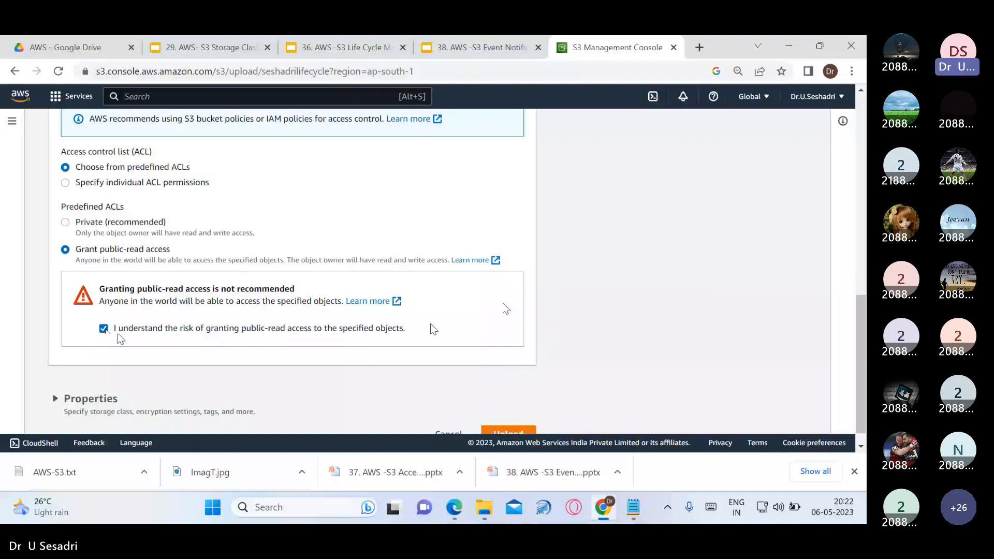
{"action": "scroll", "coordinate": [506, 414], "scroll_direction": "down", "scroll_amount": 1}
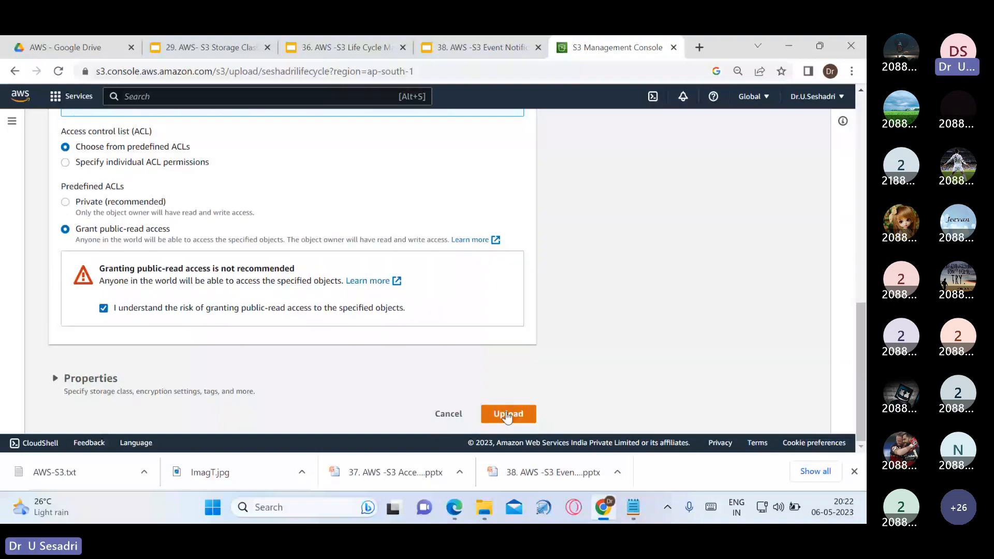
{"action": "left_click", "coordinate": [507, 414]}
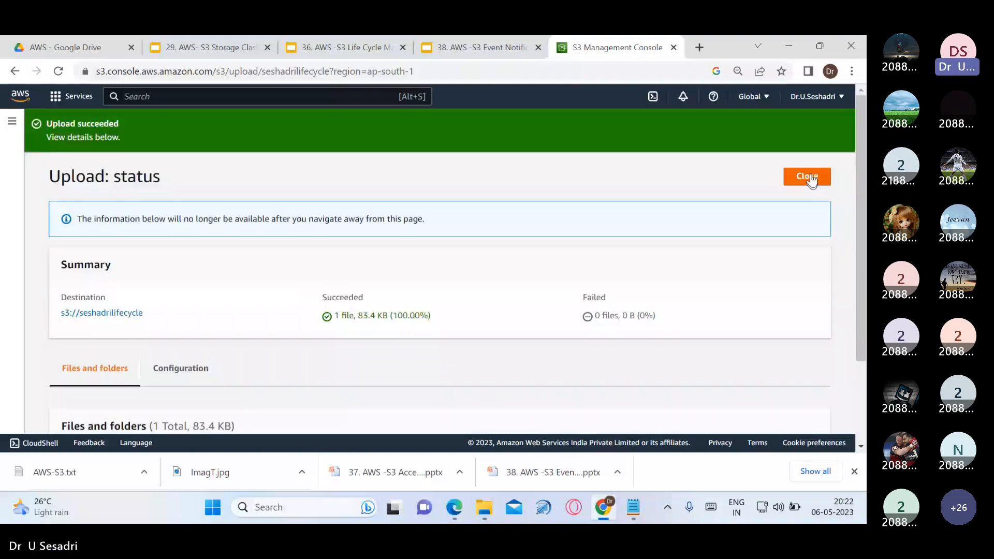
{"action": "left_click", "coordinate": [807, 177]}
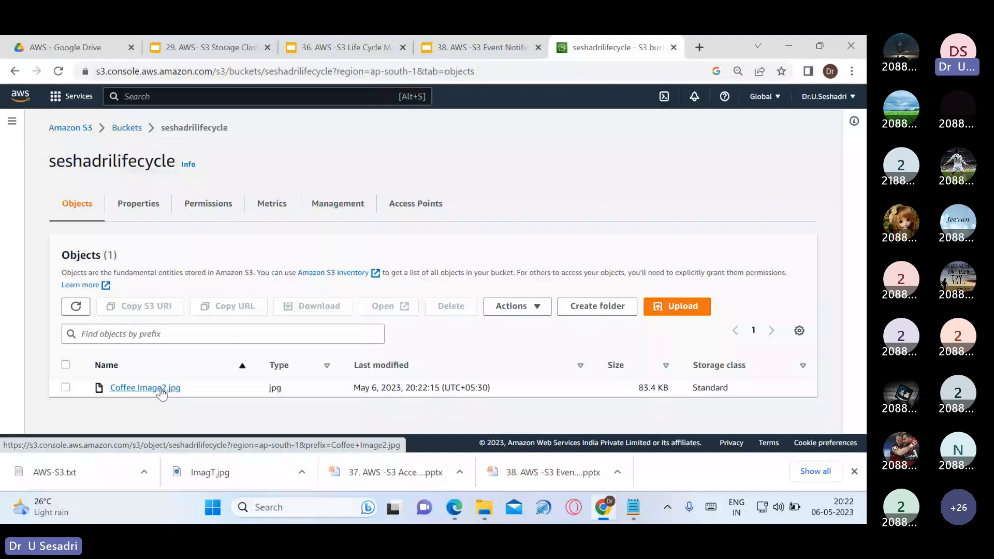
Copy Coffee Image2.jpg's Object URL and bring the Teams meeting window forward
{"action": "left_click", "coordinate": [164, 392]}
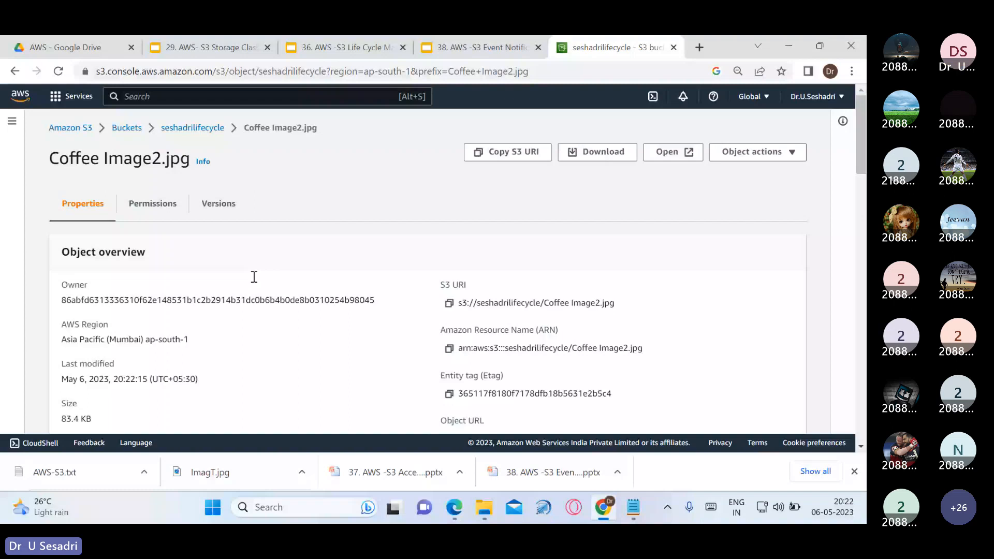
{"action": "scroll", "coordinate": [254, 277], "scroll_direction": "down", "scroll_amount": 3}
{"action": "left_click", "coordinate": [450, 304]}
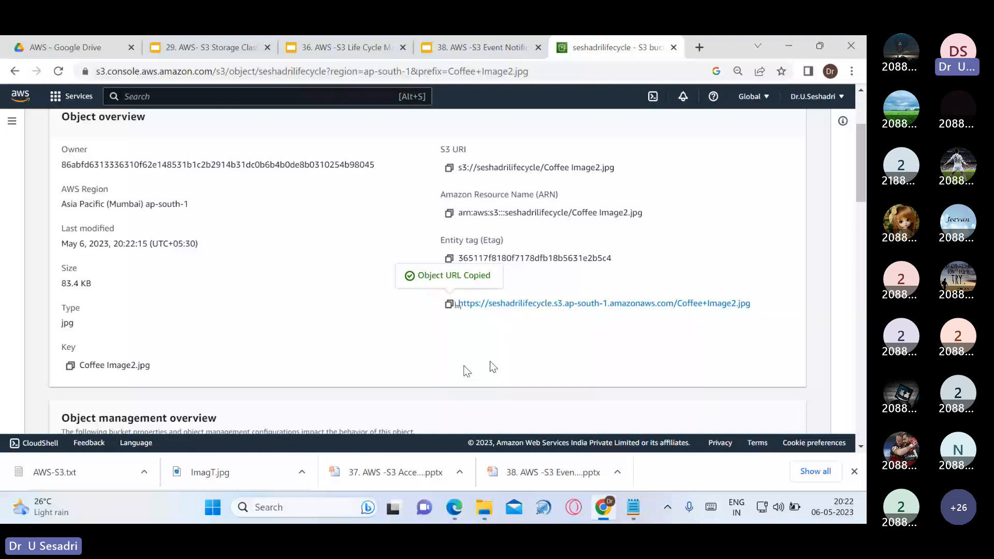
{"action": "left_click", "coordinate": [454, 507]}
{"action": "left_click", "coordinate": [350, 154]}
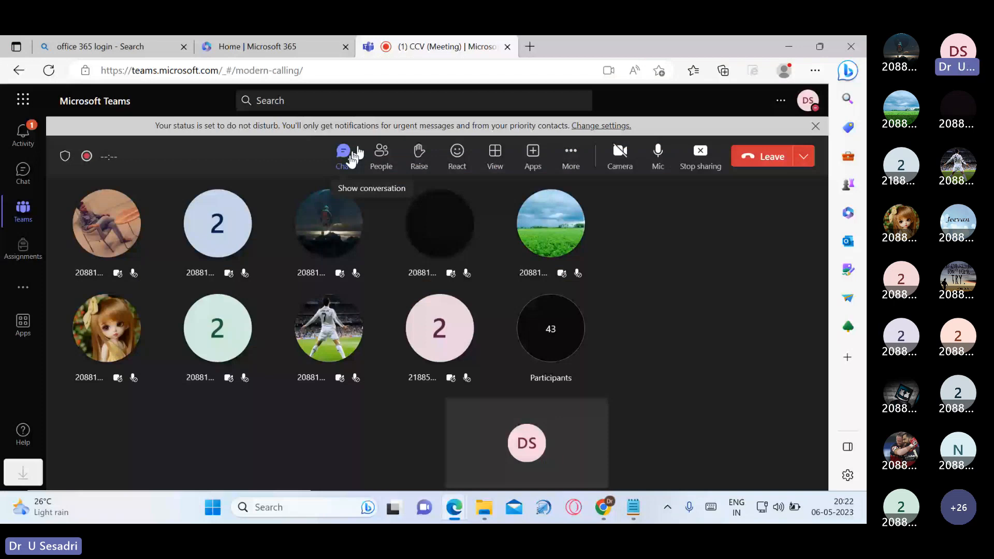
Paste the object URL into the Teams meeting chat and a new browser tab's address bar
{"action": "left_click", "coordinate": [355, 153]}
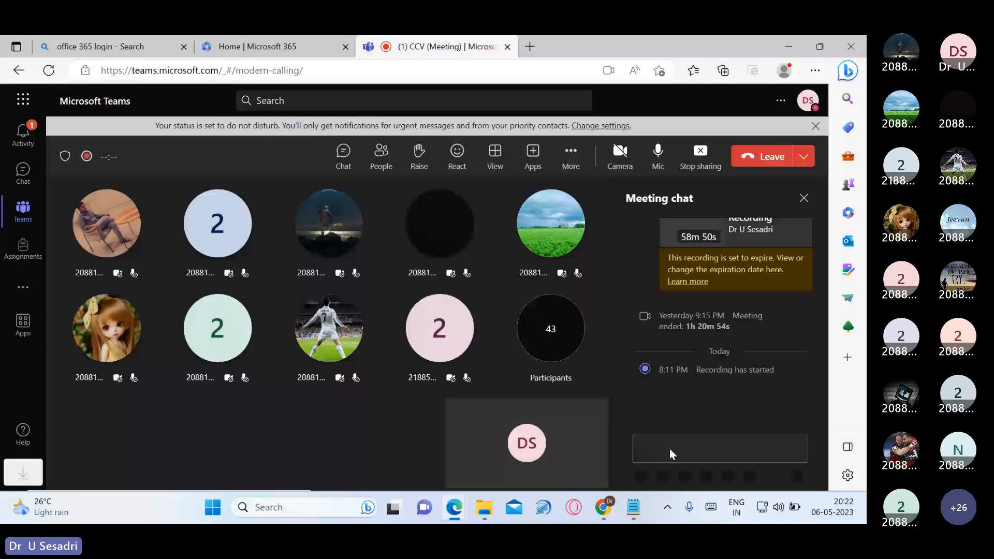
{"action": "key", "text": "ctrl+v"}
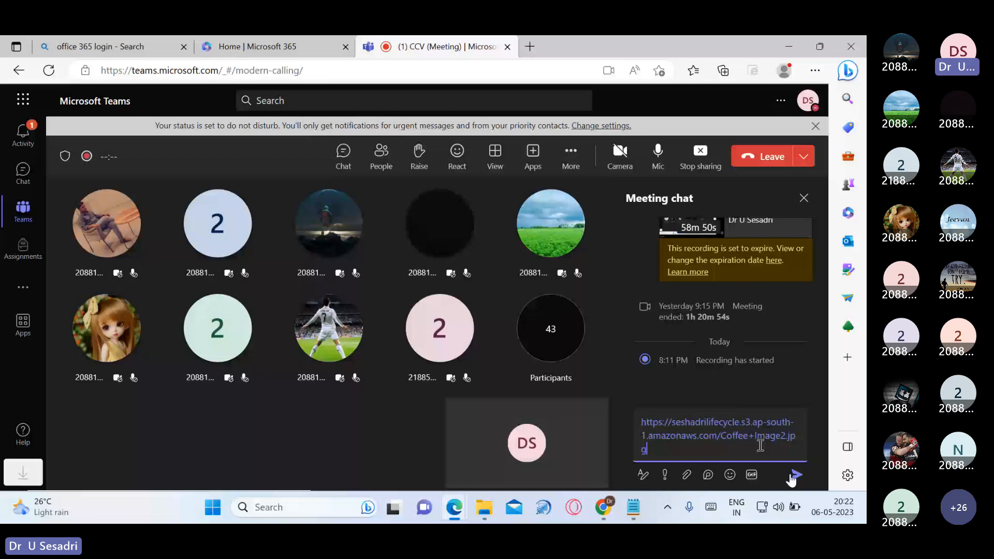
{"action": "key", "text": "ctrl+t"}
{"action": "key", "text": "ctrl+v"}
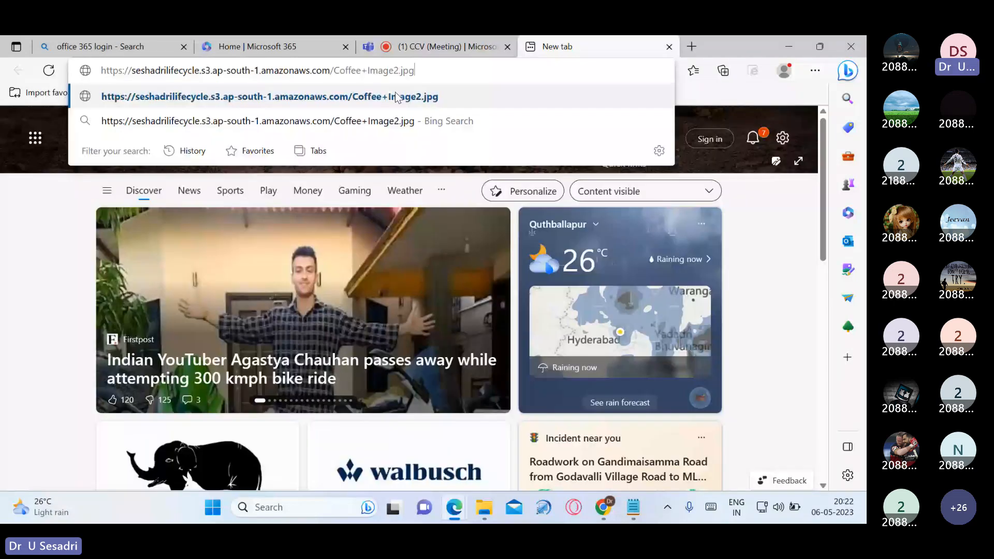
Load the coffee photo from its public URL, then return to the S3 object page
{"action": "left_click", "coordinate": [396, 97]}
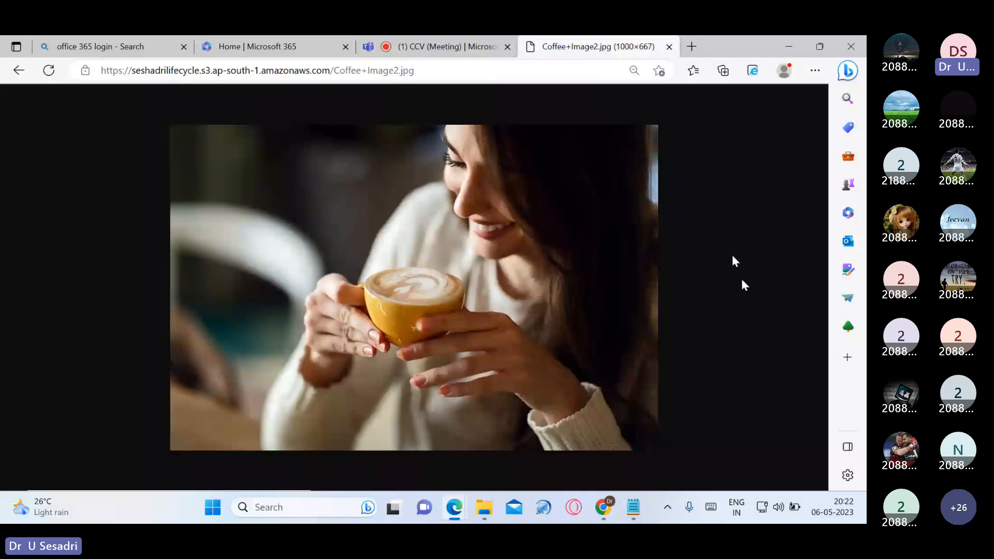
{"action": "mouse_move", "coordinate": [604, 511]}
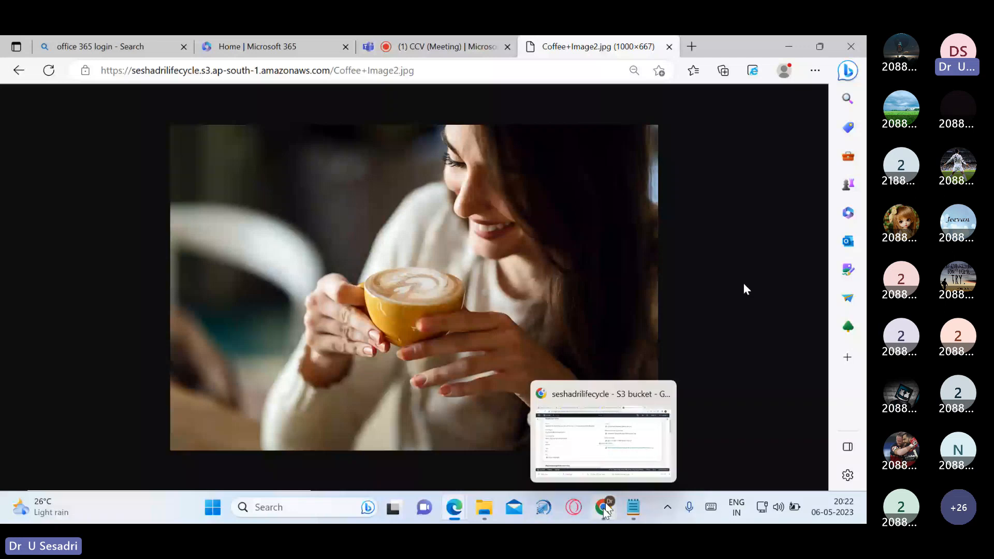
{"action": "left_click", "coordinate": [603, 510]}
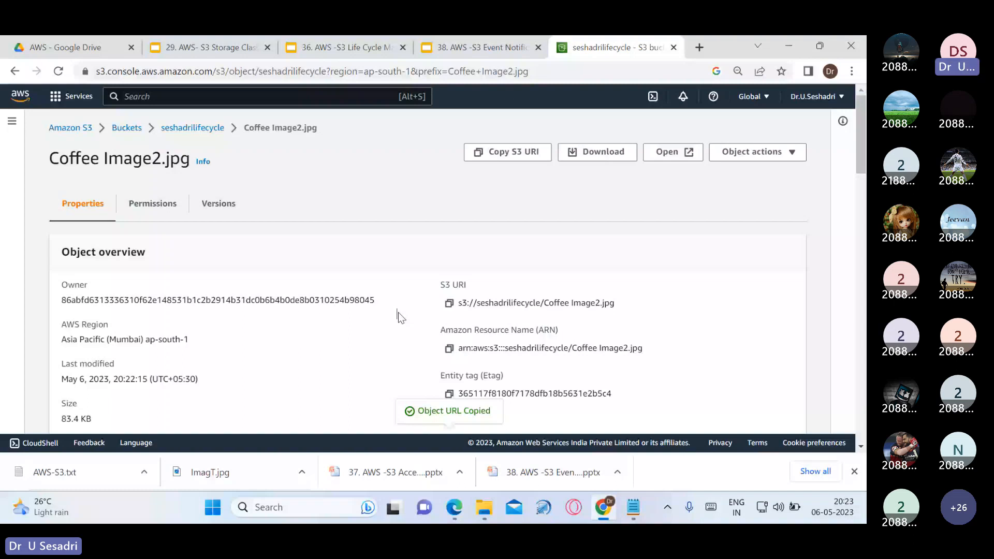
Revisit Coffee Image2.jpg via the bucket, then view seshadrilifecycle's Properties tab
{"action": "left_click", "coordinate": [176, 130]}
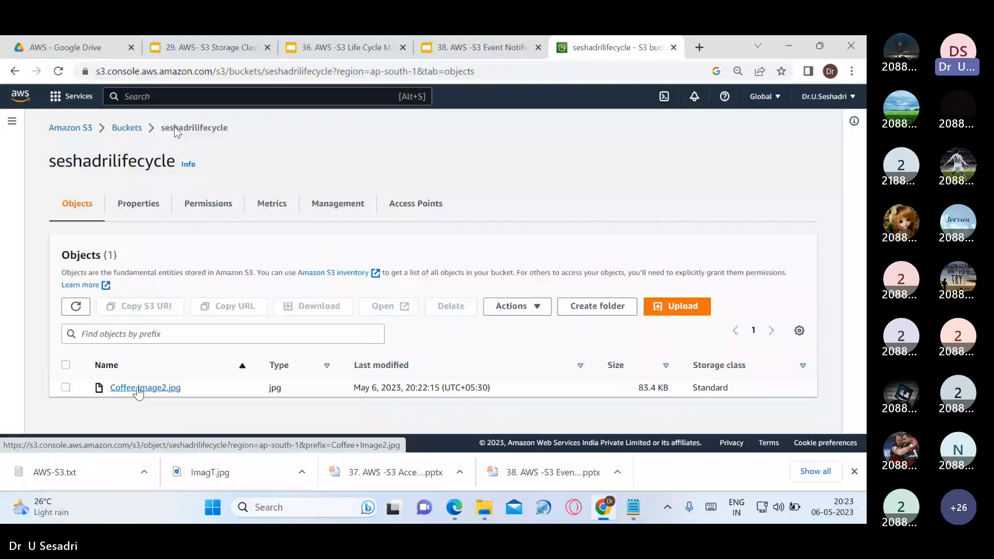
{"action": "left_click", "coordinate": [138, 392]}
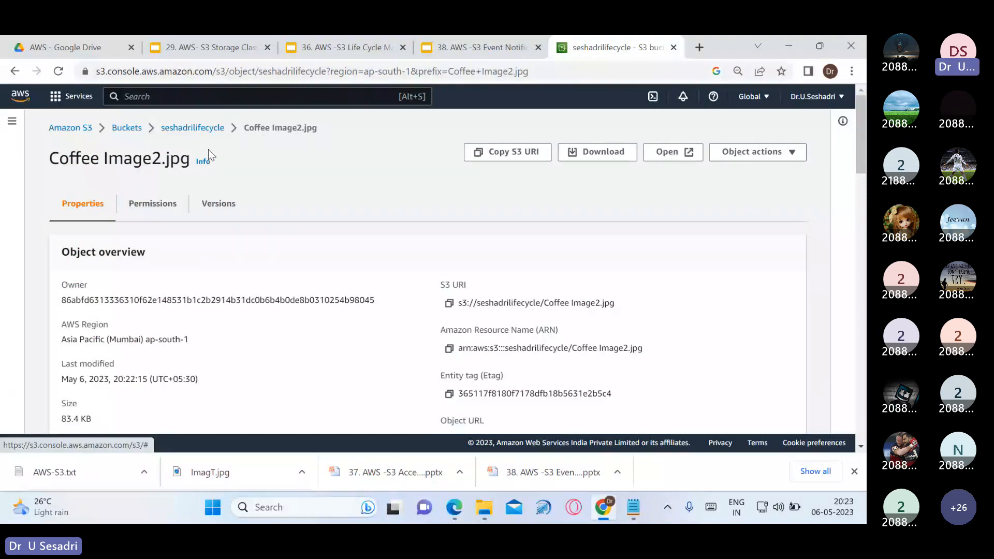
{"action": "left_click", "coordinate": [209, 130]}
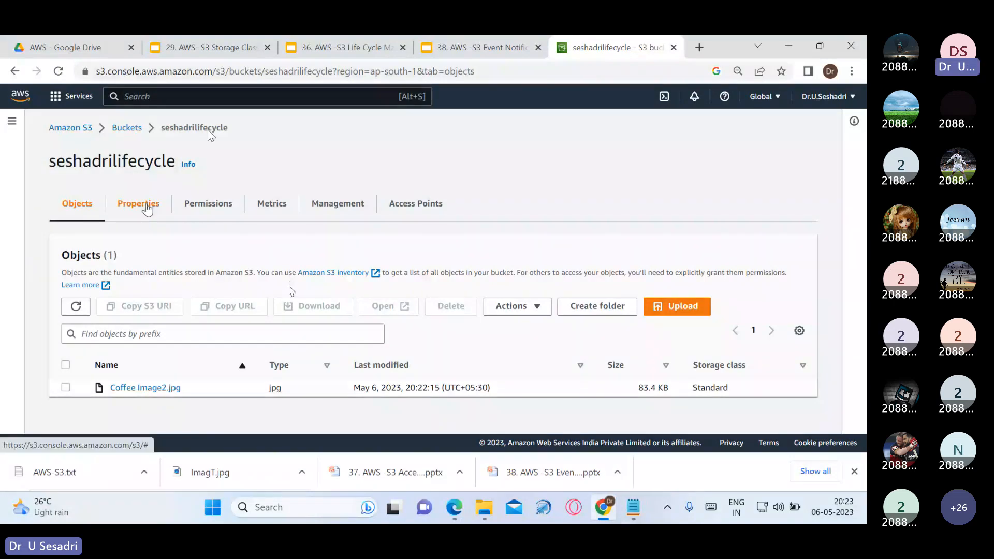
{"action": "left_click", "coordinate": [148, 208]}
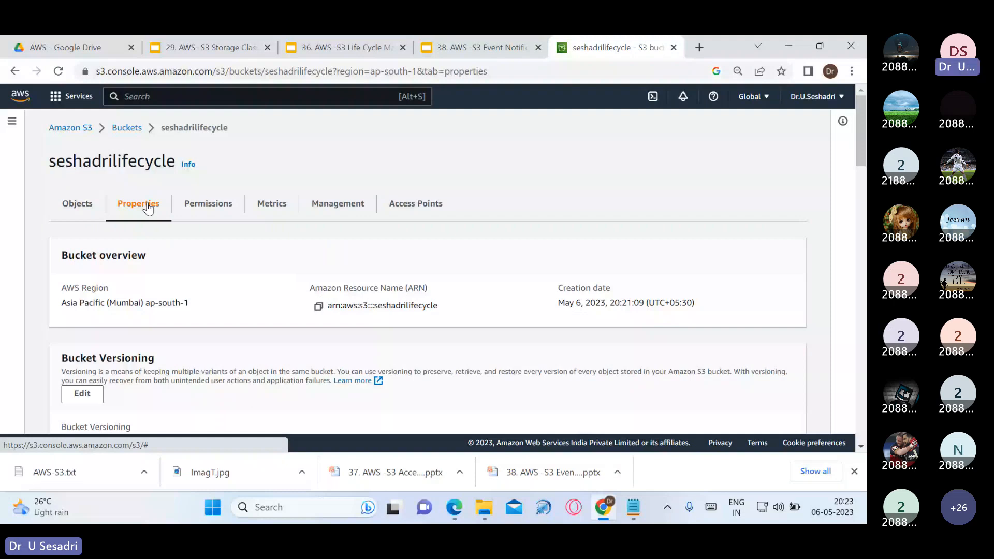
Browse the Metrics, Management and Access Points tabs, then start a lifecycle rule from Management
{"action": "left_click", "coordinate": [273, 207]}
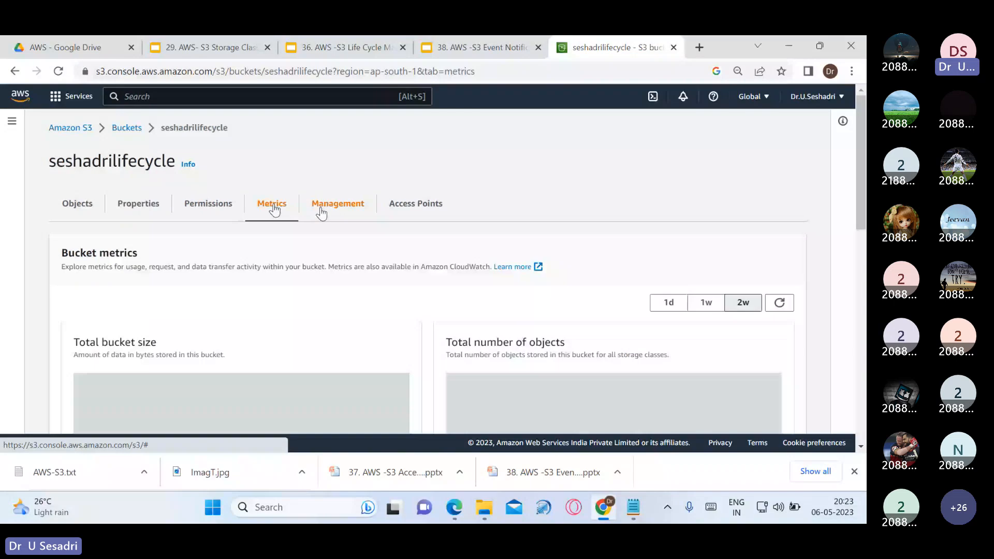
{"action": "left_click", "coordinate": [321, 210]}
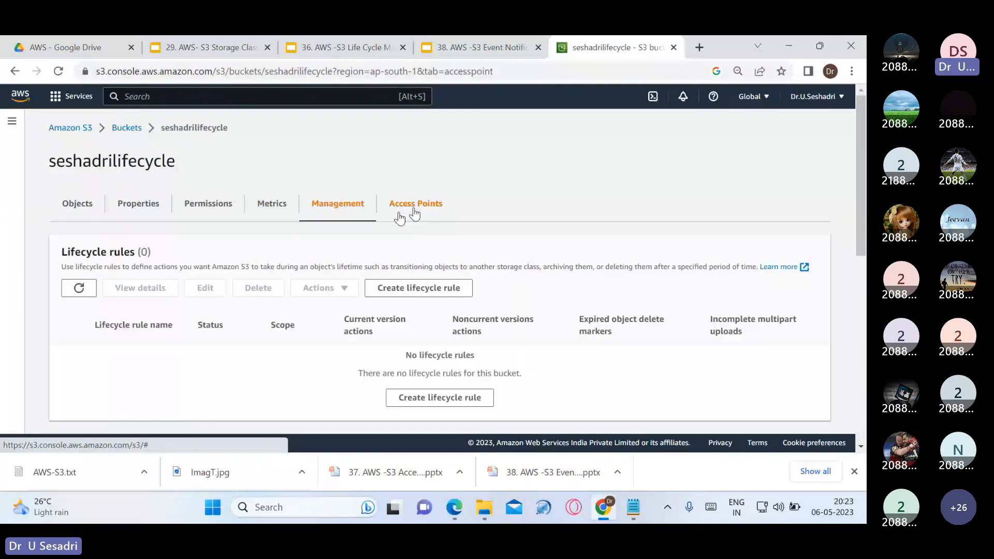
{"action": "left_click", "coordinate": [414, 207]}
{"action": "left_click", "coordinate": [92, 207]}
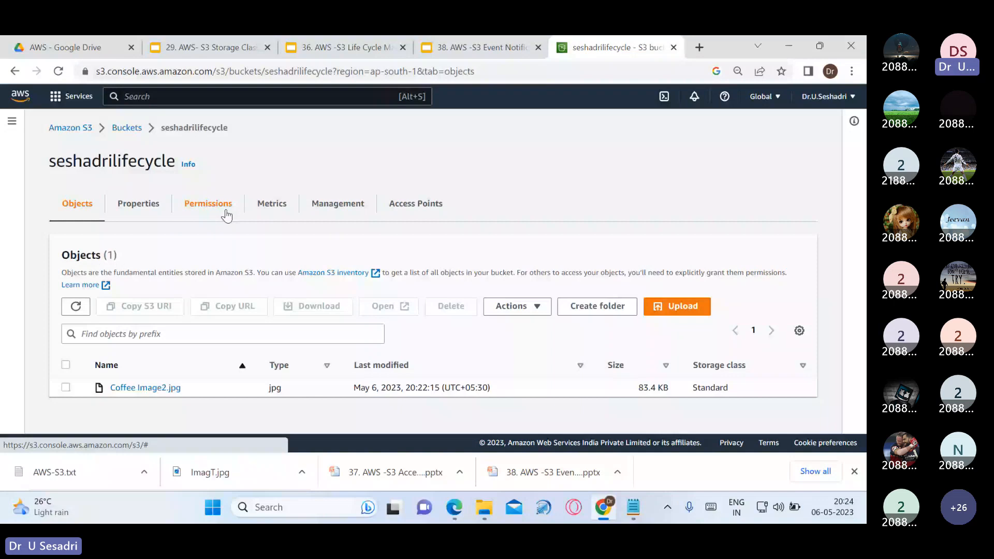
{"action": "left_click", "coordinate": [335, 207]}
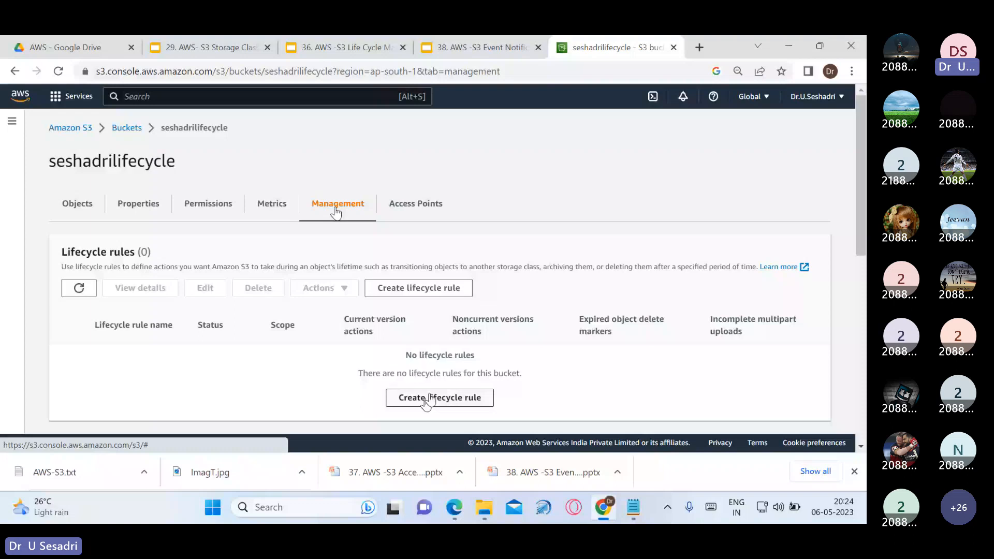
{"action": "left_click", "coordinate": [425, 398]}
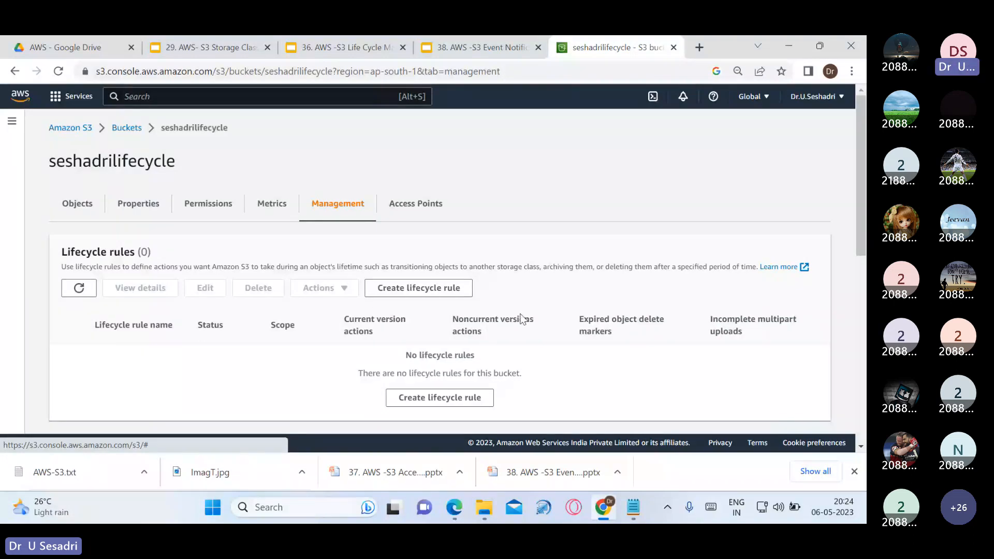
{"action": "scroll", "coordinate": [491, 369], "scroll_direction": "down", "scroll_amount": 1}
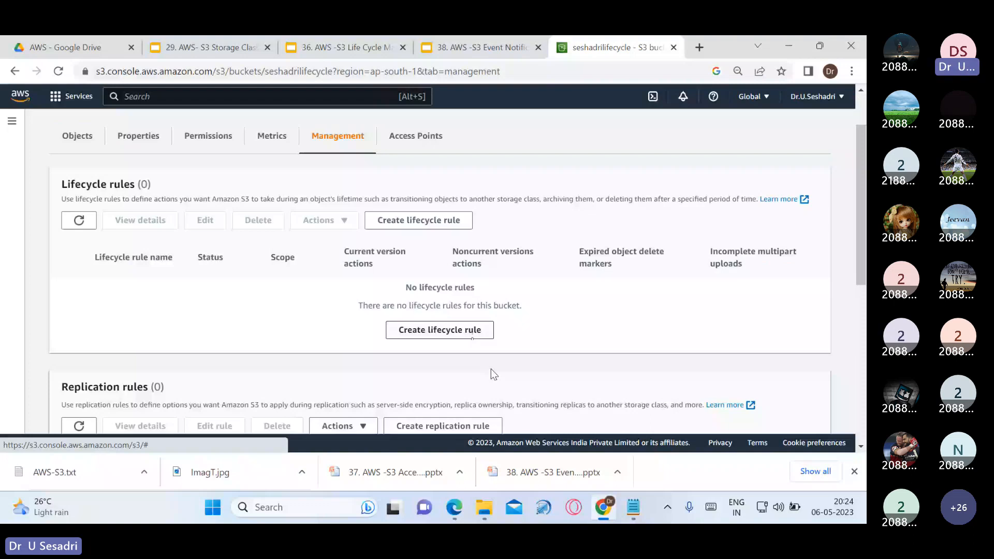
Enter seshadrirule as the lifecycle rule name and highlight it
{"action": "left_click", "coordinate": [455, 329]}
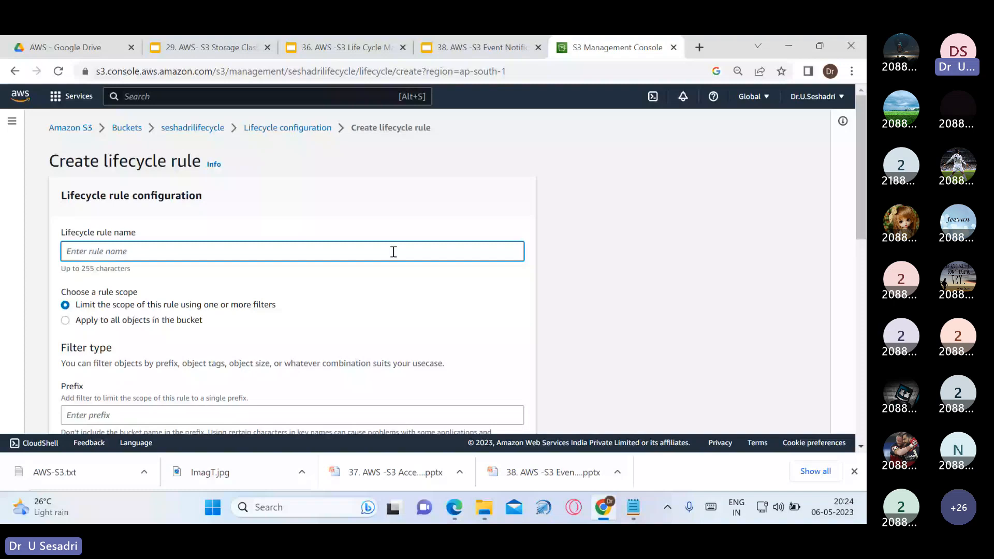
{"action": "type", "text": "seshadrirule"}
{"action": "left_click_drag", "start_coordinate": [122, 252], "coordinate": [68, 252]}
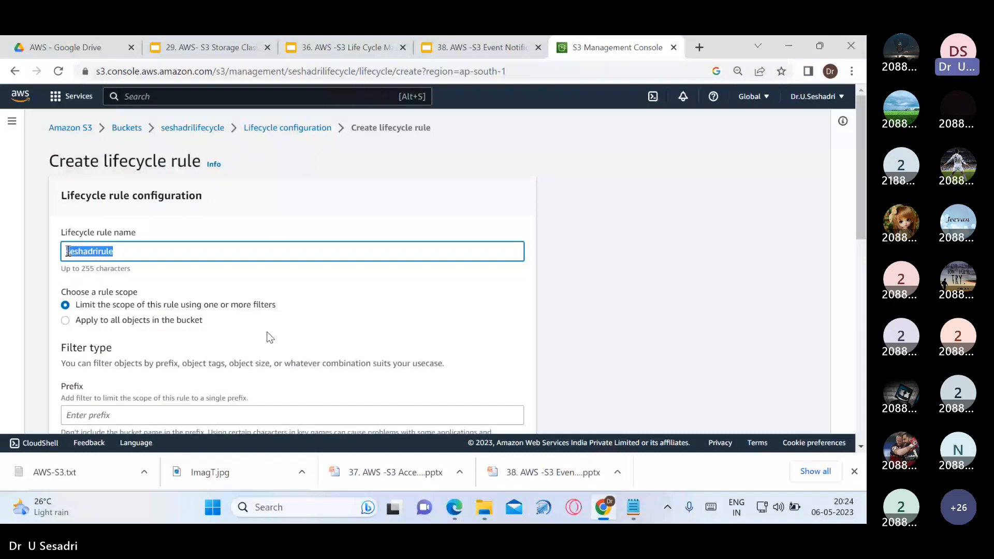
{"action": "scroll", "coordinate": [271, 338], "scroll_direction": "down", "scroll_amount": 1}
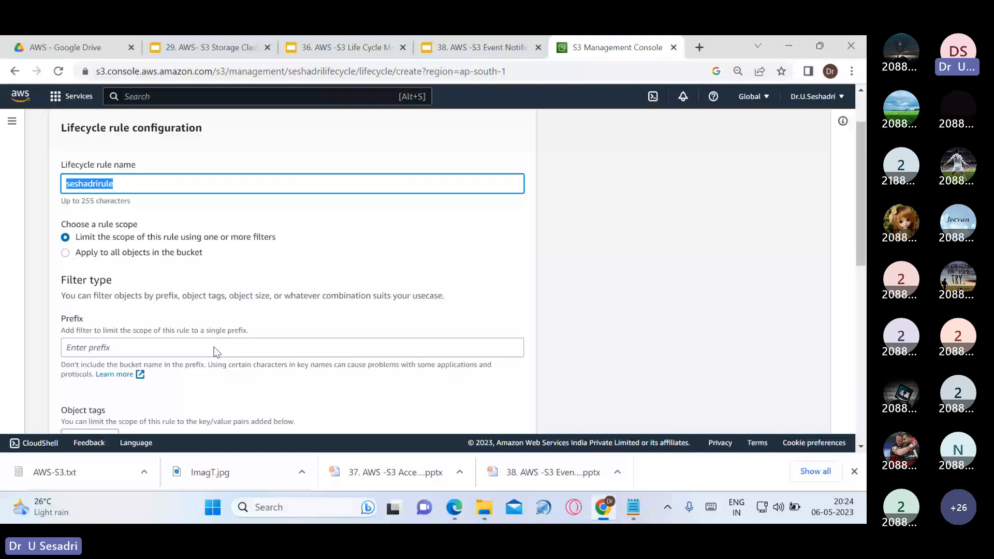
Scope seshadrirule to all objects in the bucket, acknowledge it, and zoom in on Lifecycle rule actions
{"action": "left_click", "coordinate": [67, 252]}
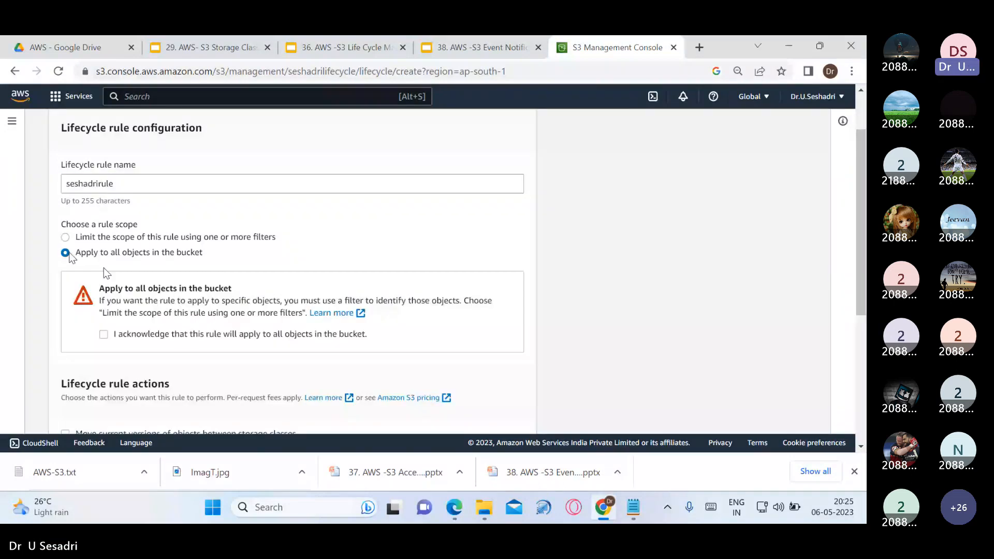
{"action": "left_click", "coordinate": [104, 335]}
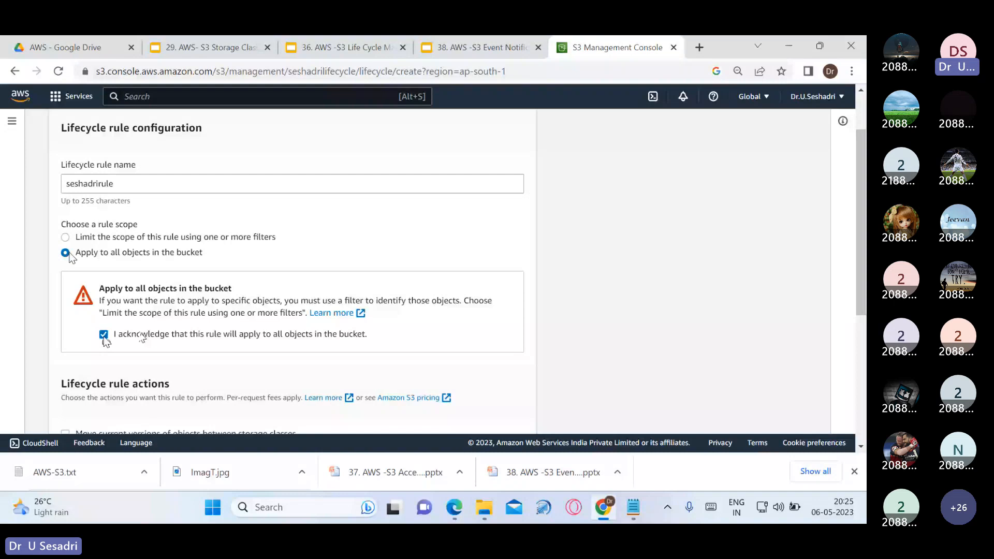
{"action": "scroll", "coordinate": [355, 321], "scroll_direction": "down", "scroll_amount": 3}
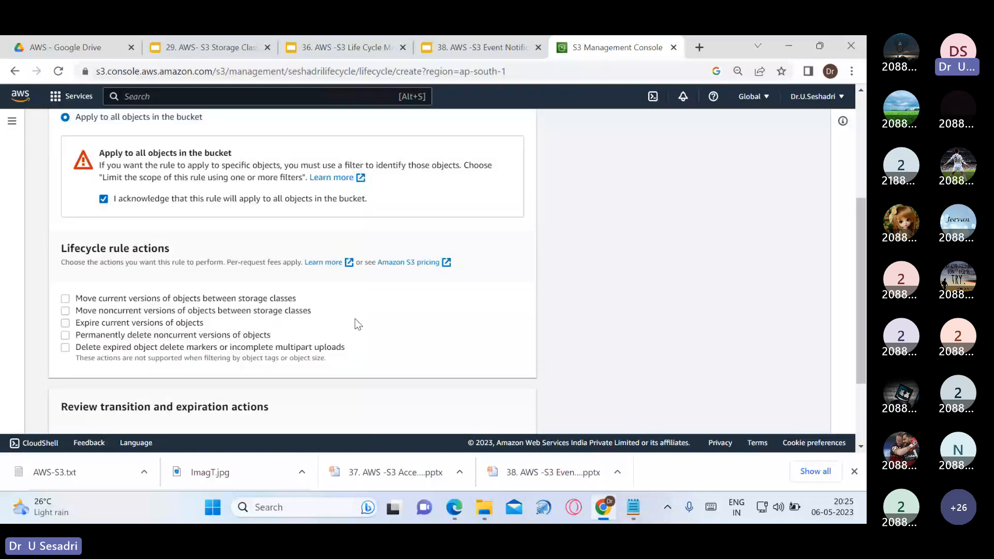
{"action": "left_click_drag", "start_coordinate": [61, 248], "coordinate": [173, 246]}
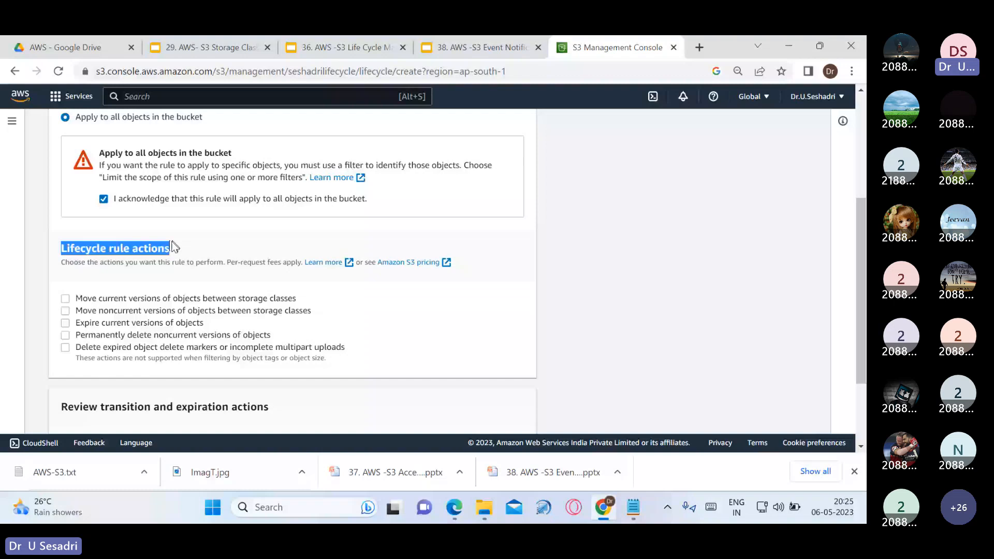
{"action": "left_click_drag", "start_coordinate": [76, 293], "coordinate": [352, 363]}
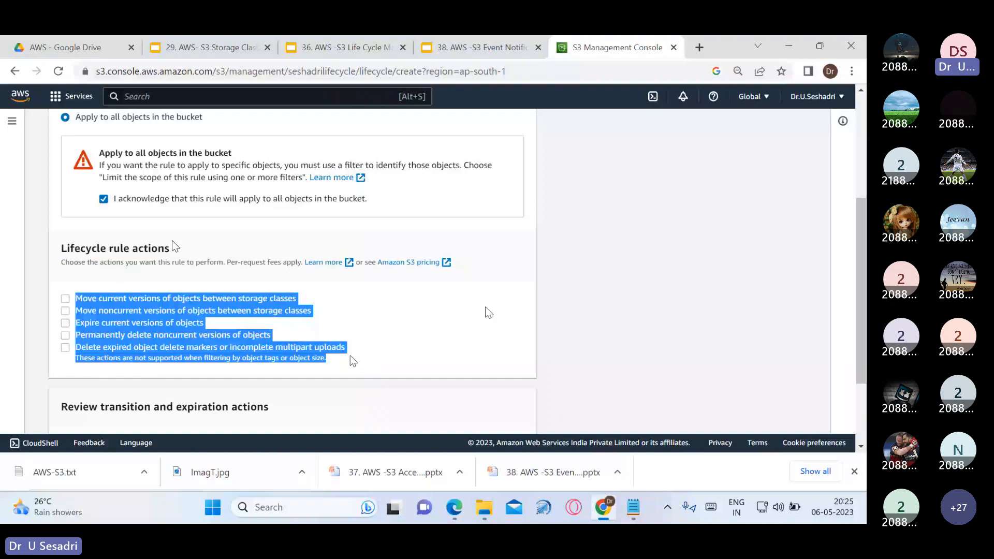
{"action": "left_click", "coordinate": [429, 334]}
{"action": "key", "text": "ctrl+plus"}
{"action": "key", "text": "ctrl+plus"}
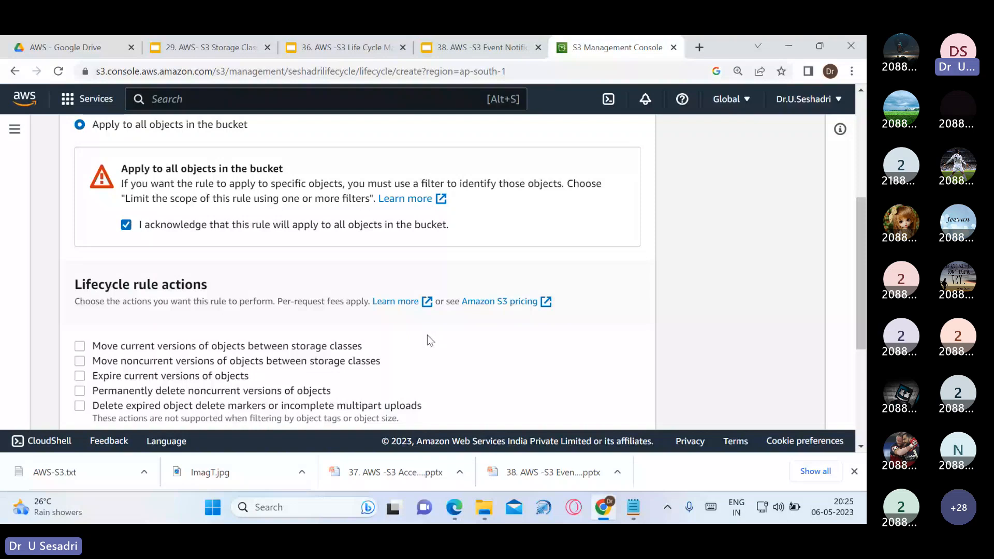
{"action": "scroll", "coordinate": [426, 336], "scroll_direction": "down", "scroll_amount": 1}
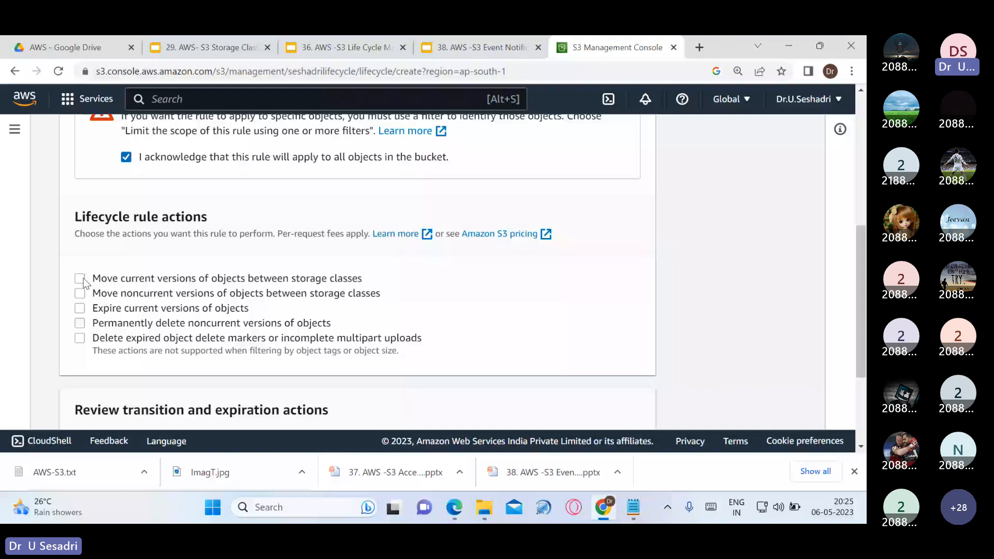
Enable the rule actions to move and to expire current object versions
{"action": "left_click", "coordinate": [80, 279]}
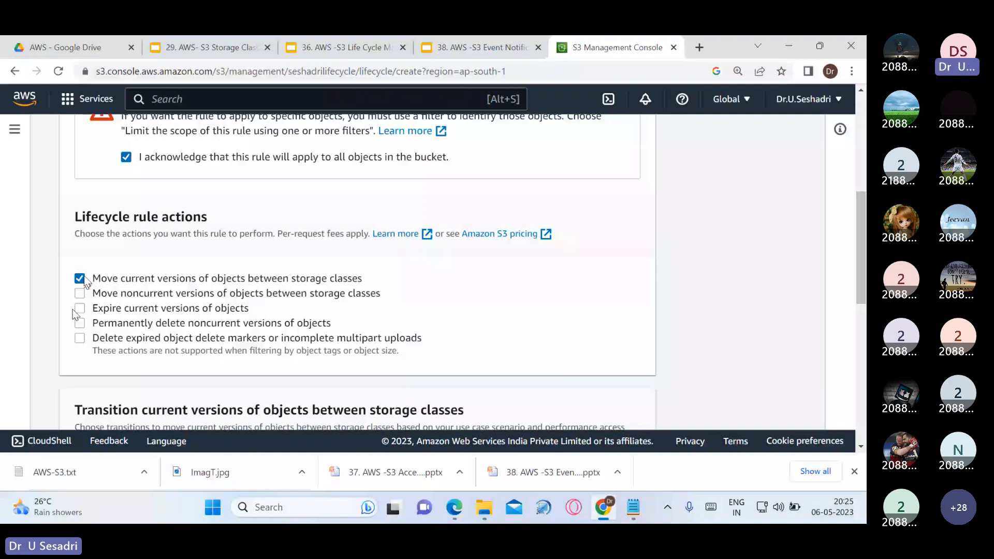
{"action": "left_click", "coordinate": [79, 310]}
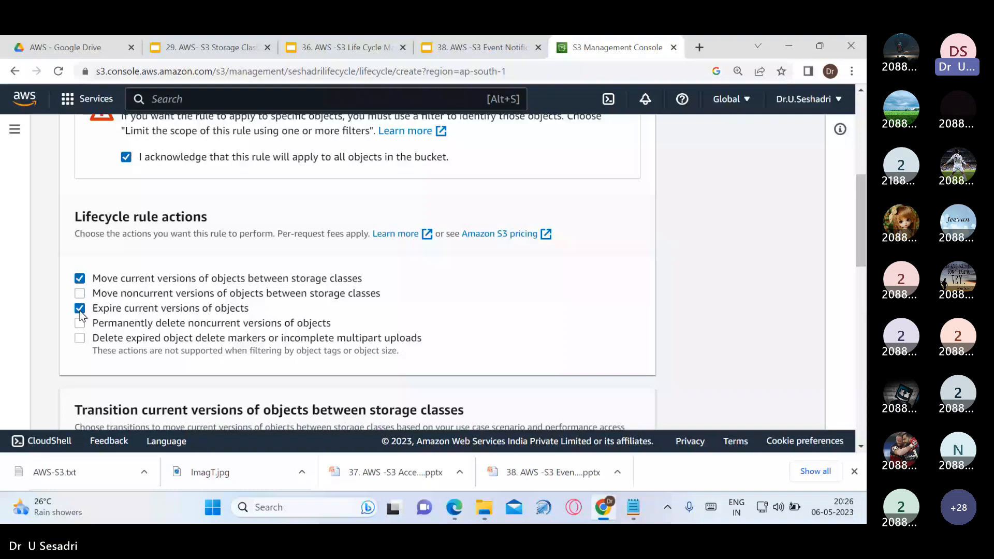
{"action": "scroll", "coordinate": [253, 341], "scroll_direction": "down", "scroll_amount": 3}
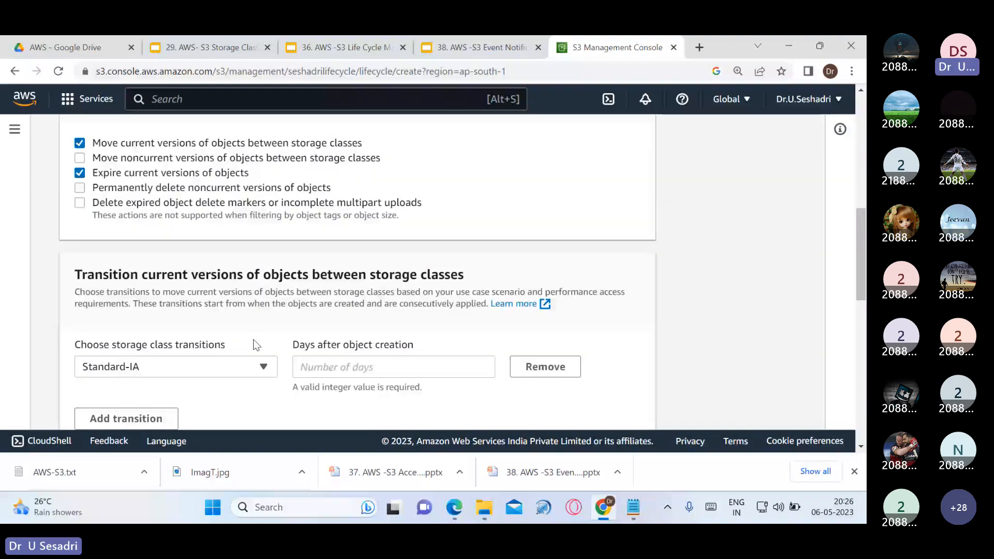
{"action": "left_click_drag", "start_coordinate": [75, 275], "coordinate": [474, 269]}
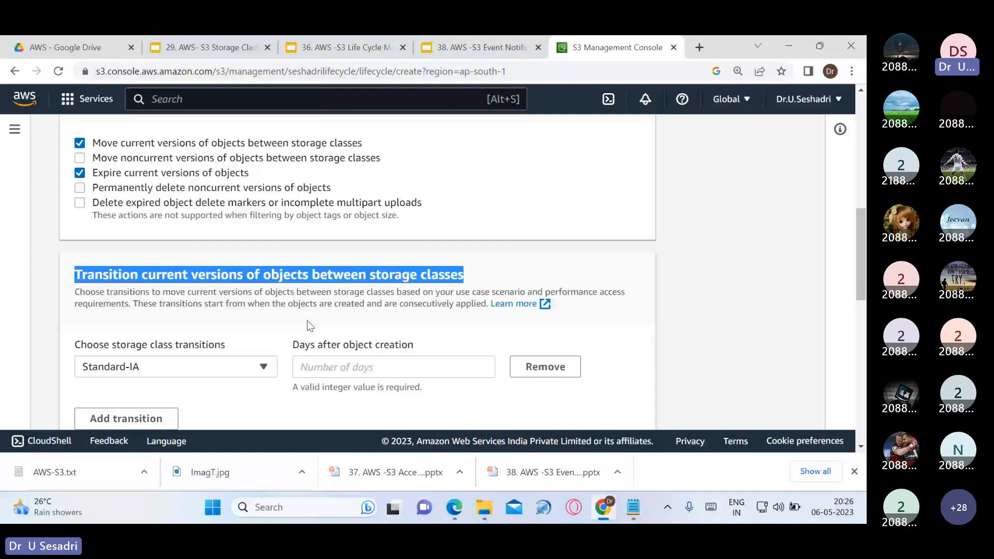
Review the storage classes available for the transition, then switch to the S3 Storage Classes slides
{"action": "left_click", "coordinate": [265, 368]}
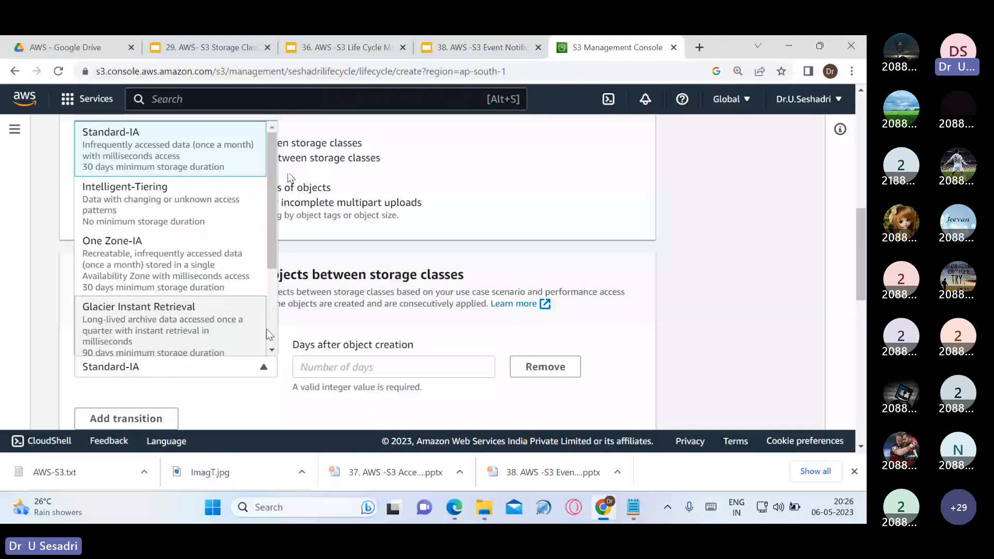
{"action": "scroll", "coordinate": [269, 334], "scroll_direction": "down", "scroll_amount": 3}
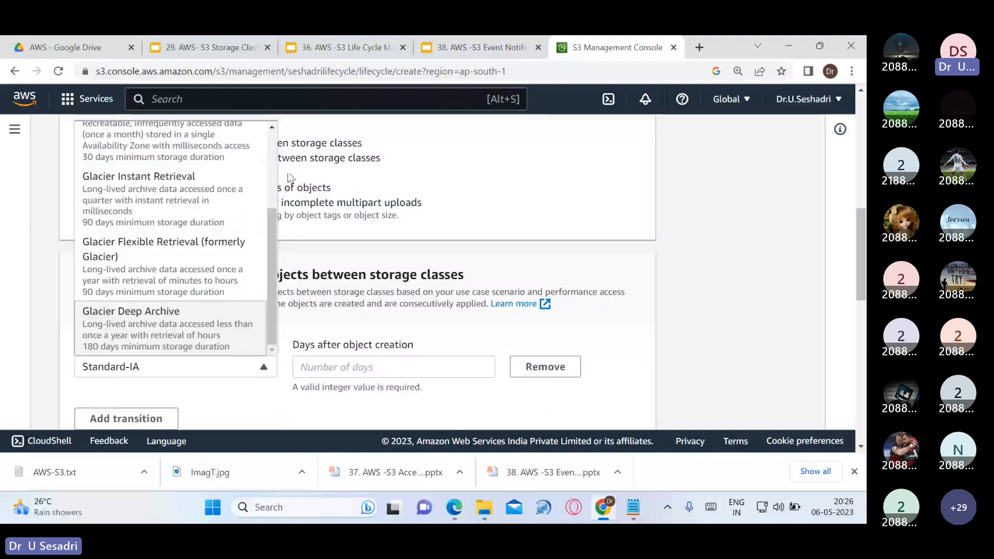
{"action": "scroll", "coordinate": [288, 179], "scroll_direction": "up", "scroll_amount": 3}
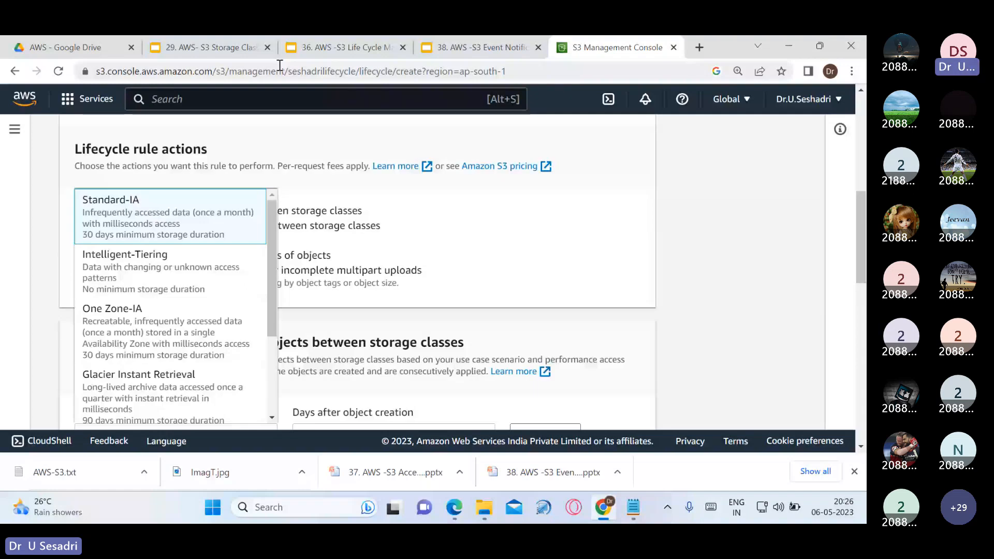
{"action": "left_click", "coordinate": [212, 47]}
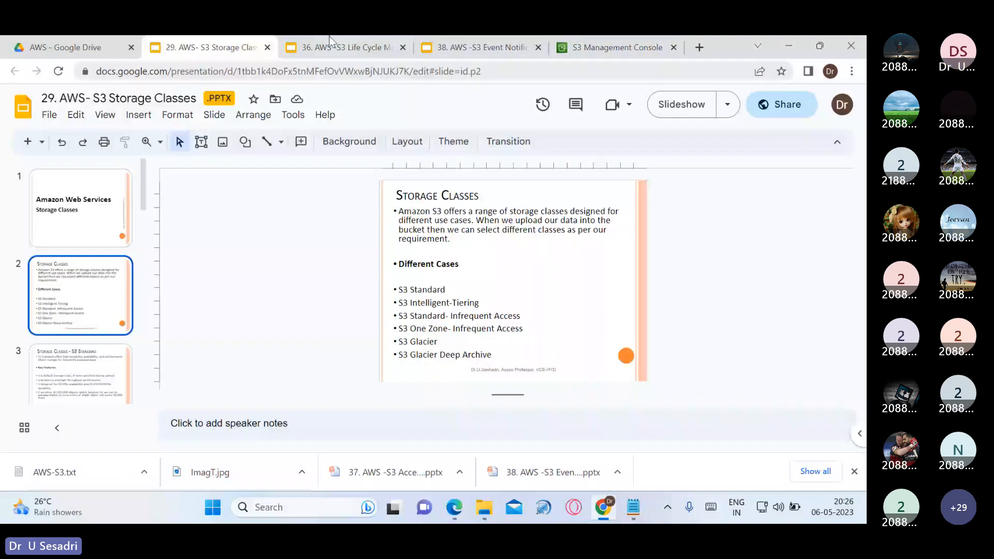
Present the 29. AWS- S3 Storage Classes deck as a full-screen slideshow
{"action": "left_click", "coordinate": [681, 104]}
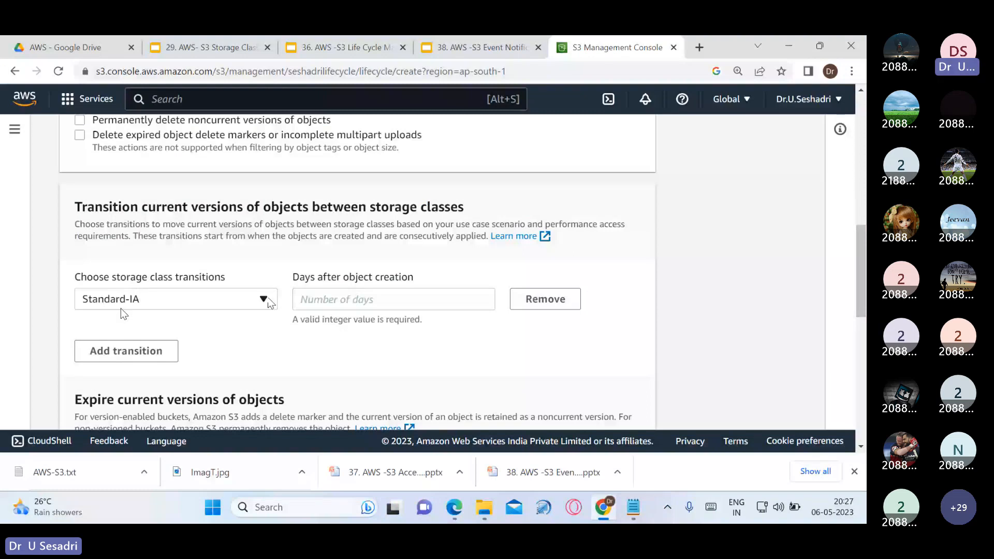
Set the first Standard-IA transition to 30 days after object creation
{"action": "left_click", "coordinate": [316, 298]}
{"action": "type", "text": "30"}
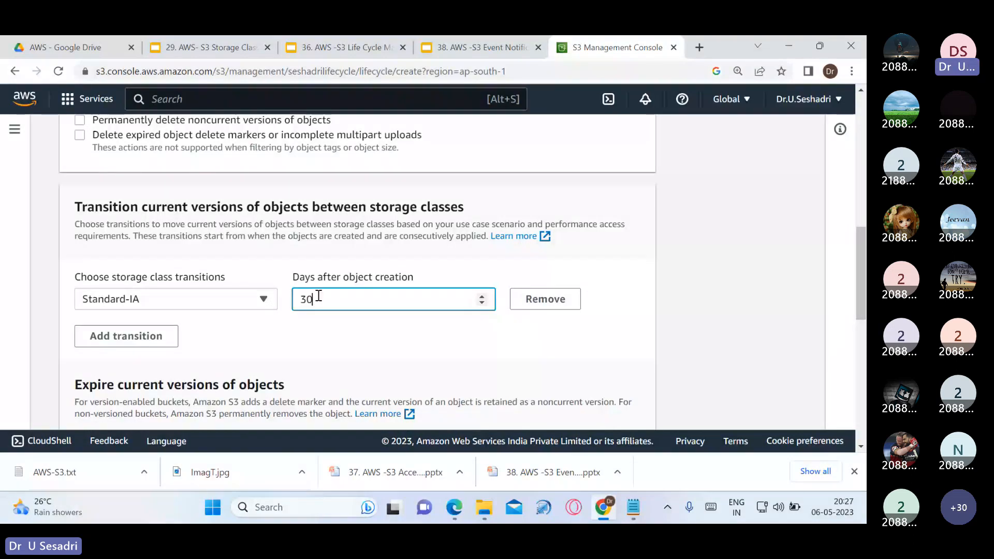
{"action": "left_click", "coordinate": [307, 325]}
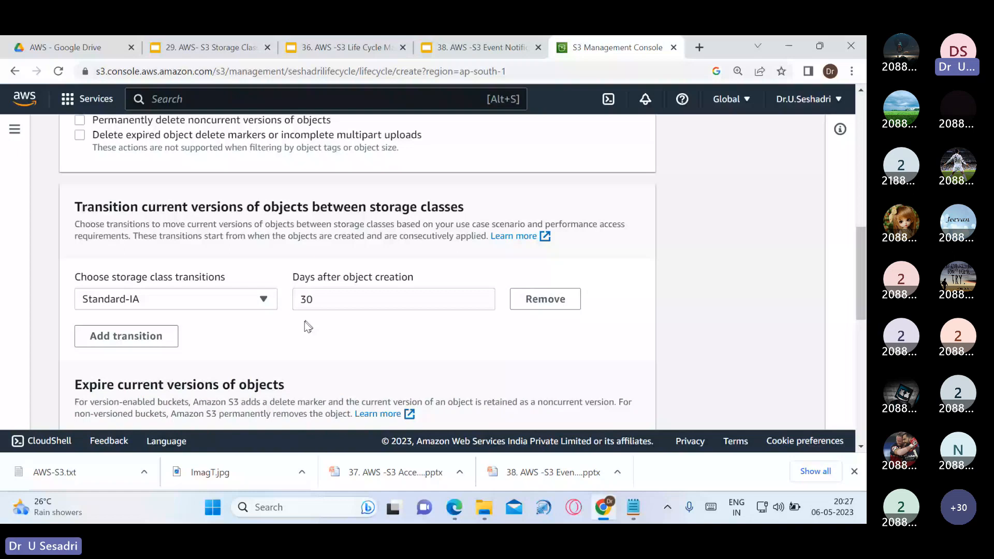
Add a second transition to Intelligent-Tiering at 60 days after object creation
{"action": "left_click", "coordinate": [154, 344]}
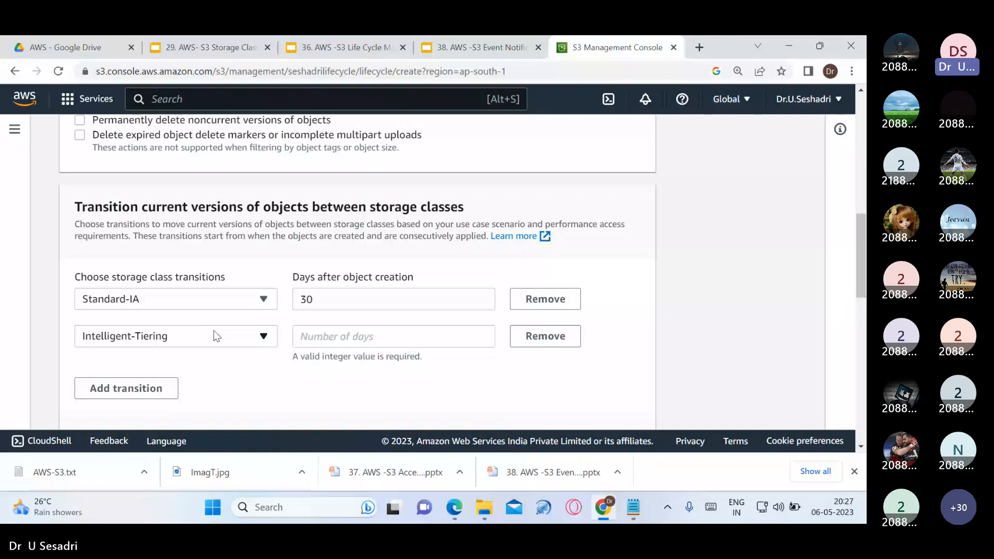
{"action": "left_click", "coordinate": [261, 339]}
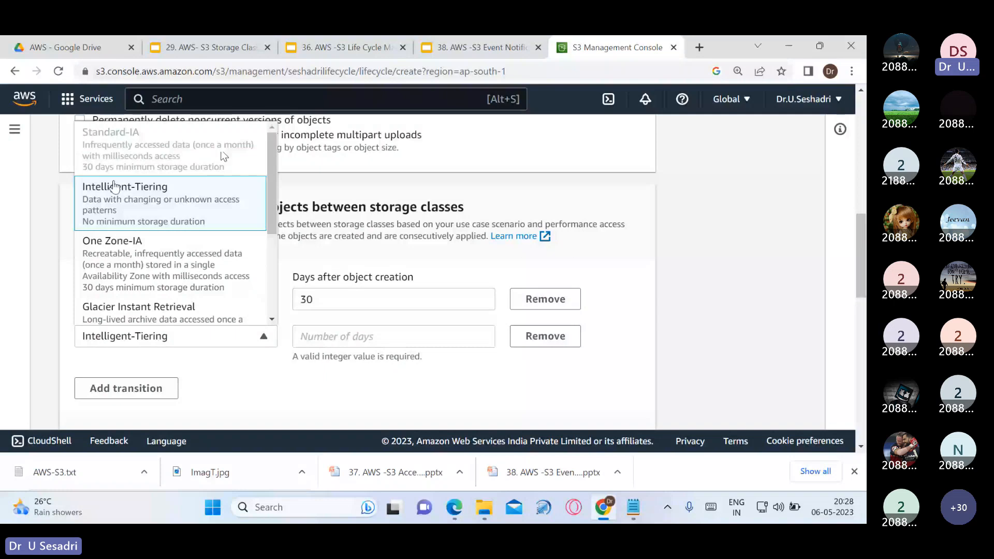
{"action": "scroll", "coordinate": [164, 243], "scroll_direction": "down", "scroll_amount": 1}
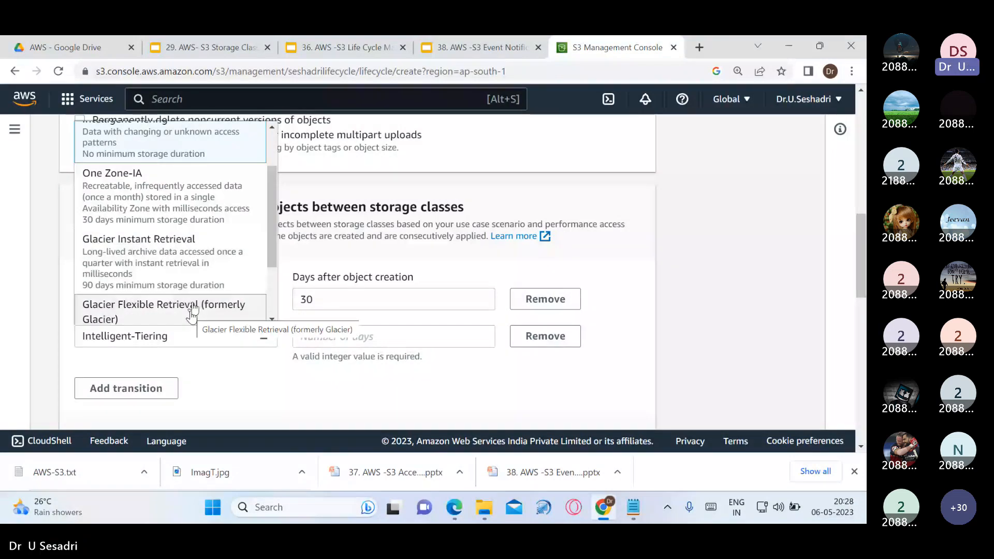
{"action": "scroll", "coordinate": [161, 244], "scroll_direction": "up", "scroll_amount": 1}
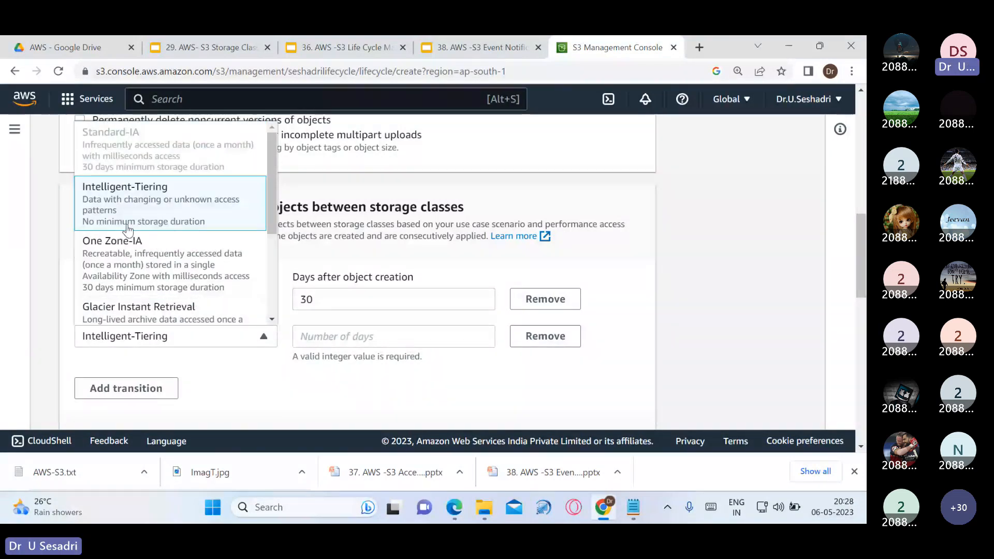
{"action": "scroll", "coordinate": [186, 285], "scroll_direction": "up", "scroll_amount": 1}
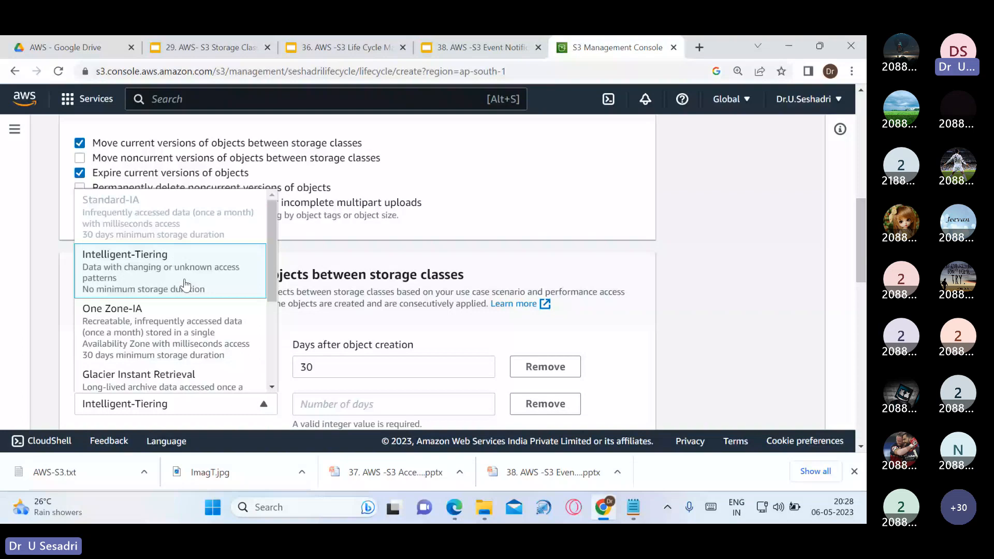
{"action": "scroll", "coordinate": [185, 284], "scroll_direction": "down", "scroll_amount": 1}
{"action": "left_click", "coordinate": [331, 253]}
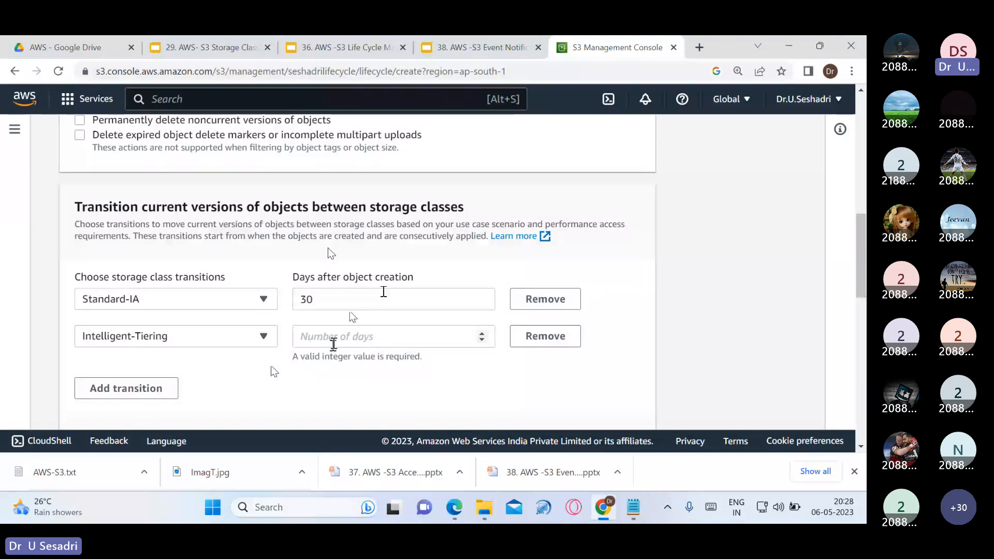
{"action": "left_click", "coordinate": [333, 344]}
{"action": "type", "text": "6"}
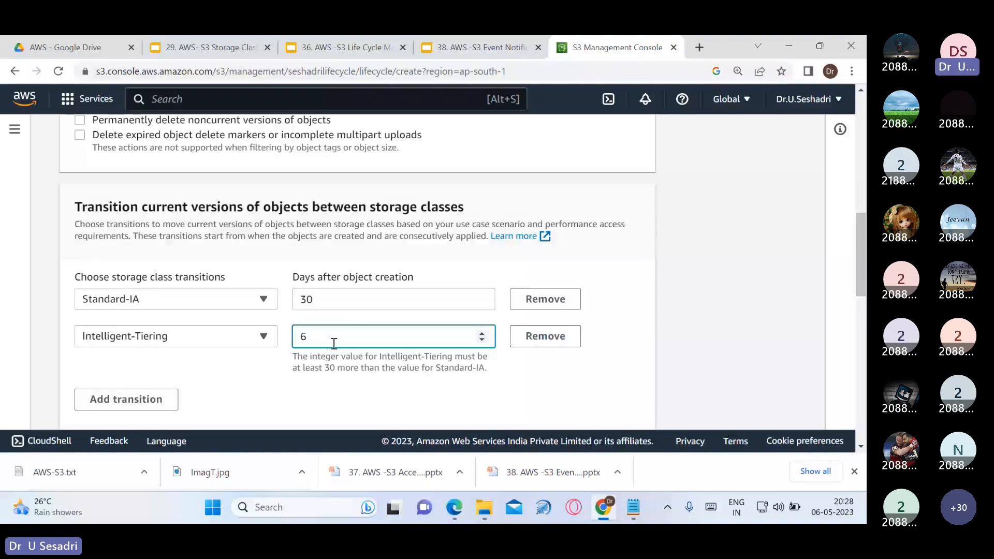
{"action": "type", "text": "0"}
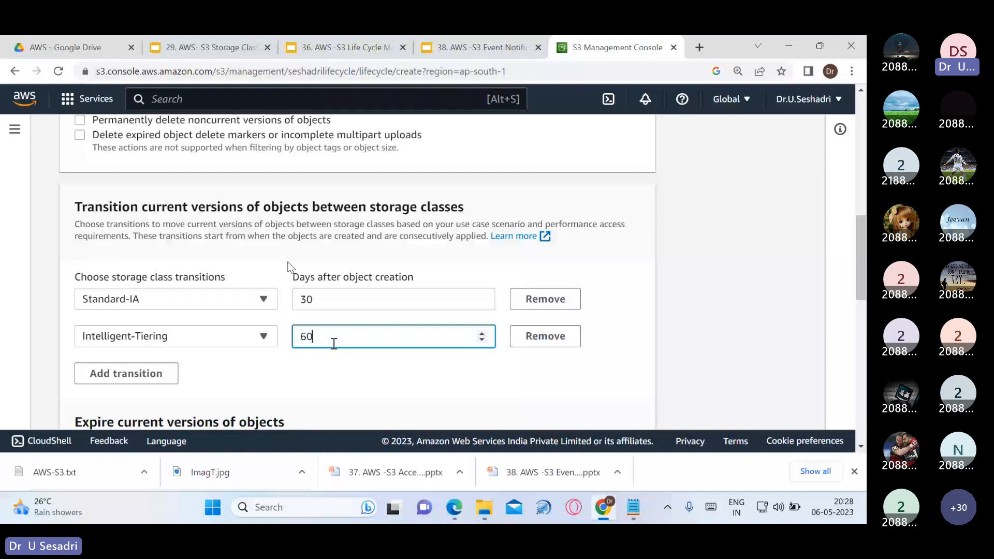
Add a third transition choosing One Zone-IA with 100 days after object creation
{"action": "left_click", "coordinate": [166, 368]}
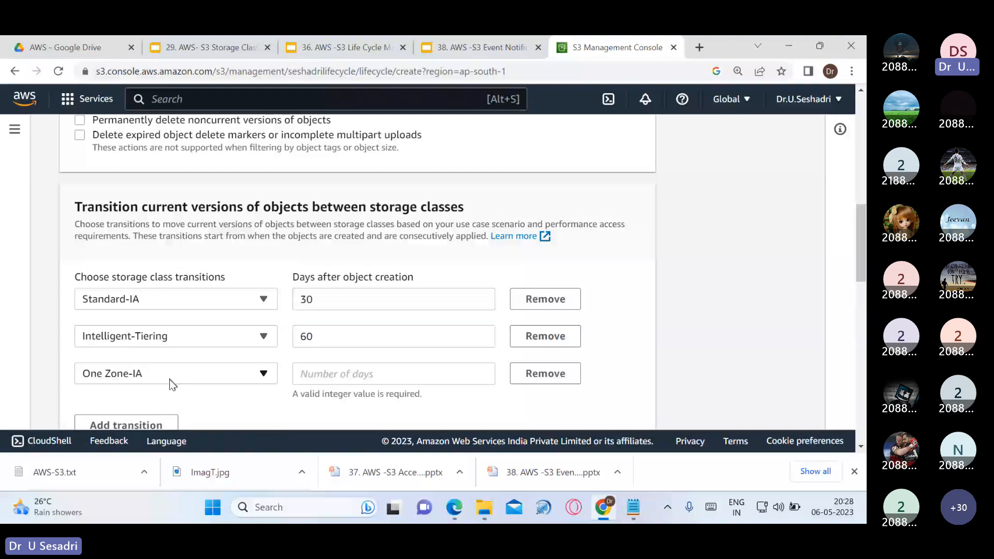
{"action": "left_click", "coordinate": [263, 371]}
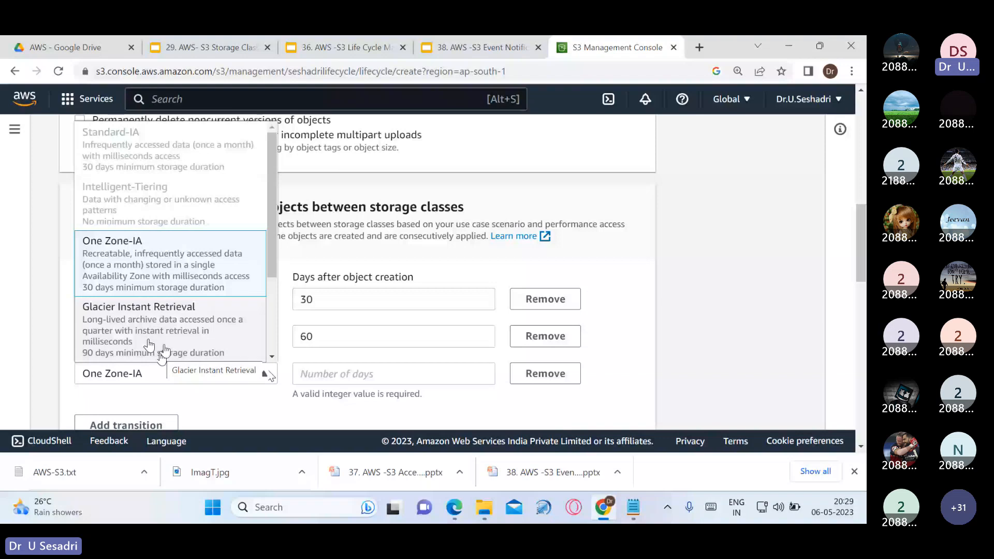
{"action": "left_click", "coordinate": [189, 271]}
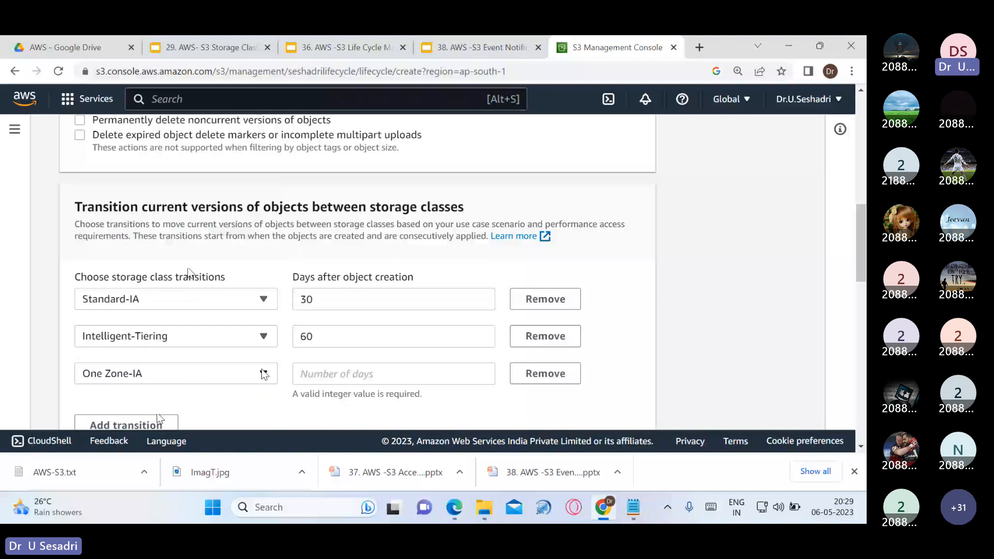
{"action": "left_click", "coordinate": [356, 375]}
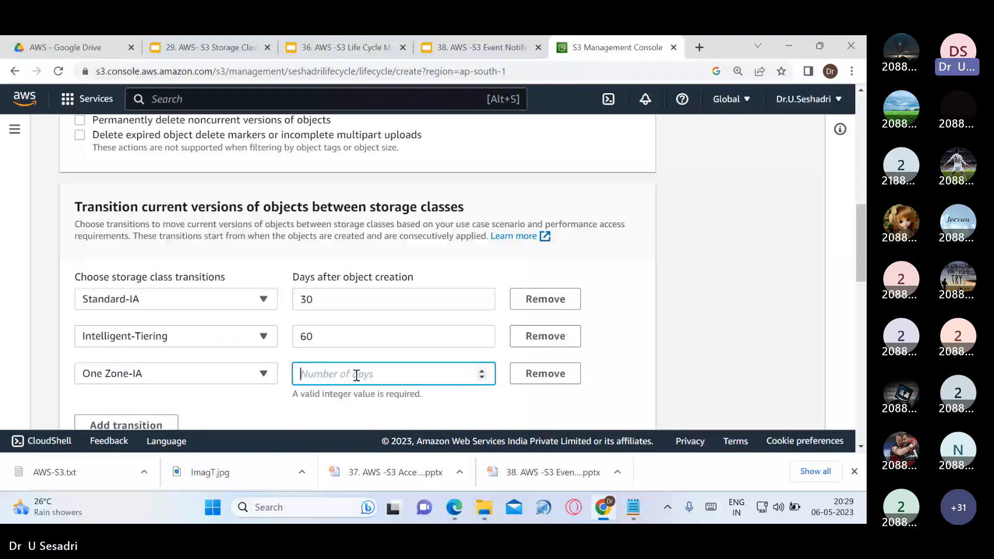
{"action": "type", "text": "100"}
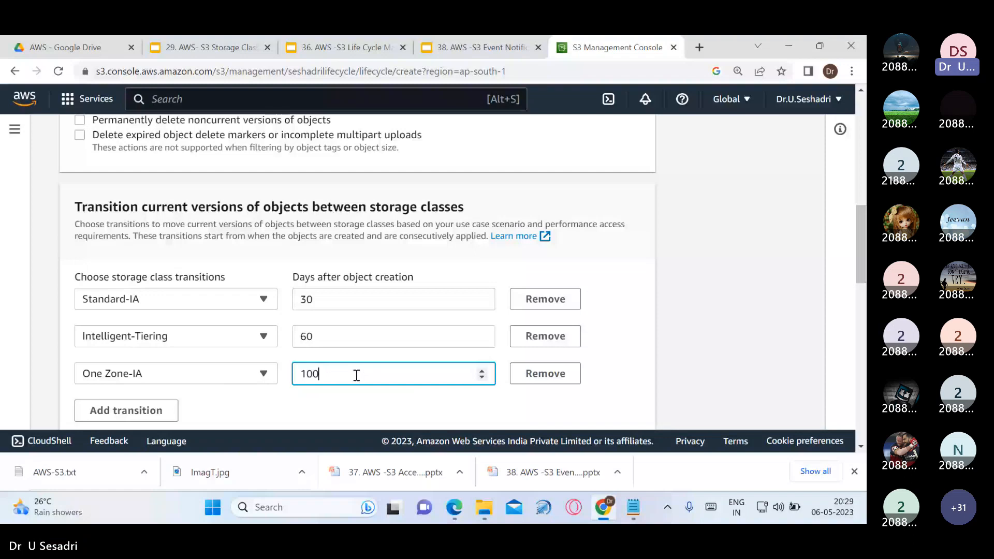
{"action": "left_click", "coordinate": [321, 410]}
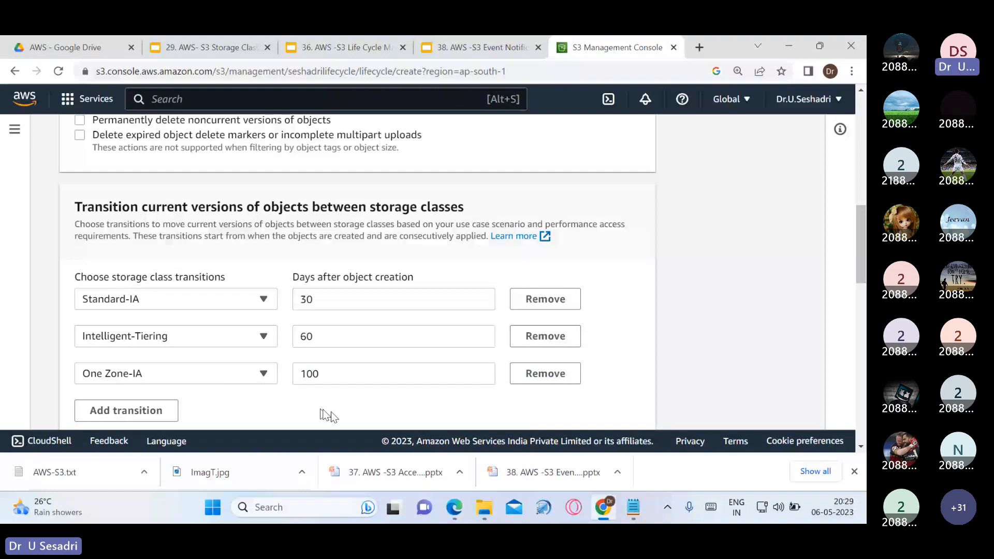
{"action": "scroll", "coordinate": [321, 414], "scroll_direction": "down", "scroll_amount": 3}
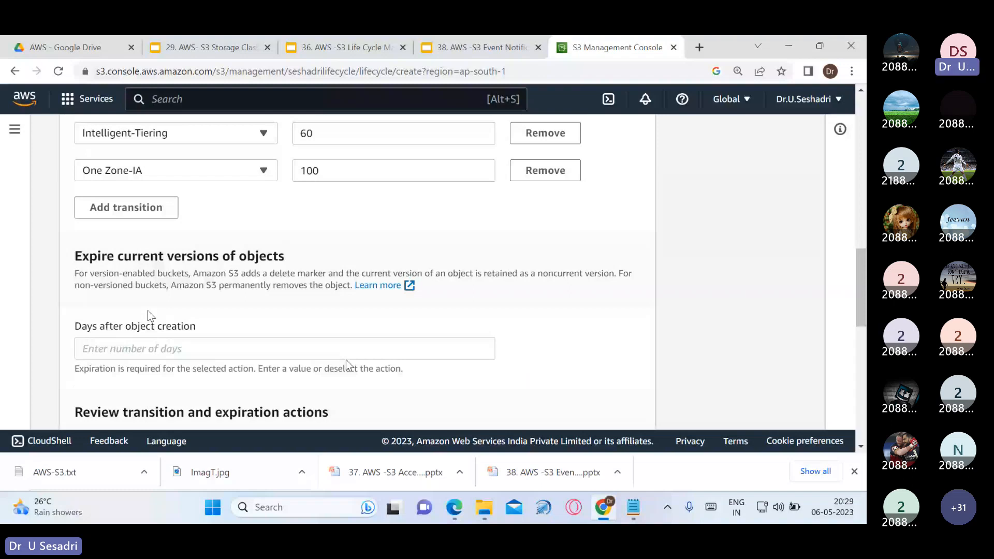
Enter 150 days after object creation in the Expire current versions section
{"action": "left_click", "coordinate": [152, 349]}
{"action": "type", "text": "15"}
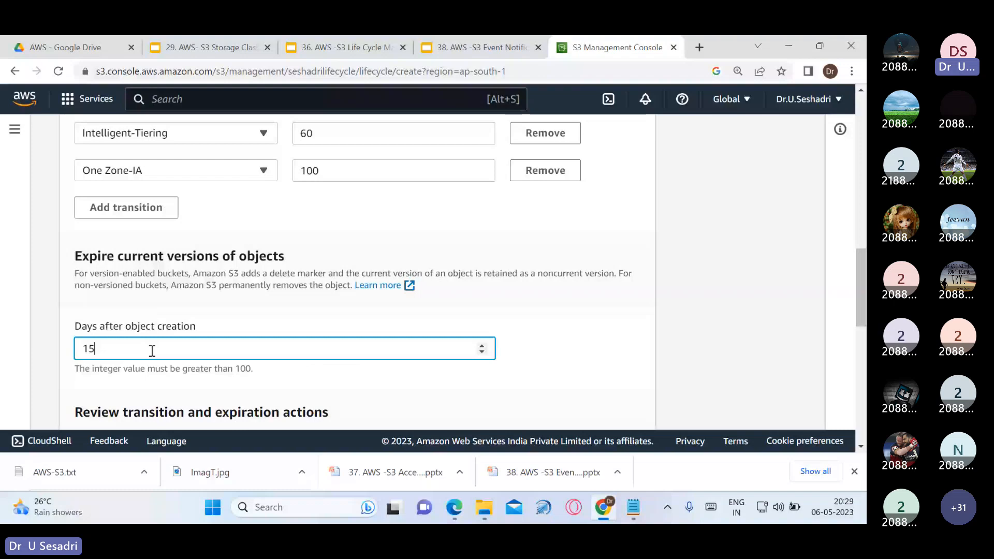
{"action": "type", "text": "0"}
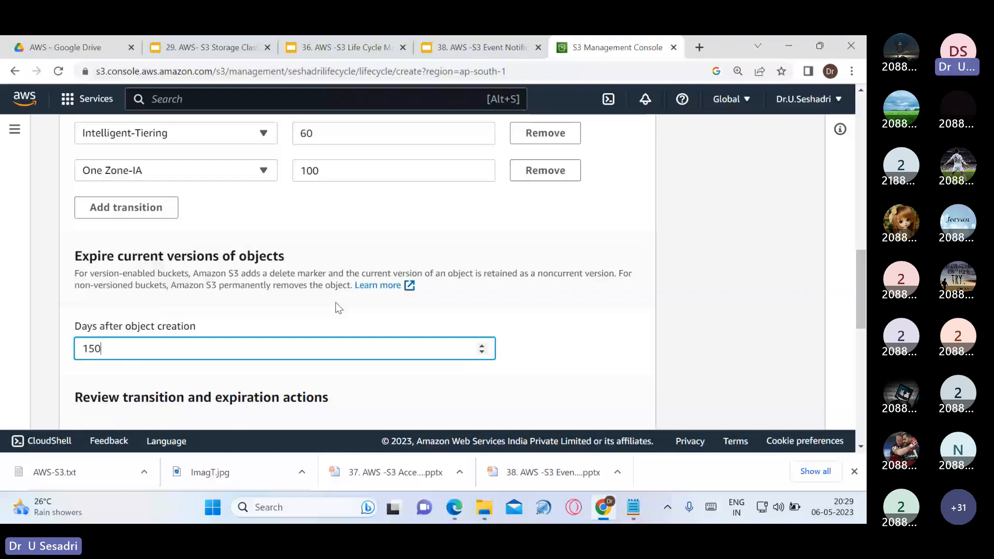
{"action": "left_click_drag", "start_coordinate": [75, 256], "coordinate": [256, 254]}
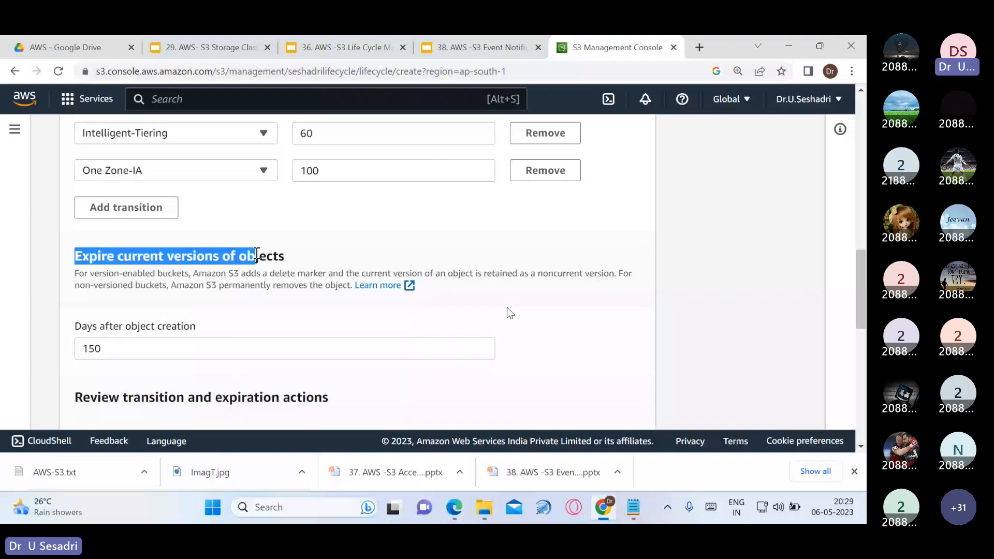
{"action": "left_click", "coordinate": [553, 324]}
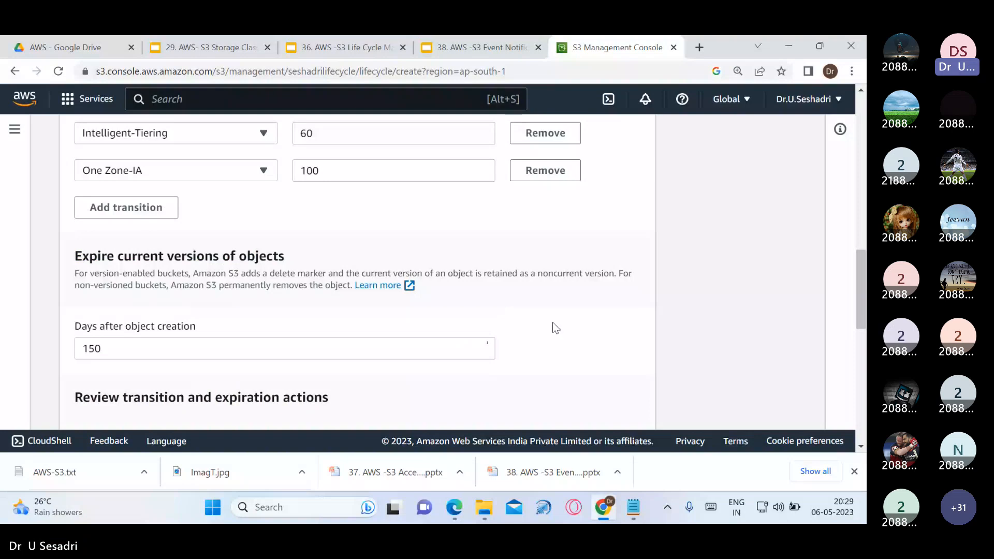
{"action": "scroll", "coordinate": [553, 326], "scroll_direction": "down", "scroll_amount": 1}
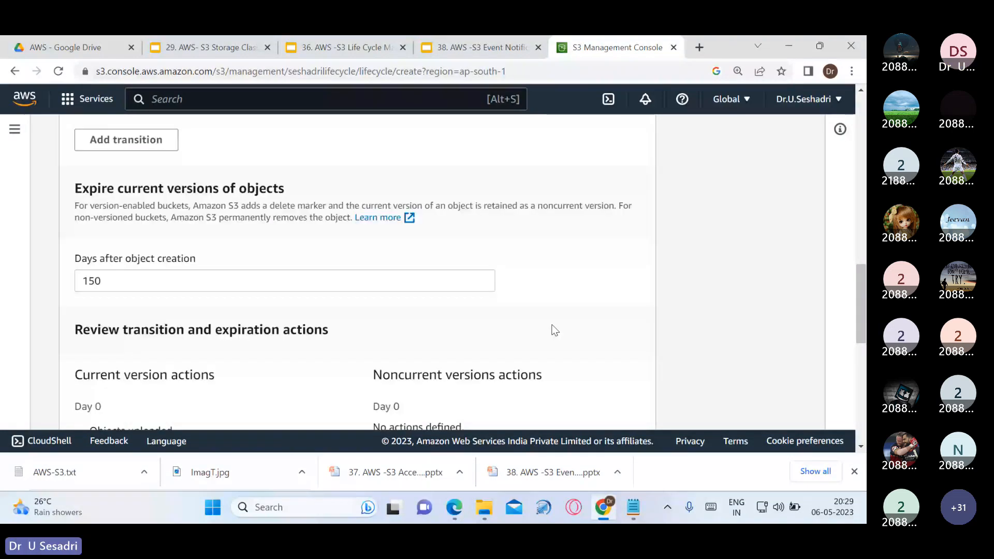
{"action": "scroll", "coordinate": [361, 298], "scroll_direction": "down", "scroll_amount": 3}
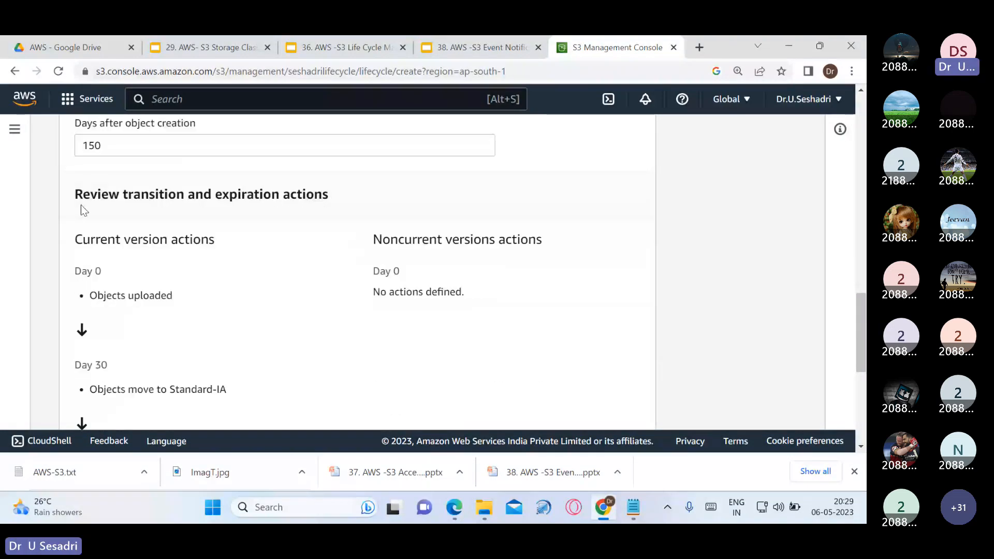
{"action": "left_click_drag", "start_coordinate": [76, 195], "coordinate": [346, 194]}
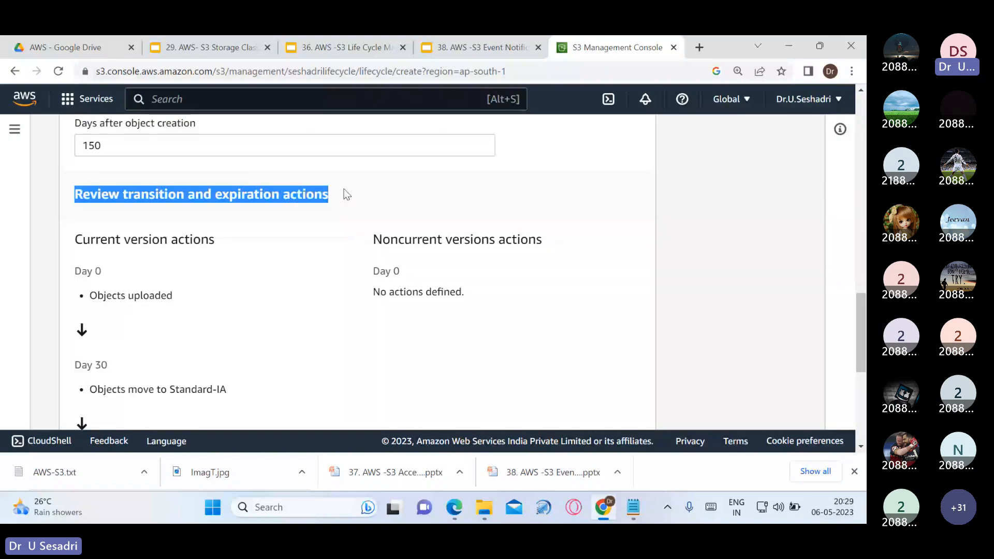
{"action": "scroll", "coordinate": [317, 263], "scroll_direction": "down", "scroll_amount": 1}
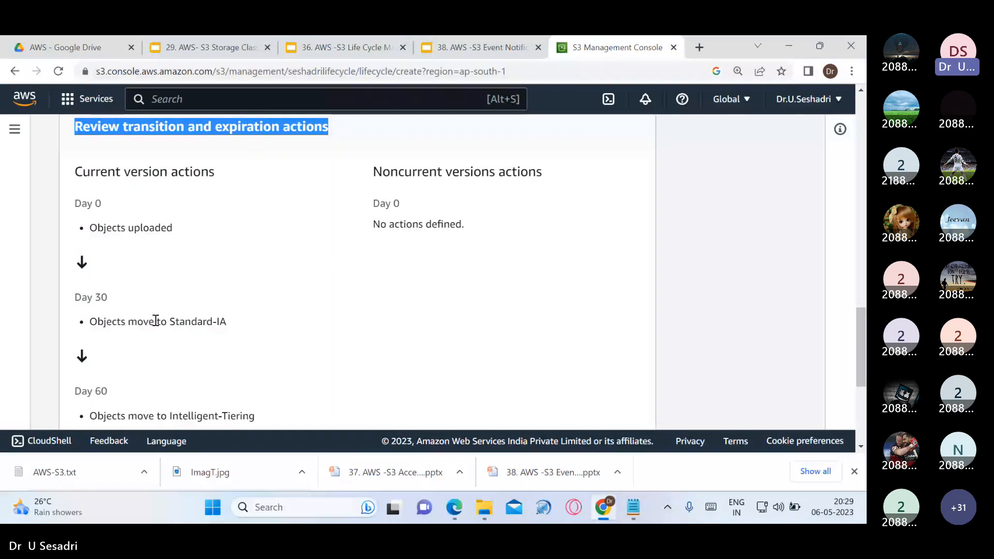
{"action": "left_click_drag", "start_coordinate": [166, 321], "coordinate": [247, 325]}
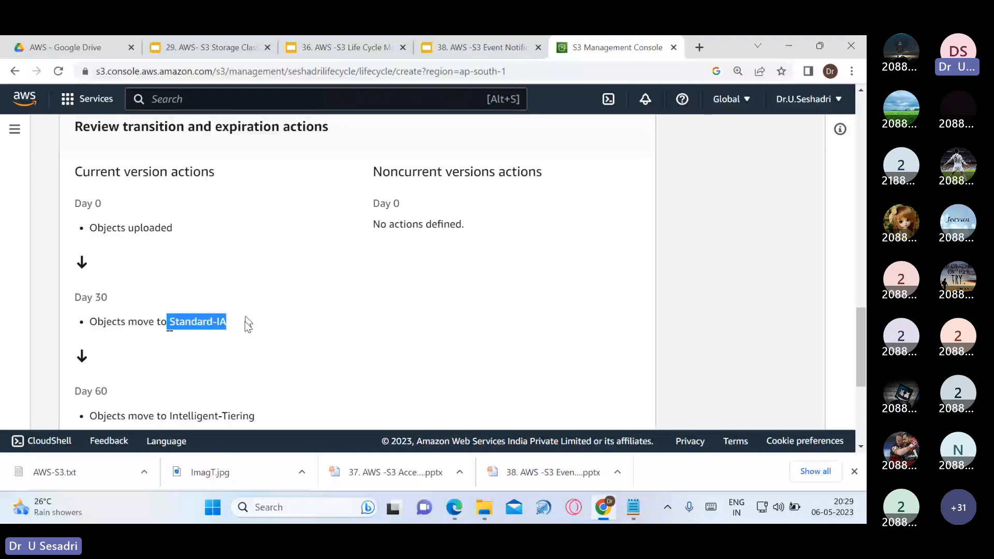
{"action": "scroll", "coordinate": [247, 324], "scroll_direction": "down", "scroll_amount": 2}
{"action": "left_click_drag", "start_coordinate": [166, 311], "coordinate": [254, 312]}
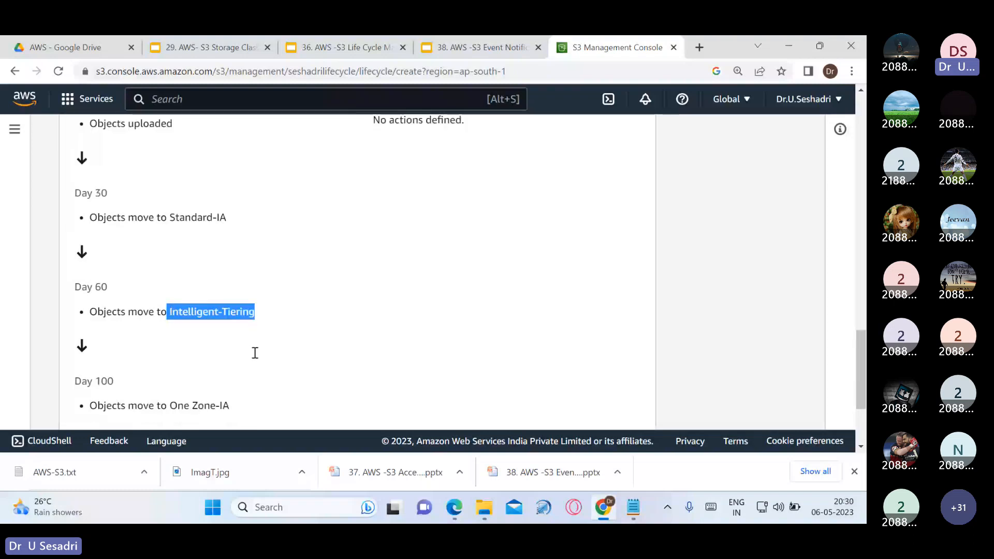
{"action": "scroll", "coordinate": [255, 351], "scroll_direction": "down", "scroll_amount": 1}
{"action": "left_click_drag", "start_coordinate": [125, 374], "coordinate": [223, 372]}
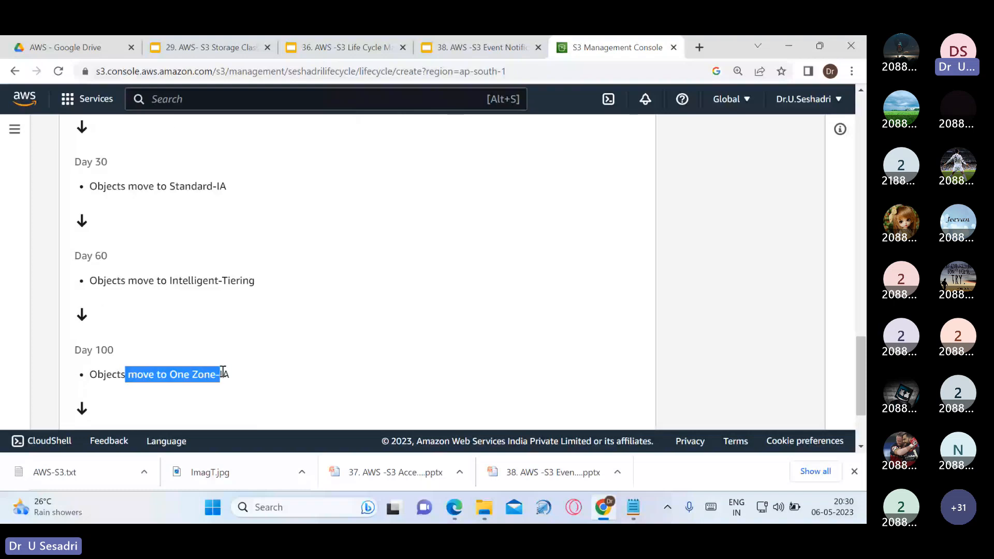
{"action": "left_click_drag", "start_coordinate": [223, 371], "coordinate": [229, 374]}
{"action": "scroll", "coordinate": [210, 362], "scroll_direction": "down", "scroll_amount": 2}
{"action": "left_click_drag", "start_coordinate": [88, 350], "coordinate": [178, 352]}
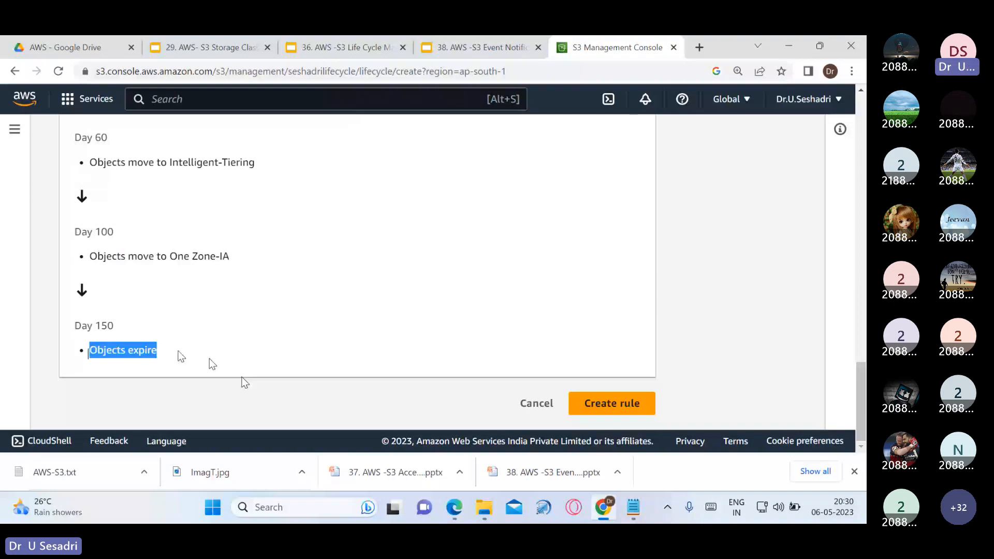
{"action": "scroll", "coordinate": [179, 350], "scroll_direction": "up", "scroll_amount": 5}
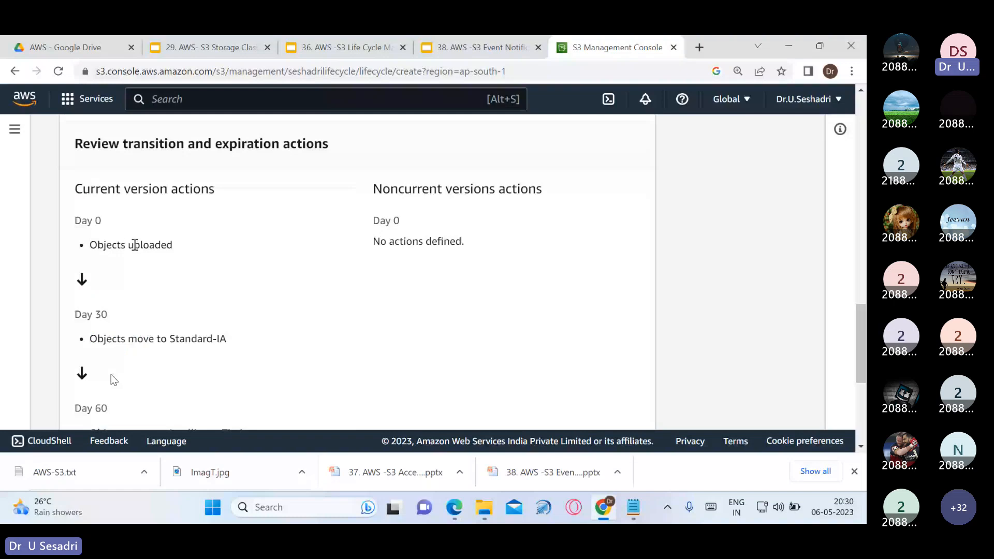
{"action": "left_click_drag", "start_coordinate": [74, 143], "coordinate": [325, 136]}
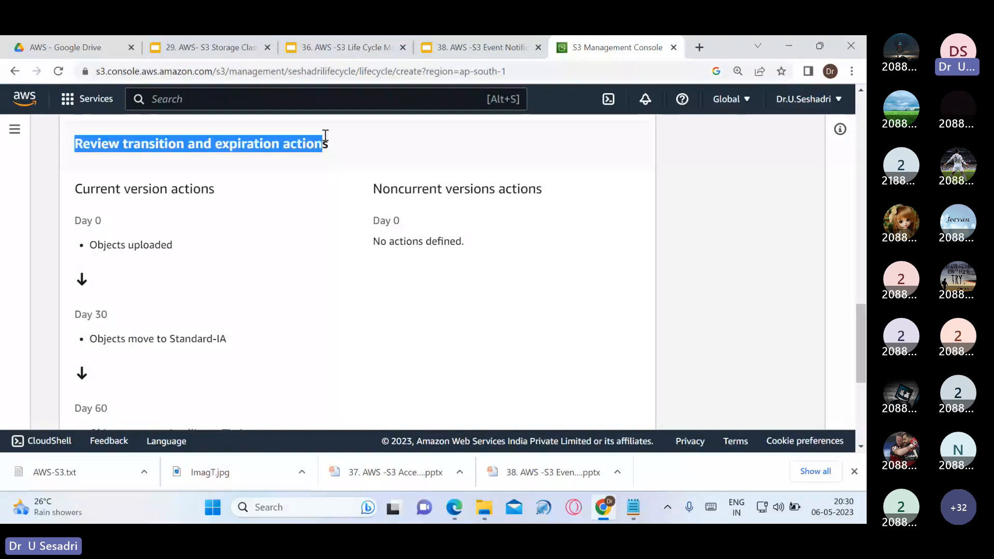
{"action": "scroll", "coordinate": [395, 295], "scroll_direction": "down", "scroll_amount": 1}
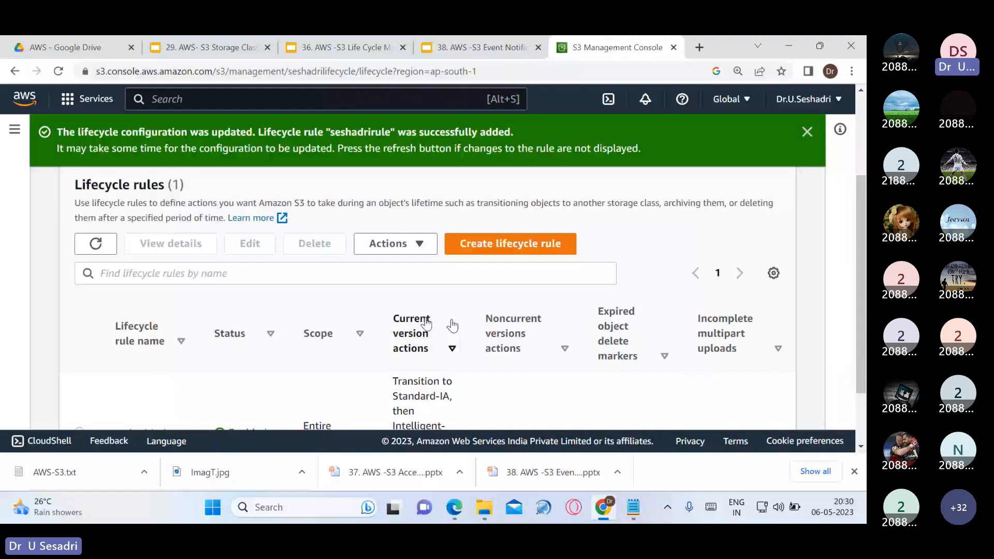
Dismiss the green lifecycle success banner and review the seshadrirule row
{"action": "scroll", "coordinate": [452, 321], "scroll_direction": "down", "scroll_amount": 1}
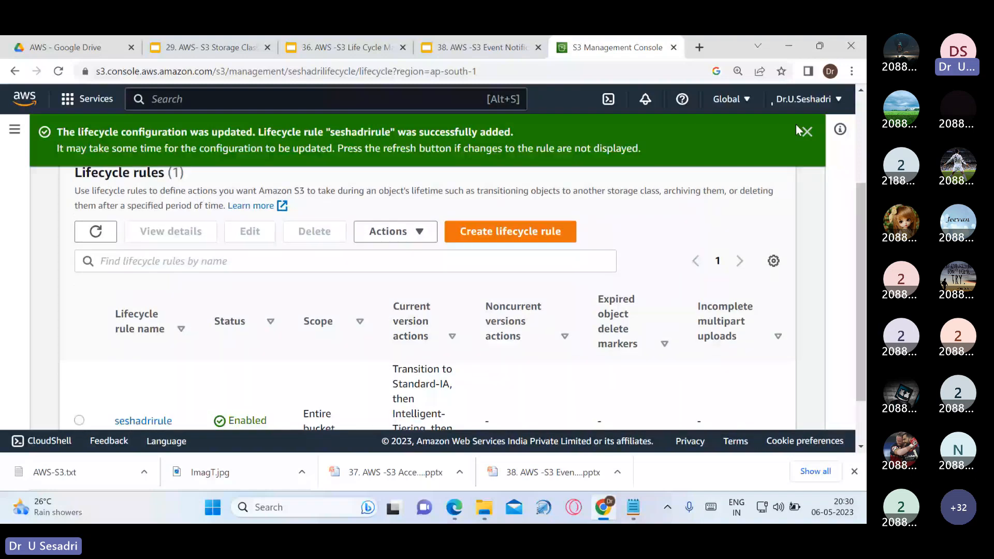
{"action": "left_click", "coordinate": [800, 130]}
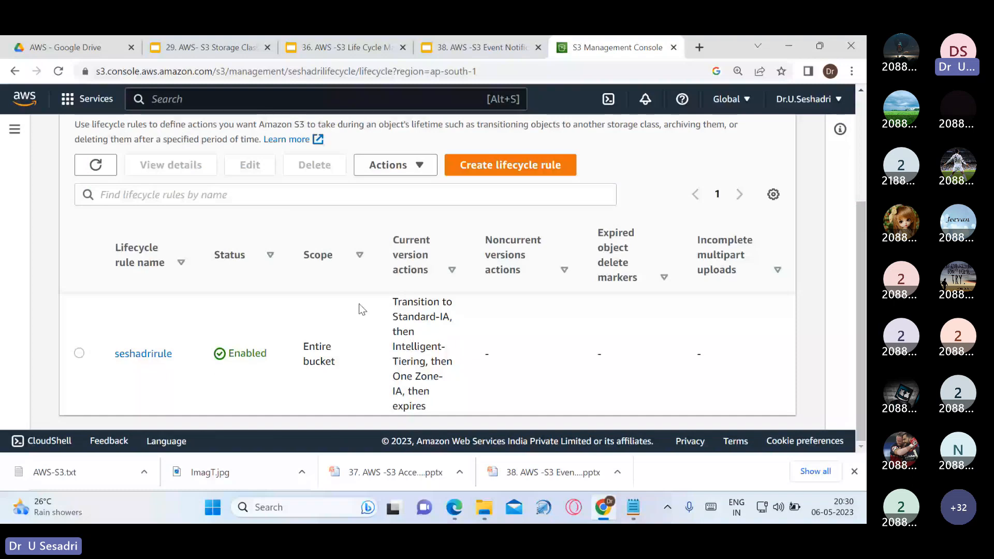
{"action": "scroll", "coordinate": [359, 303], "scroll_direction": "up", "scroll_amount": 3}
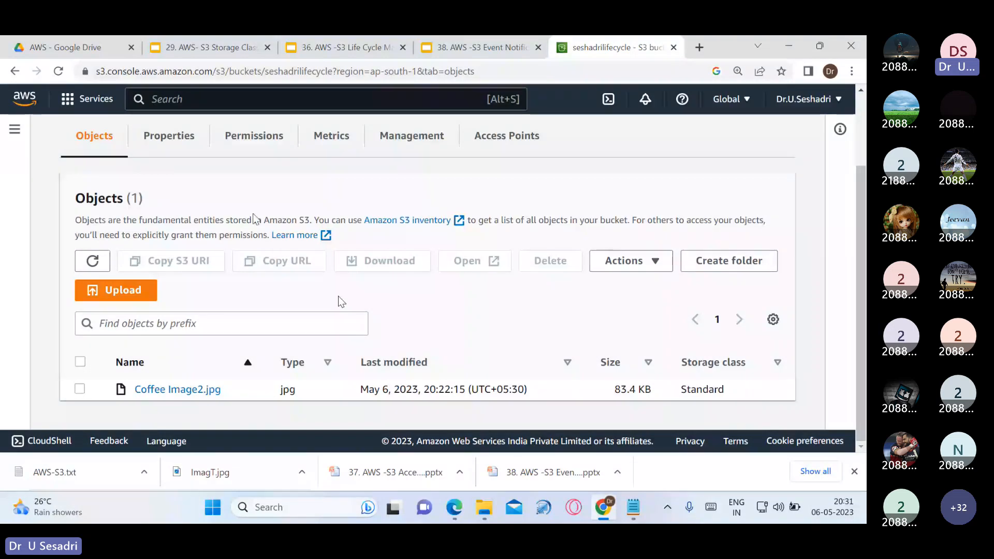
{"action": "scroll", "coordinate": [253, 218], "scroll_direction": "up", "scroll_amount": 1}
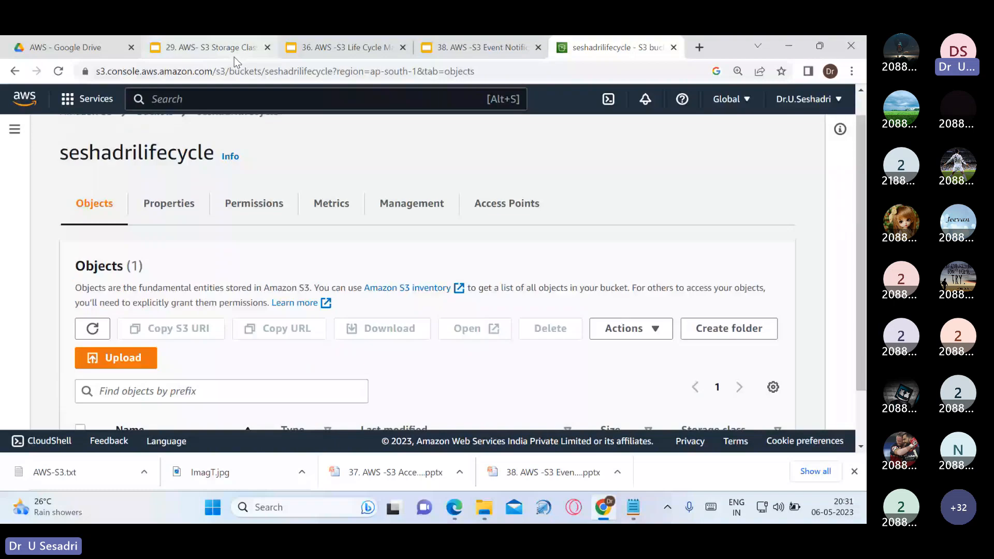
{"action": "left_click", "coordinate": [330, 47]}
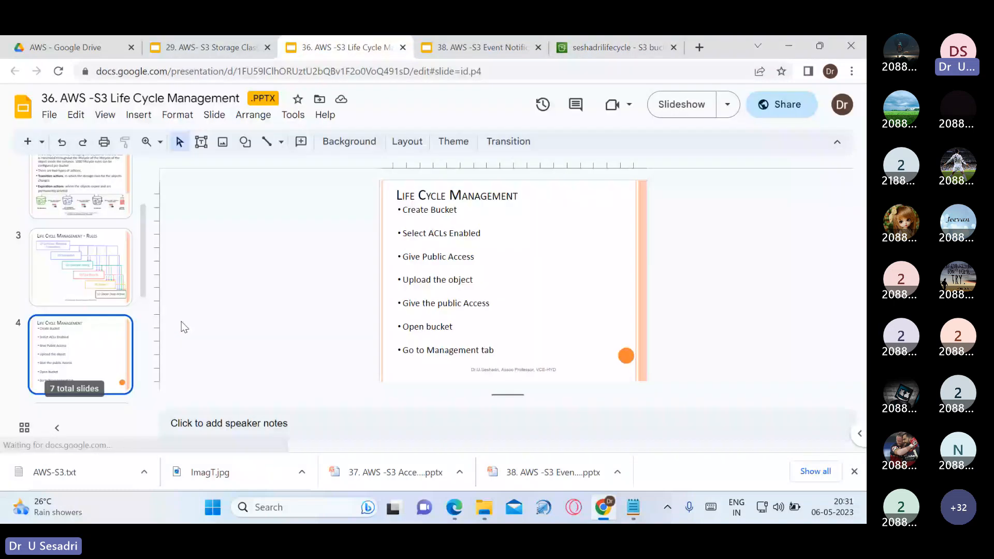
{"action": "key", "text": "ctrl+F5"}
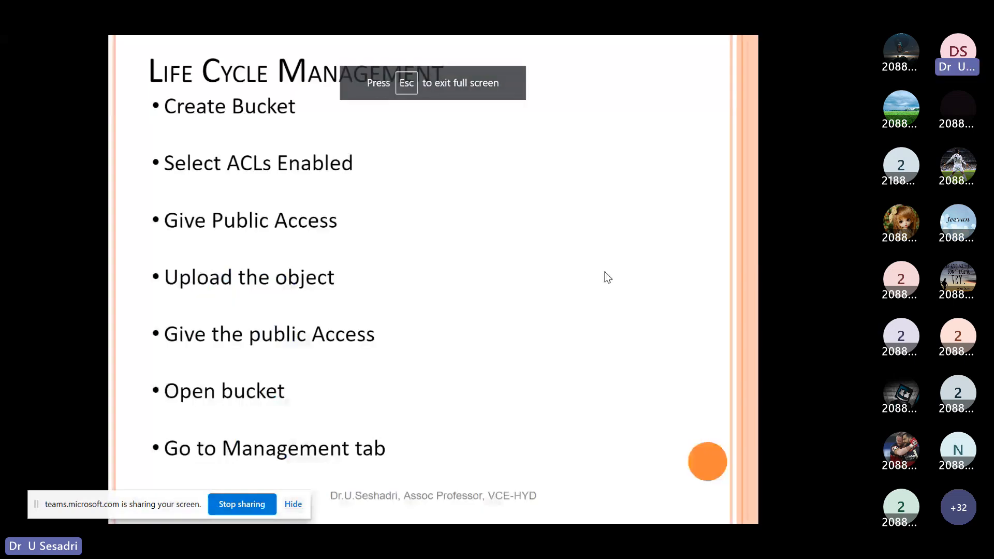
{"action": "key", "text": "Right"}
{"action": "key", "text": "Right"}
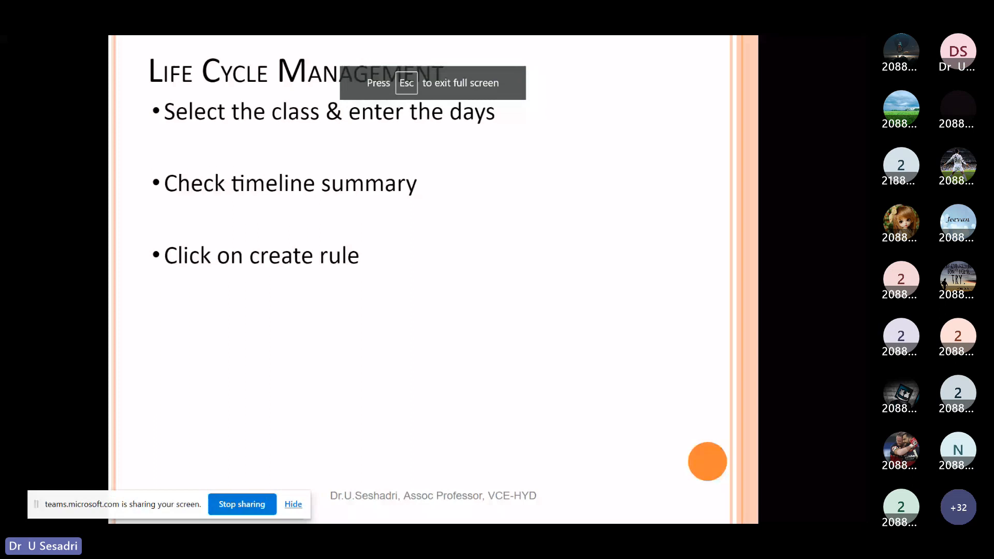
{"action": "key", "text": "Right"}
{"action": "key", "text": "Escape"}
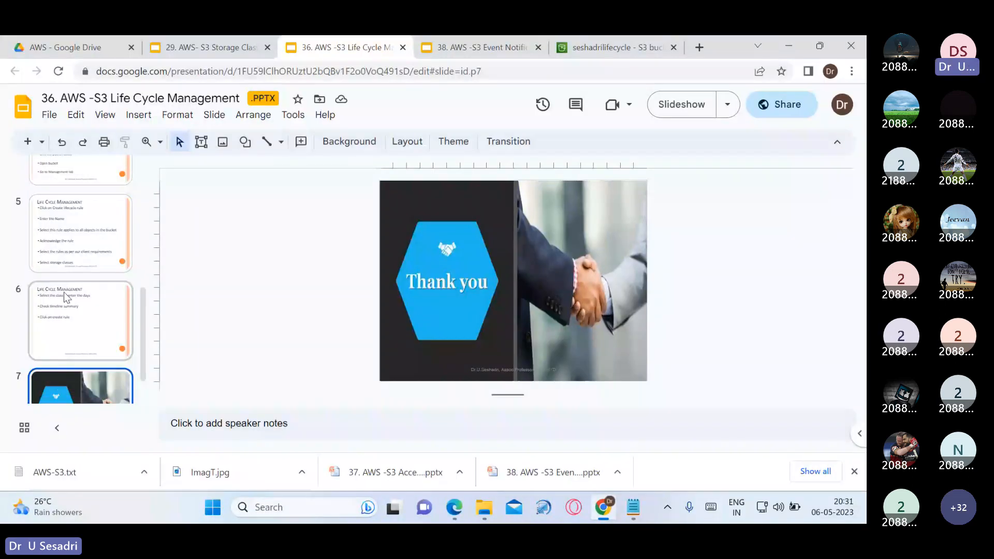
{"action": "scroll", "coordinate": [64, 292], "scroll_direction": "up", "scroll_amount": 6}
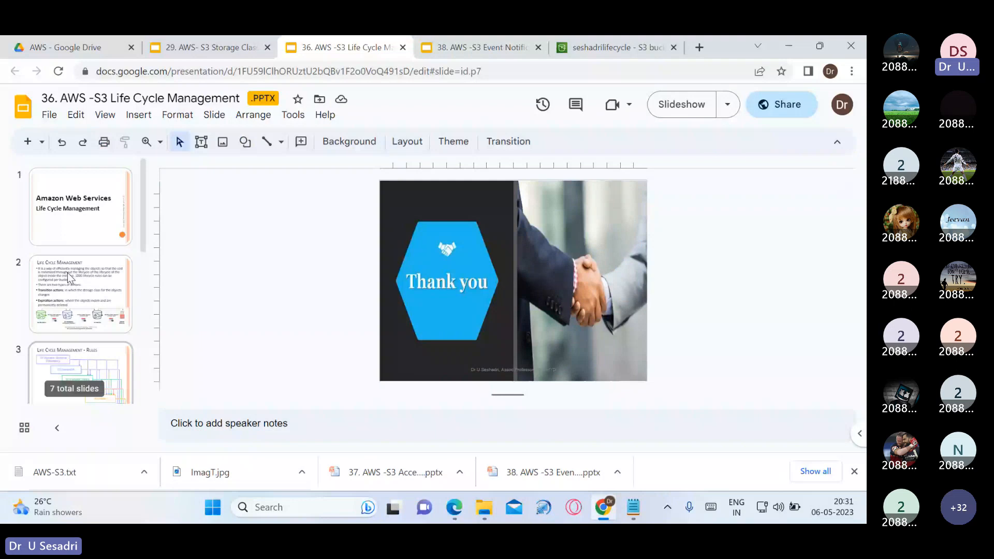
{"action": "left_click", "coordinate": [570, 52]}
{"action": "scroll", "coordinate": [80, 383], "scroll_direction": "down", "scroll_amount": 1}
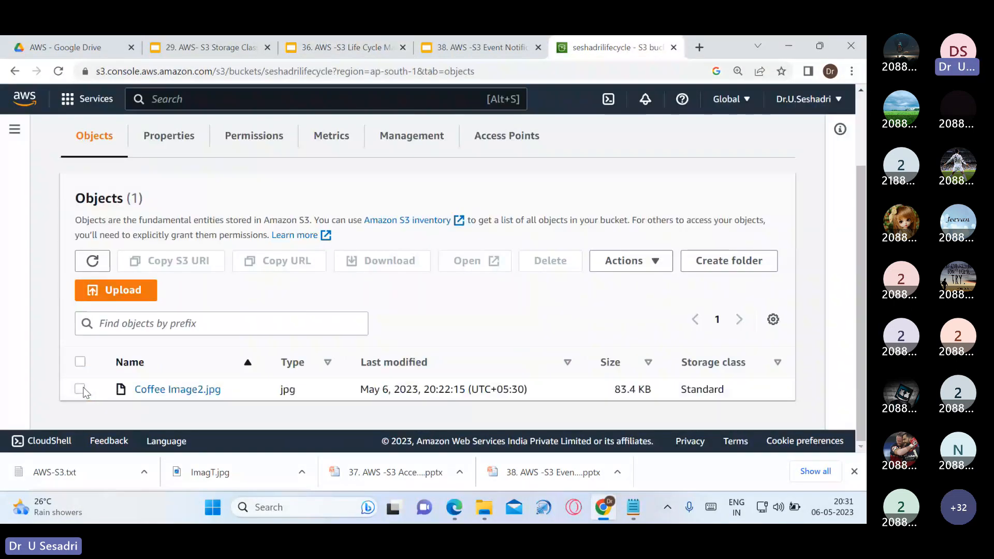
Check the bucket's lifecycle rules, then open the seshadrilifecycle bucket's object list
{"action": "left_click", "coordinate": [412, 136]}
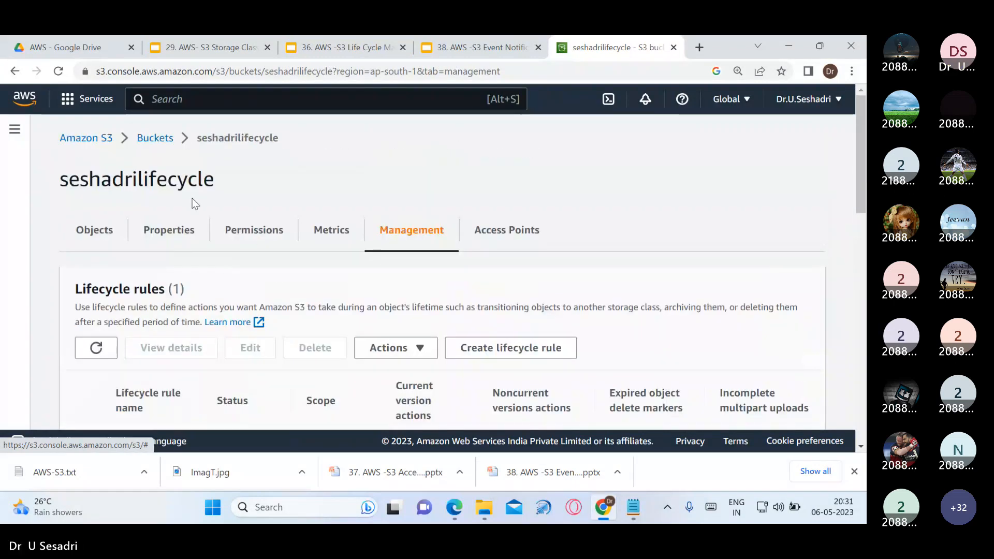
{"action": "left_click", "coordinate": [165, 146]}
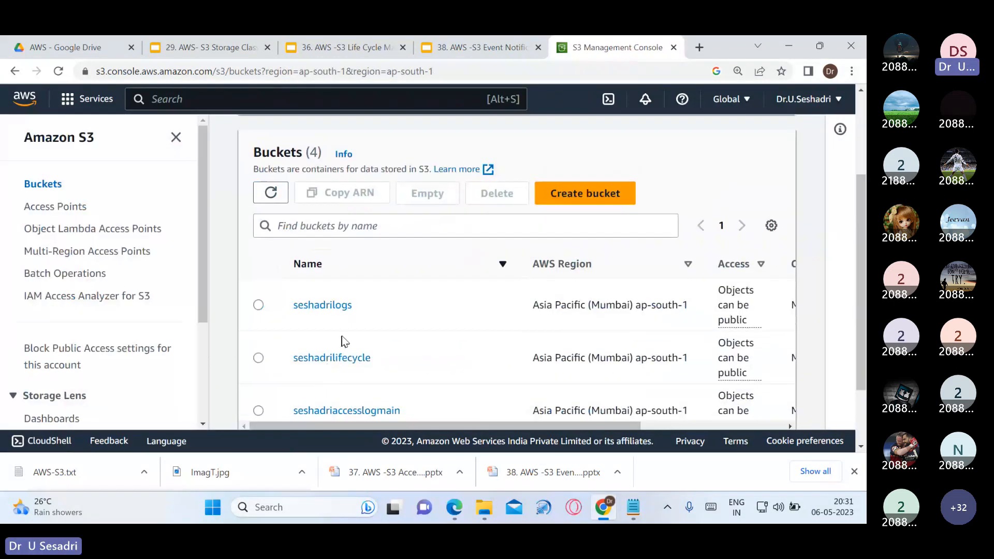
{"action": "left_click", "coordinate": [335, 360]}
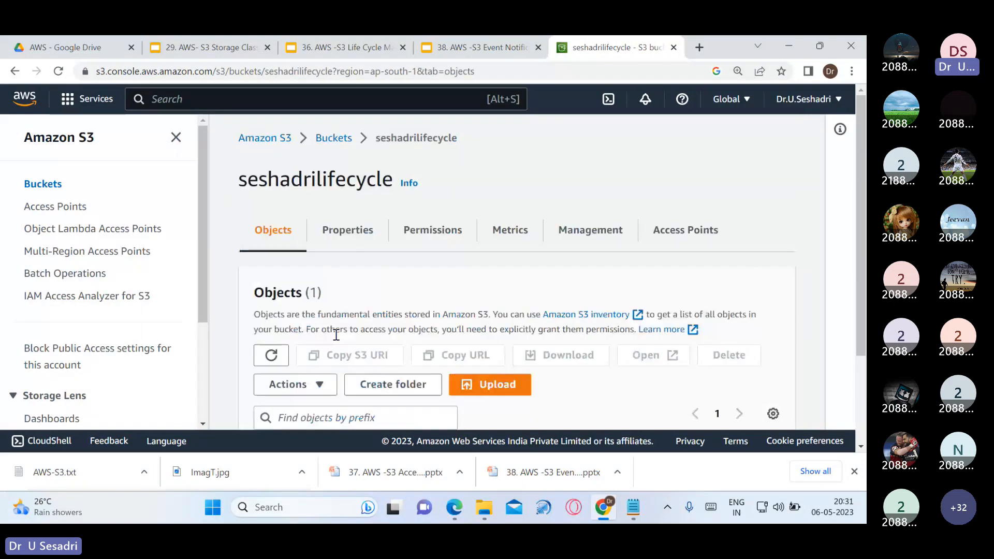
{"action": "scroll", "coordinate": [340, 334], "scroll_direction": "down", "scroll_amount": 1}
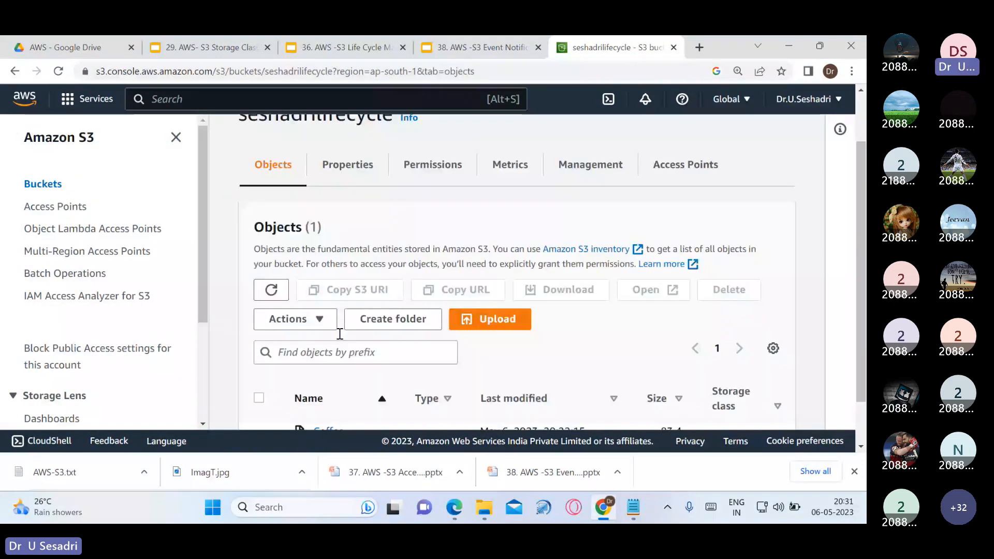
{"action": "scroll", "coordinate": [340, 334], "scroll_direction": "down", "scroll_amount": 1}
Permanently delete Coffee Image2.jpg, confirming with the phrase 'permanently delete'
{"action": "left_click", "coordinate": [259, 382]}
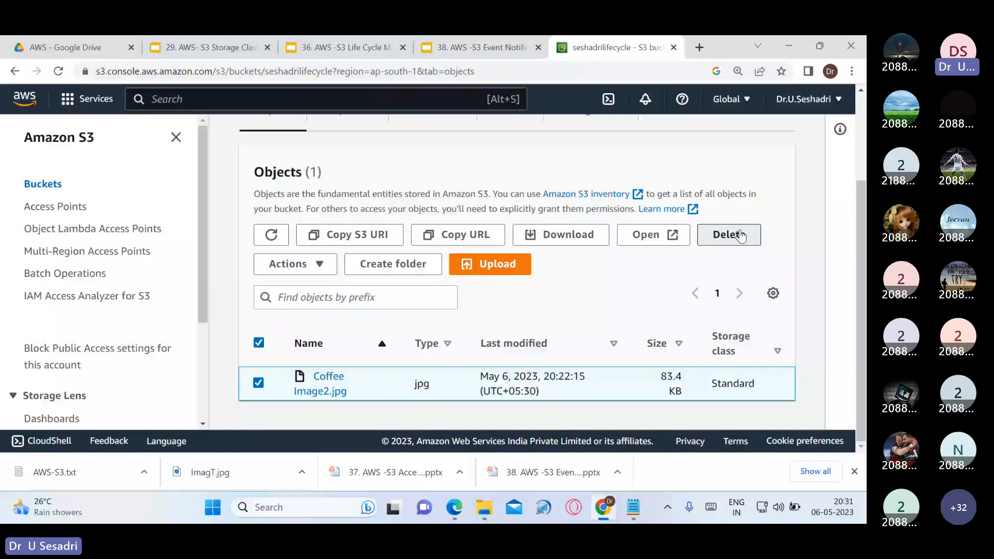
{"action": "left_click", "coordinate": [741, 236]}
{"action": "left_click_drag", "start_coordinate": [197, 337], "coordinate": [285, 339]}
{"action": "key", "text": "ctrl+c"}
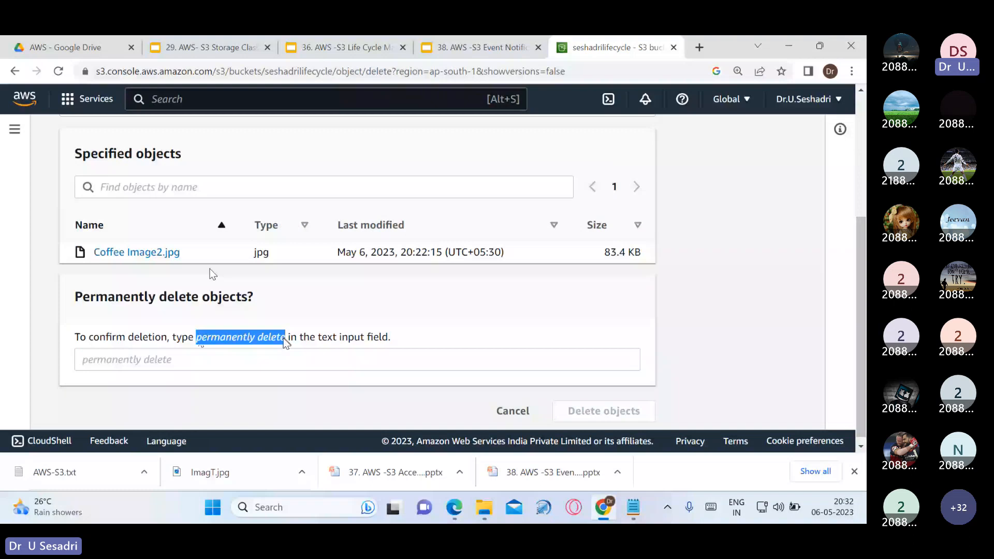
{"action": "left_click", "coordinate": [265, 361]}
{"action": "key", "text": "ctrl+v"}
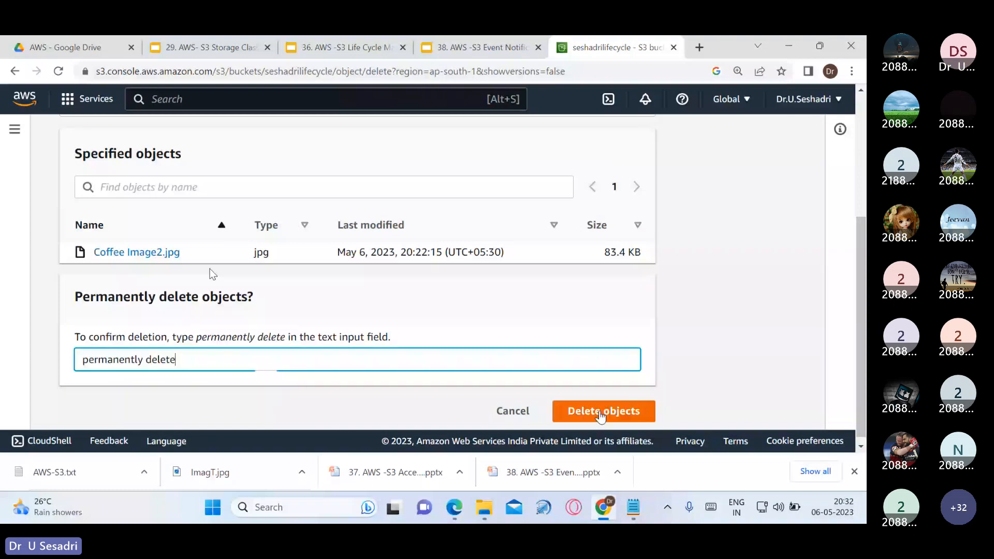
{"action": "left_click", "coordinate": [601, 411]}
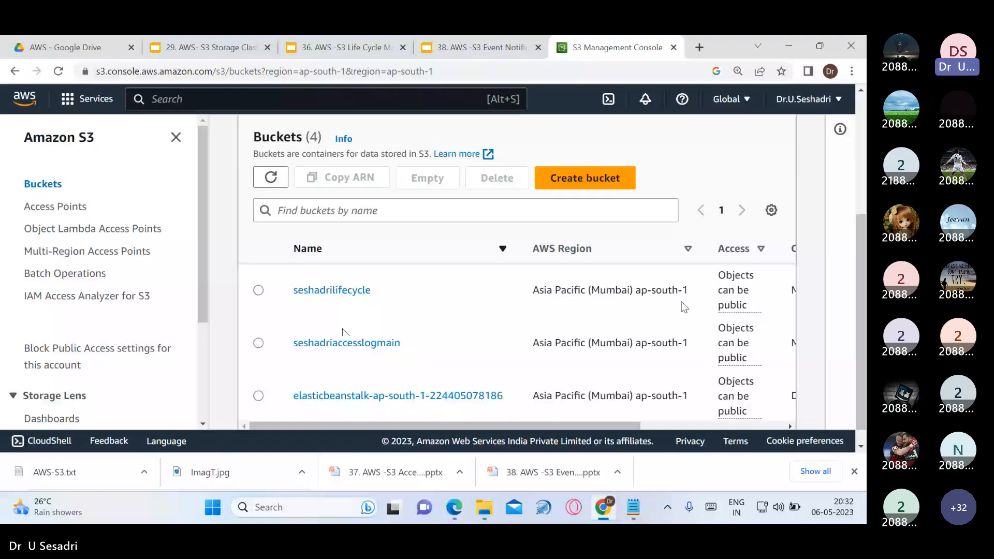
Delete the seshadrilifecycle bucket, pasting its name as confirmation, and return to Notepad
{"action": "key", "text": "ctrl+minus"}
{"action": "key", "text": "ctrl+minus"}
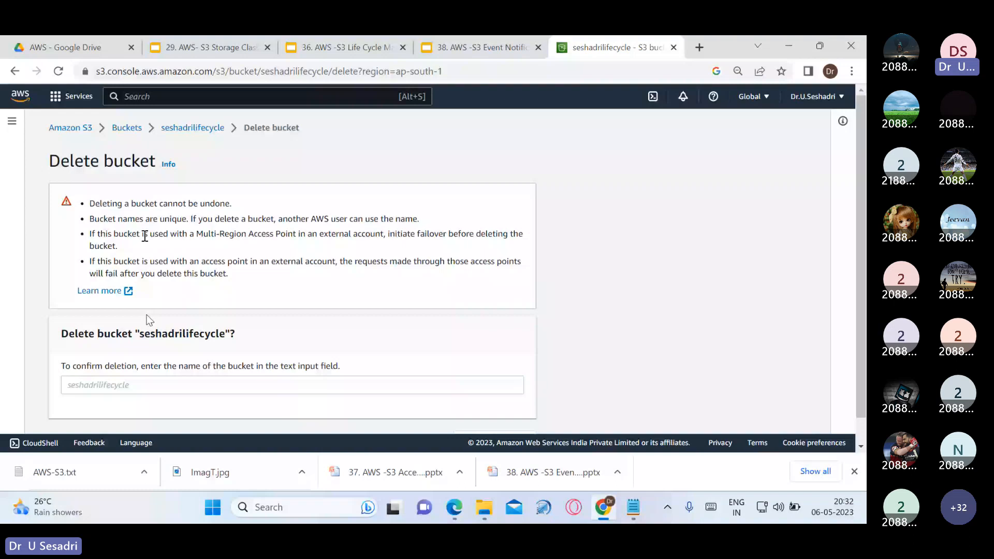
{"action": "double_click", "coordinate": [181, 333]}
{"action": "key", "text": "ctrl+c"}
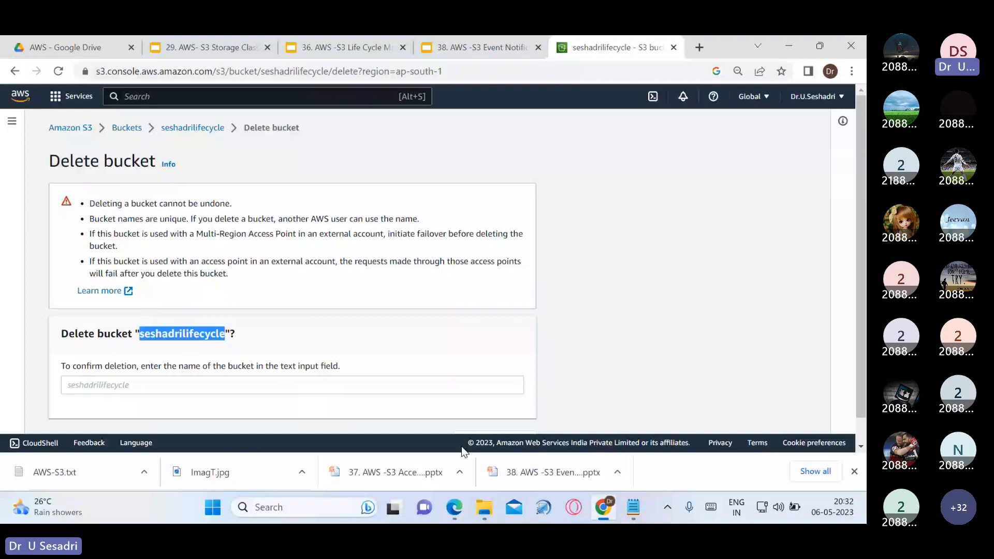
{"action": "left_click", "coordinate": [292, 385]}
{"action": "key", "text": "ctrl+v"}
{"action": "scroll", "coordinate": [464, 404], "scroll_direction": "down", "scroll_amount": 1}
{"action": "left_click", "coordinate": [499, 416]}
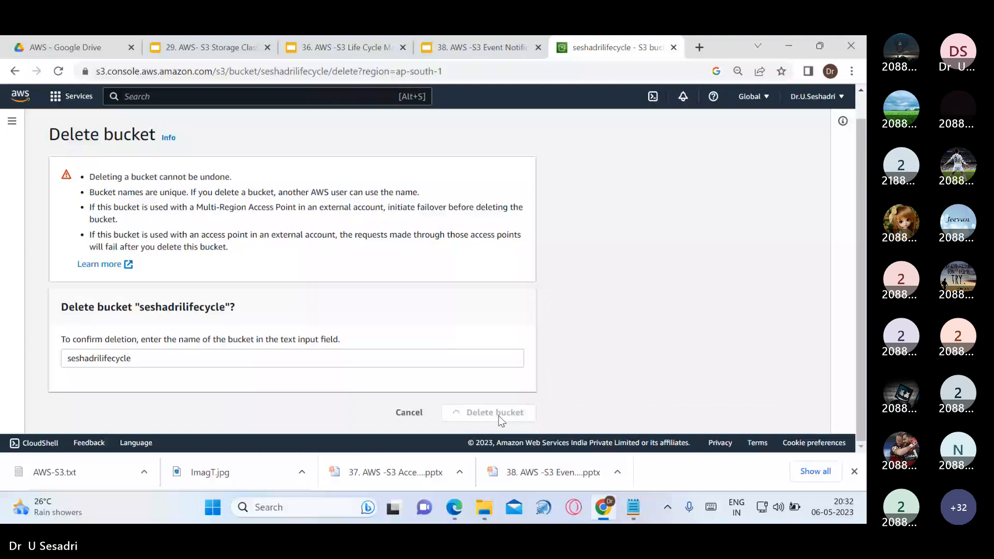
{"action": "key", "text": "alt+Tab"}
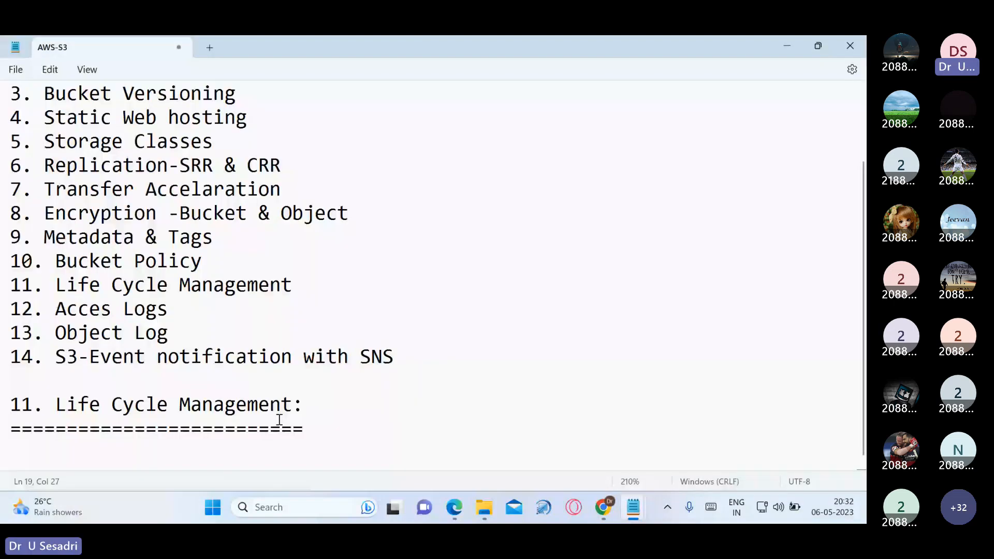
Add a '12. Acces Logs:' heading underlined with '=' after the Life Cycle section, then minimize Notepad
{"action": "triple_click", "coordinate": [252, 410]}
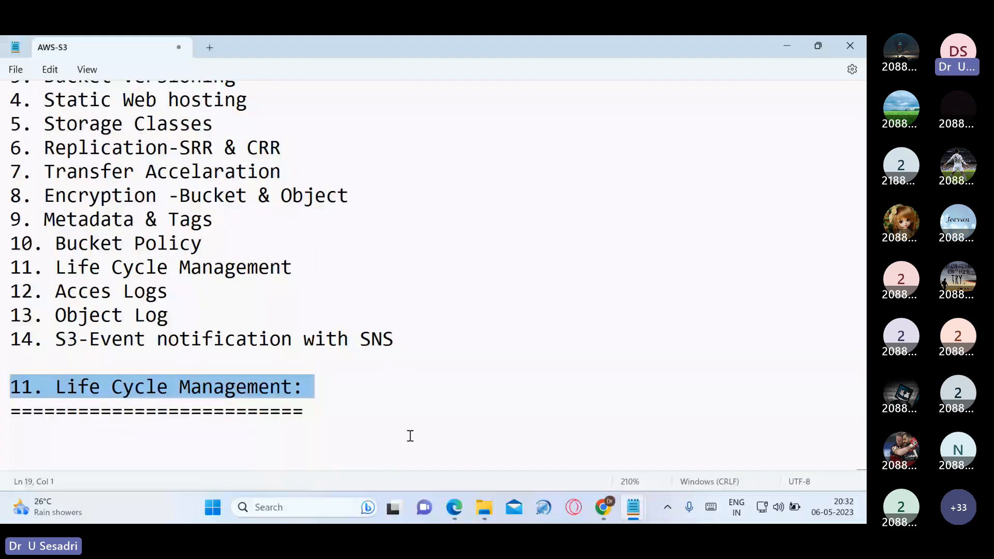
{"action": "left_click_drag", "start_coordinate": [10, 291], "coordinate": [22, 292]}
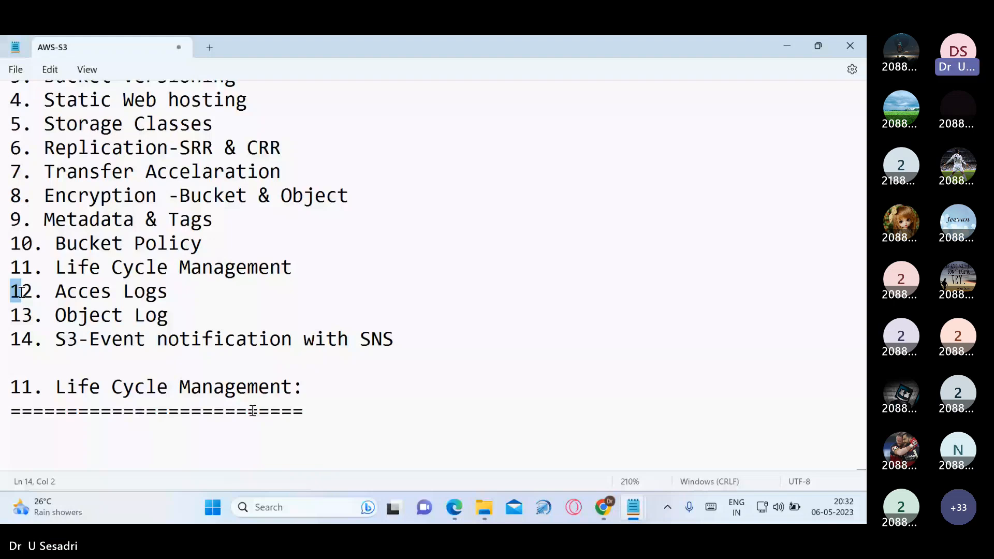
{"action": "left_click_drag", "start_coordinate": [22, 292], "coordinate": [180, 291]}
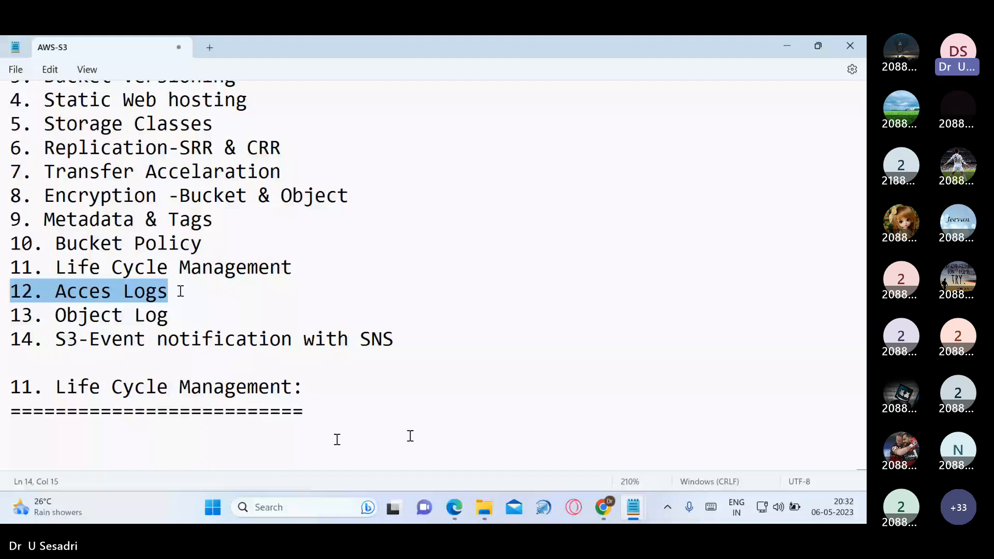
{"action": "key", "text": "ctrl+c"}
{"action": "left_click", "coordinate": [337, 439]}
{"action": "key", "text": "Return"}
{"action": "key", "text": "Return"}
{"action": "key", "text": "ctrl+v"}
{"action": "type", "text": ":"}
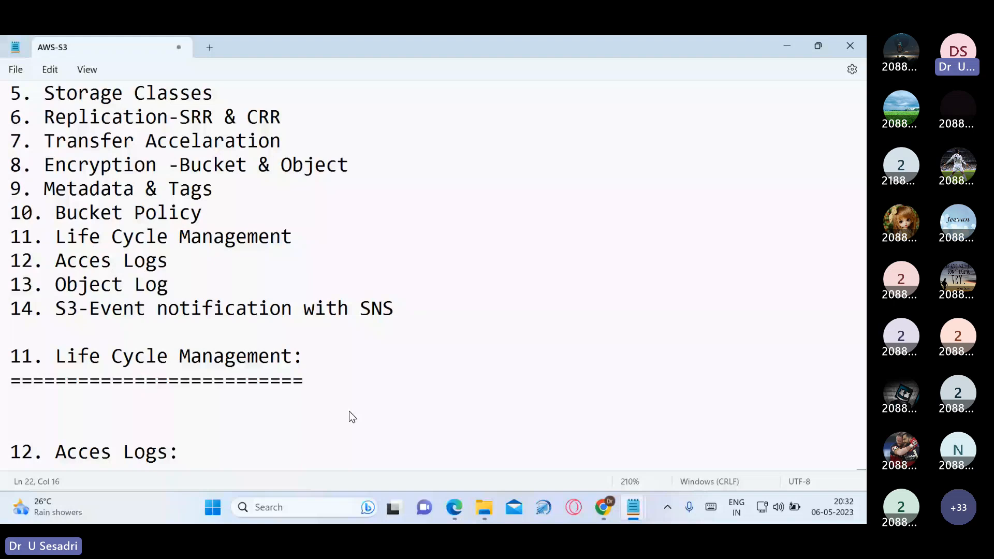
{"action": "key", "text": "Return"}
{"action": "type", "text": "=================="}
{"action": "left_click", "coordinate": [786, 45]}
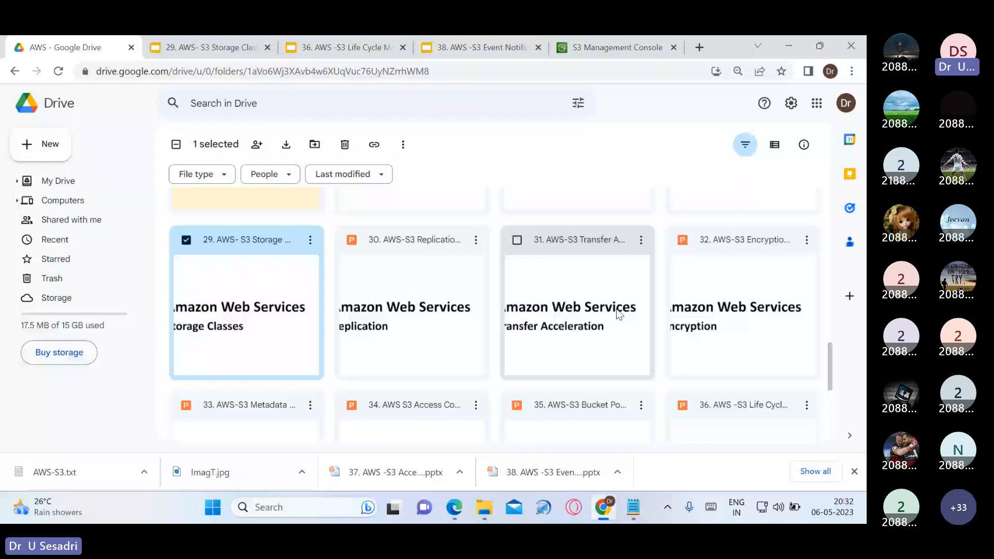
Open '37. AWS -S3 Access Logs.pptx' from Drive and close the Storage Classes and Life Cycle tabs
{"action": "scroll", "coordinate": [619, 314], "scroll_direction": "down", "scroll_amount": 5}
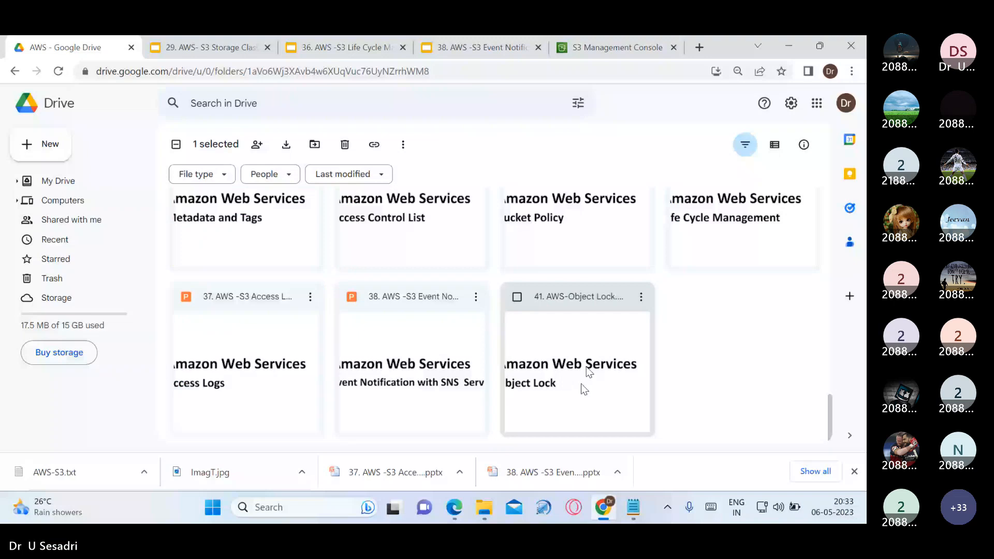
{"action": "double_click", "coordinate": [247, 362]}
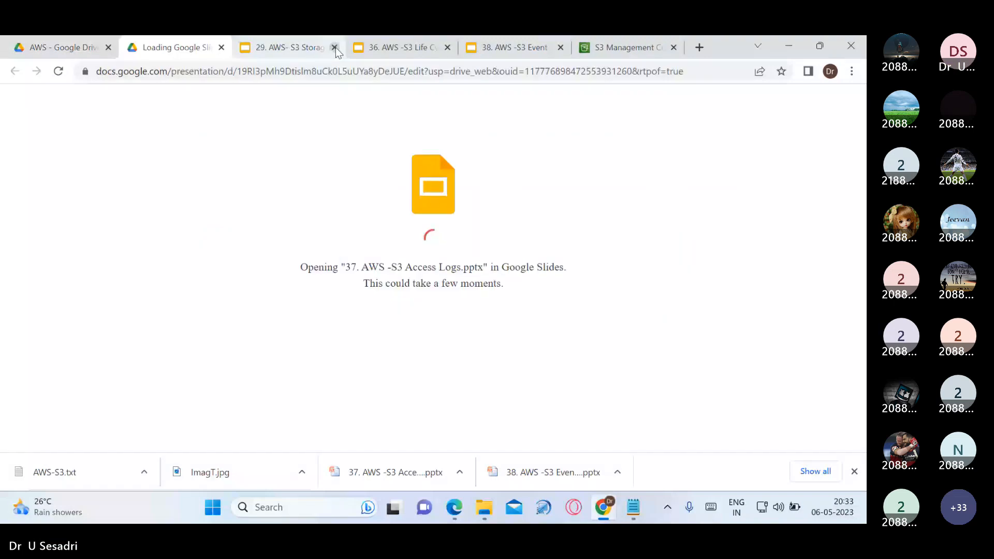
{"action": "left_click", "coordinate": [334, 47]}
{"action": "left_click", "coordinate": [334, 47]}
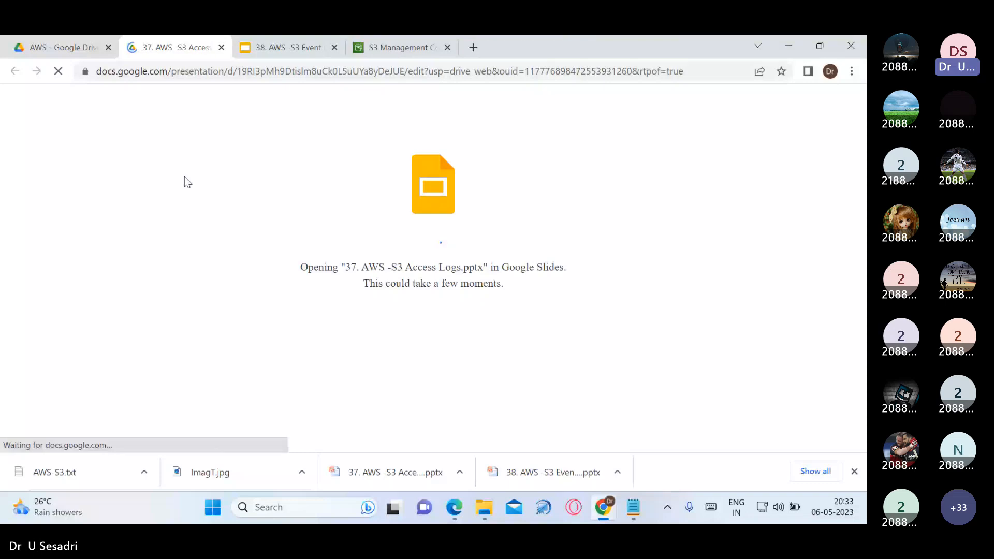
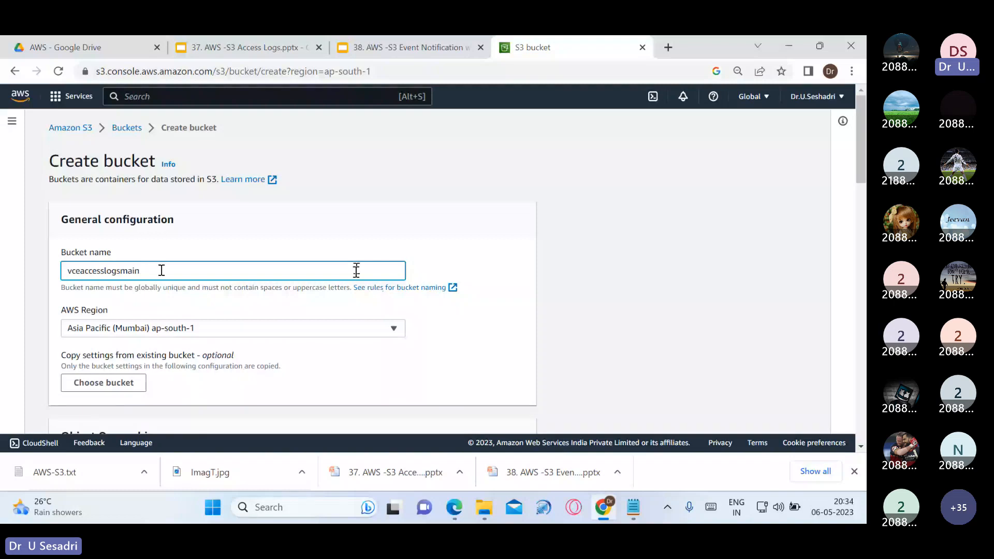
For the vceaccesslogsmain bucket, enable ACLs and turn off Block all public access
{"action": "double_click", "coordinate": [161, 270]}
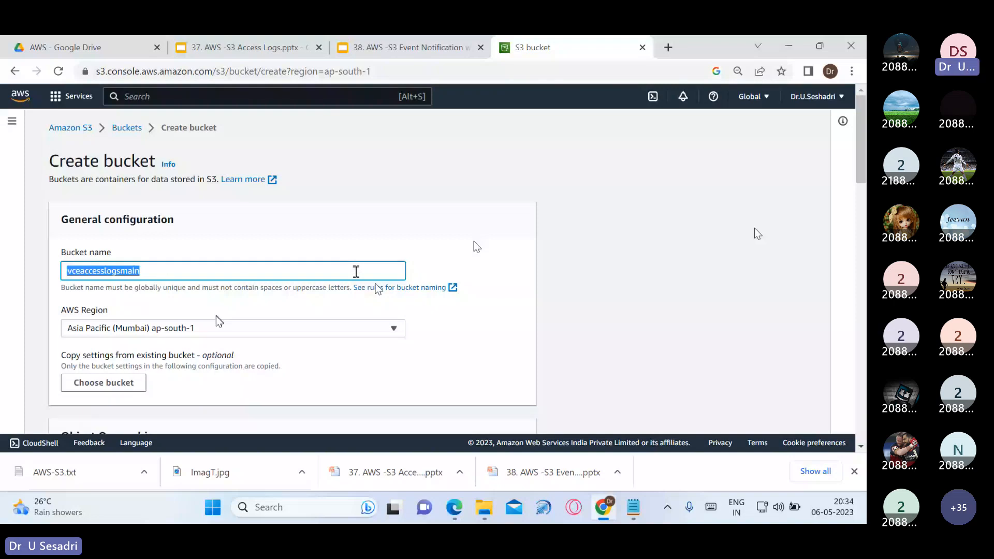
{"action": "left_click", "coordinate": [549, 212]}
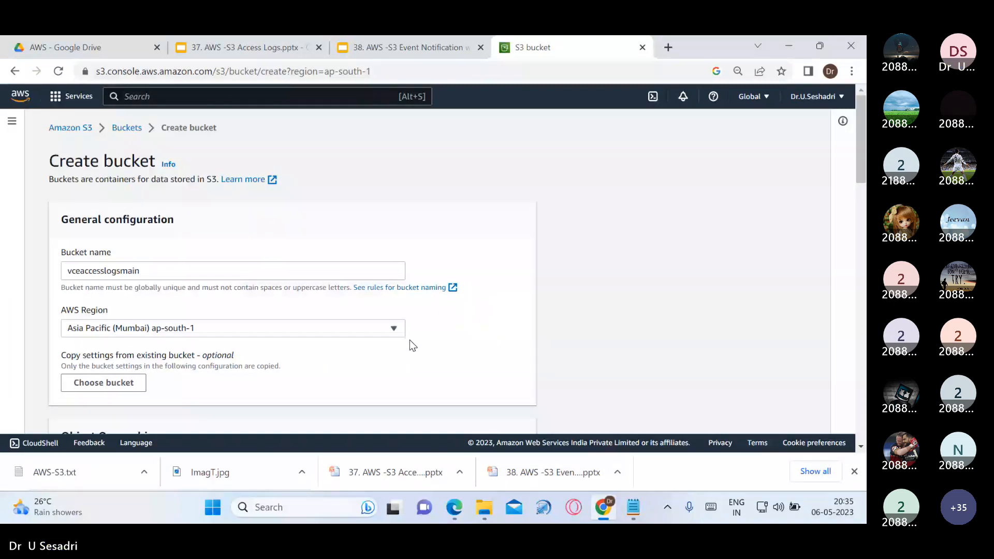
{"action": "scroll", "coordinate": [403, 341], "scroll_direction": "down", "scroll_amount": 4}
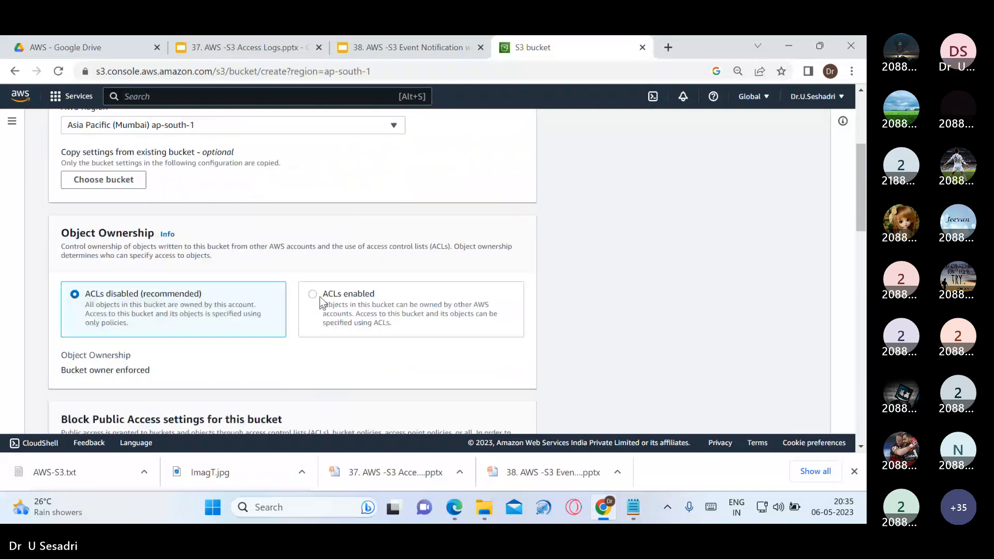
{"action": "left_click", "coordinate": [322, 300]}
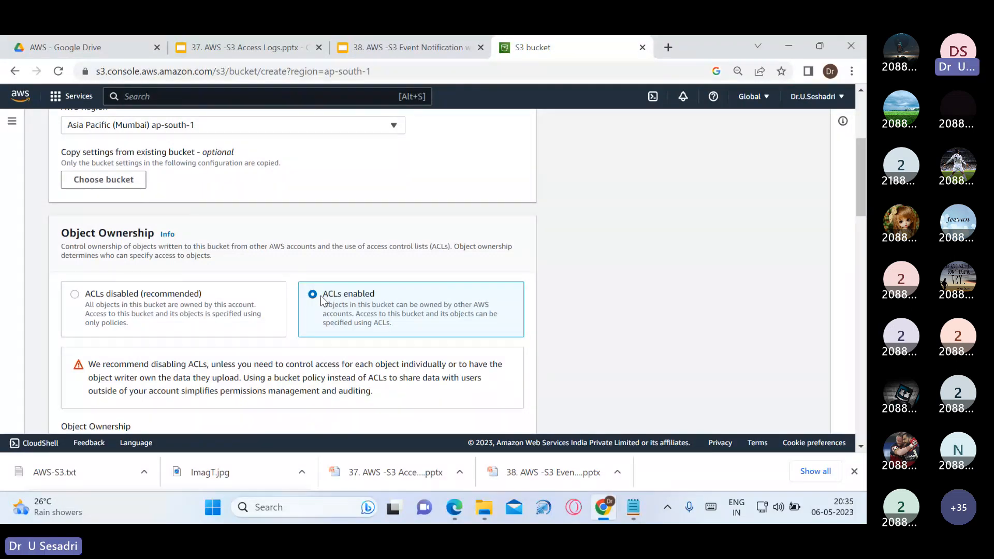
{"action": "scroll", "coordinate": [322, 300], "scroll_direction": "down", "scroll_amount": 7}
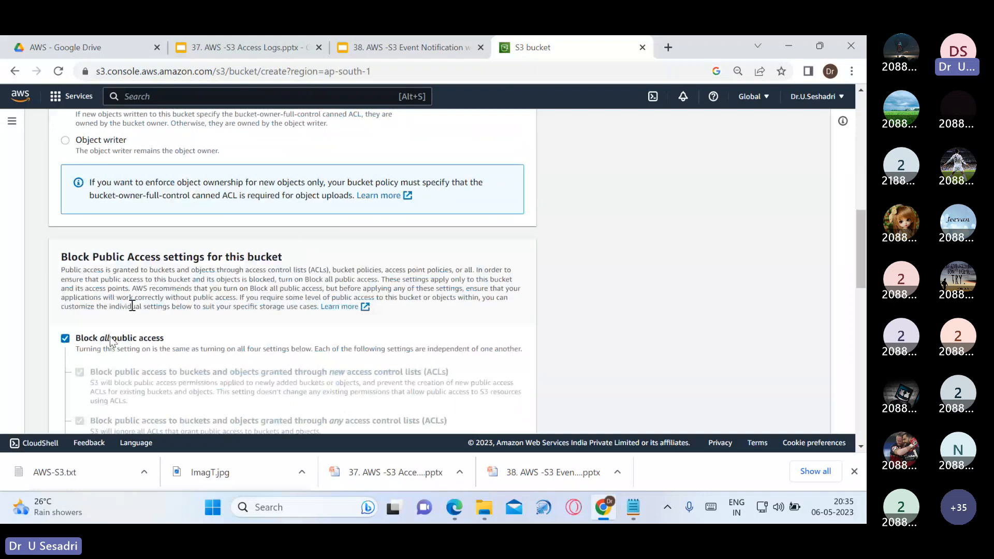
{"action": "left_click", "coordinate": [67, 340]}
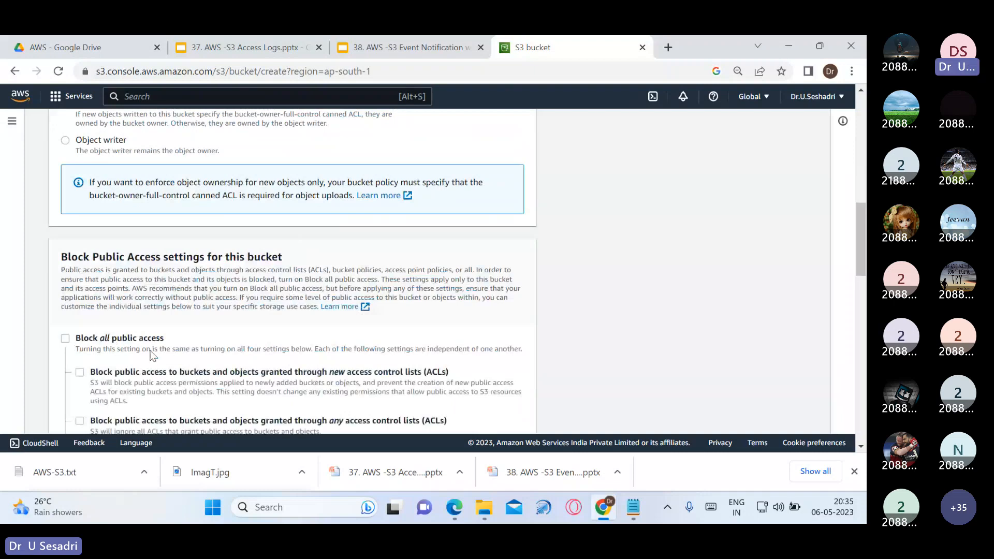
Create the vceaccesslogsmain bucket with these settings
{"action": "scroll", "coordinate": [140, 342], "scroll_direction": "down", "scroll_amount": 5}
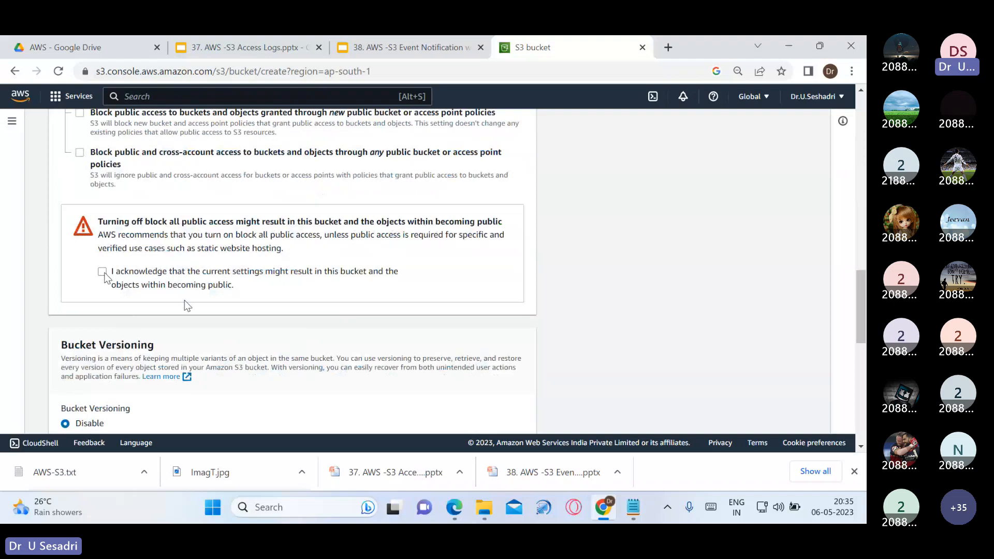
{"action": "scroll", "coordinate": [197, 302], "scroll_direction": "down", "scroll_amount": 4}
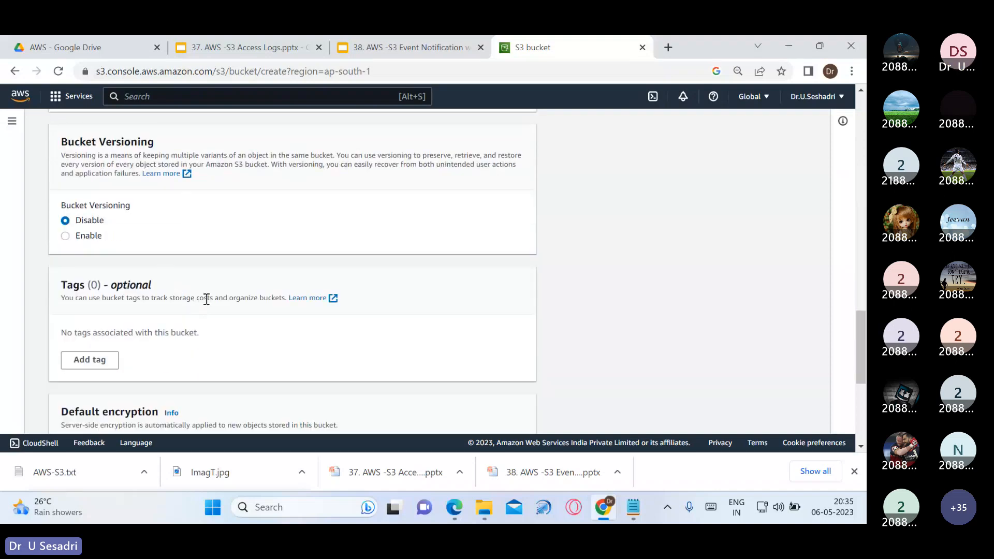
{"action": "scroll", "coordinate": [258, 325], "scroll_direction": "down", "scroll_amount": 3}
{"action": "scroll", "coordinate": [266, 329], "scroll_direction": "up", "scroll_amount": 5}
{"action": "scroll", "coordinate": [275, 333], "scroll_direction": "down", "scroll_amount": 6}
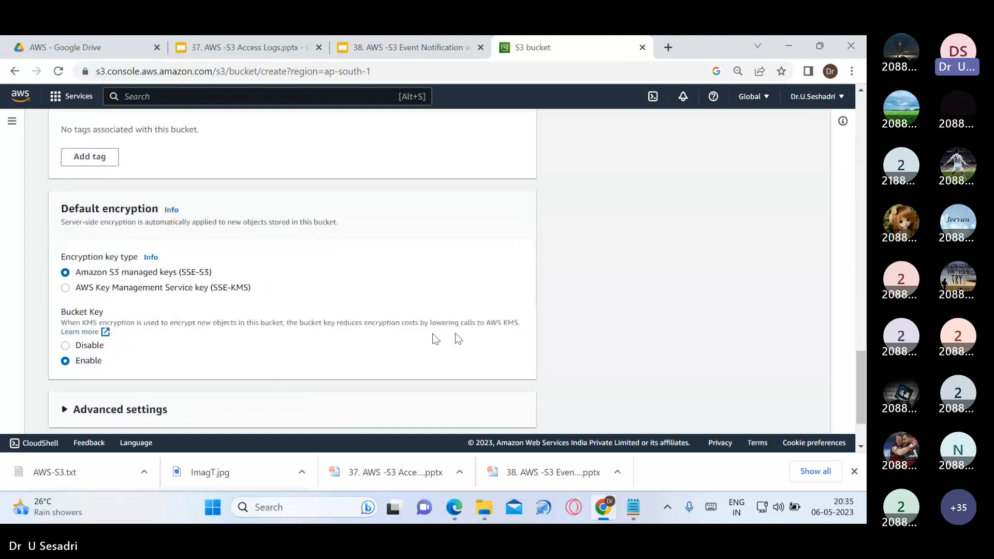
{"action": "scroll", "coordinate": [488, 404], "scroll_direction": "down", "scroll_amount": 2}
{"action": "scroll", "coordinate": [489, 413], "scroll_direction": "up", "scroll_amount": 6}
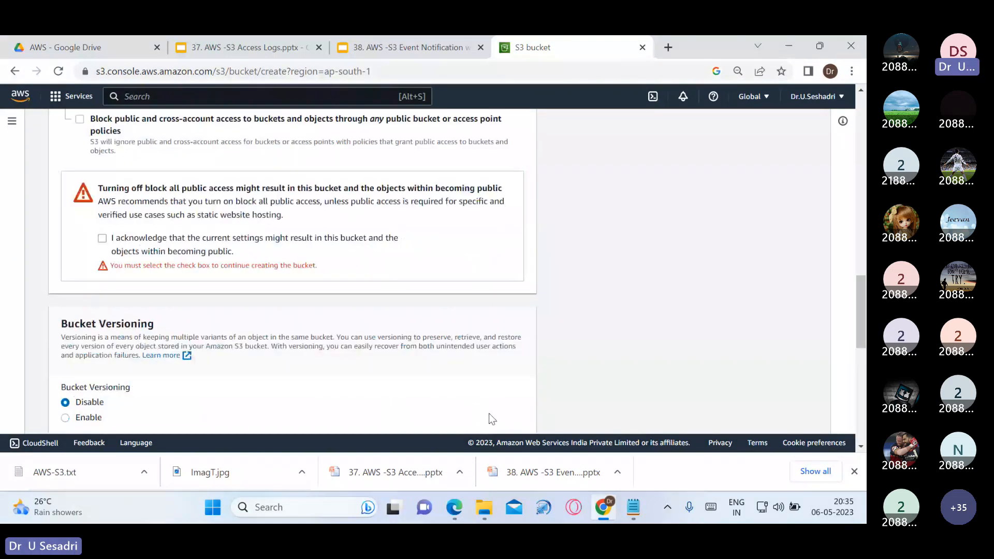
{"action": "scroll", "coordinate": [492, 418], "scroll_direction": "down", "scroll_amount": 4}
{"action": "scroll", "coordinate": [442, 343], "scroll_direction": "down", "scroll_amount": 5}
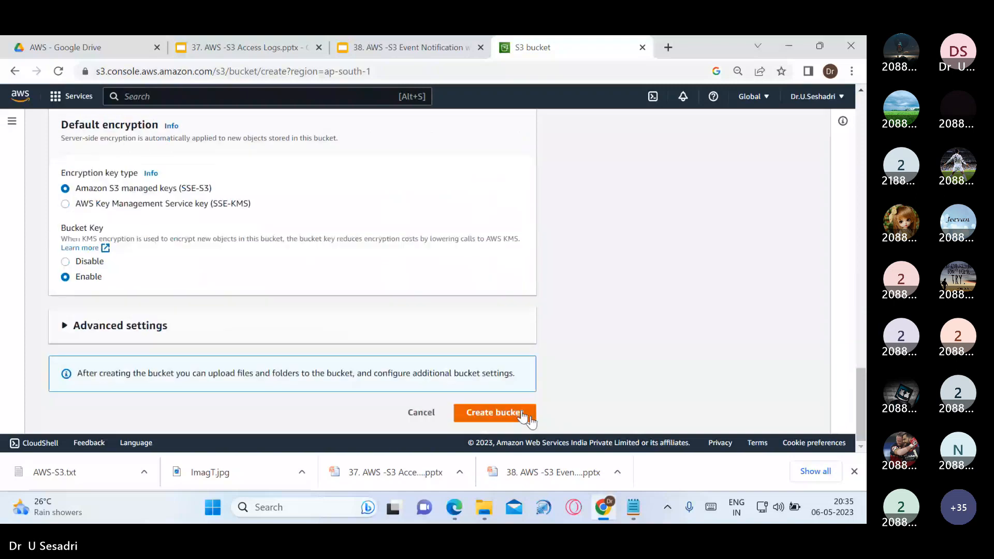
{"action": "left_click", "coordinate": [523, 411]}
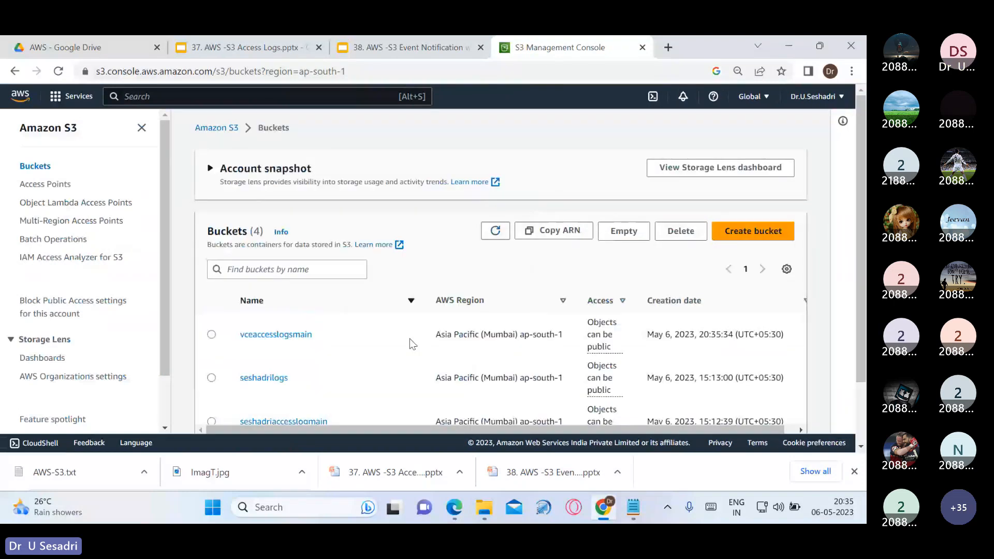
Filter the bucket list by 'vceaccesslogs', begin a new bucket, then return to the bucket list
{"action": "left_click", "coordinate": [319, 271]}
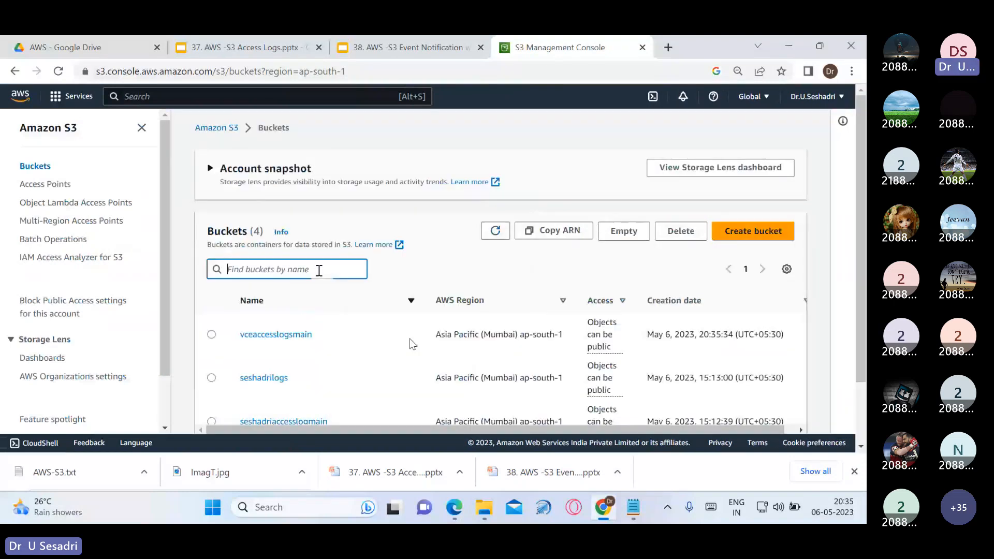
{"action": "type", "text": "vce"}
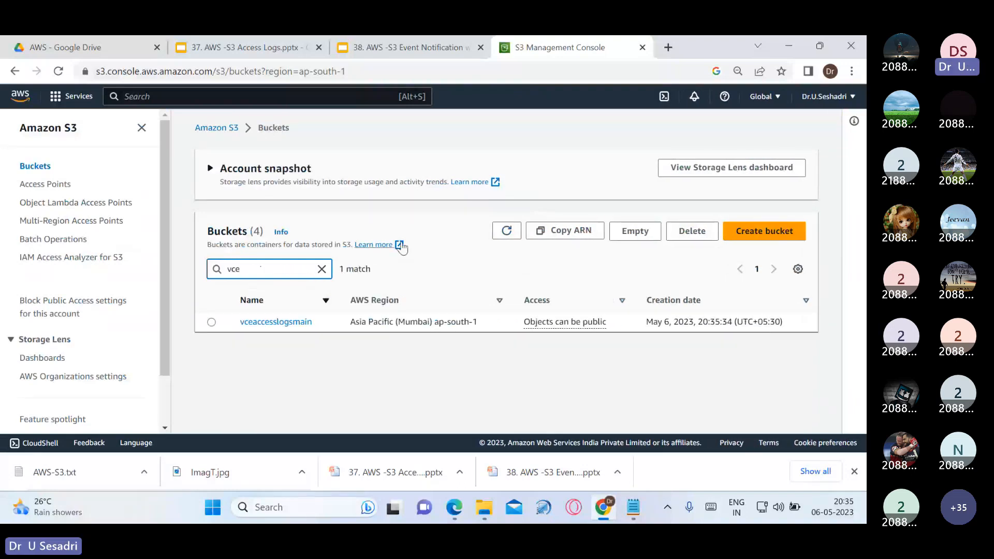
{"action": "type", "text": "acc"}
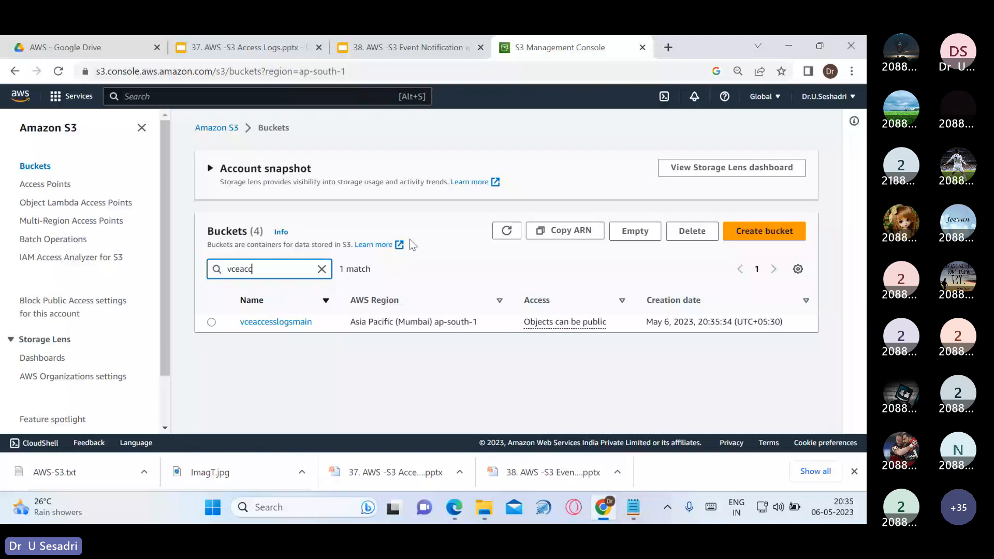
{"action": "type", "text": "esslog"}
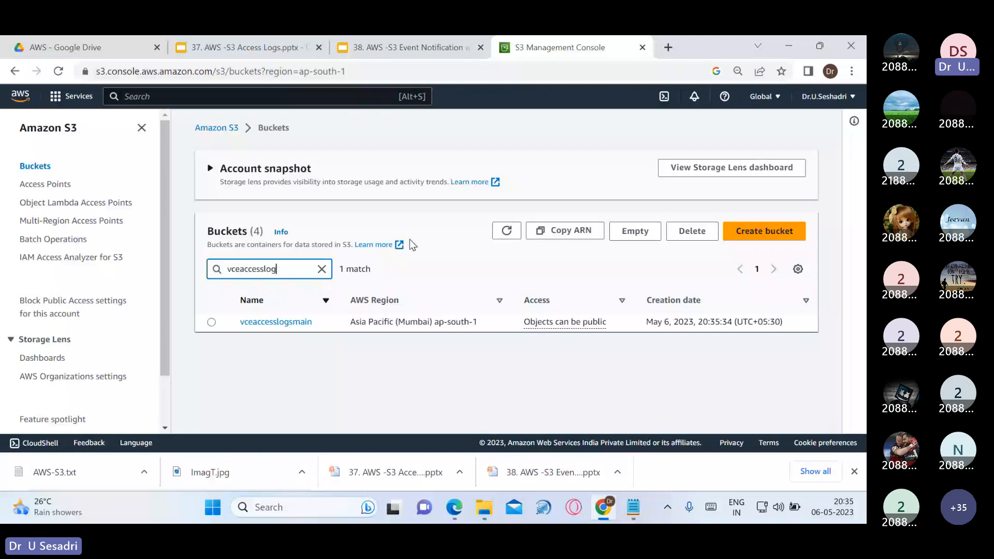
{"action": "type", "text": "s"}
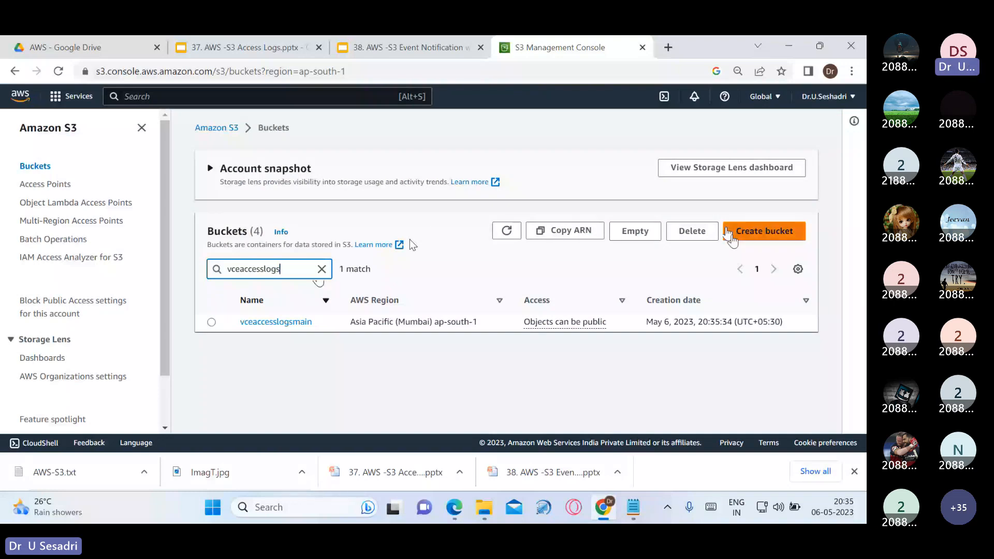
{"action": "left_click", "coordinate": [727, 233]}
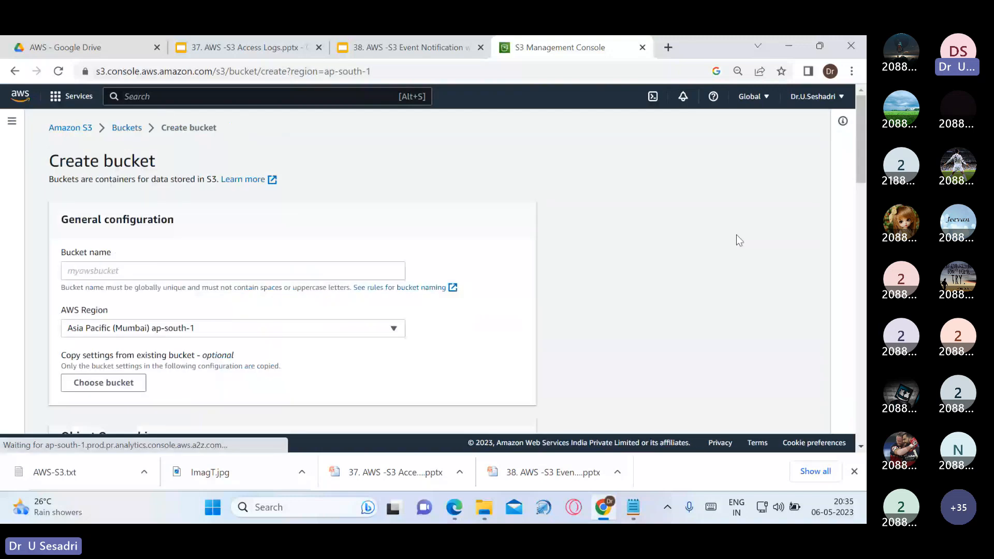
{"action": "left_click", "coordinate": [290, 272]}
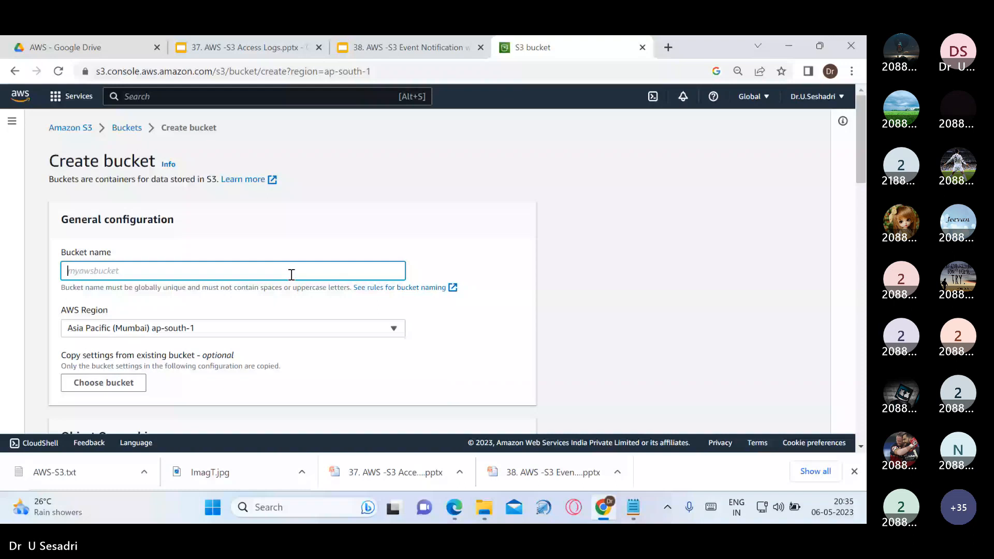
{"action": "left_click", "coordinate": [124, 134]}
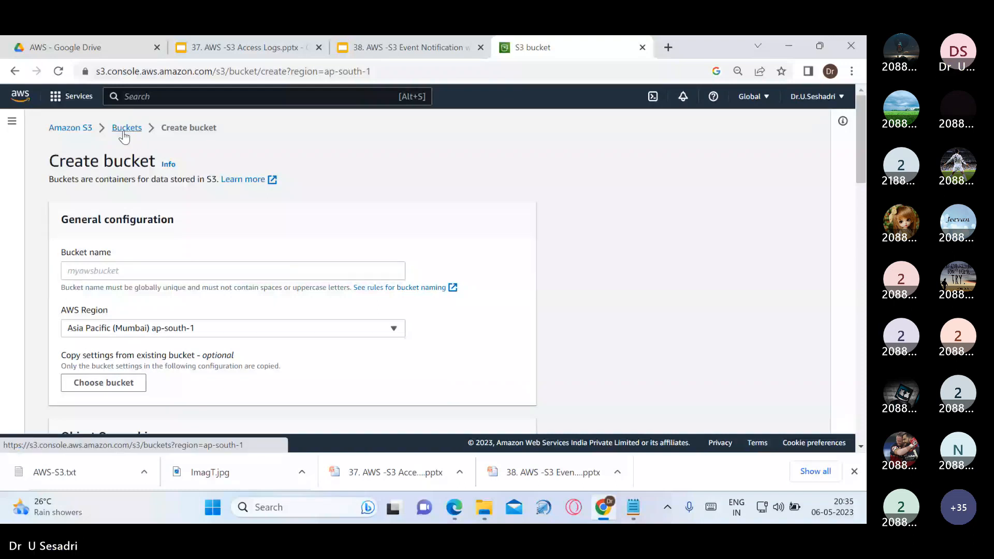
{"action": "scroll", "coordinate": [249, 304], "scroll_direction": "down", "scroll_amount": 2}
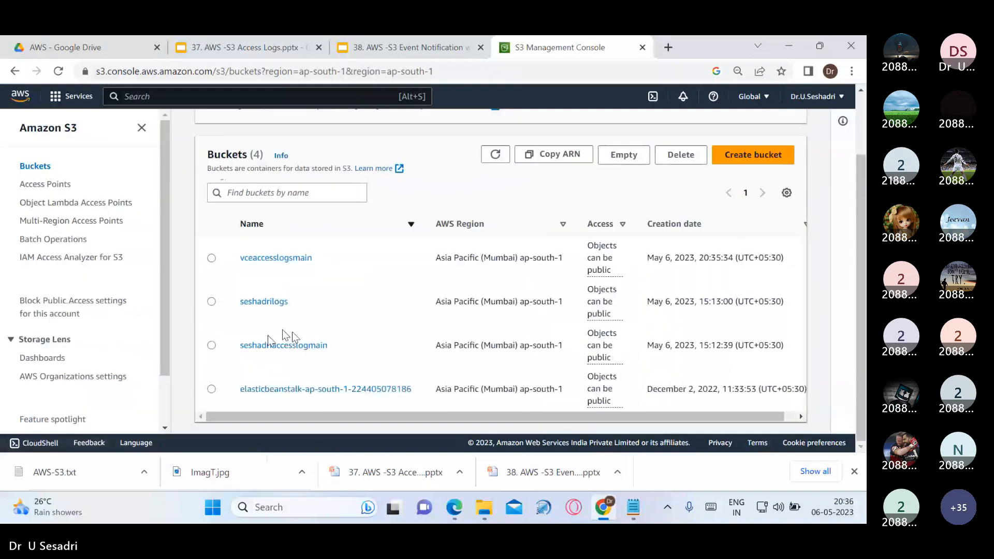
Create a second bucket named vceaccesslogs with ACLs enabled
{"action": "left_click", "coordinate": [745, 164]}
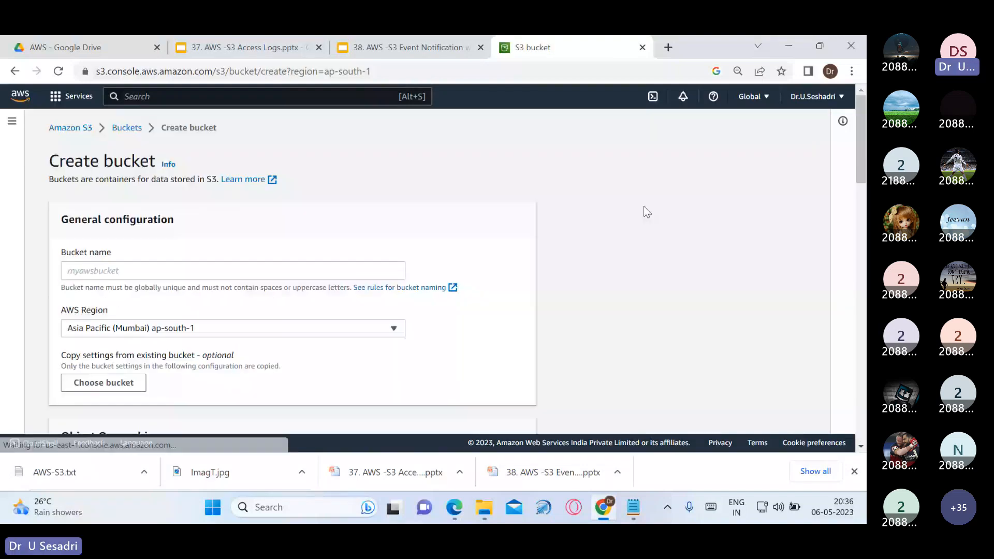
{"action": "left_click", "coordinate": [364, 266]}
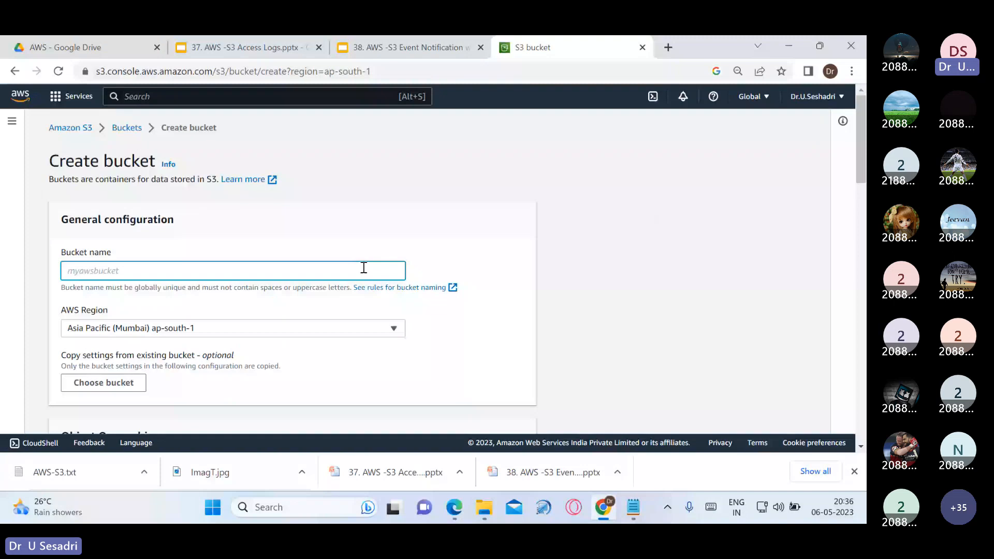
{"action": "type", "text": "vceacce"}
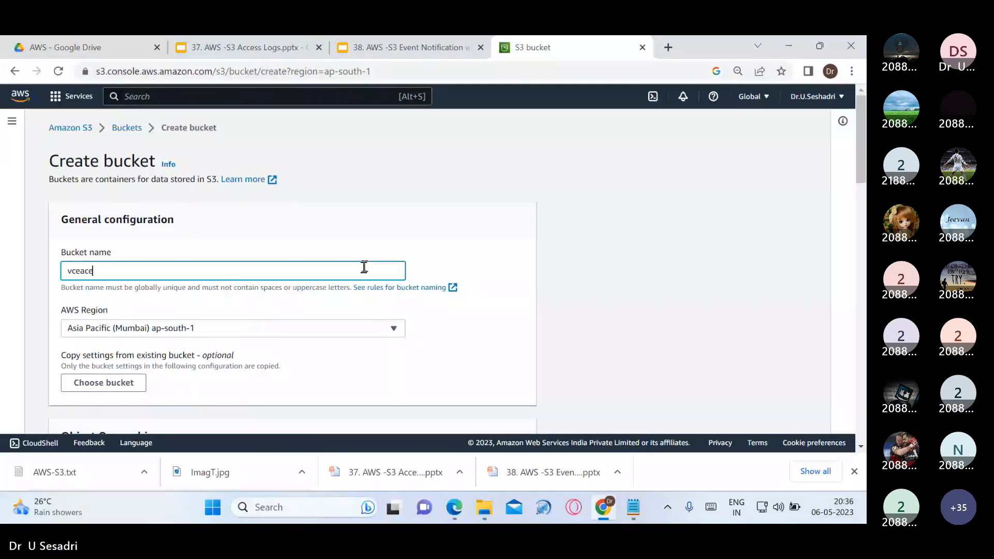
{"action": "type", "text": "essl"}
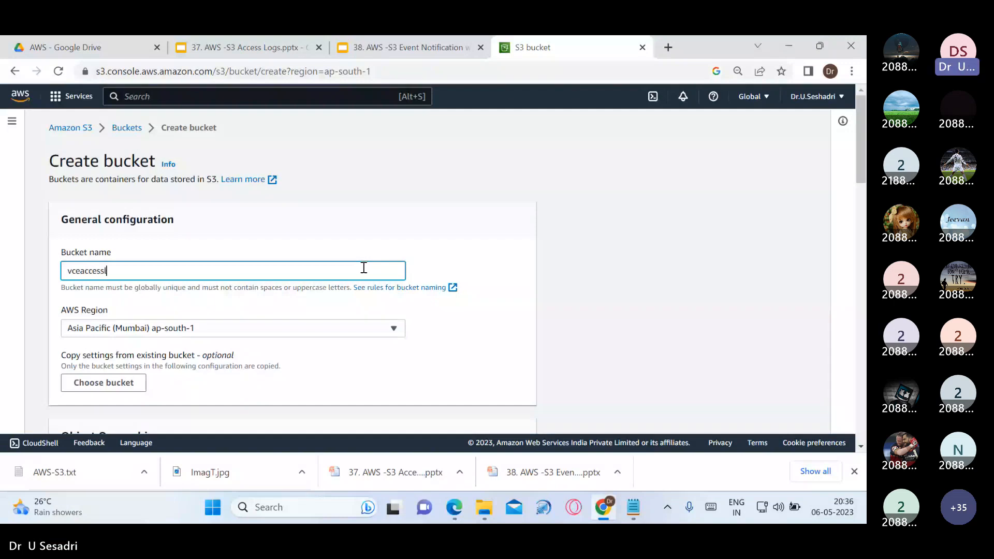
{"action": "type", "text": "ogs"}
{"action": "scroll", "coordinate": [368, 297], "scroll_direction": "down", "scroll_amount": 1}
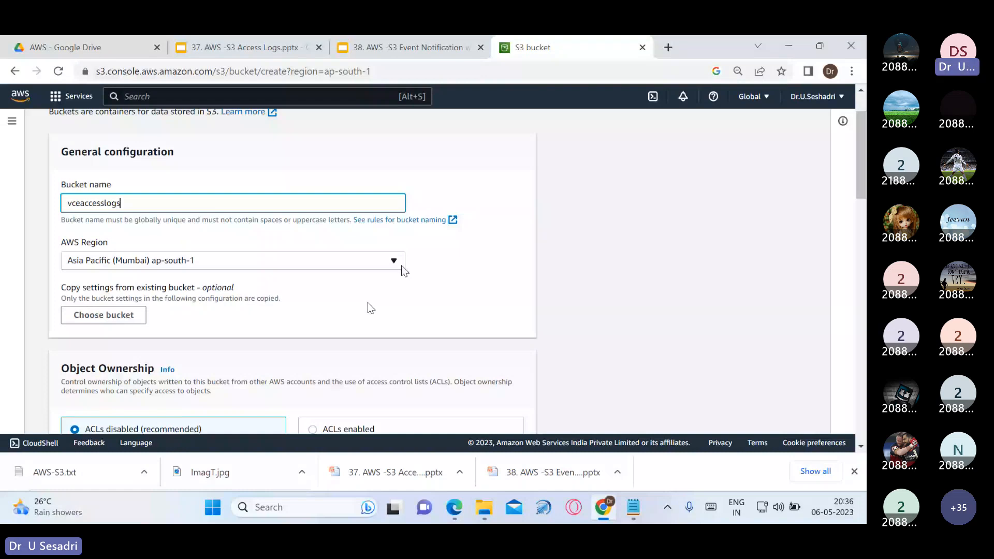
{"action": "scroll", "coordinate": [370, 307], "scroll_direction": "down", "scroll_amount": 2}
{"action": "left_click", "coordinate": [319, 312]}
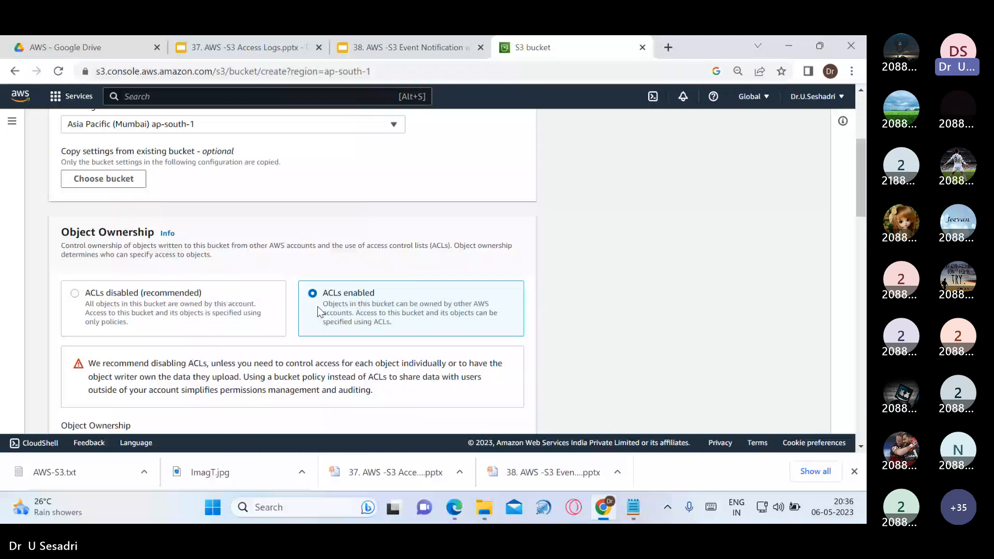
{"action": "scroll", "coordinate": [318, 306], "scroll_direction": "down", "scroll_amount": 6}
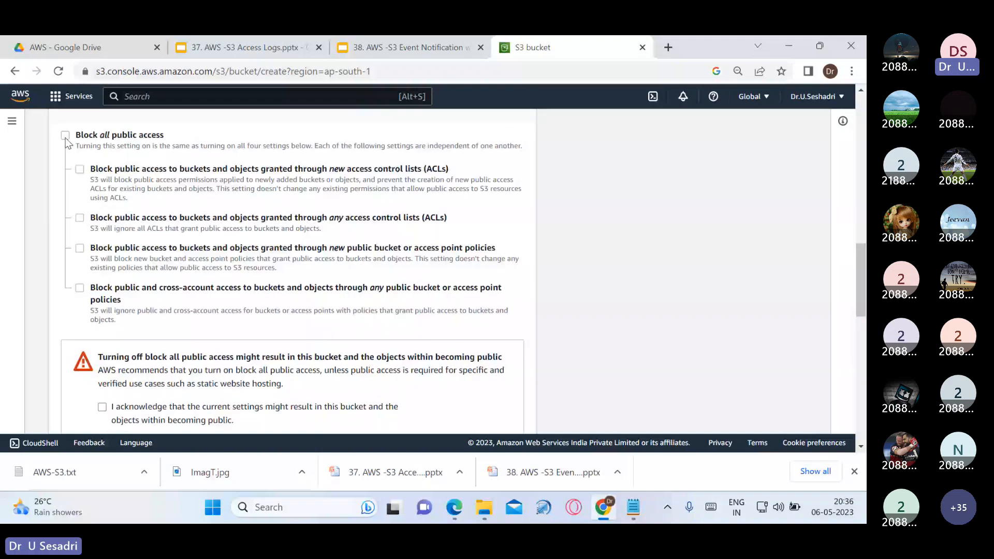
{"action": "scroll", "coordinate": [573, 293], "scroll_direction": "down", "scroll_amount": 10}
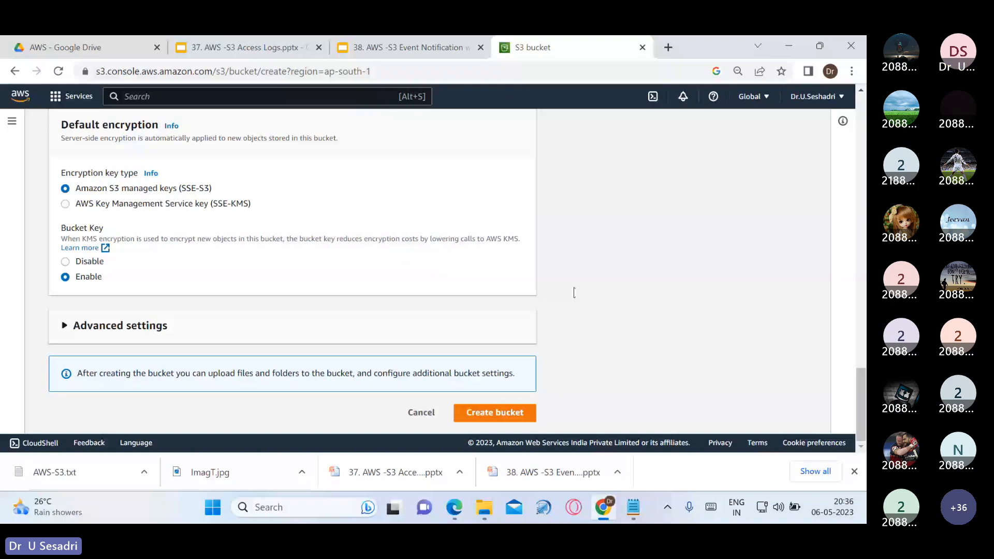
{"action": "left_click", "coordinate": [495, 412]}
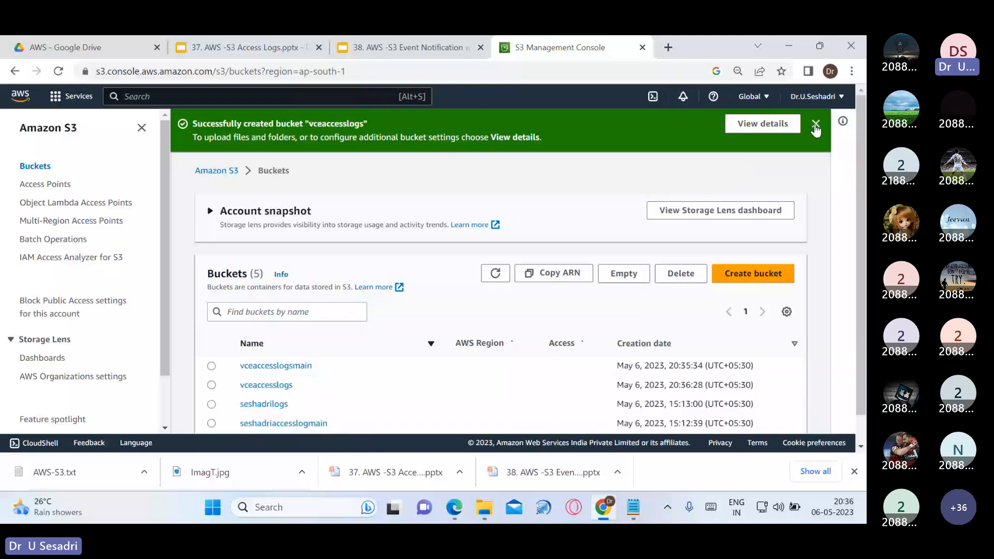
Dismiss the success banner and select vceaccesslogsmain after briefly selecting vceaccesslogs
{"action": "left_click", "coordinate": [816, 127]}
{"action": "scroll", "coordinate": [213, 267], "scroll_direction": "down", "scroll_amount": 1}
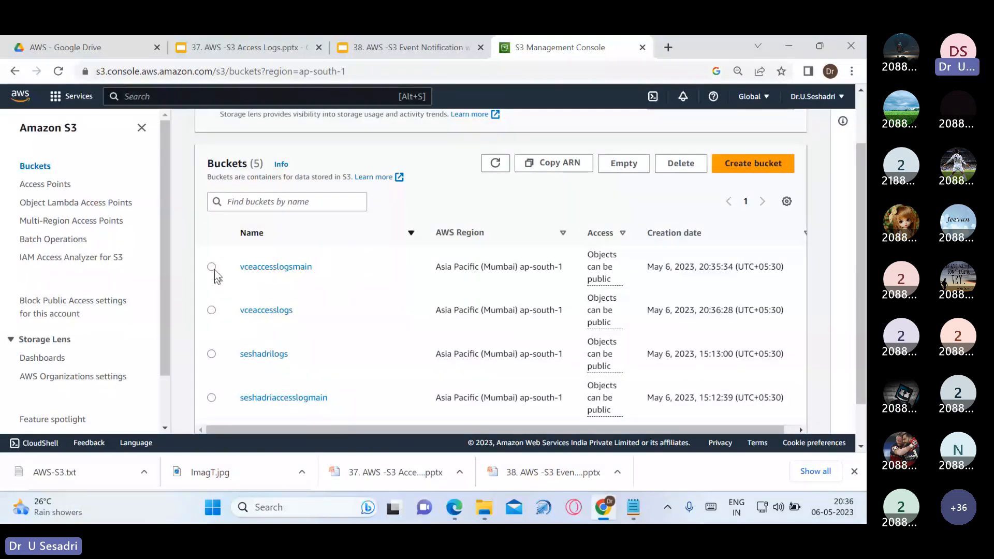
{"action": "left_click", "coordinate": [211, 267]}
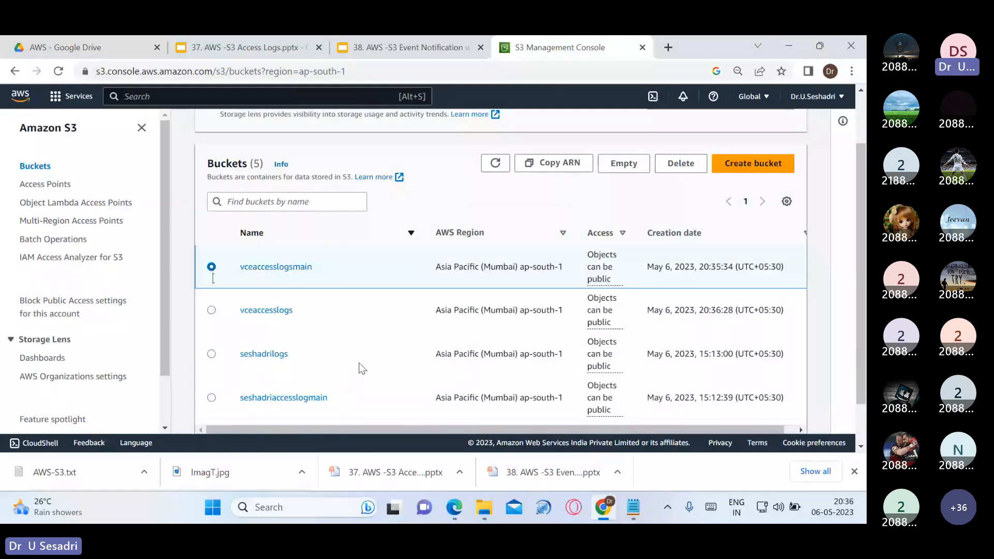
{"action": "left_click", "coordinate": [211, 310]}
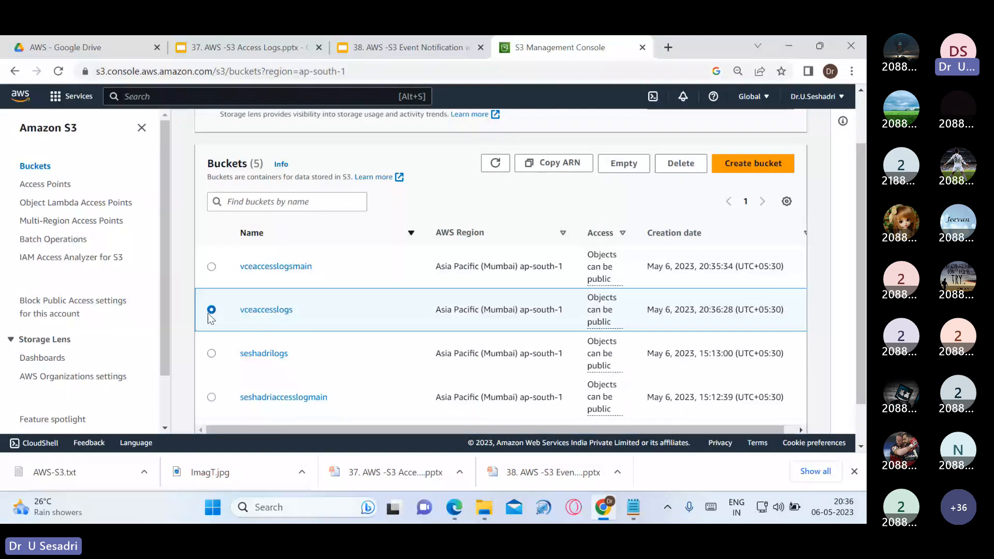
{"action": "left_click", "coordinate": [212, 267]}
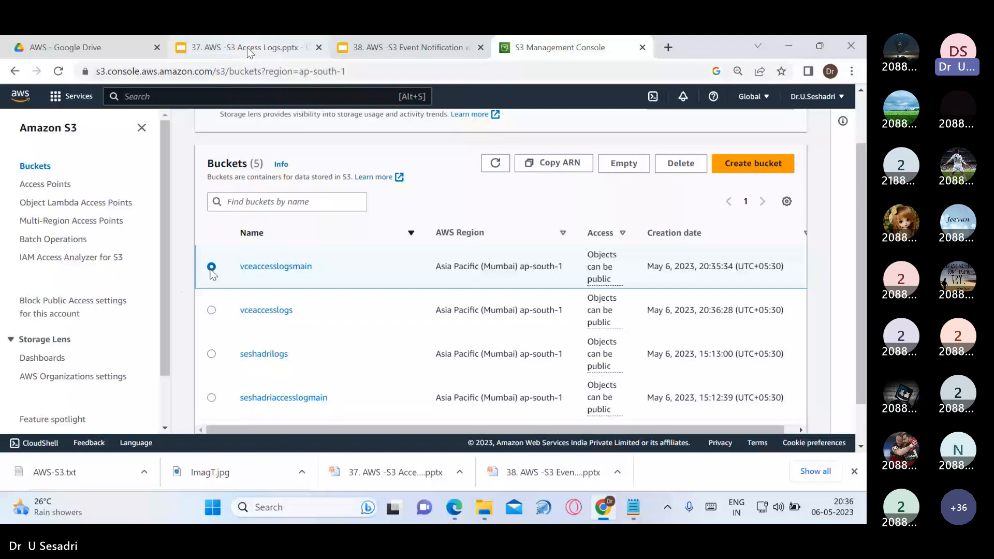
{"action": "left_click", "coordinate": [247, 48]}
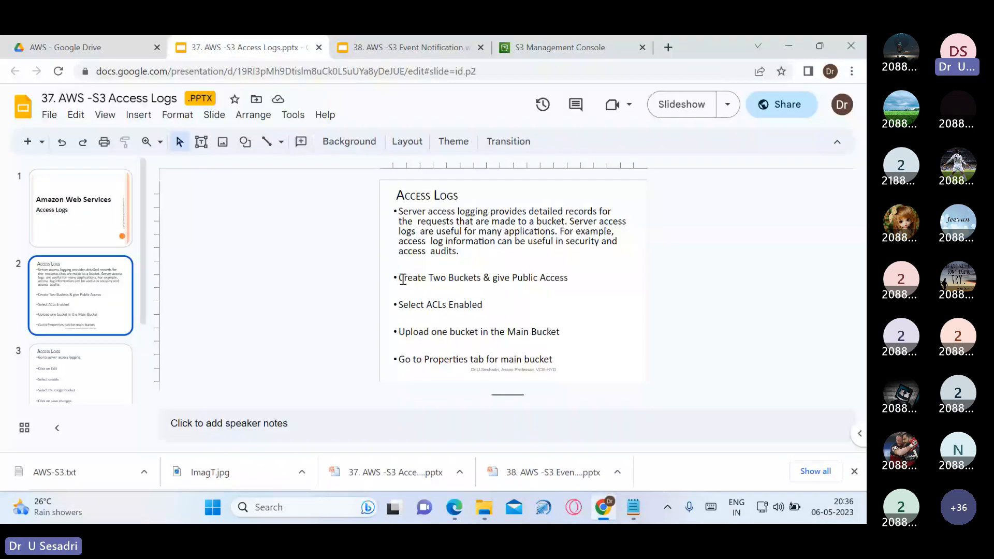
{"action": "left_click_drag", "start_coordinate": [402, 279], "coordinate": [572, 276]}
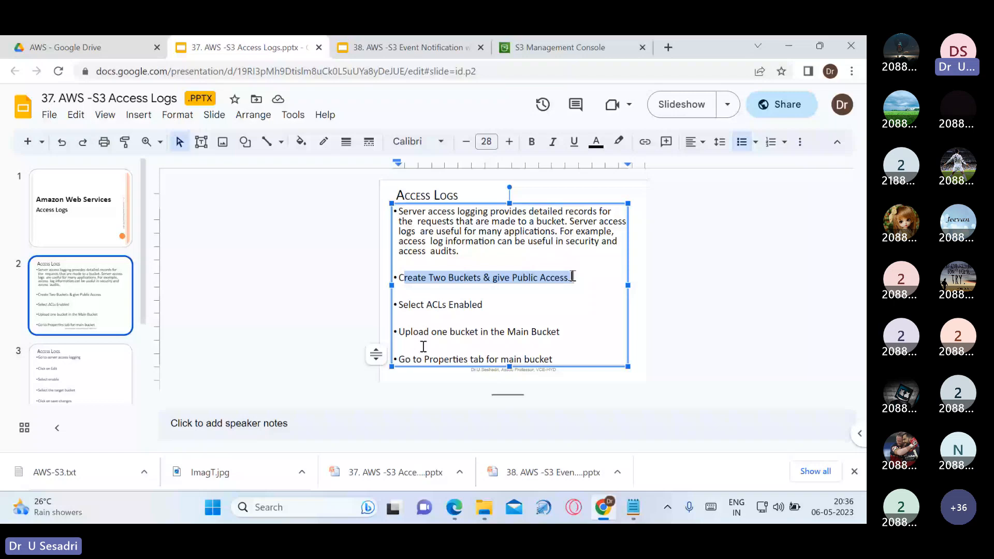
{"action": "left_click", "coordinate": [547, 48]}
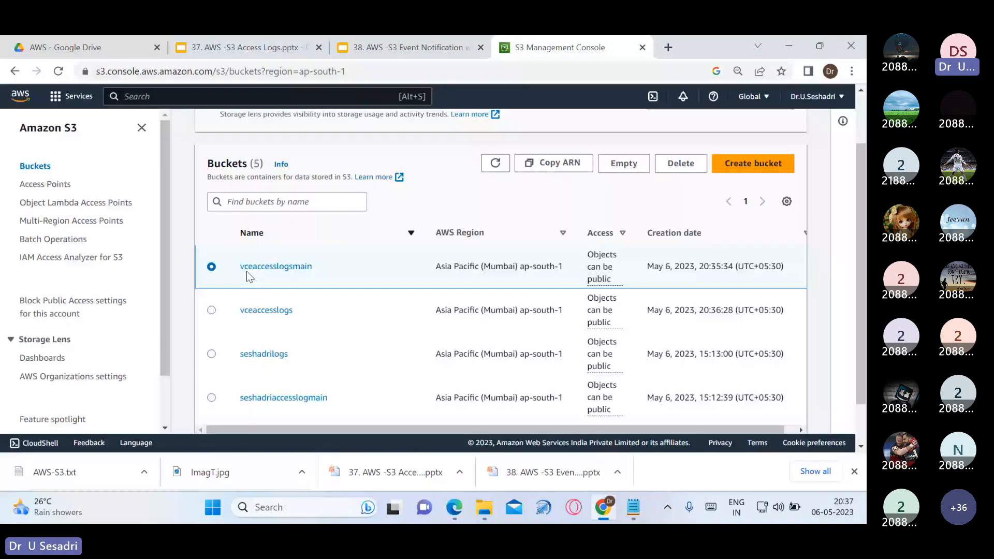
Upload Coffee Image2.jpg into vceaccesslogsmain with public-read access granted and acknowledged
{"action": "left_click", "coordinate": [277, 269]}
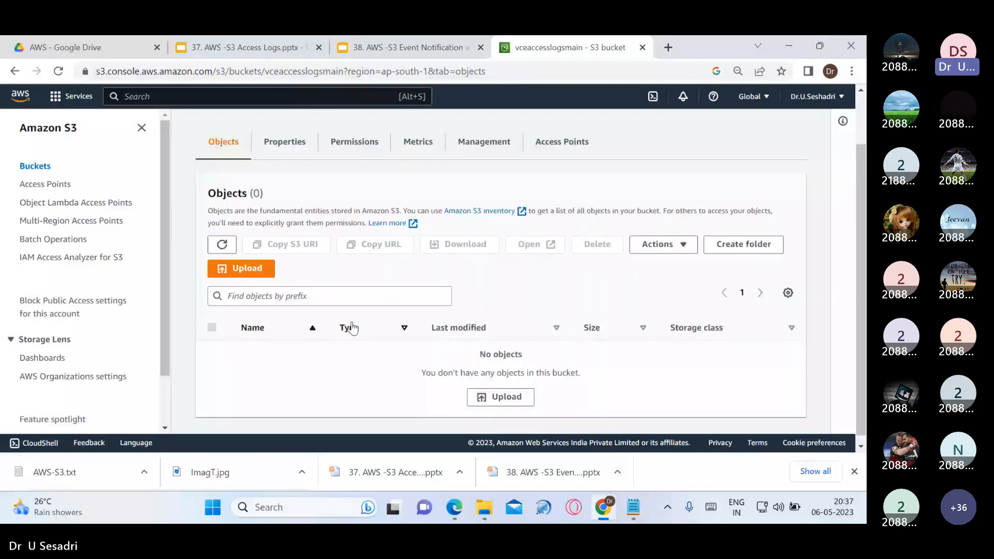
{"action": "scroll", "coordinate": [351, 329], "scroll_direction": "down", "scroll_amount": 1}
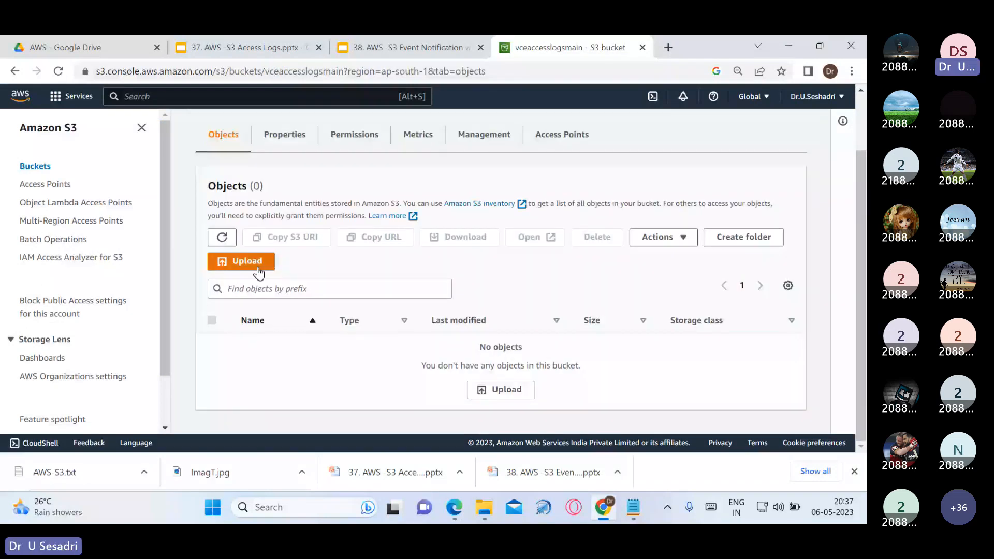
{"action": "left_click", "coordinate": [258, 271]}
{"action": "left_click", "coordinate": [409, 277]}
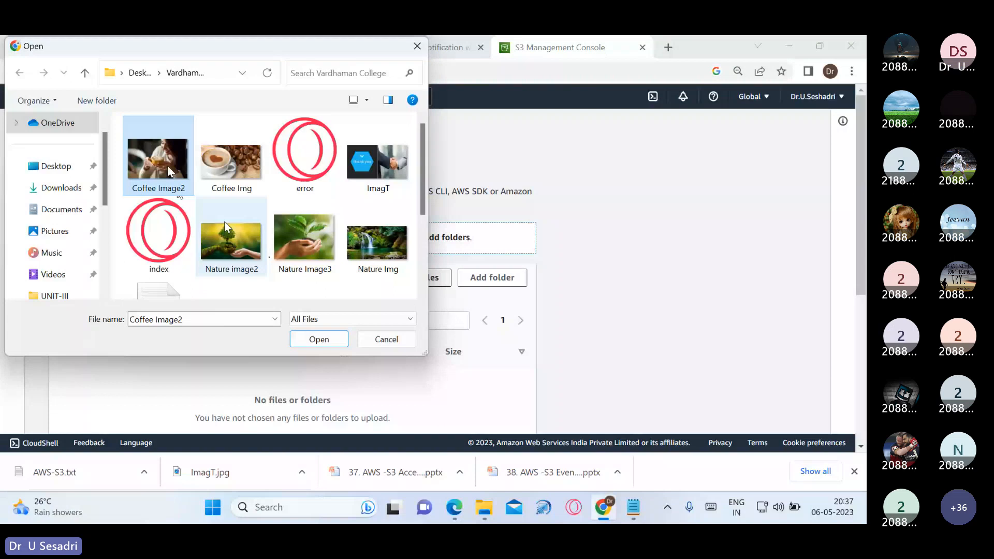
{"action": "left_click", "coordinate": [325, 340]}
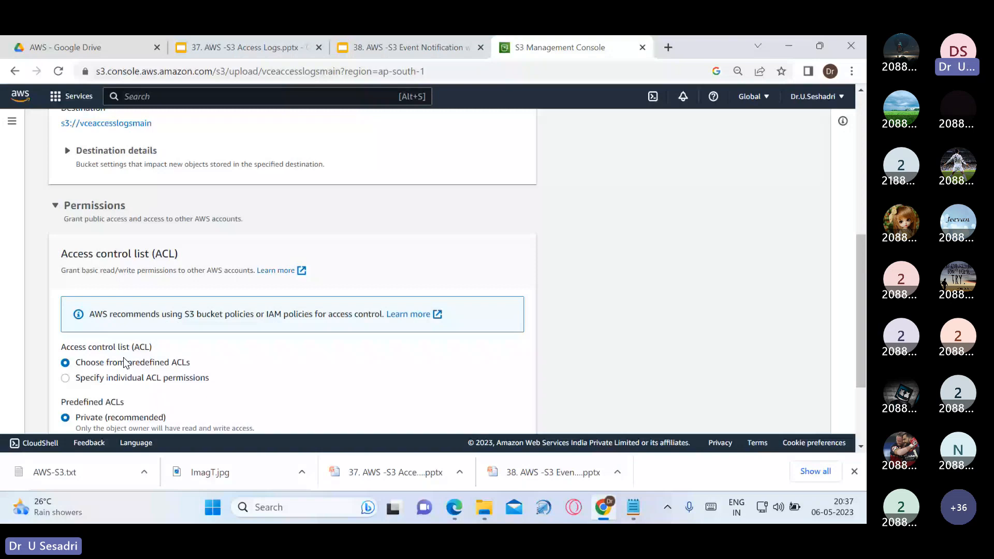
{"action": "scroll", "coordinate": [124, 363], "scroll_direction": "down", "scroll_amount": 3}
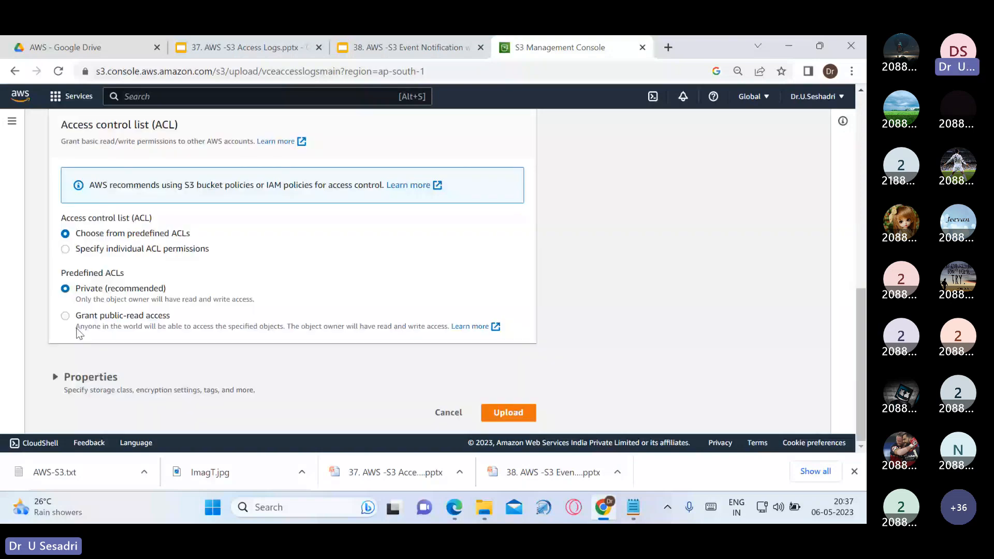
{"action": "left_click", "coordinate": [78, 327]}
{"action": "scroll", "coordinate": [112, 331], "scroll_direction": "down", "scroll_amount": 1}
{"action": "left_click", "coordinate": [110, 327]}
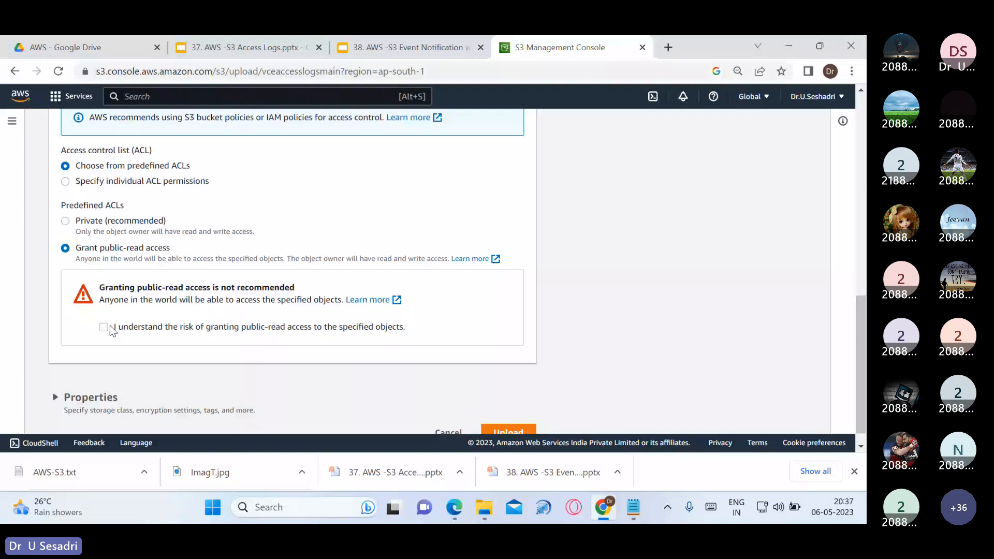
{"action": "left_click", "coordinate": [509, 430]}
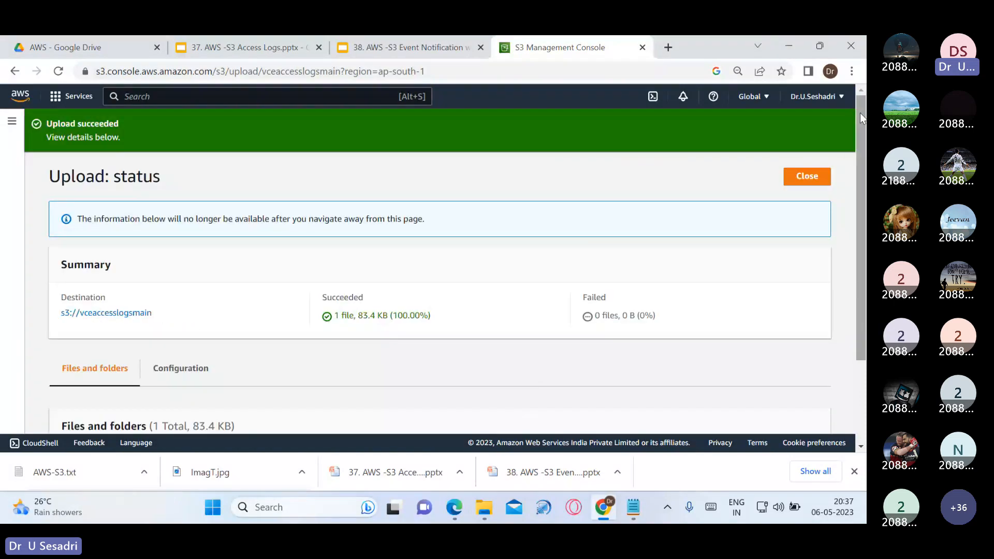
{"action": "left_click", "coordinate": [817, 181]}
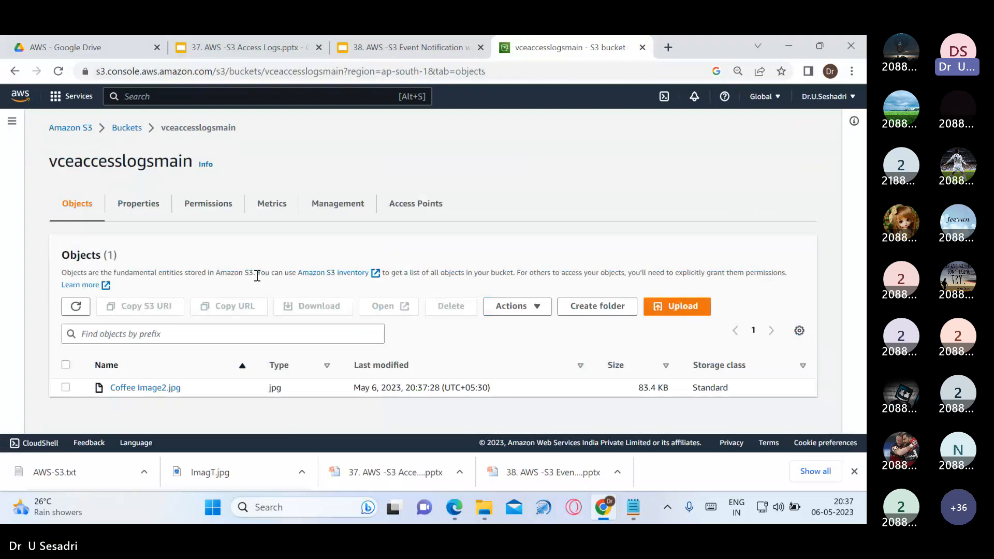
Look inside vceaccesslogsmain and the still-empty vceaccesslogs bucket, then return to Buckets
{"action": "left_click", "coordinate": [126, 128]}
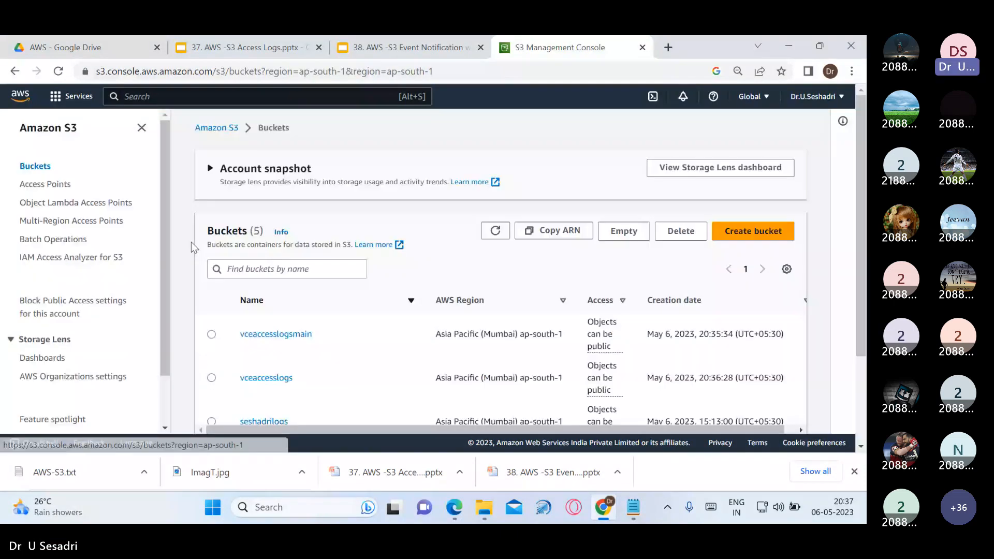
{"action": "left_click", "coordinate": [290, 335]}
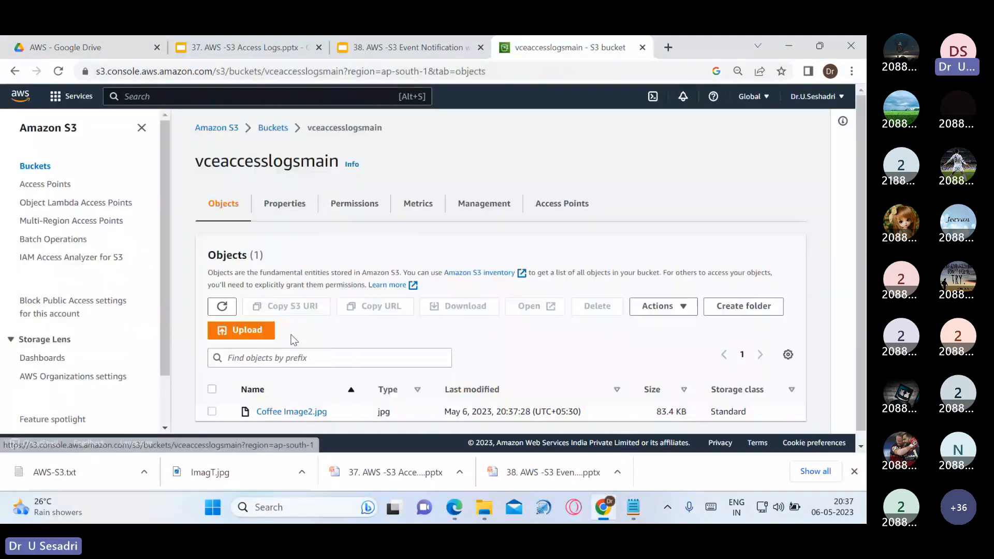
{"action": "scroll", "coordinate": [293, 339], "scroll_direction": "down", "scroll_amount": 1}
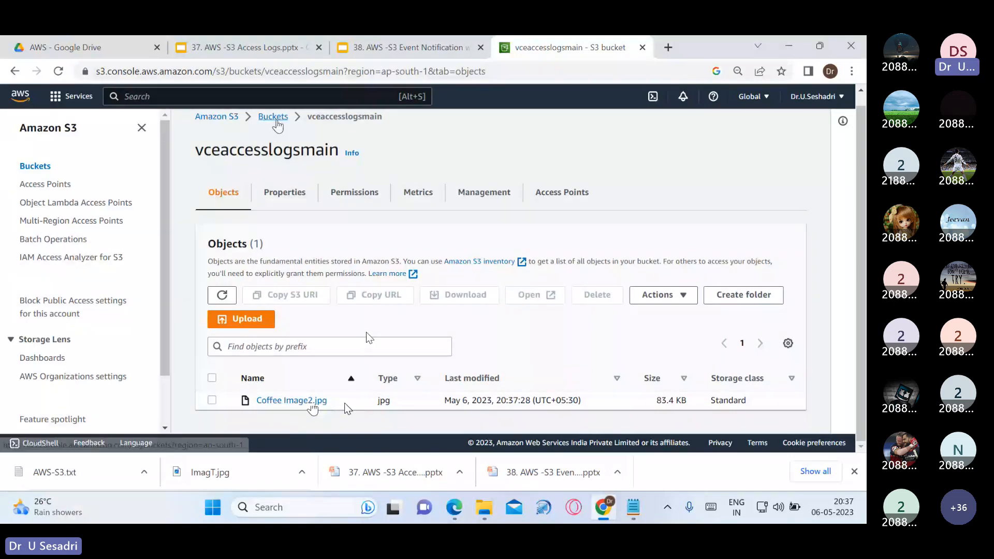
{"action": "left_click", "coordinate": [274, 118]}
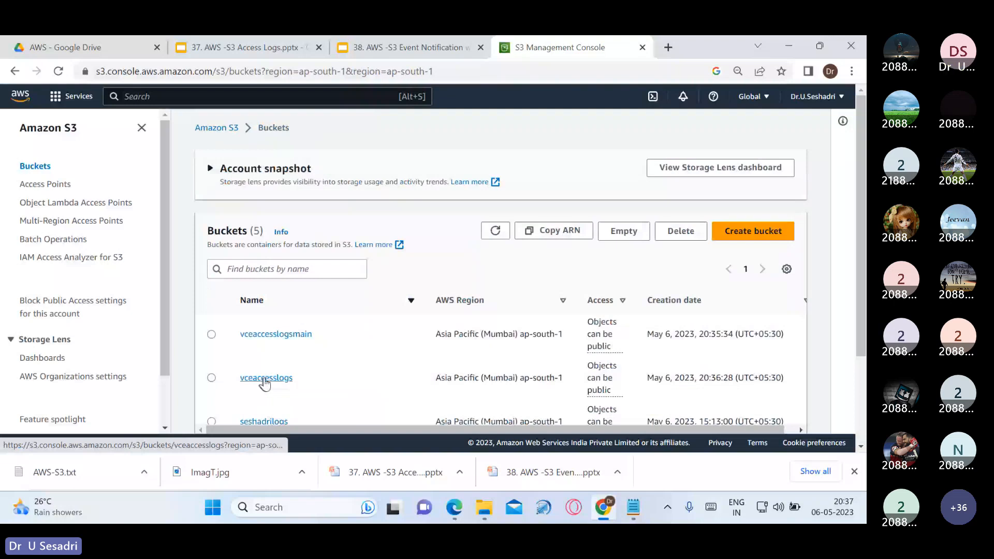
{"action": "left_click", "coordinate": [264, 379]}
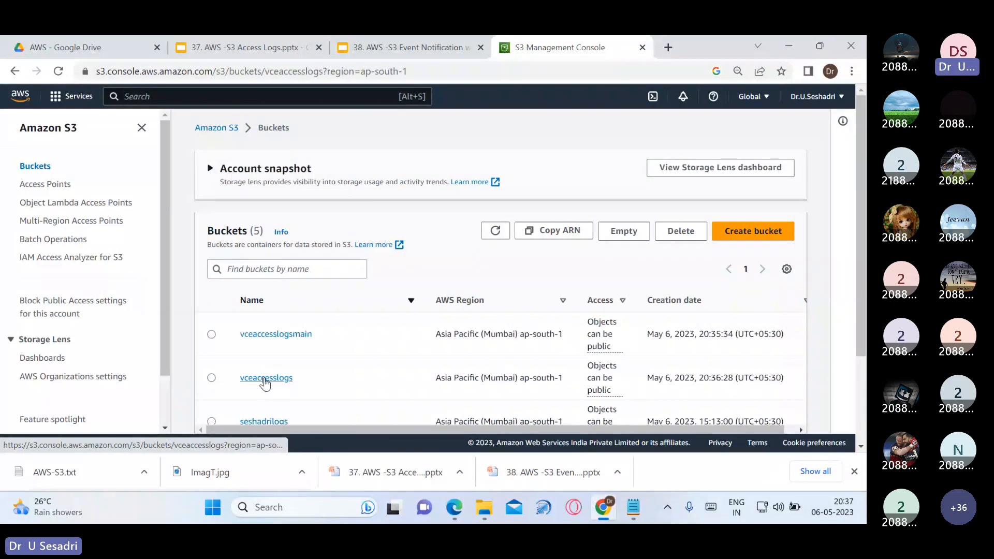
{"action": "scroll", "coordinate": [406, 344], "scroll_direction": "down", "scroll_amount": 2}
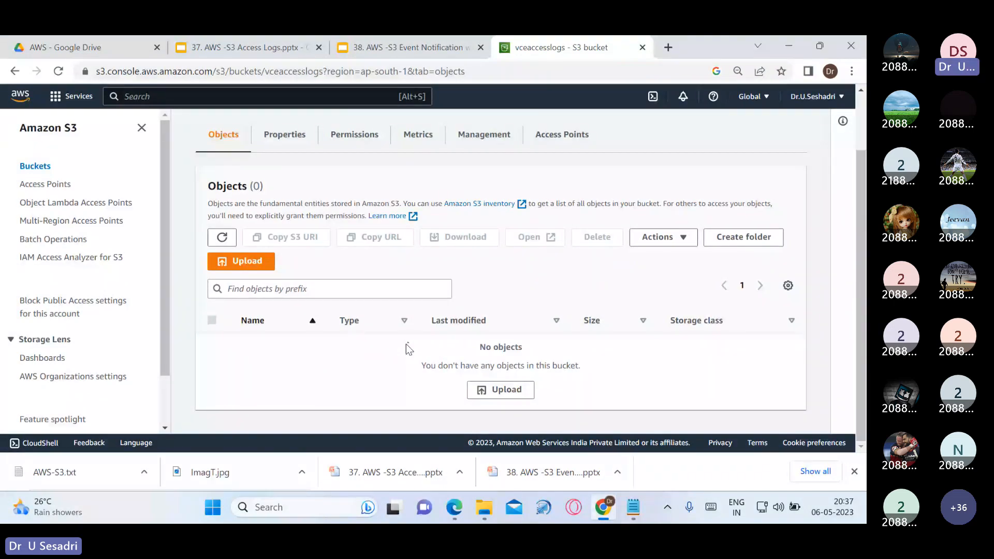
{"action": "scroll", "coordinate": [406, 343], "scroll_direction": "up", "scroll_amount": 2}
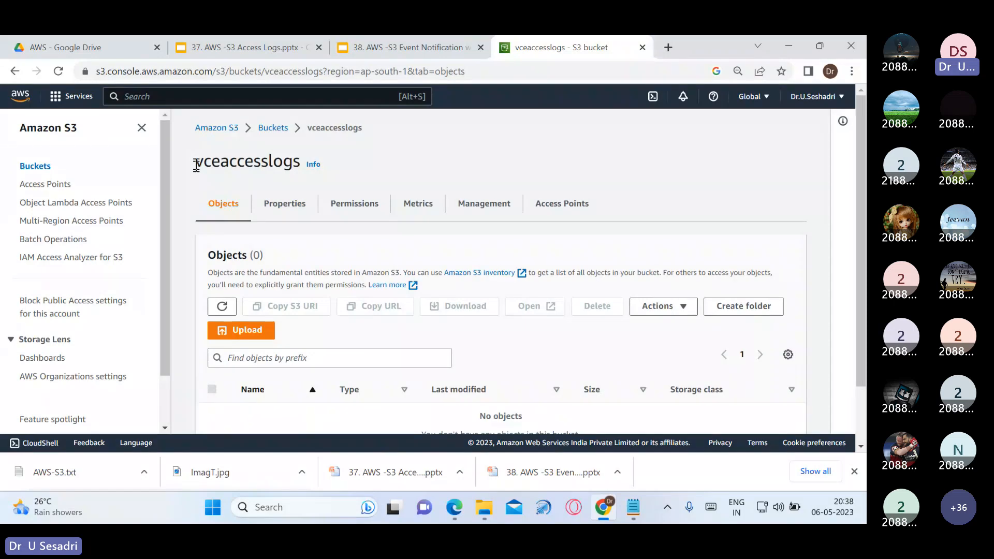
{"action": "left_click_drag", "start_coordinate": [196, 165], "coordinate": [296, 165]}
{"action": "left_click", "coordinate": [352, 133]}
{"action": "left_click", "coordinate": [274, 128]}
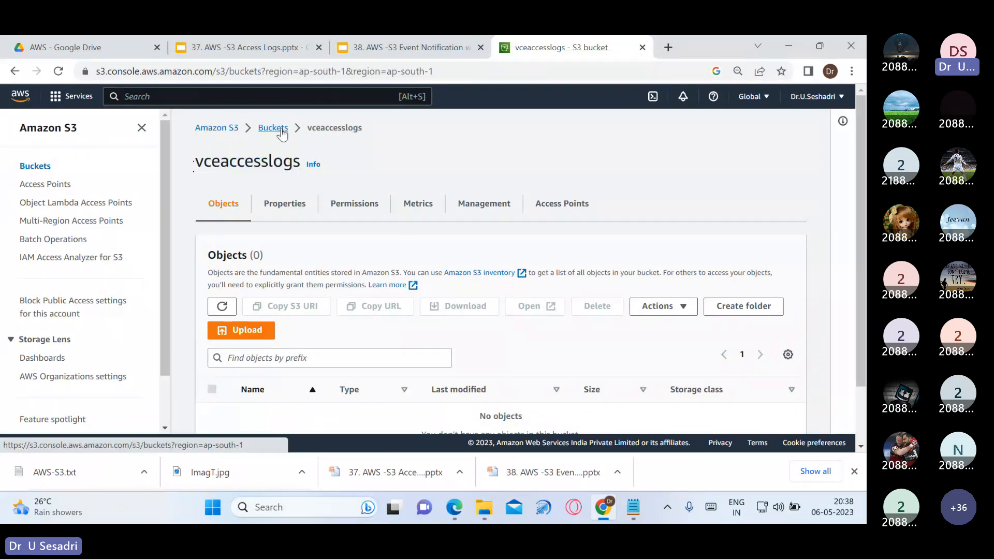
{"action": "left_click", "coordinate": [241, 47]}
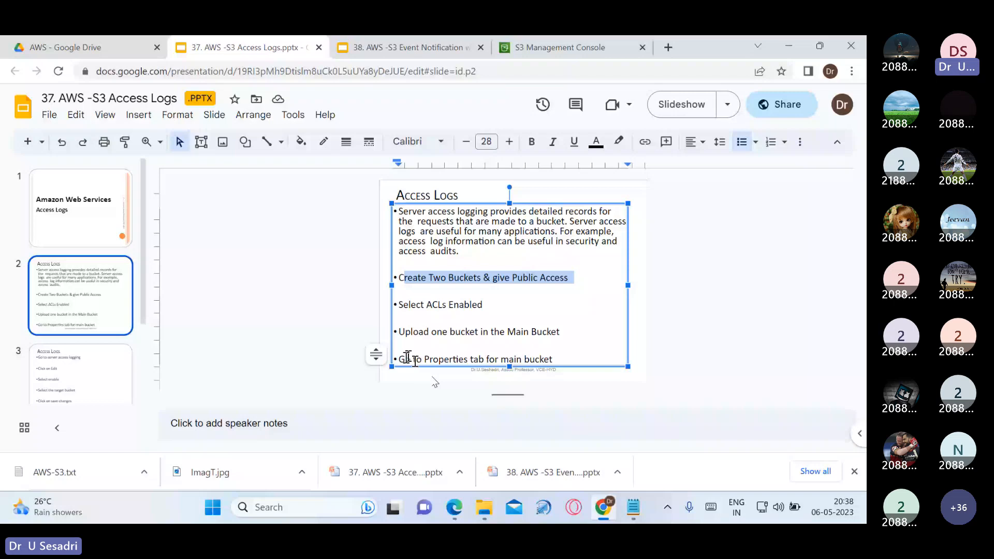
{"action": "left_click", "coordinate": [83, 369]}
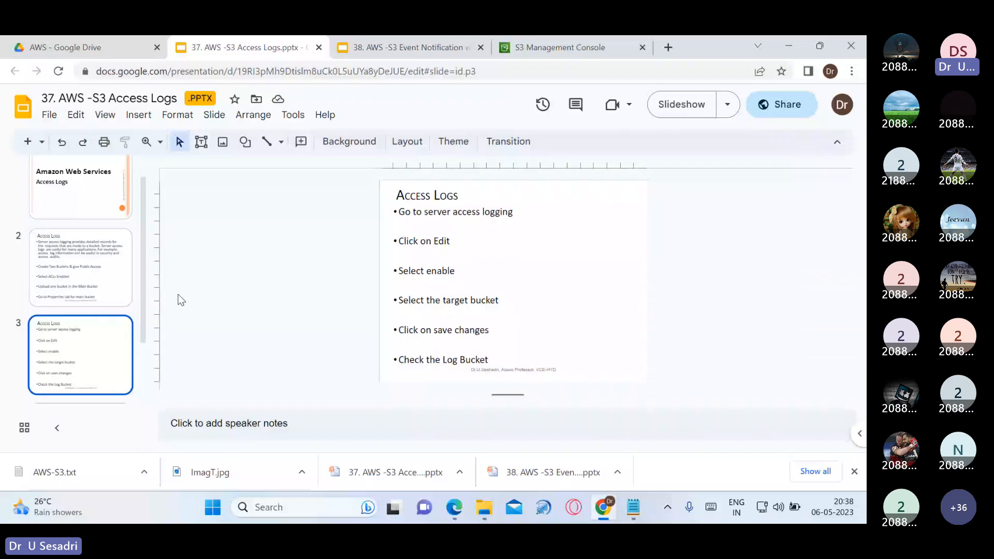
{"action": "left_click", "coordinate": [560, 48]}
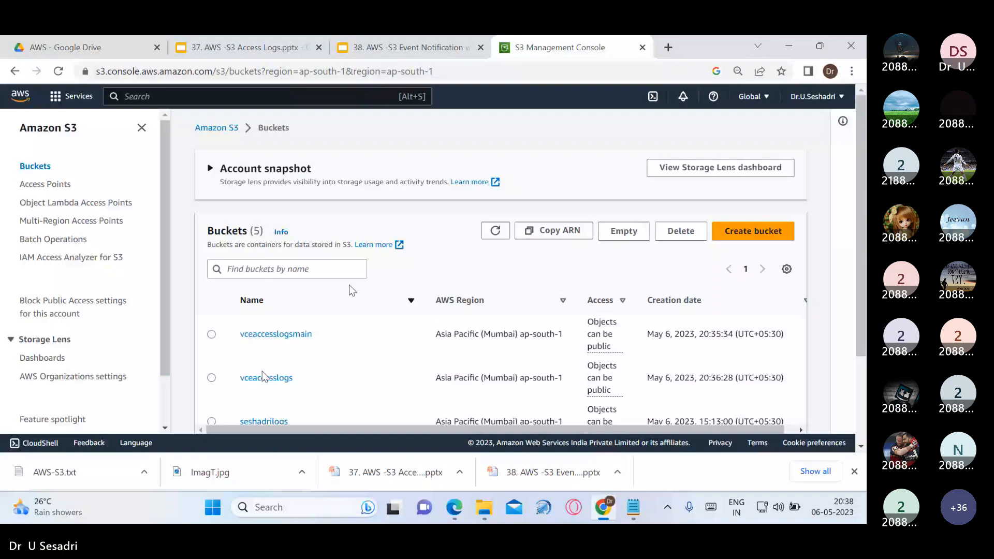
Open vceaccesslogsmain's Properties and scroll to Server access logging, currently Disabled
{"action": "left_click", "coordinate": [276, 334]}
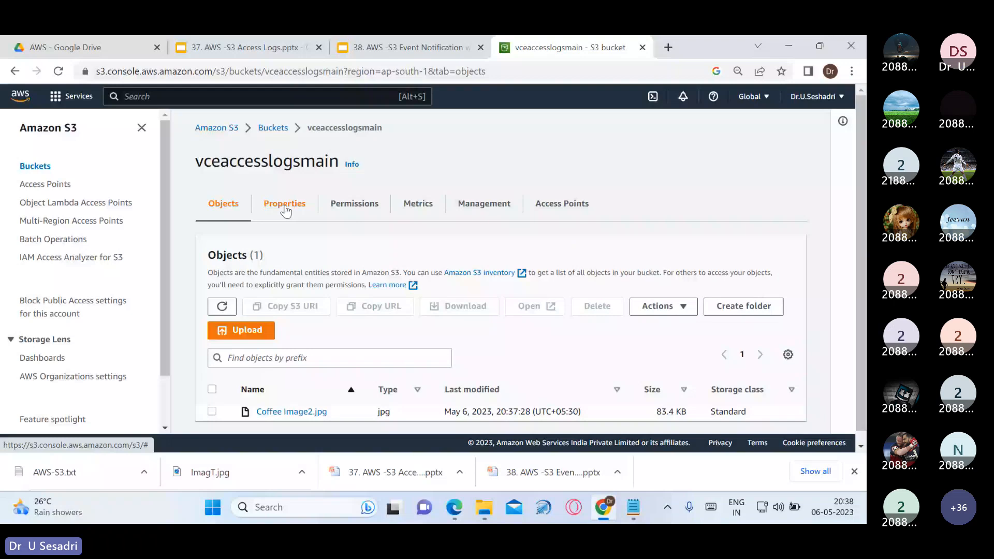
{"action": "left_click", "coordinate": [285, 206]}
{"action": "scroll", "coordinate": [551, 309], "scroll_direction": "down", "scroll_amount": 8}
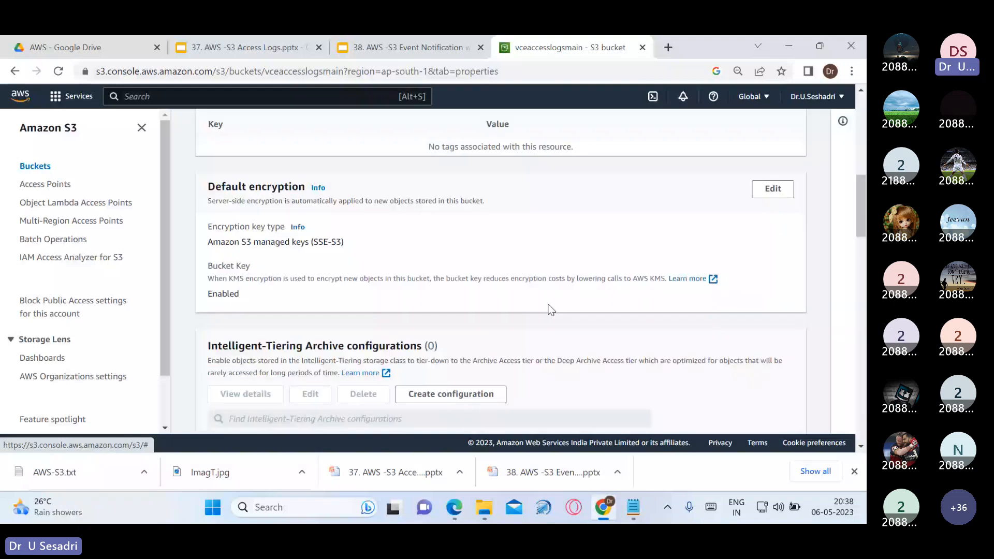
{"action": "scroll", "coordinate": [551, 309], "scroll_direction": "down", "scroll_amount": 3}
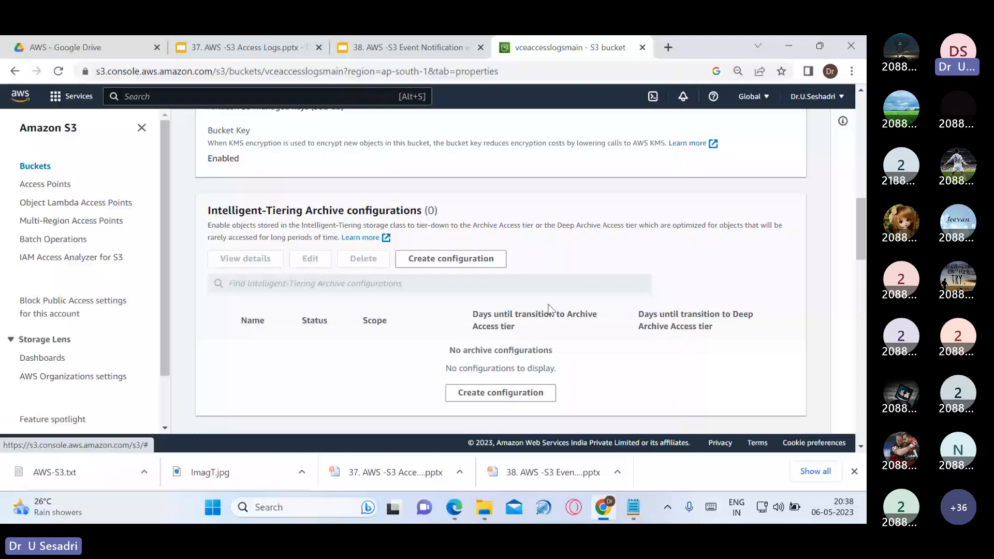
{"action": "scroll", "coordinate": [551, 310], "scroll_direction": "down", "scroll_amount": 5}
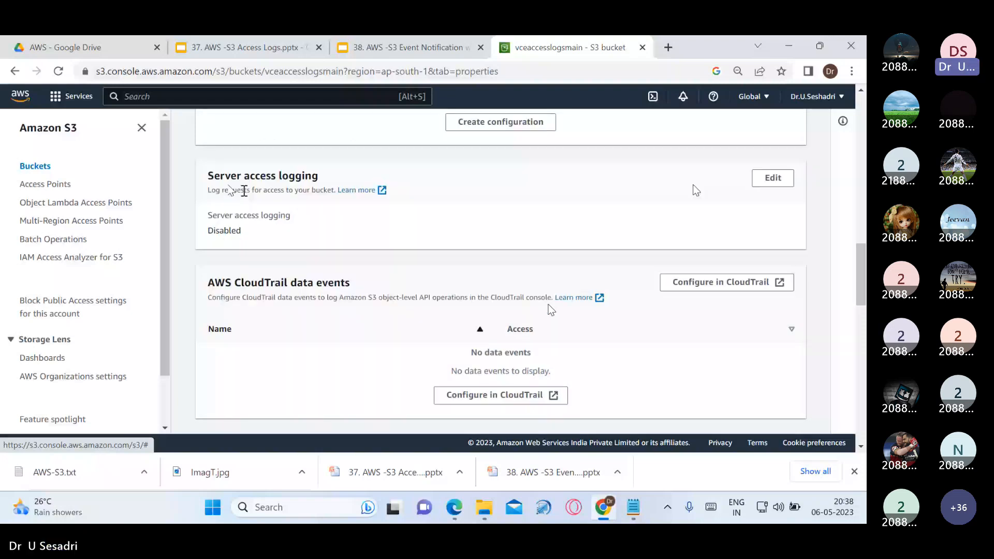
Enable server access logging on vceaccesslogsmain with s3://vceaccesslogs as the target bucket
{"action": "left_click", "coordinate": [774, 181]}
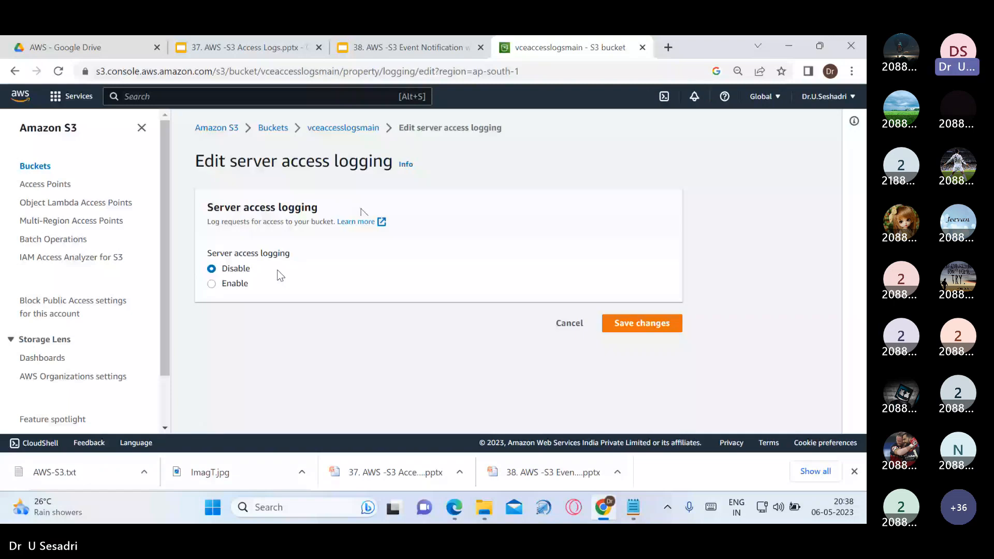
{"action": "left_click", "coordinate": [234, 283]}
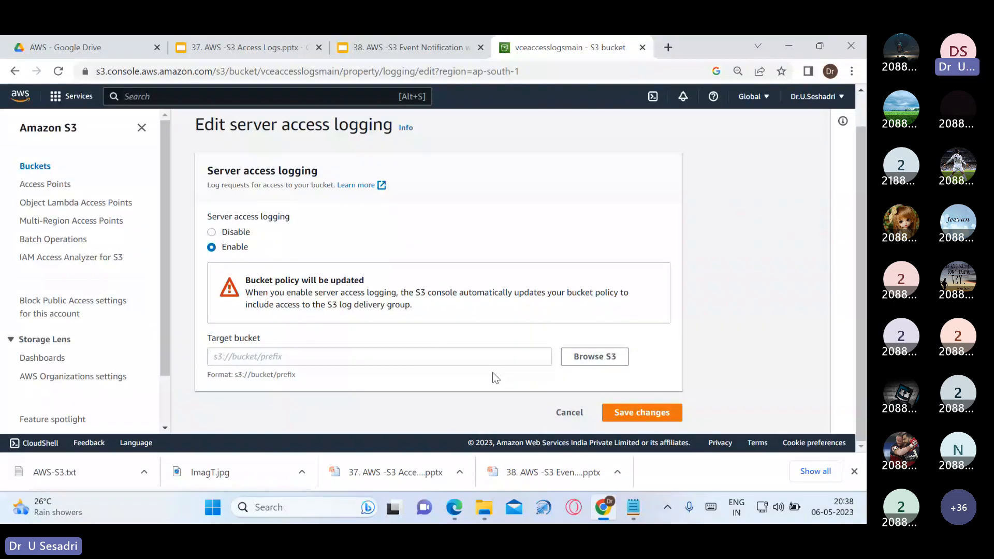
{"action": "left_click", "coordinate": [583, 362]}
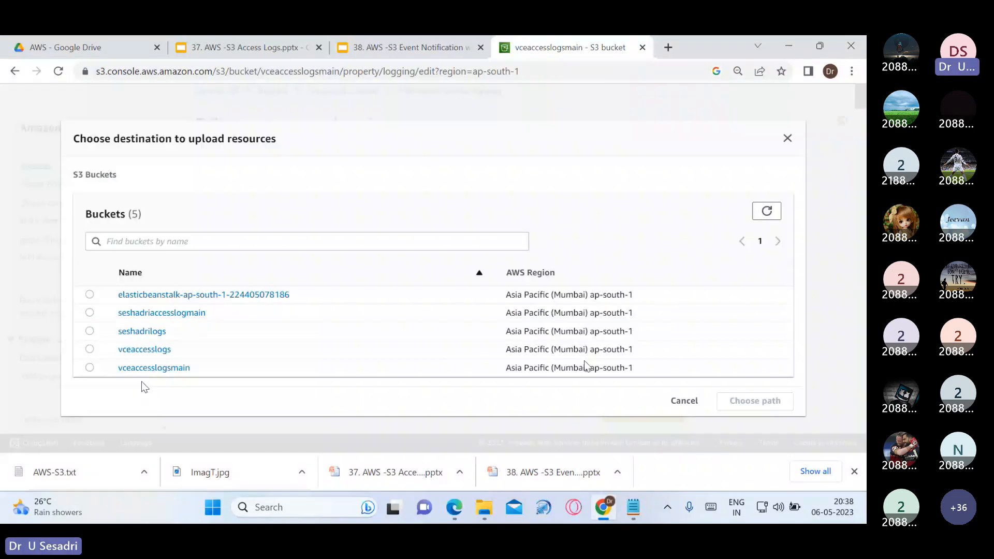
{"action": "left_click", "coordinate": [90, 350]}
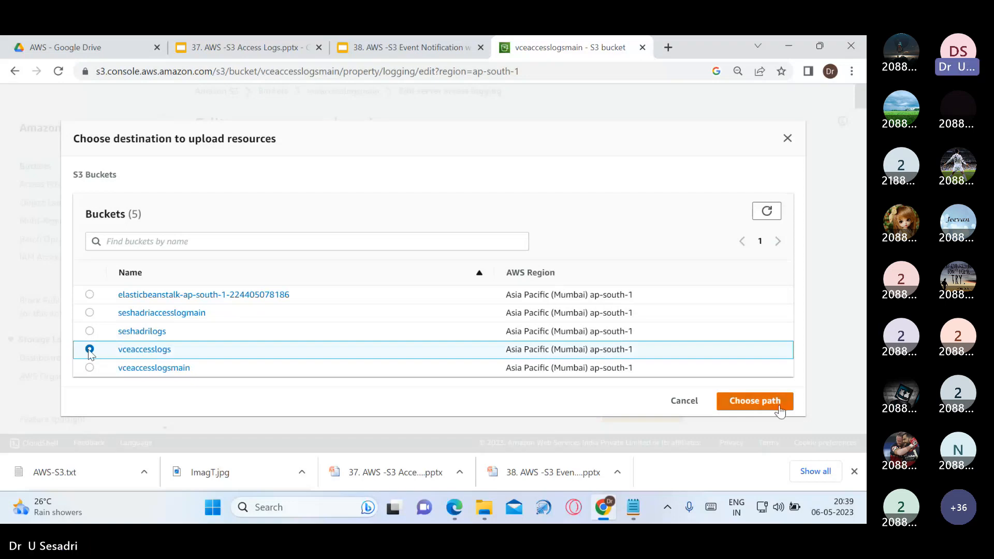
{"action": "left_click", "coordinate": [780, 409]}
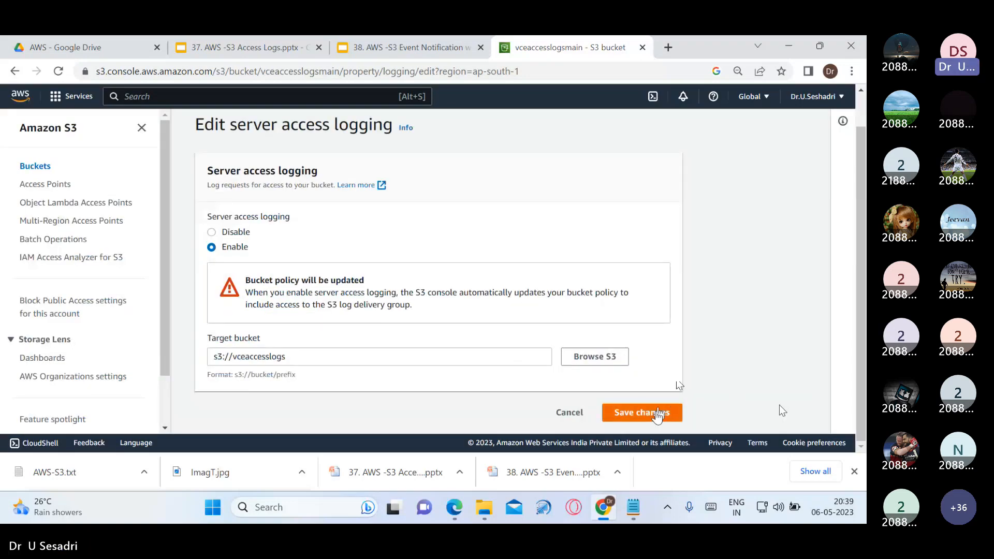
{"action": "left_click", "coordinate": [657, 413]}
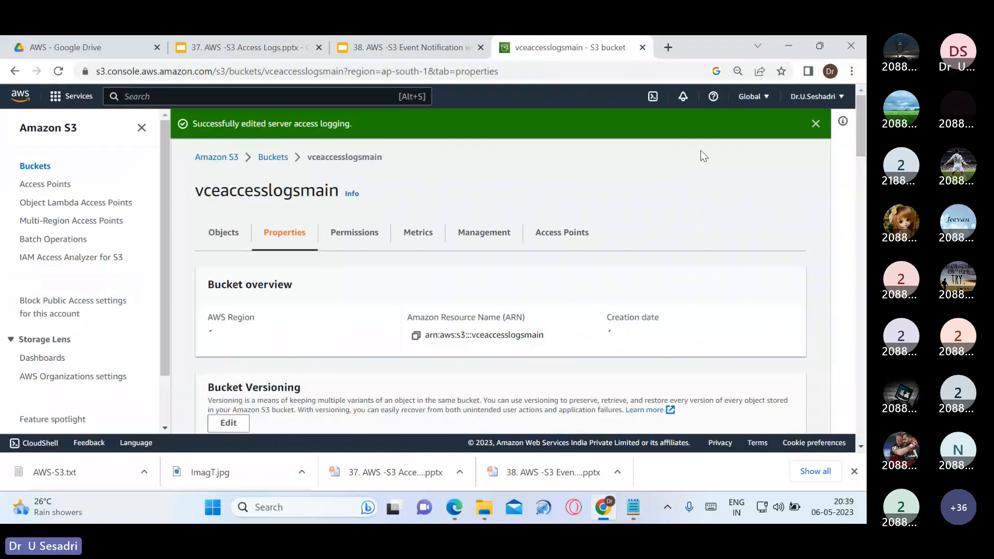
Dismiss the success banner, confirm vceaccesslogs has no objects yet, and return to Buckets
{"action": "left_click", "coordinate": [816, 125]}
{"action": "scroll", "coordinate": [570, 273], "scroll_direction": "down", "scroll_amount": 4}
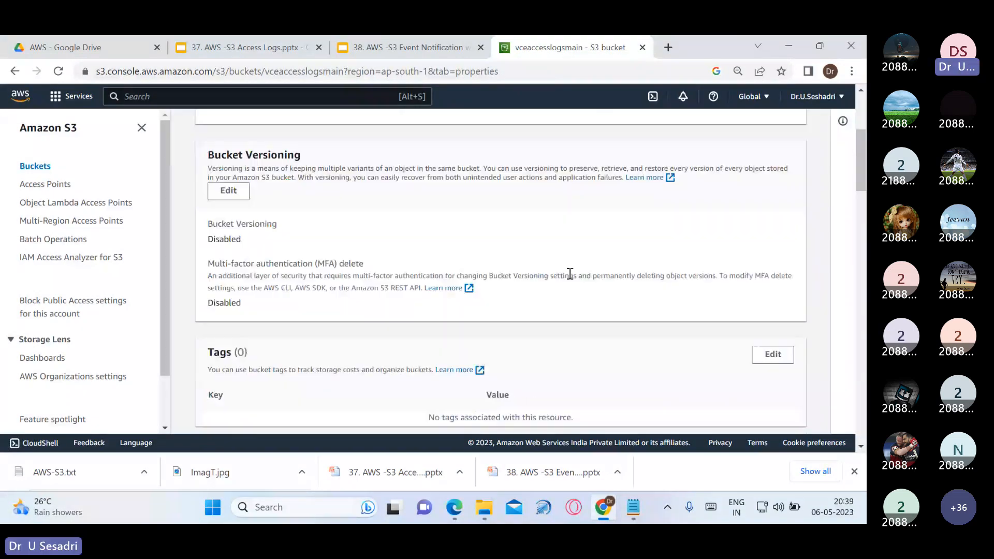
{"action": "scroll", "coordinate": [570, 273], "scroll_direction": "up", "scroll_amount": 4}
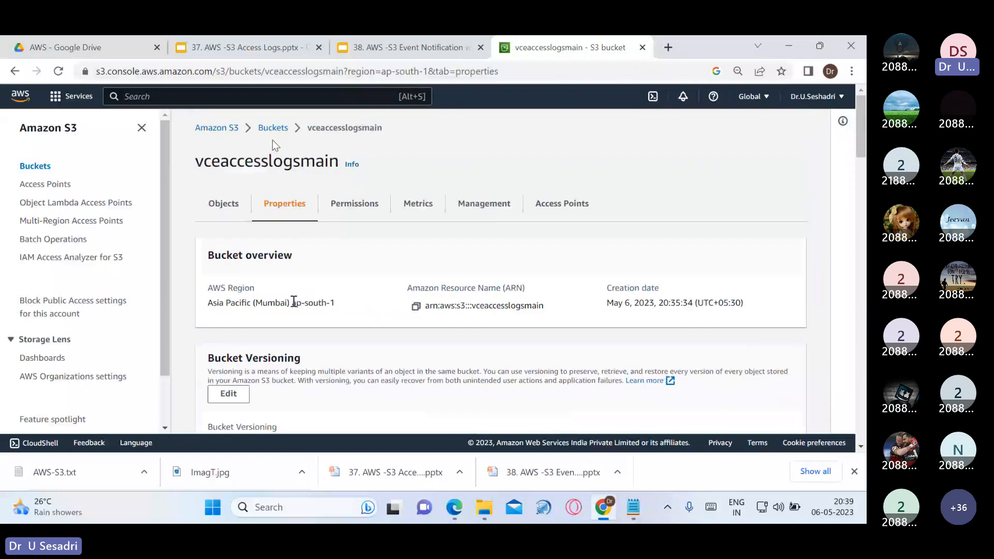
{"action": "left_click", "coordinate": [273, 130]}
{"action": "scroll", "coordinate": [305, 362], "scroll_direction": "down", "scroll_amount": 1}
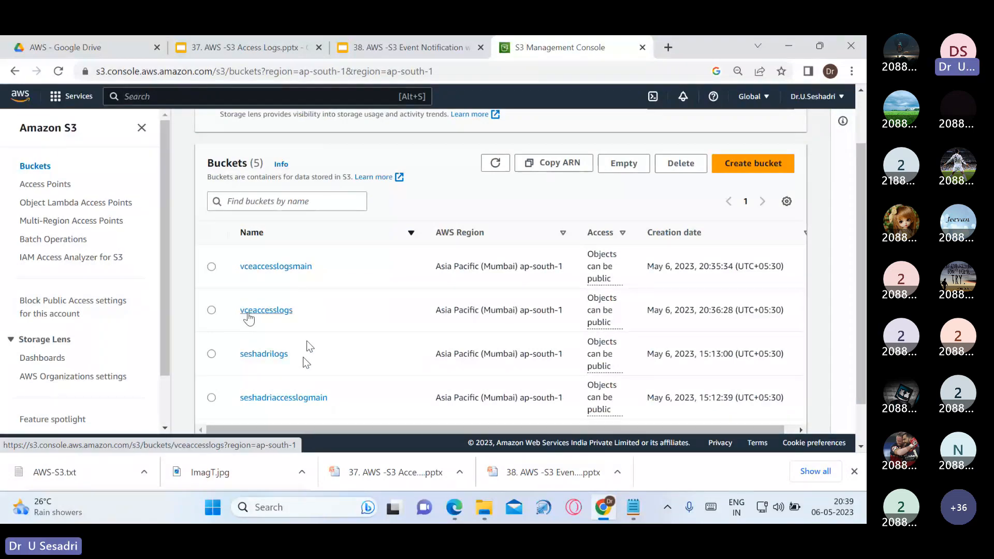
{"action": "left_click", "coordinate": [248, 312]}
{"action": "scroll", "coordinate": [309, 390], "scroll_direction": "down", "scroll_amount": 1}
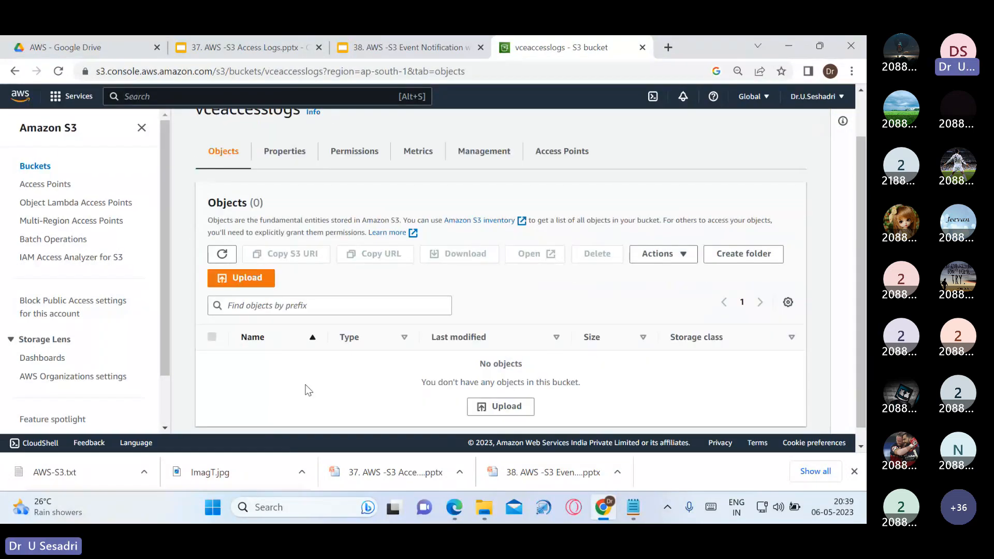
{"action": "scroll", "coordinate": [308, 391], "scroll_direction": "down", "scroll_amount": 1}
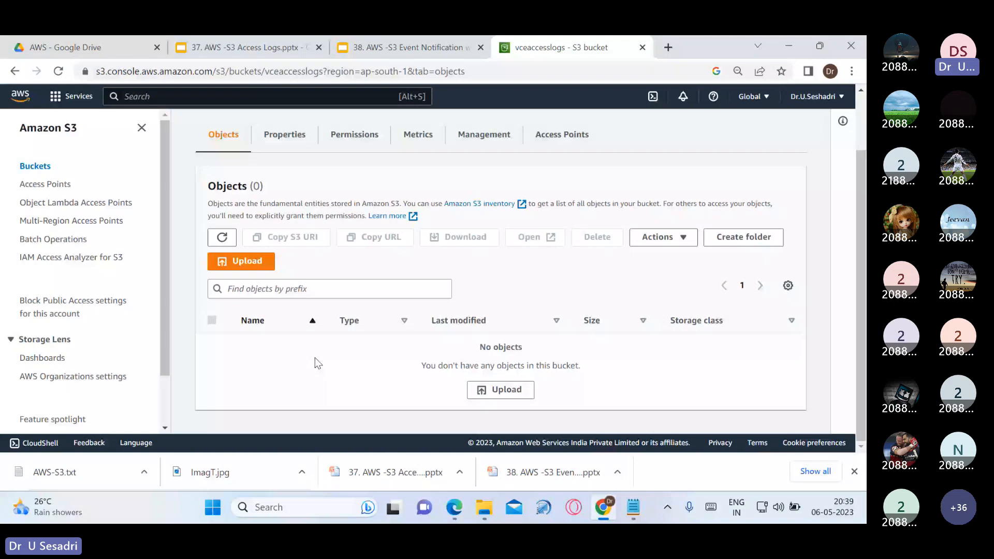
{"action": "scroll", "coordinate": [324, 330], "scroll_direction": "up", "scroll_amount": 2}
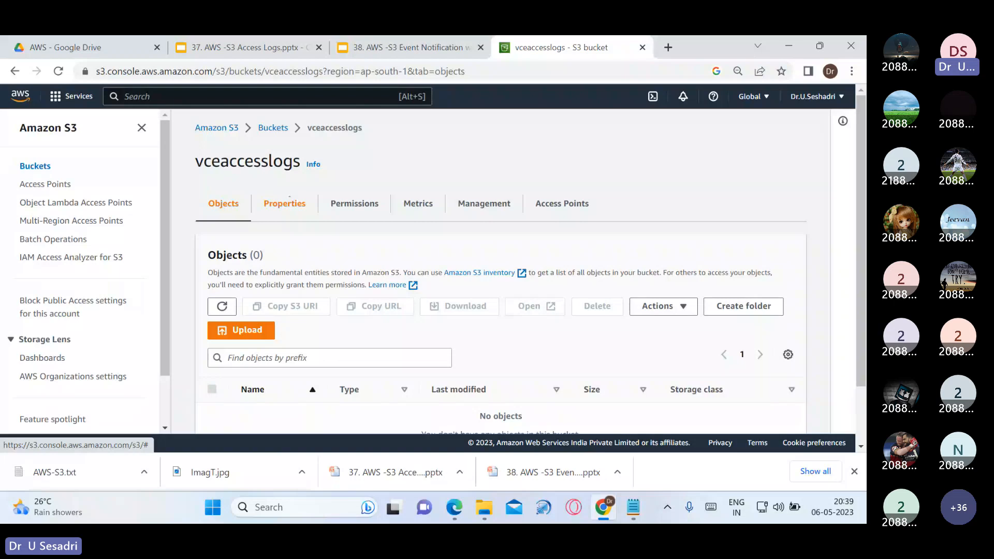
{"action": "left_click", "coordinate": [273, 128]}
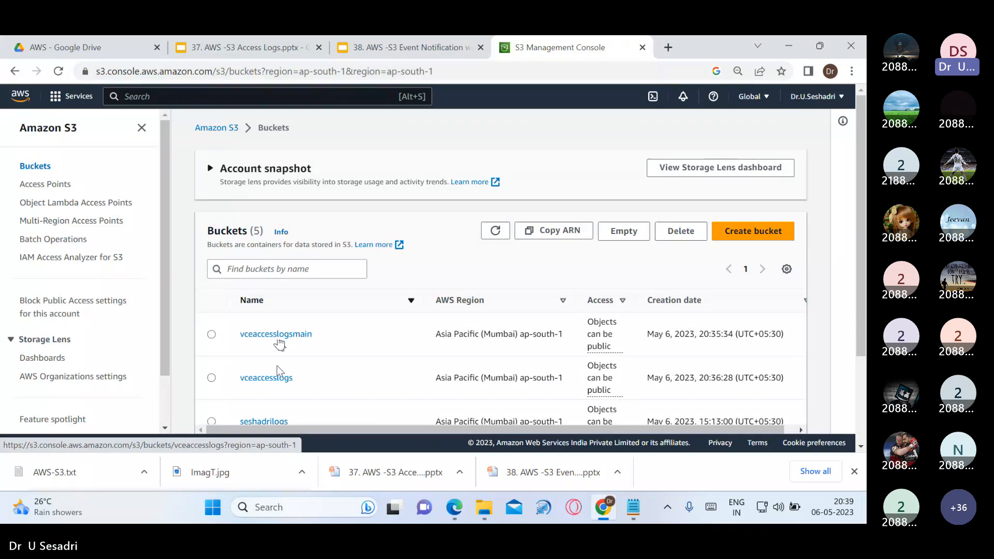
Peek into the seshadriaccesslogmain bucket and return to the bucket list
{"action": "scroll", "coordinate": [301, 346], "scroll_direction": "down", "scroll_amount": 1}
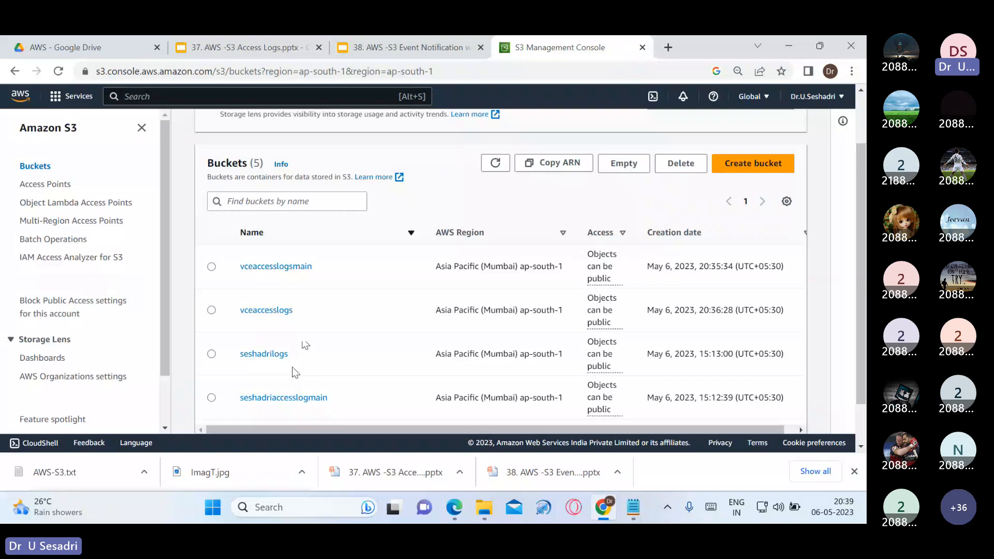
{"action": "scroll", "coordinate": [293, 367], "scroll_direction": "down", "scroll_amount": 1}
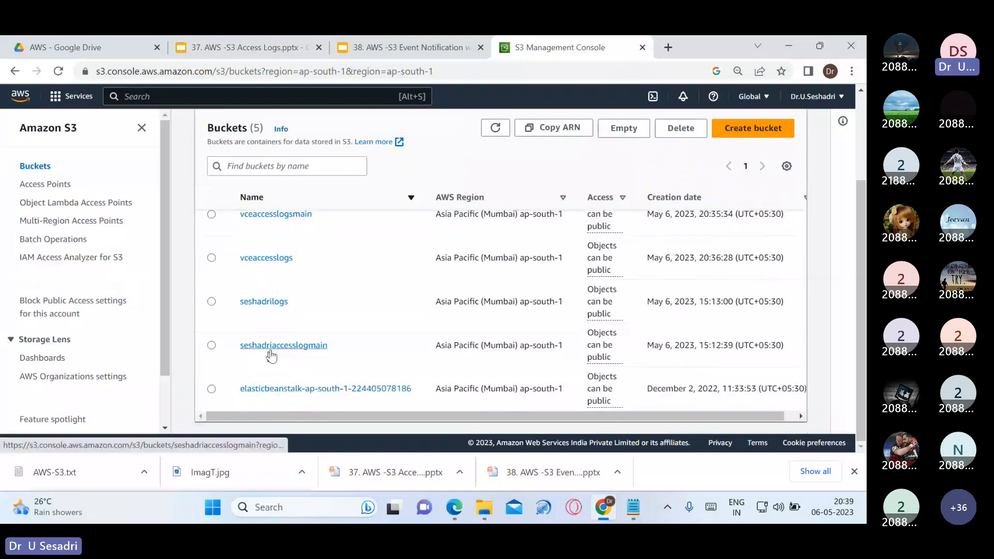
{"action": "left_click", "coordinate": [271, 346]}
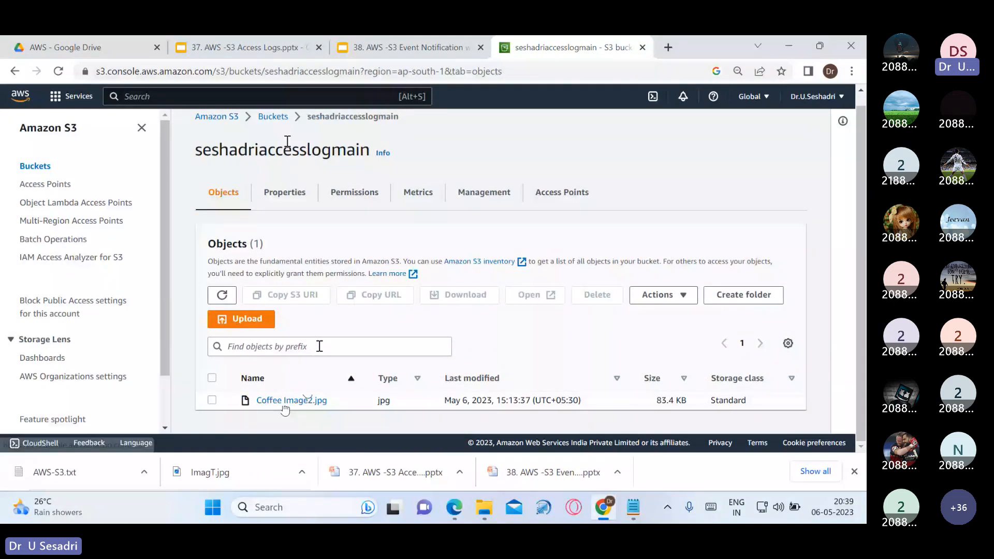
{"action": "left_click", "coordinate": [273, 117]}
Scroll through the 32 log objects in seshadrilogs, then switch to the Access Logs presentation
{"action": "scroll", "coordinate": [268, 305], "scroll_direction": "down", "scroll_amount": 5}
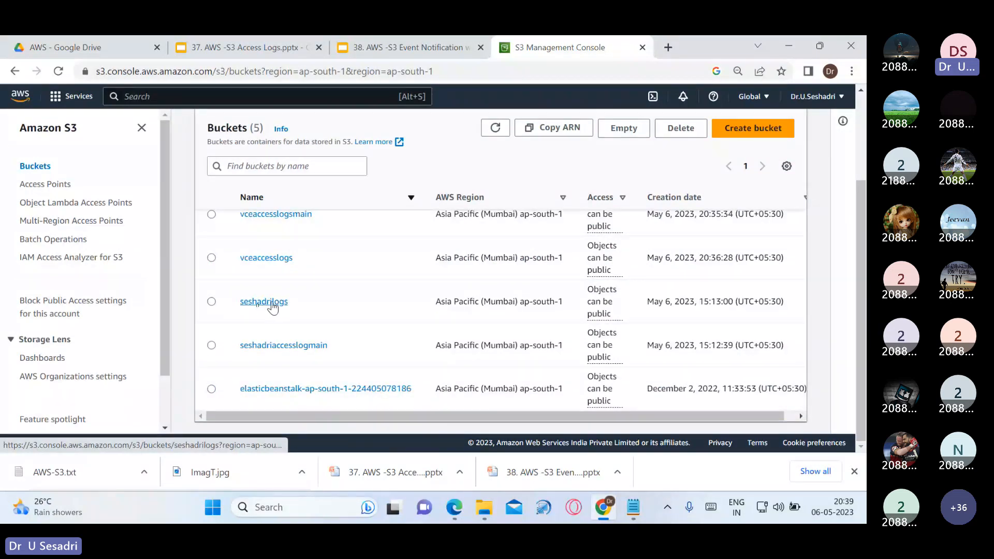
{"action": "left_click", "coordinate": [272, 304]}
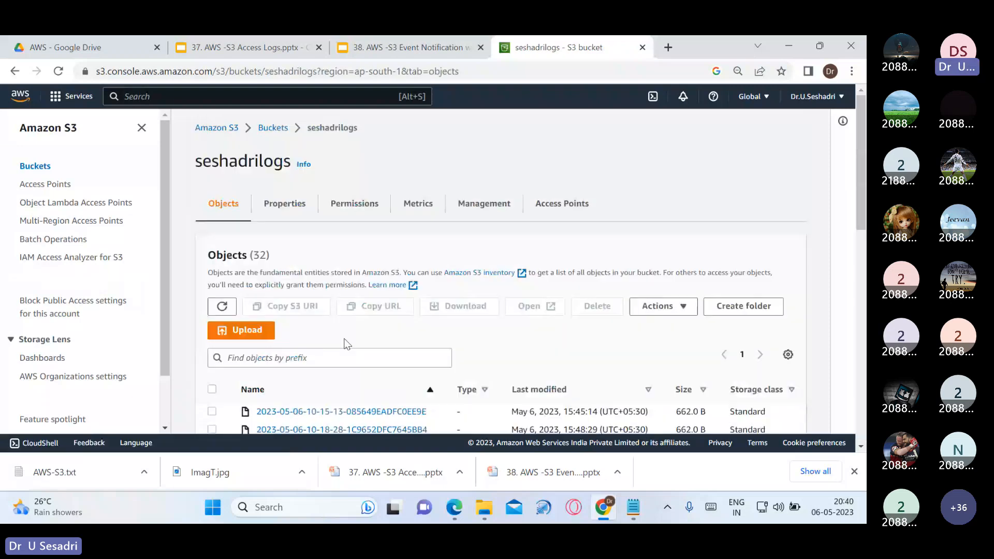
{"action": "scroll", "coordinate": [347, 343], "scroll_direction": "down", "scroll_amount": 3}
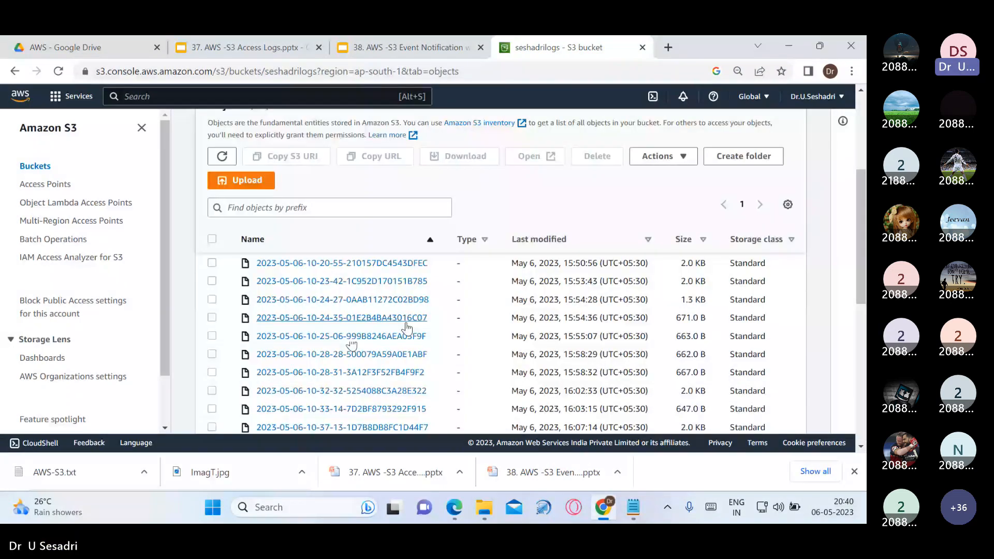
{"action": "scroll", "coordinate": [486, 339], "scroll_direction": "down", "scroll_amount": 3}
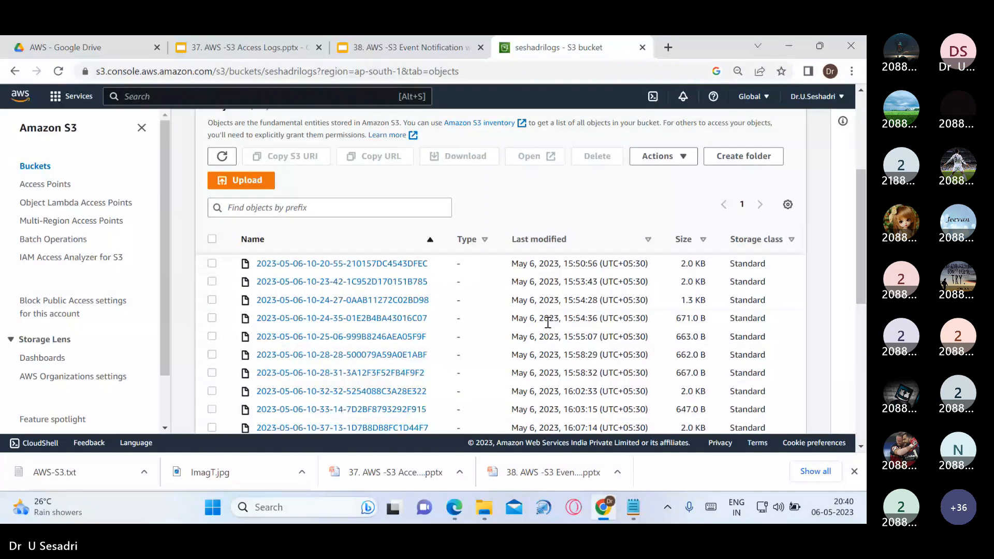
{"action": "scroll", "coordinate": [559, 336], "scroll_direction": "down", "scroll_amount": 4}
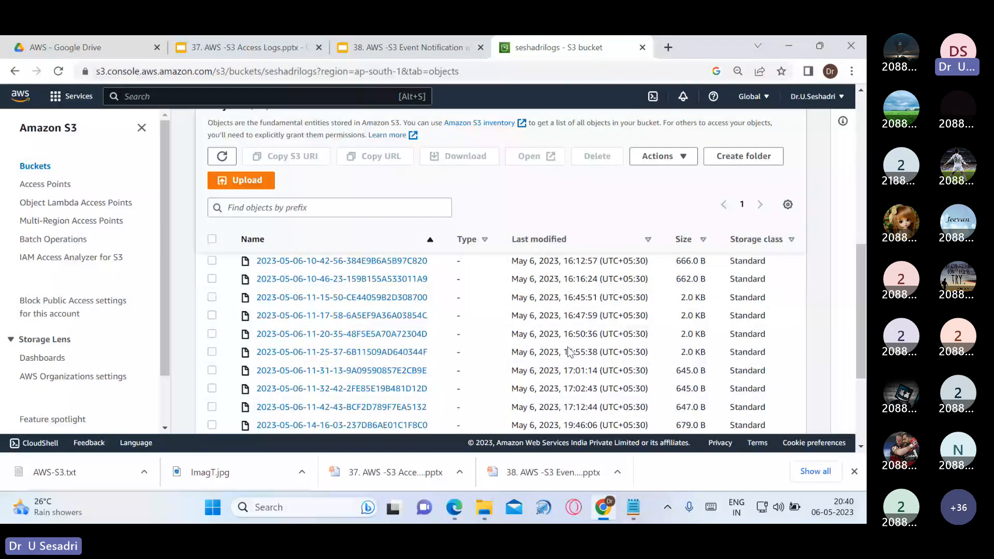
{"action": "scroll", "coordinate": [569, 352], "scroll_direction": "down", "scroll_amount": 4}
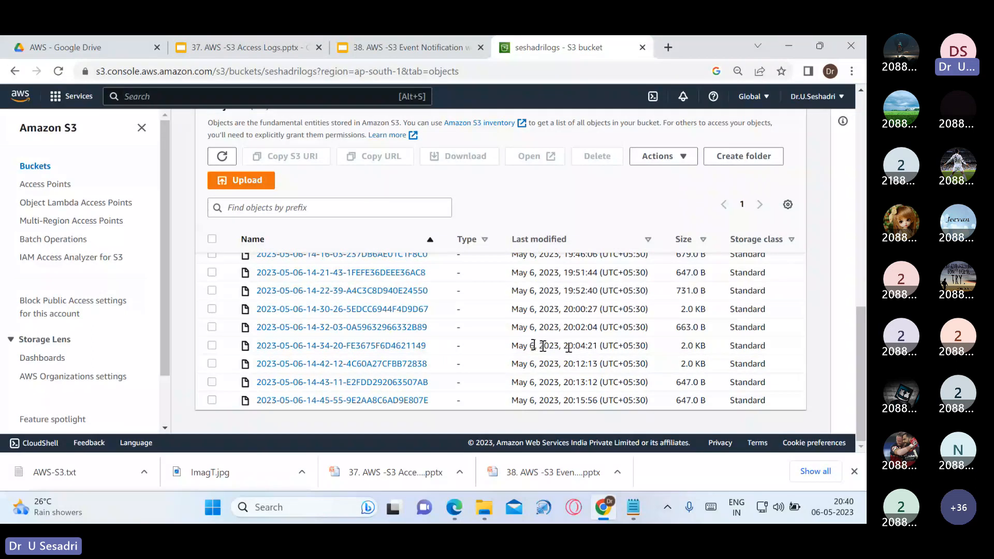
{"action": "left_click", "coordinate": [243, 47]}
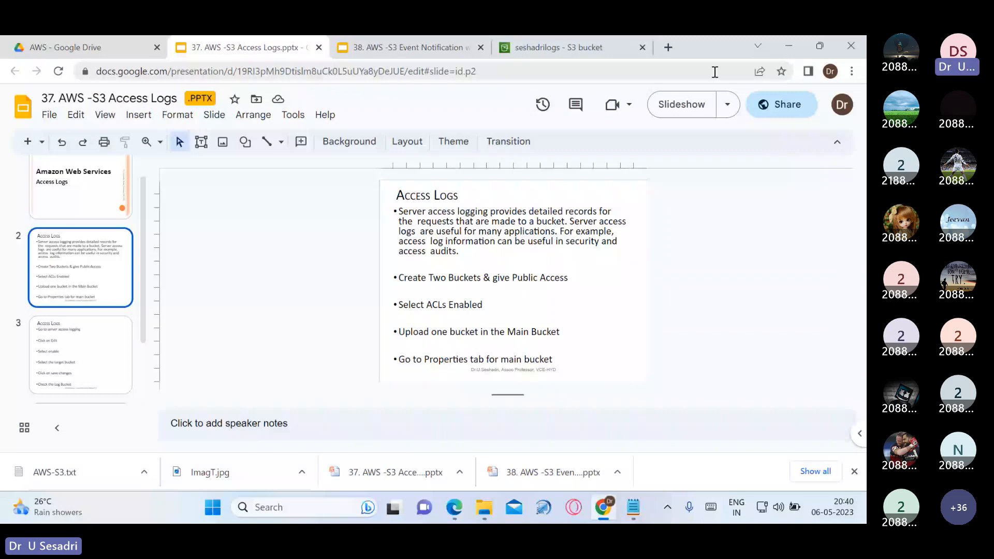
Present the Access Logs slide, return to the S3 bucket list, then bring up the AWS-S3 notes
{"action": "left_click", "coordinate": [681, 104]}
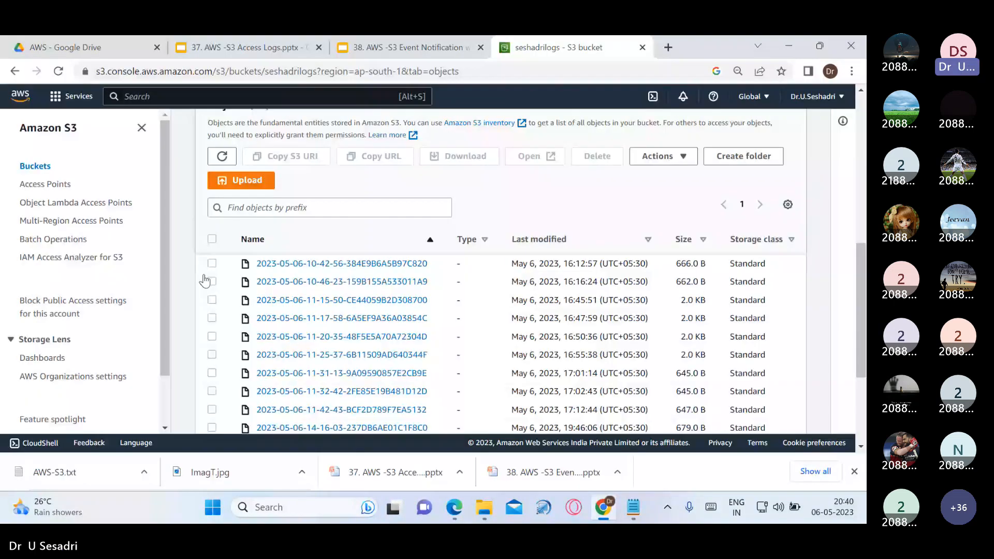
{"action": "left_click", "coordinate": [49, 167]}
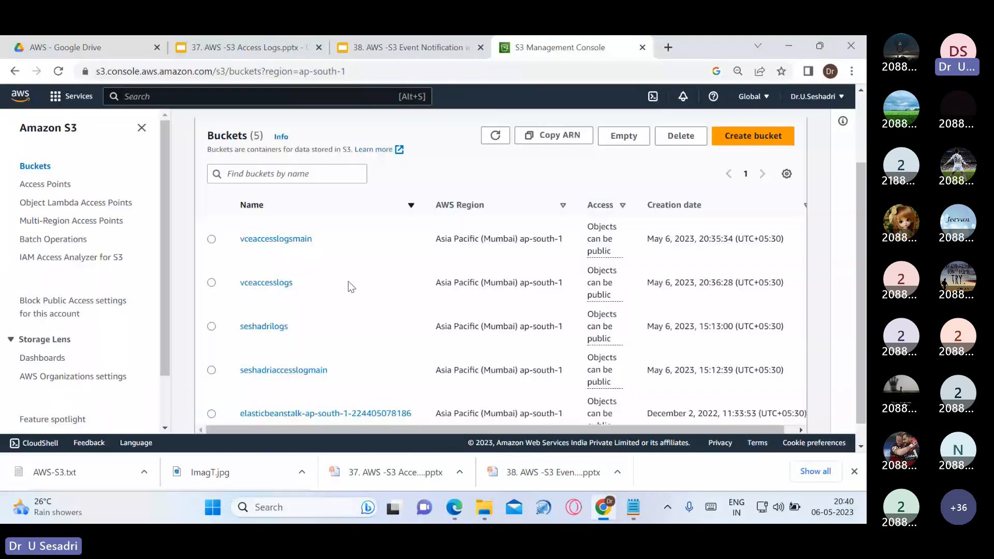
{"action": "scroll", "coordinate": [284, 292], "scroll_direction": "up", "scroll_amount": 2}
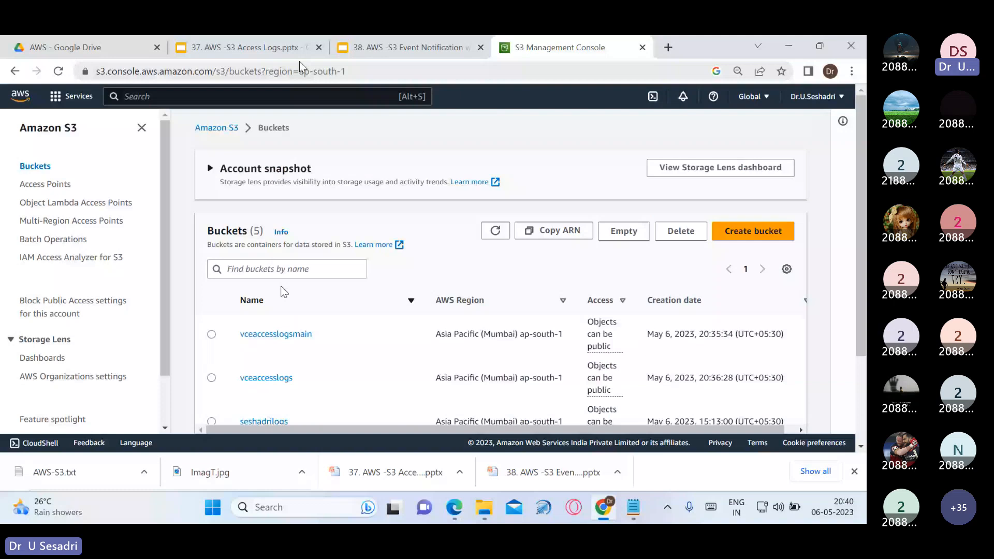
{"action": "mouse_move", "coordinate": [632, 505]}
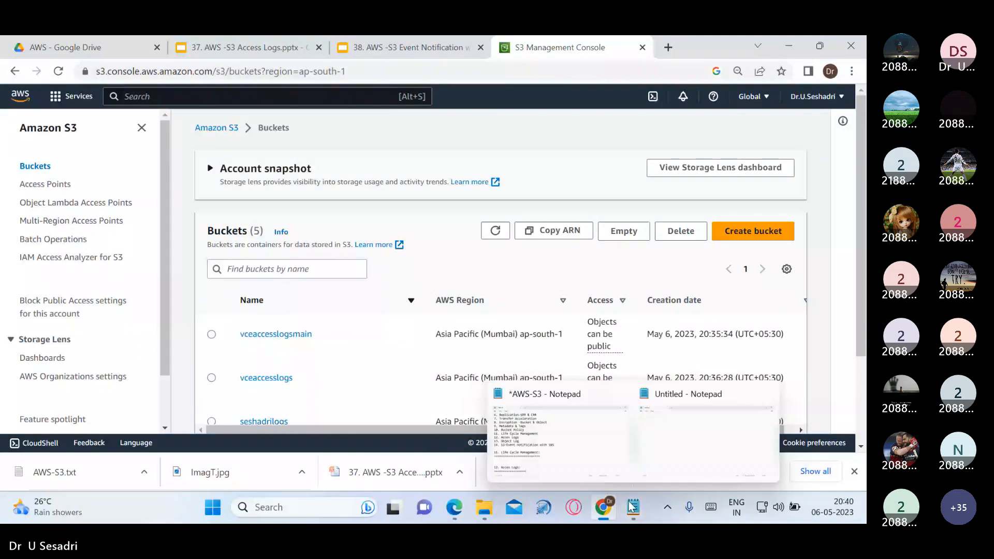
{"action": "left_click", "coordinate": [559, 440]}
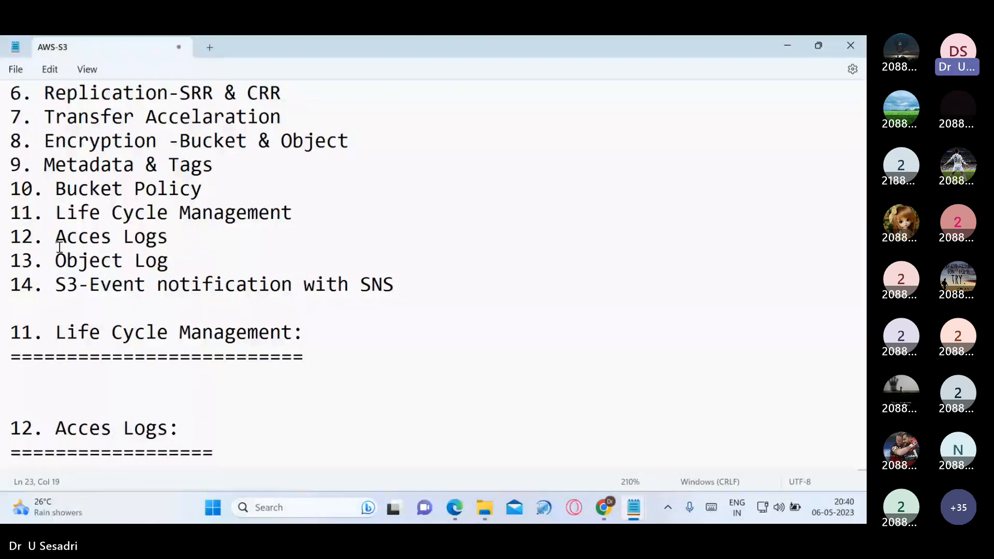
Add the heading '14. S3-Event notification with SNS:' with an '=' underline below the Acces Logs section
{"action": "left_click_drag", "start_coordinate": [362, 270], "coordinate": [420, 285]}
{"action": "key", "text": "ctrl+c"}
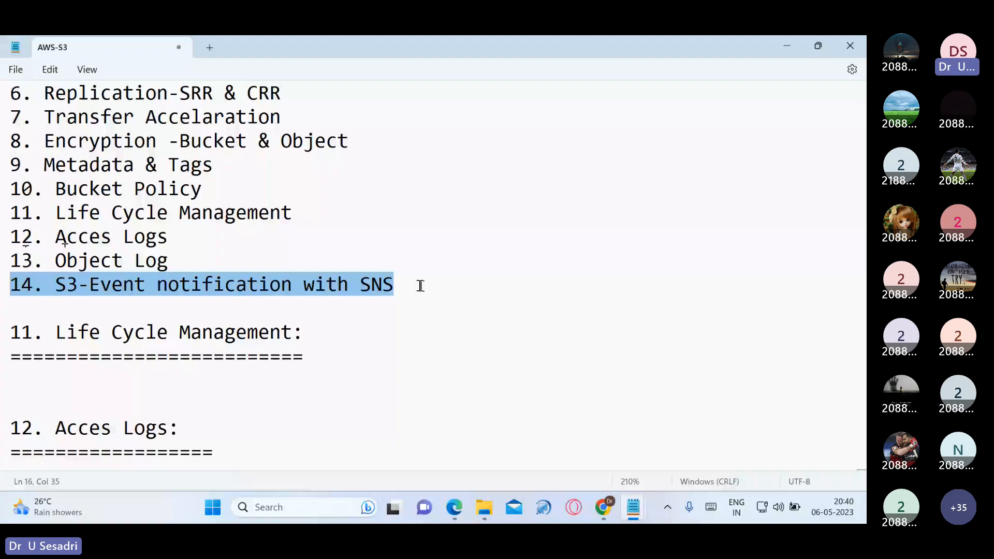
{"action": "scroll", "coordinate": [259, 409], "scroll_direction": "down", "scroll_amount": 1}
{"action": "left_click", "coordinate": [260, 409]}
{"action": "key", "text": "Return"}
{"action": "key", "text": "Return"}
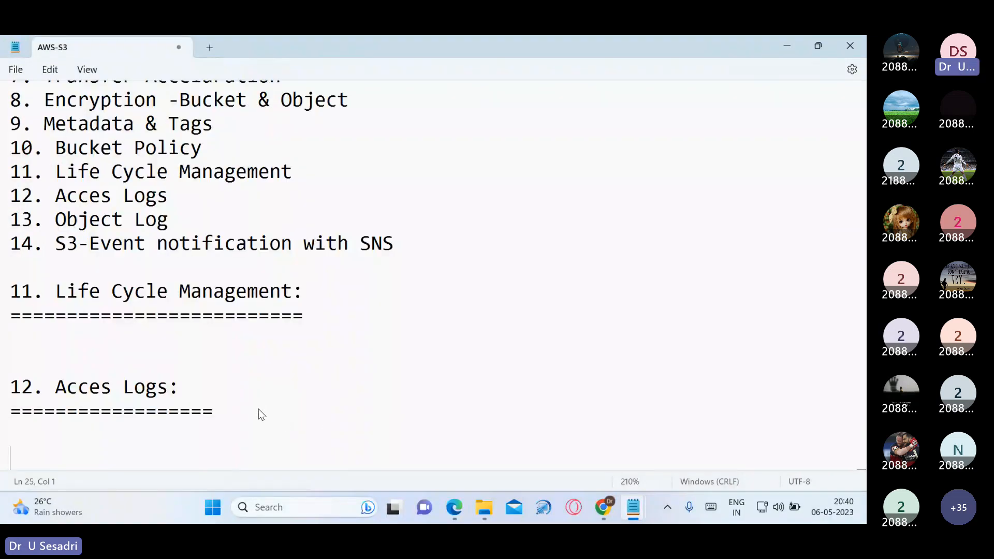
{"action": "key", "text": "Return"}
{"action": "key", "text": "ctrl+v"}
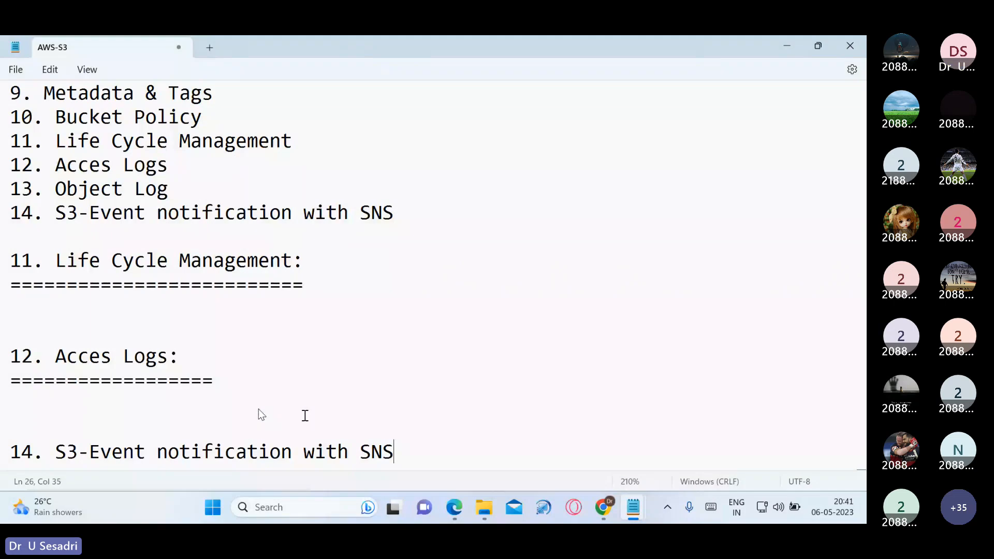
{"action": "type", "text": ":"}
{"action": "key", "text": "Return"}
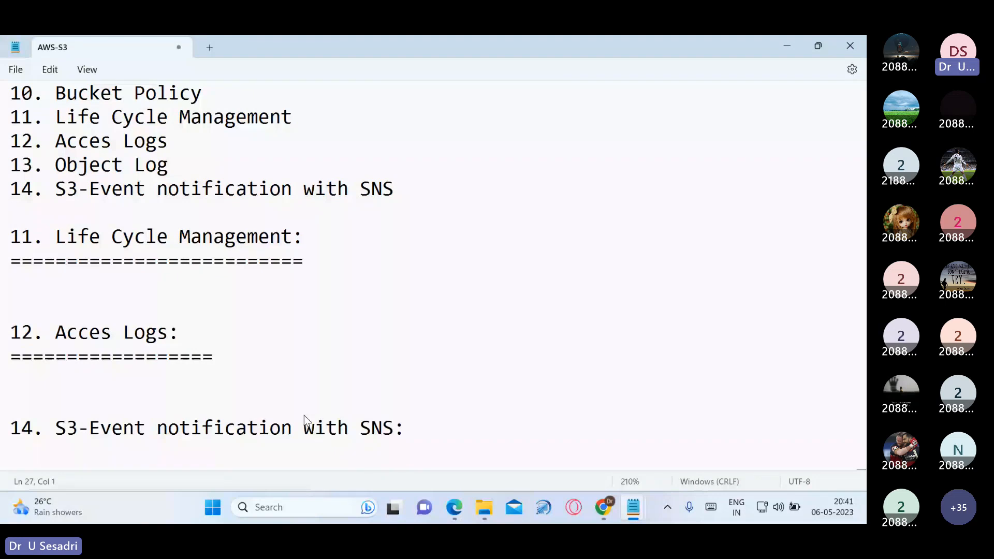
{"action": "type", "text": "=================================="}
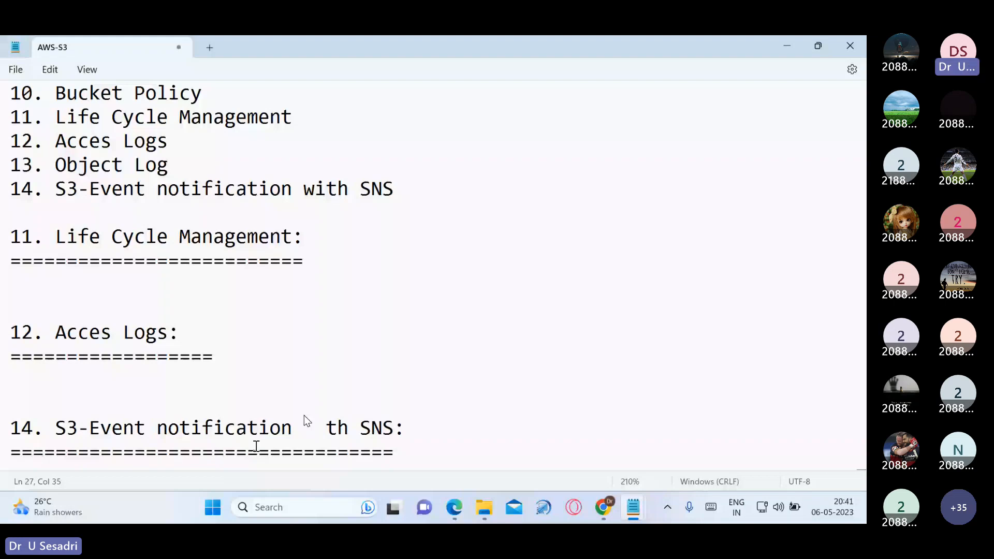
Select the S3-Event notification with SNS heading line, then switch to Google Drive
{"action": "scroll", "coordinate": [329, 409], "scroll_direction": "down", "scroll_amount": 1}
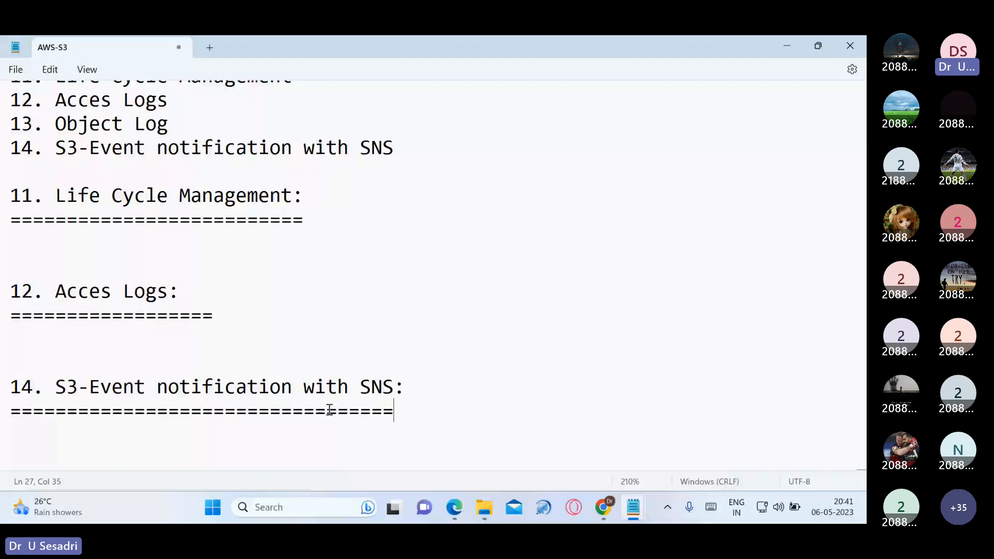
{"action": "left_click_drag", "start_coordinate": [361, 386], "coordinate": [394, 385]}
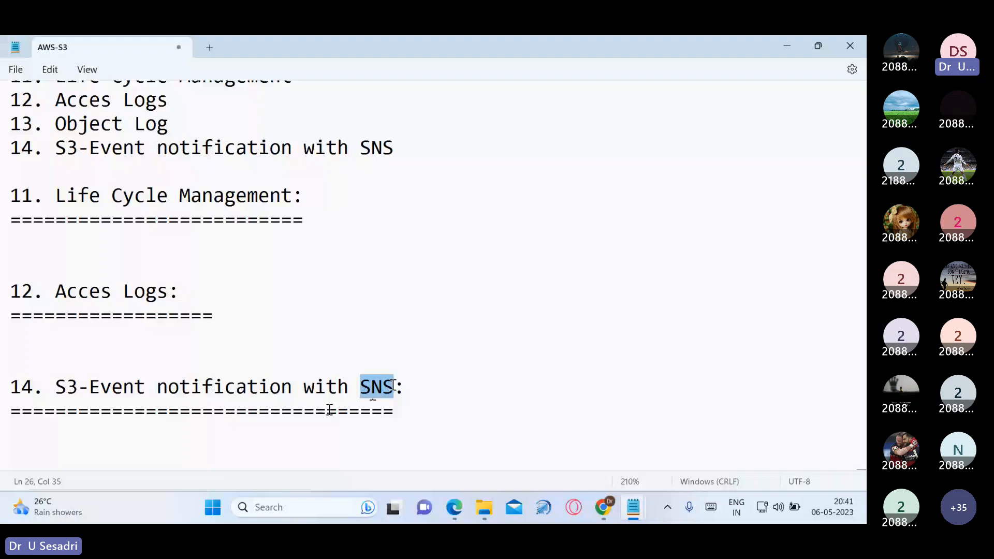
{"action": "key", "text": "End"}
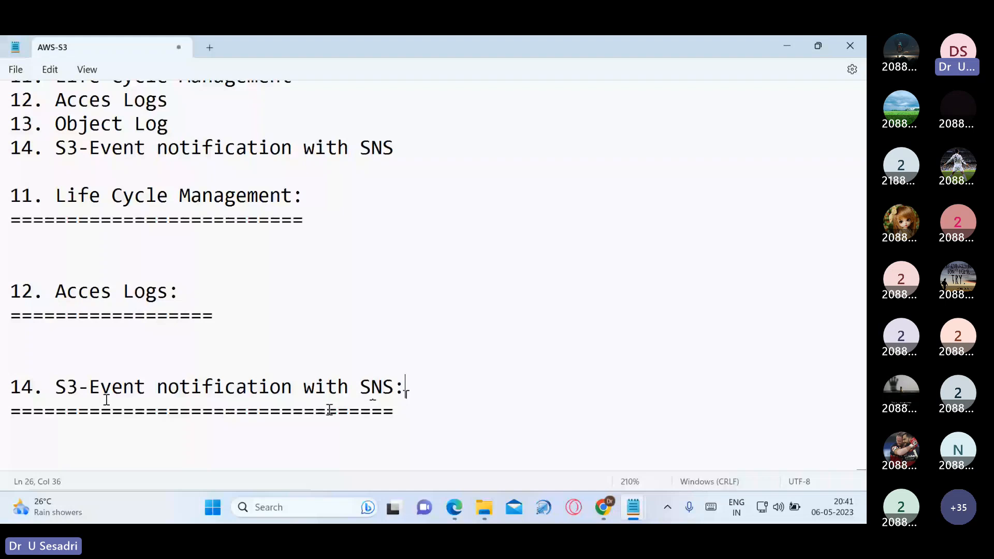
{"action": "triple_click", "coordinate": [420, 387]}
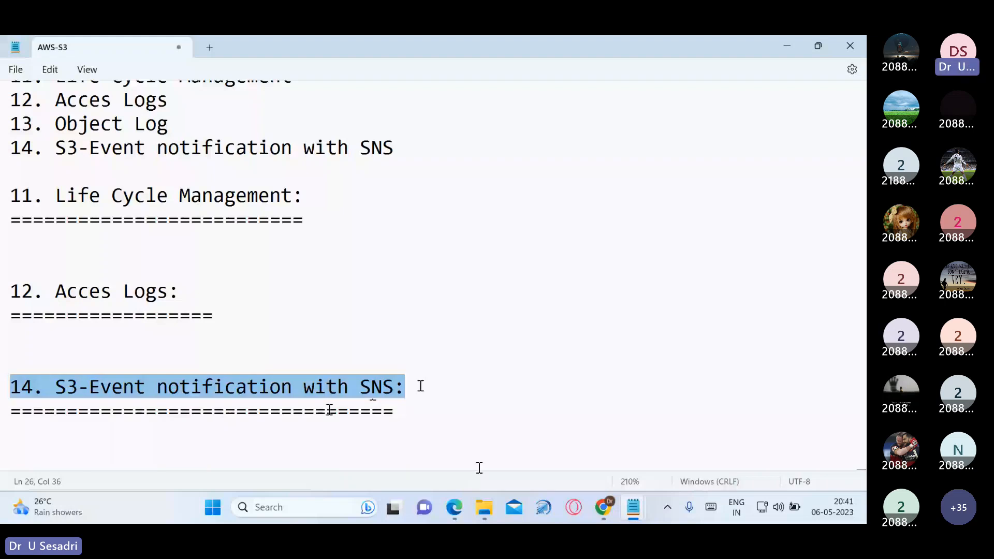
{"action": "key", "text": "alt+Tab"}
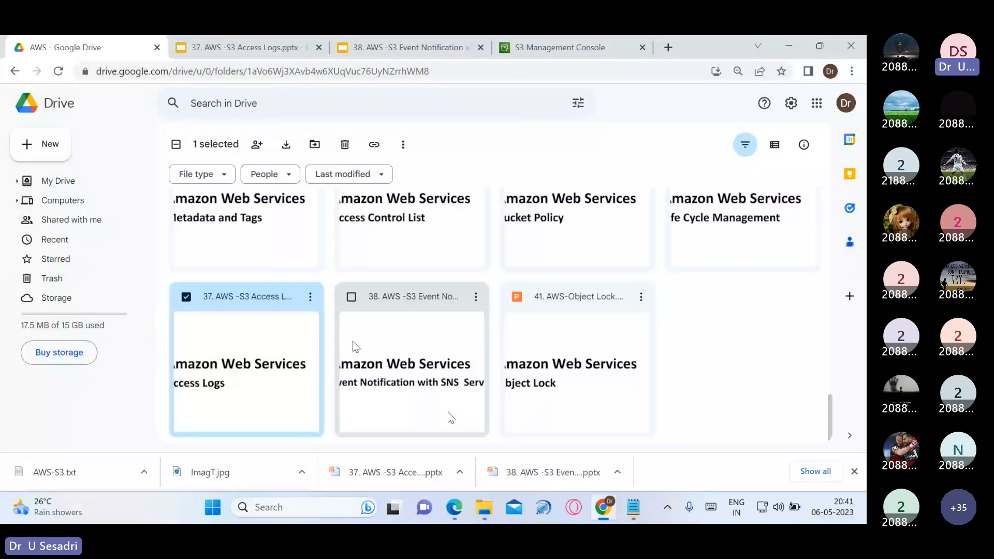
Present the Event Notification with SNS deck to its steps slide, then return to the S3 console
{"action": "double_click", "coordinate": [453, 409]}
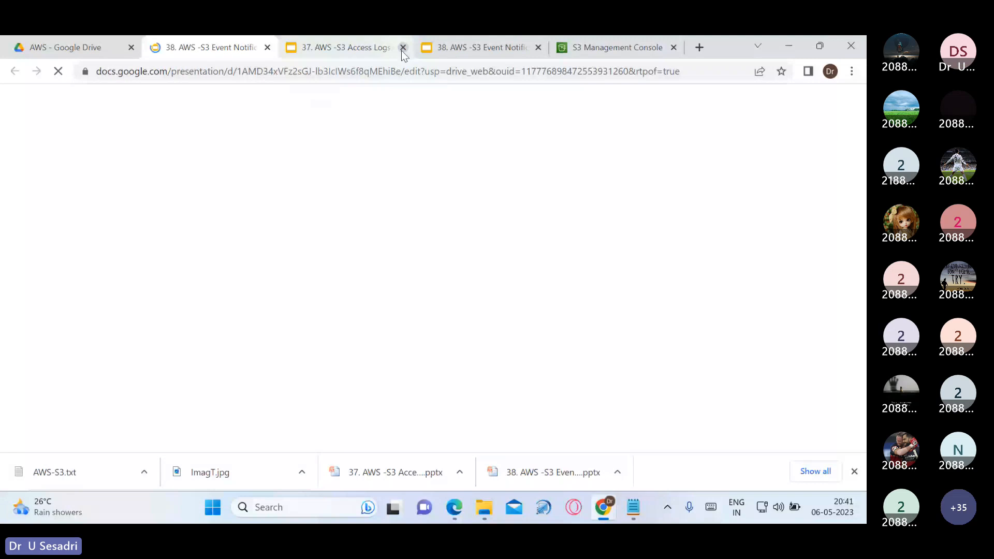
{"action": "left_click", "coordinate": [403, 47]}
{"action": "left_click", "coordinate": [403, 47]}
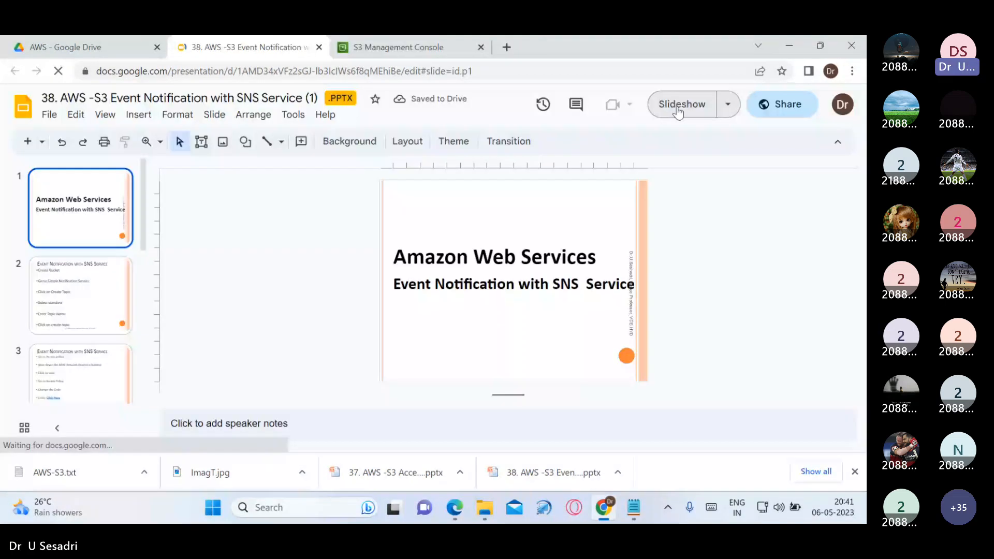
{"action": "left_click", "coordinate": [677, 106]}
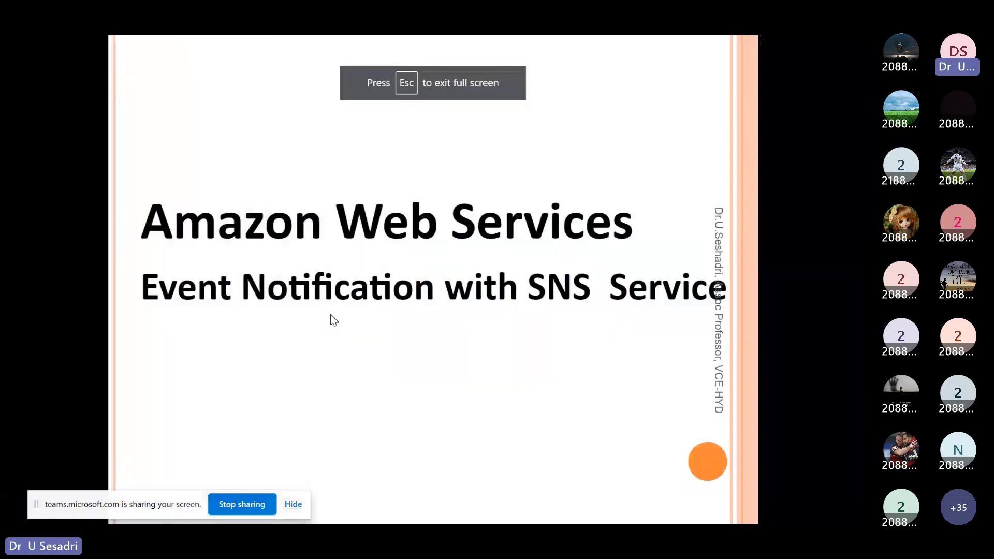
{"action": "left_click", "coordinate": [331, 316]}
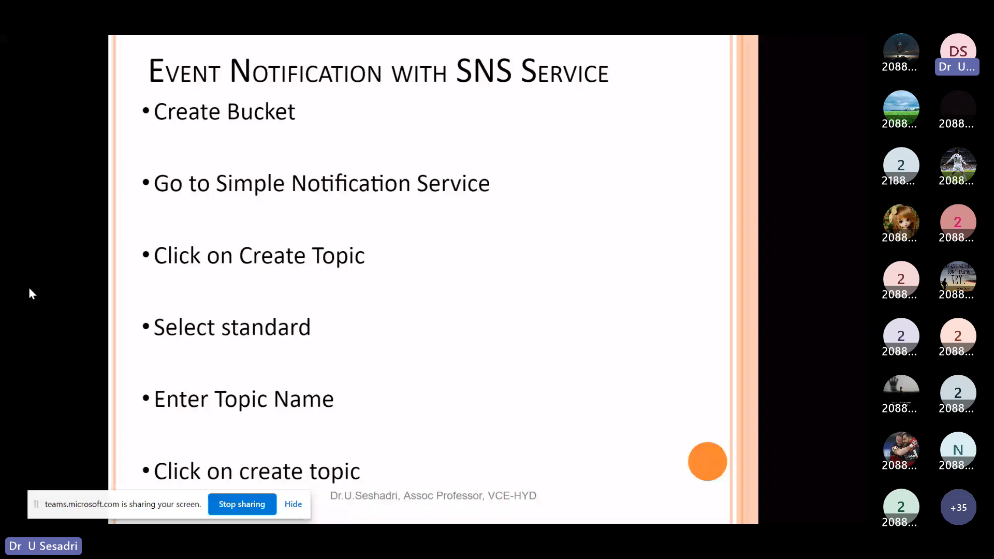
{"action": "key", "text": "alt+Tab"}
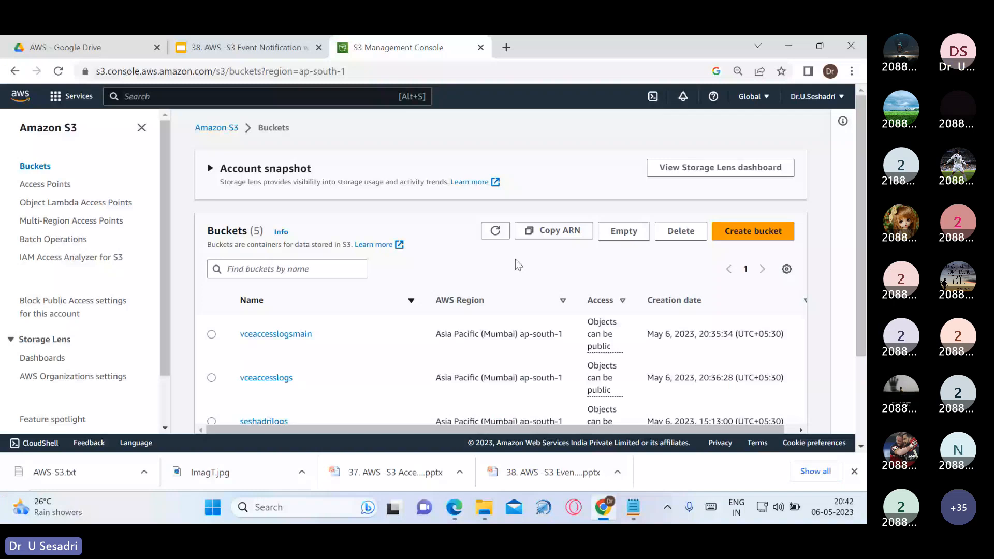
Start a new bucket and name it vcenotifications
{"action": "left_click", "coordinate": [753, 231]}
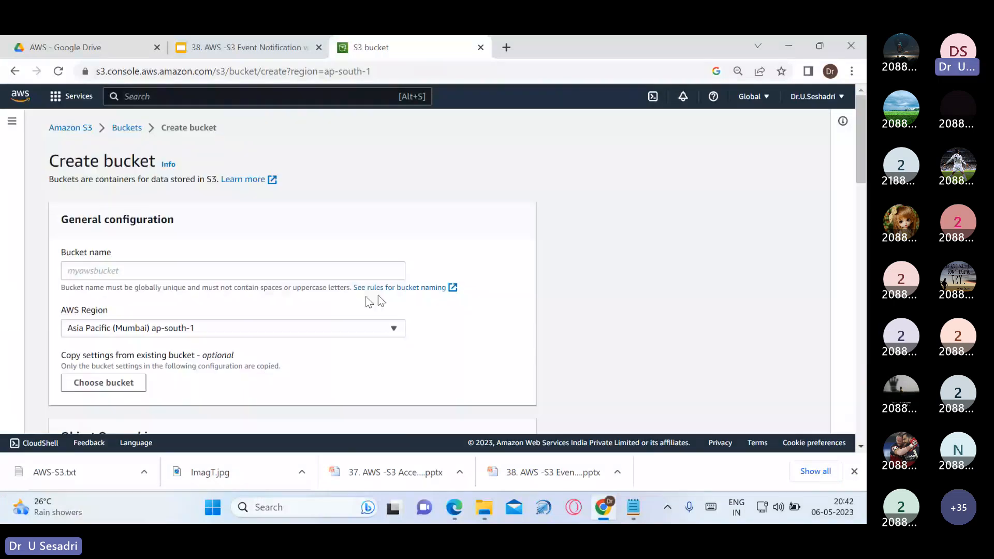
{"action": "left_click", "coordinate": [335, 269]}
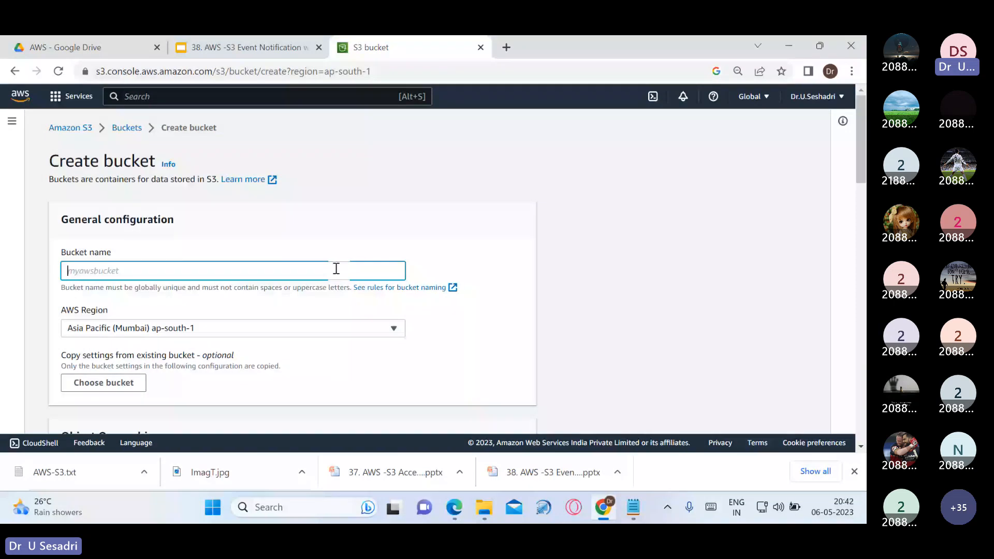
{"action": "type", "text": "s"}
{"action": "key", "text": "BackSpace"}
{"action": "type", "text": "vcenotifications"}
{"action": "left_click", "coordinate": [434, 250]}
{"action": "scroll", "coordinate": [392, 274], "scroll_direction": "down", "scroll_amount": 1}
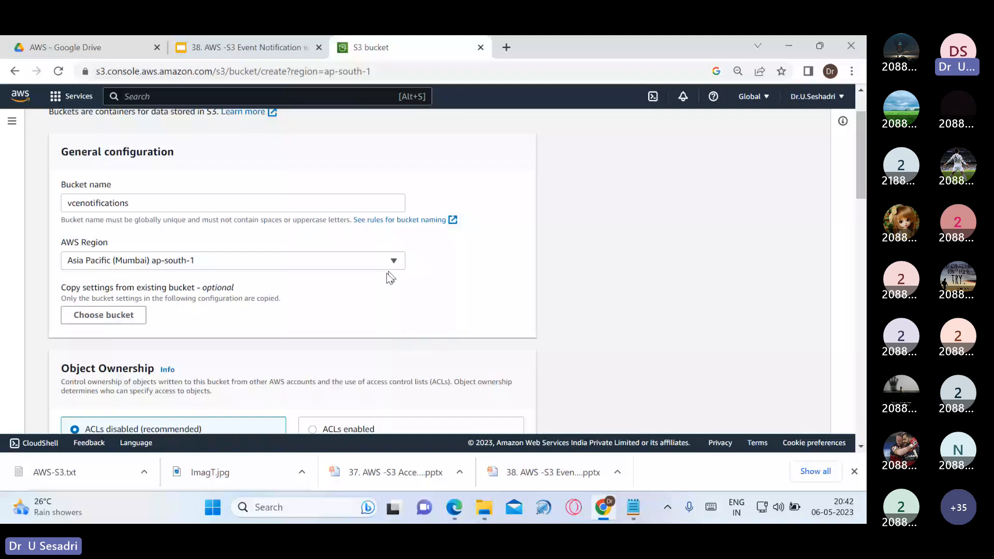
{"action": "scroll", "coordinate": [390, 277], "scroll_direction": "down", "scroll_amount": 2}
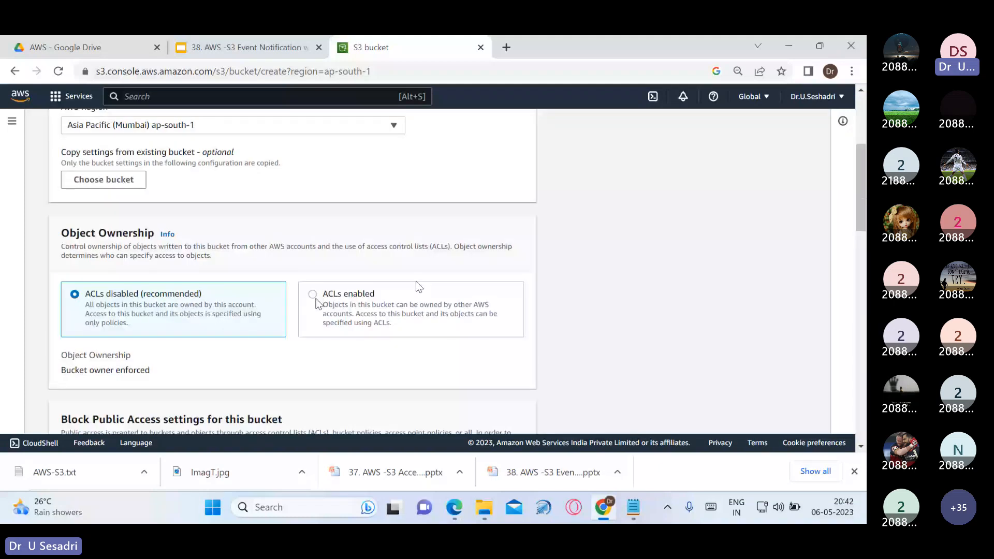
Enable ACLs, unblock all public access with the acknowledgement, and create the bucket
{"action": "left_click", "coordinate": [415, 285]}
{"action": "scroll", "coordinate": [179, 364], "scroll_direction": "down", "scroll_amount": 3}
{"action": "scroll", "coordinate": [179, 364], "scroll_direction": "down", "scroll_amount": 3}
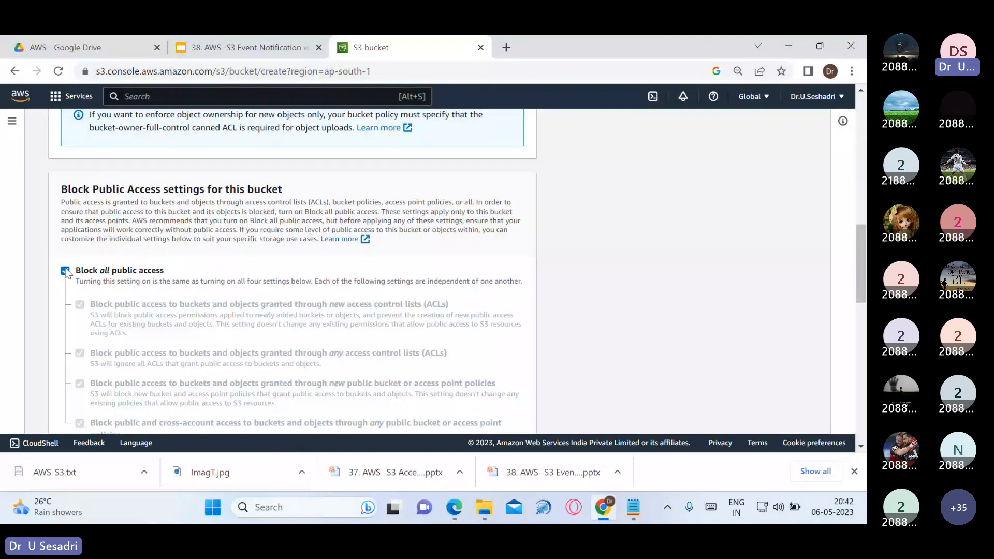
{"action": "left_click", "coordinate": [66, 271]}
{"action": "scroll", "coordinate": [123, 352], "scroll_direction": "down", "scroll_amount": 3}
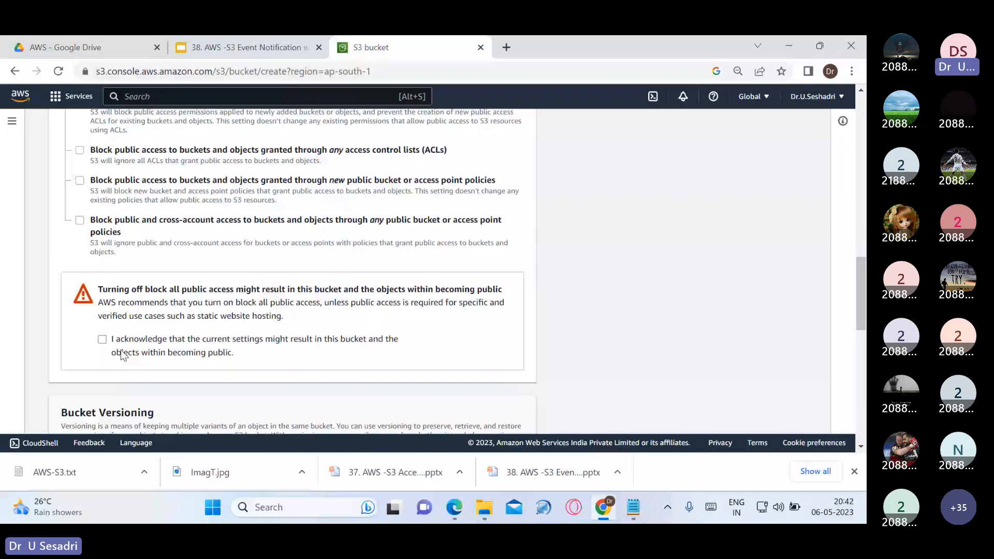
{"action": "left_click", "coordinate": [122, 354]}
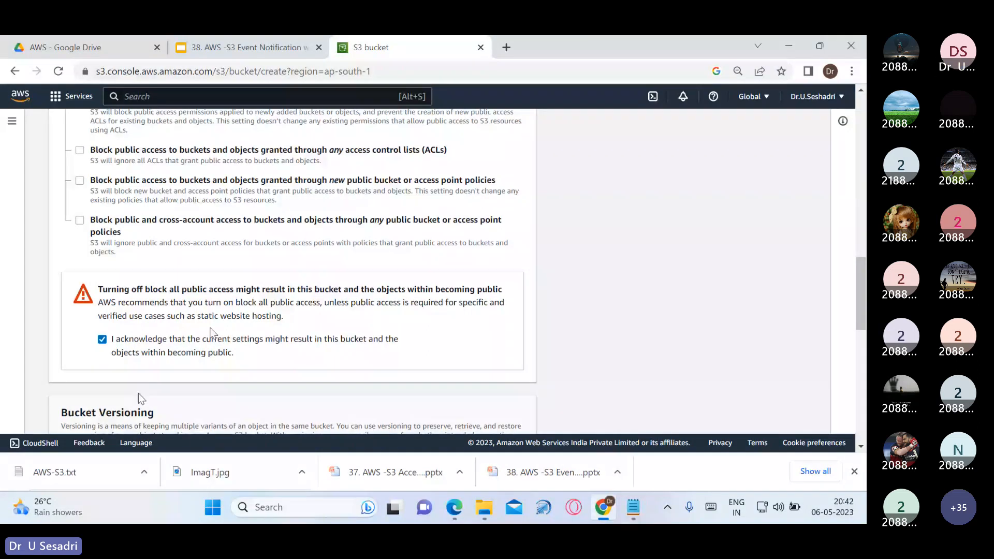
{"action": "scroll", "coordinate": [138, 392], "scroll_direction": "down", "scroll_amount": 10}
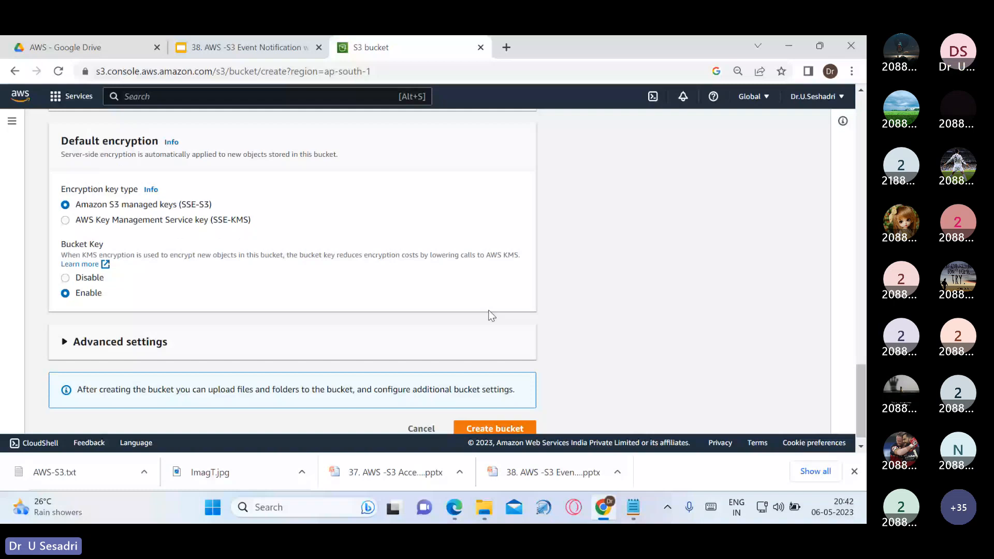
{"action": "scroll", "coordinate": [491, 315], "scroll_direction": "down", "scroll_amount": 1}
{"action": "left_click", "coordinate": [494, 413]}
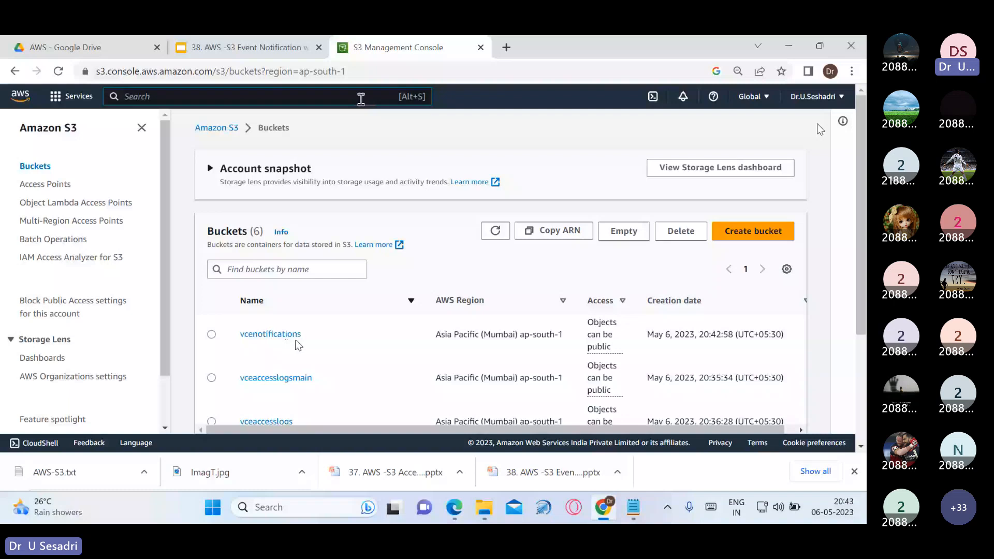
Copy the vcenotifications bucket name into the Notepad notes
{"action": "left_click", "coordinate": [361, 97]}
{"action": "type", "text": "sns"}
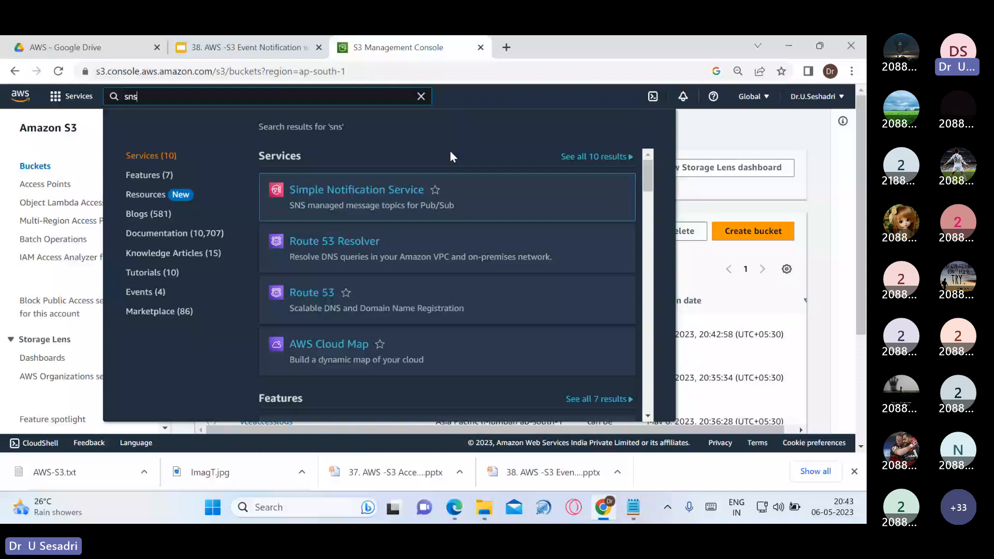
{"action": "left_click", "coordinate": [714, 133]}
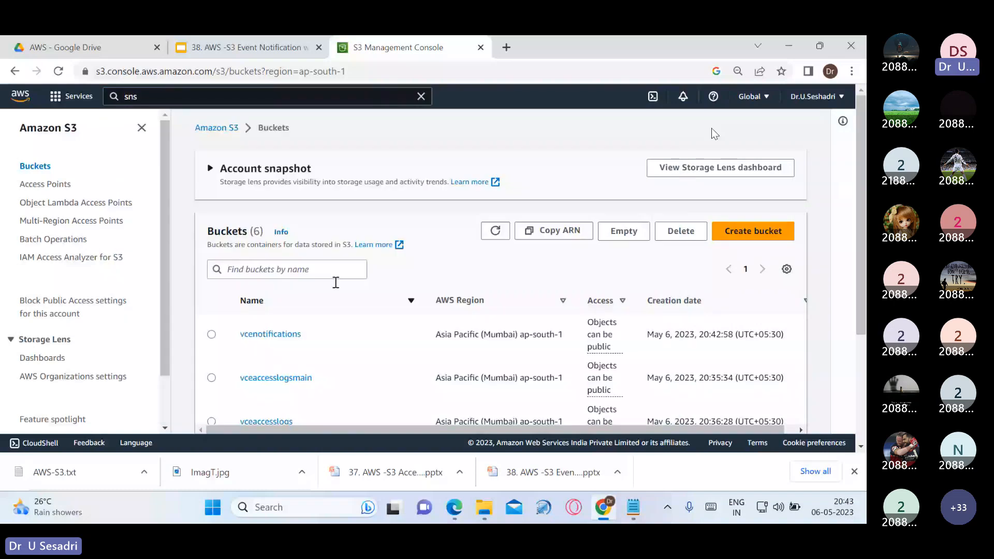
{"action": "left_click", "coordinate": [270, 334]}
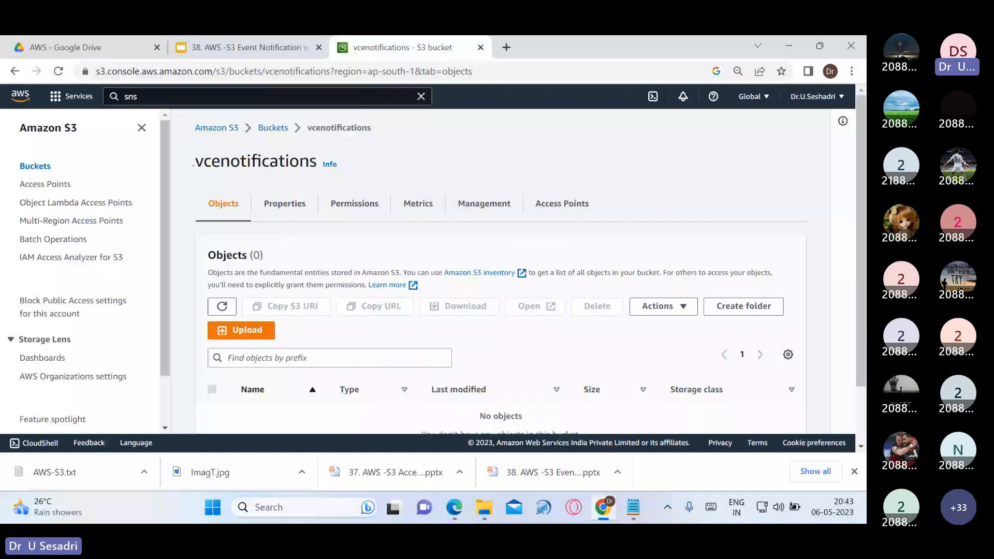
{"action": "left_click_drag", "start_coordinate": [193, 164], "coordinate": [317, 172]}
{"action": "key", "text": "ctrl+c"}
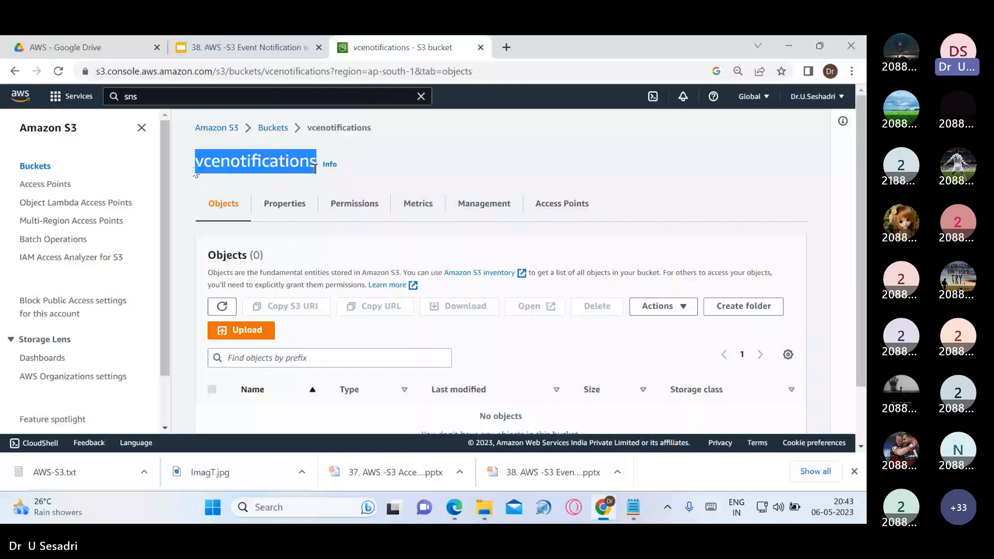
{"action": "key", "text": "alt+Tab"}
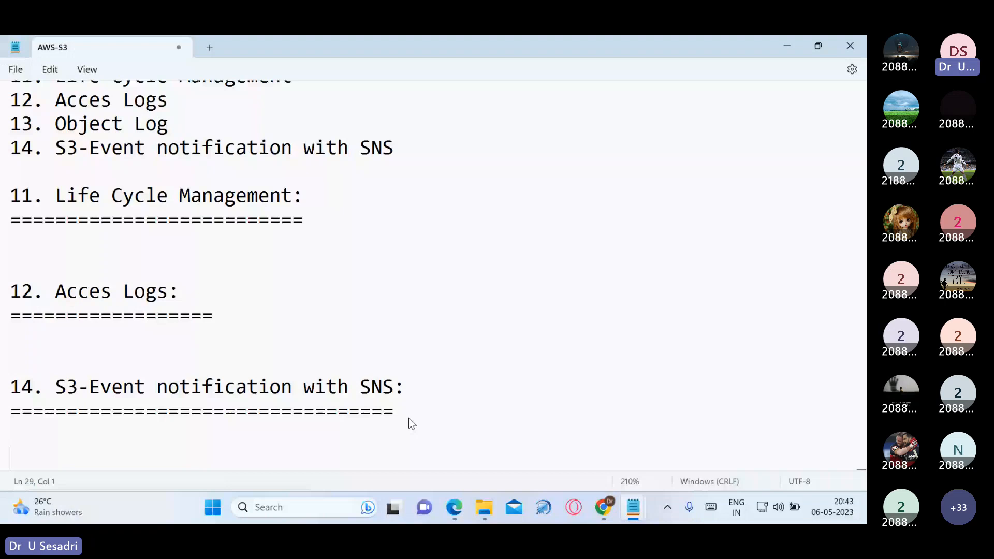
{"action": "key", "text": "ctrl+v"}
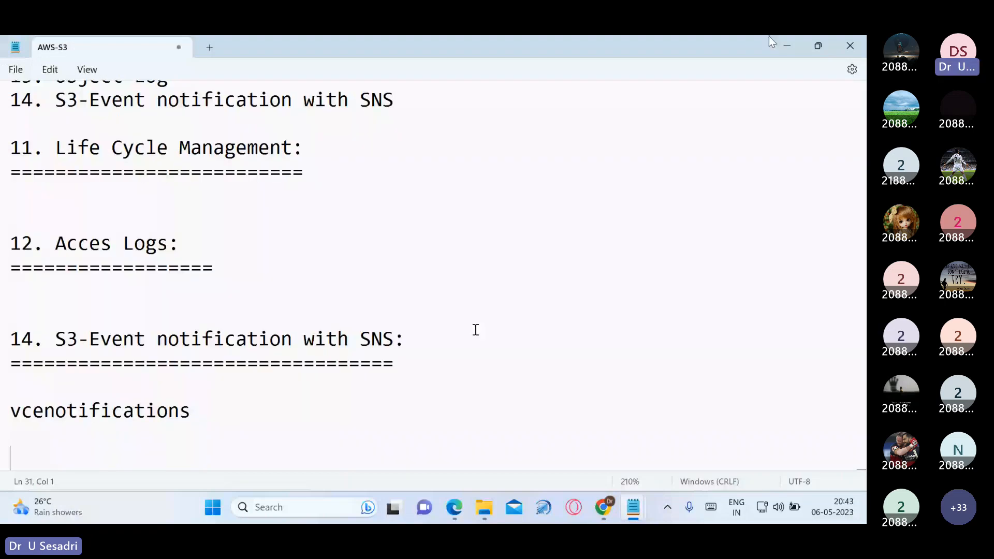
Open the Simple Notification Service home page from the console's 'sns' search
{"action": "key", "text": "alt+Tab"}
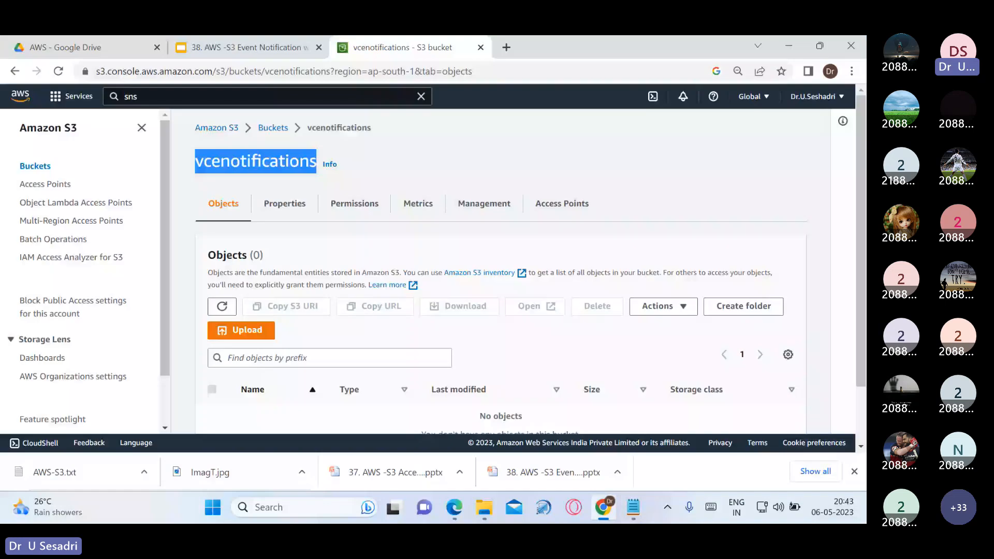
{"action": "left_click", "coordinate": [331, 97]}
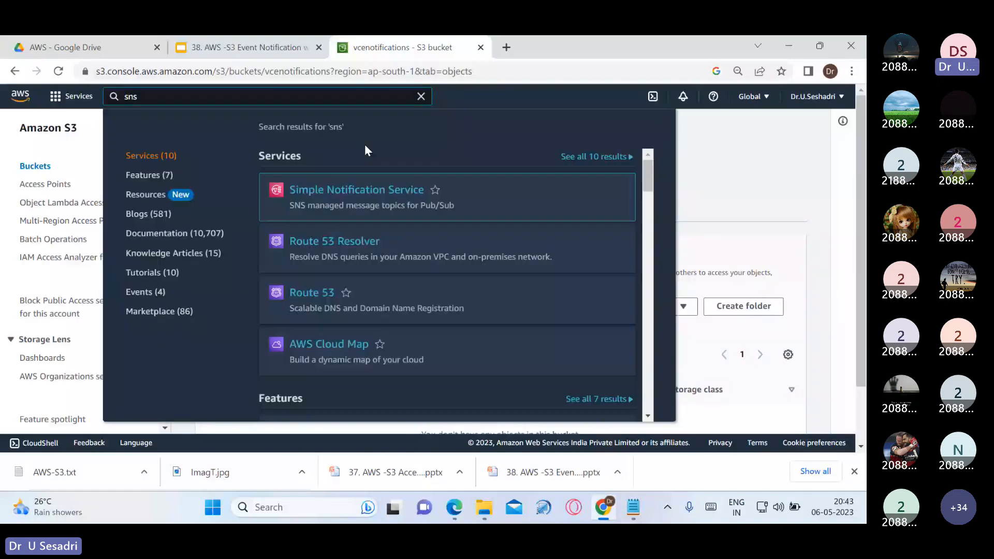
{"action": "key", "text": "Return"}
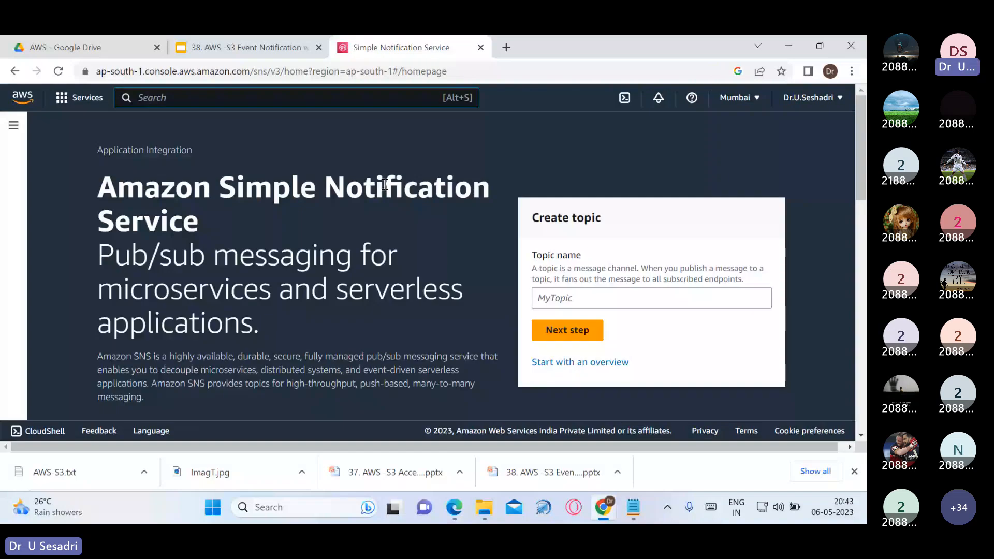
Enter vcesns as the new topic name and continue to the full create-topic form
{"action": "left_click", "coordinate": [595, 302]}
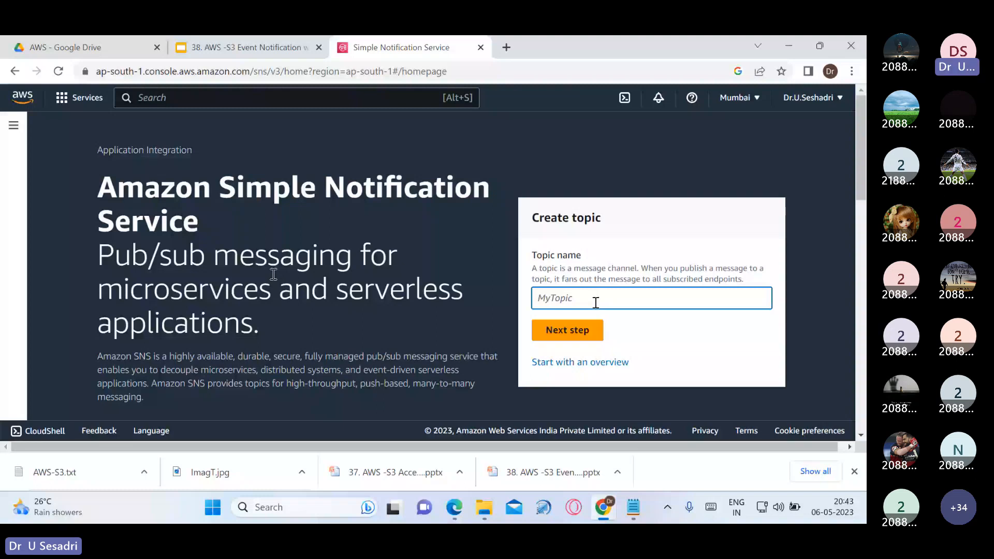
{"action": "type", "text": "vcesns"}
{"action": "key", "text": "Return"}
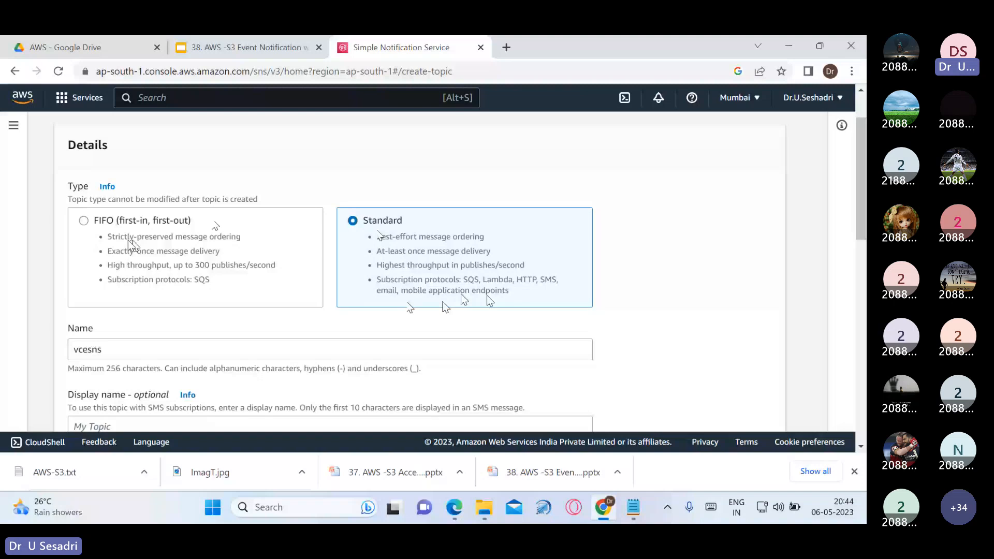
Set the vcesns topic type to Standard and copy the topic name into the notes
{"action": "left_click", "coordinate": [228, 259]}
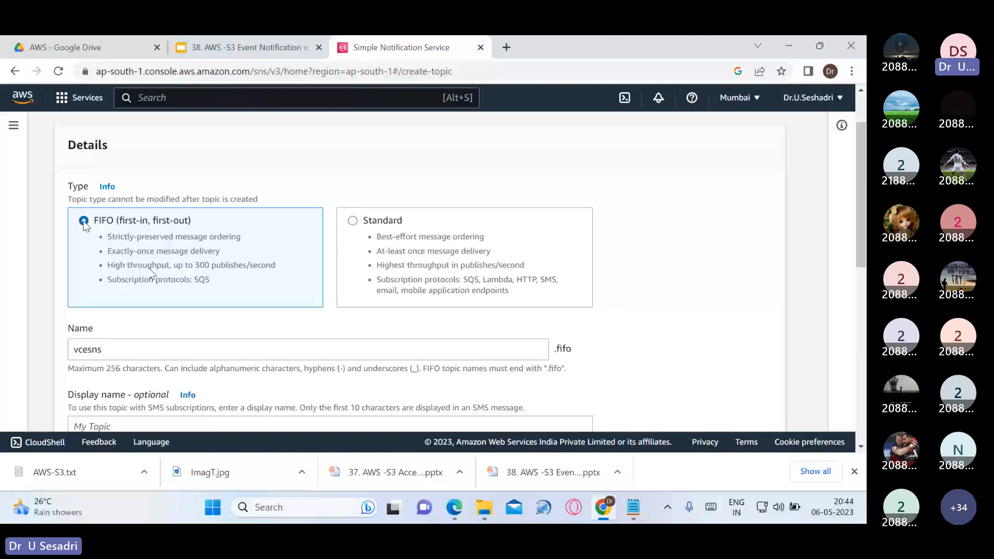
{"action": "left_click", "coordinate": [353, 221]}
{"action": "scroll", "coordinate": [253, 236], "scroll_direction": "down", "scroll_amount": 2}
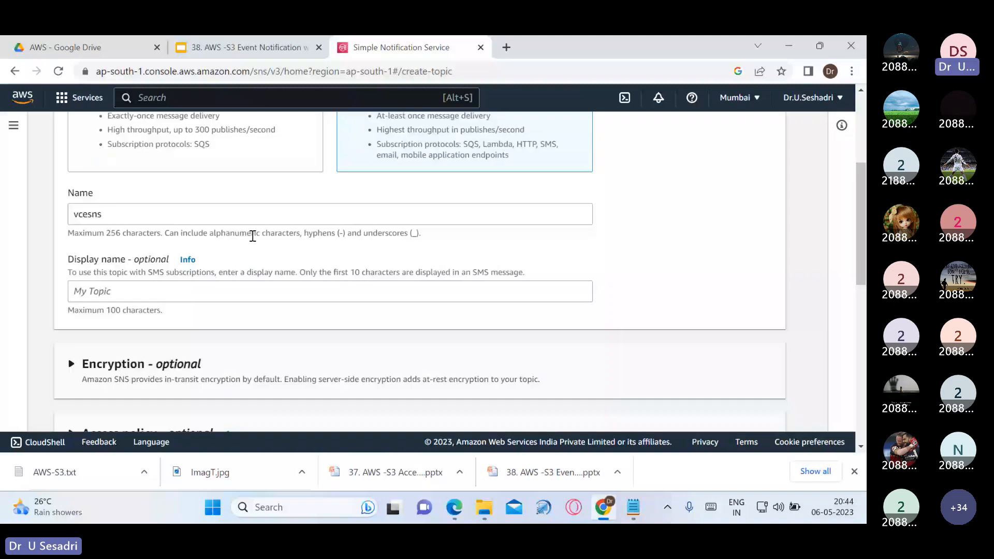
{"action": "left_click", "coordinate": [177, 215]}
{"action": "left_click_drag", "start_coordinate": [176, 214], "coordinate": [71, 220]}
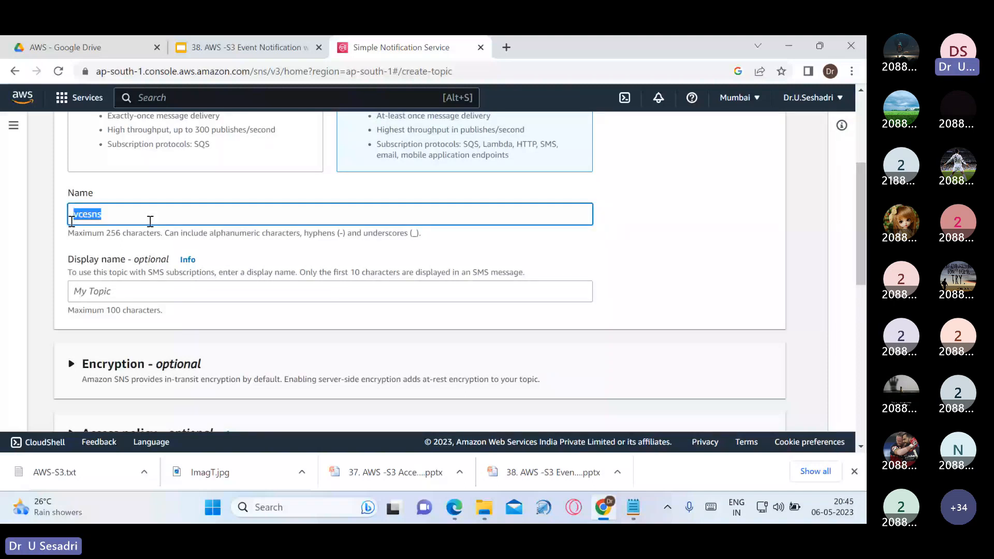
{"action": "key", "text": "alt+Tab"}
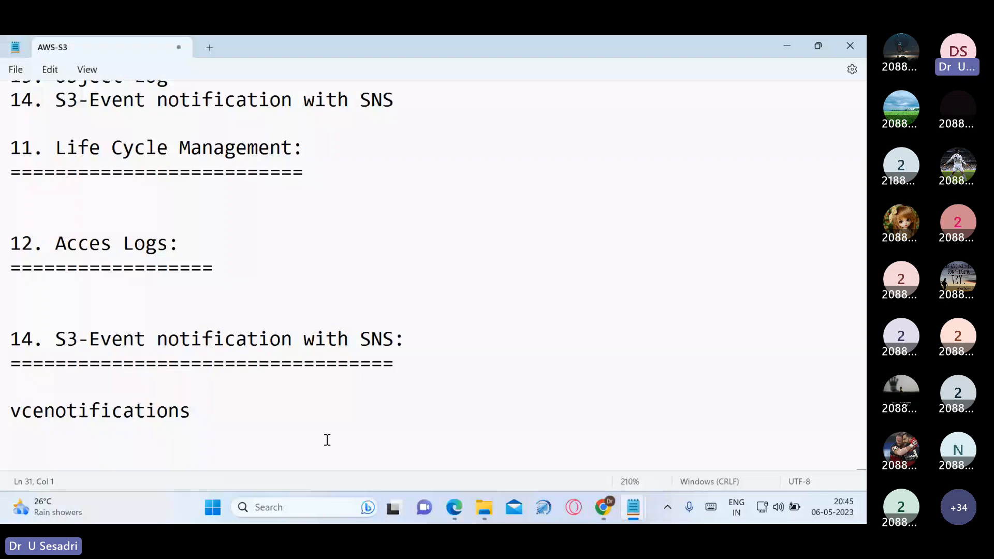
{"action": "key", "text": "alt+Tab"}
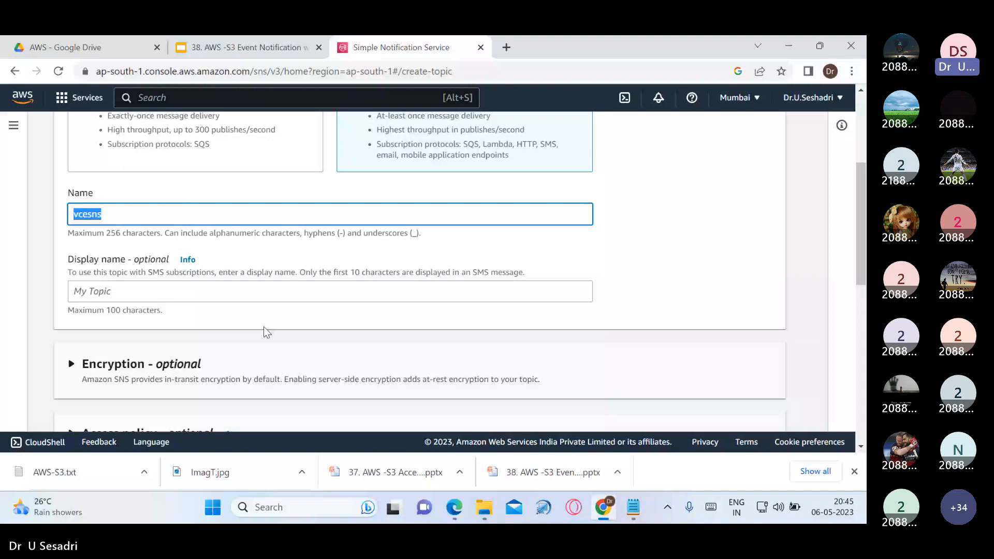
{"action": "scroll", "coordinate": [264, 328], "scroll_direction": "down", "scroll_amount": 3}
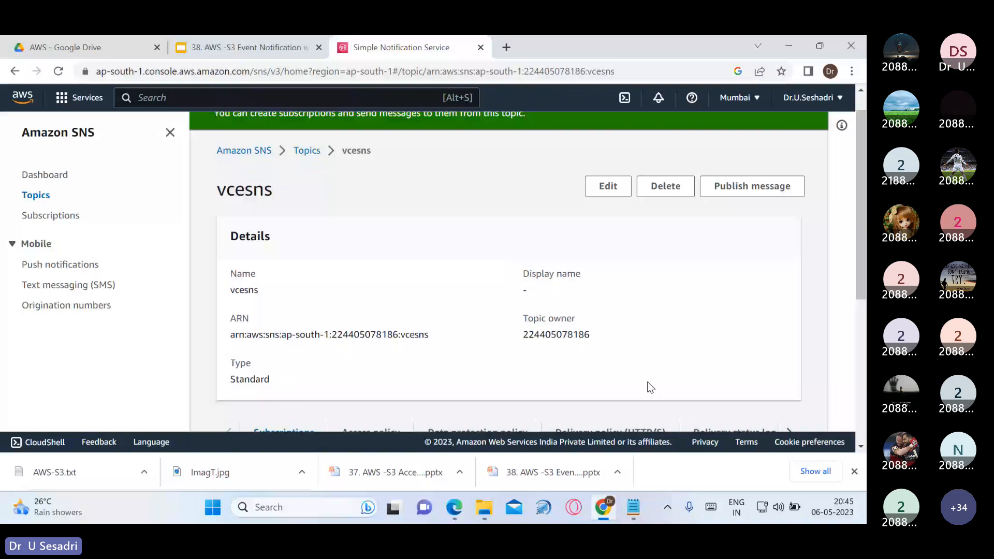
Select the vcesns topic ARN shown in the Access policy tab
{"action": "scroll", "coordinate": [813, 129], "scroll_direction": "down", "scroll_amount": 1}
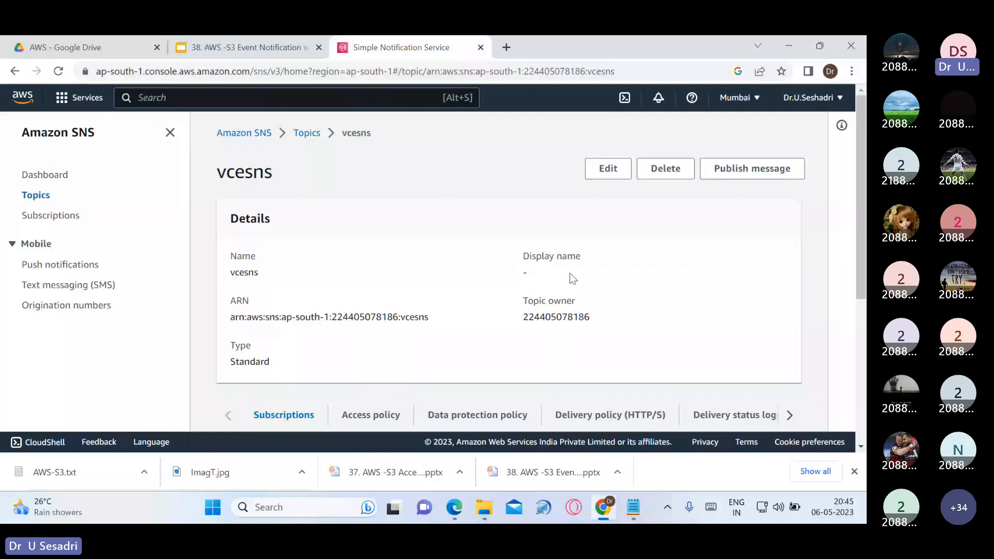
{"action": "scroll", "coordinate": [572, 278], "scroll_direction": "down", "scroll_amount": 1}
{"action": "scroll", "coordinate": [512, 342], "scroll_direction": "up", "scroll_amount": 1}
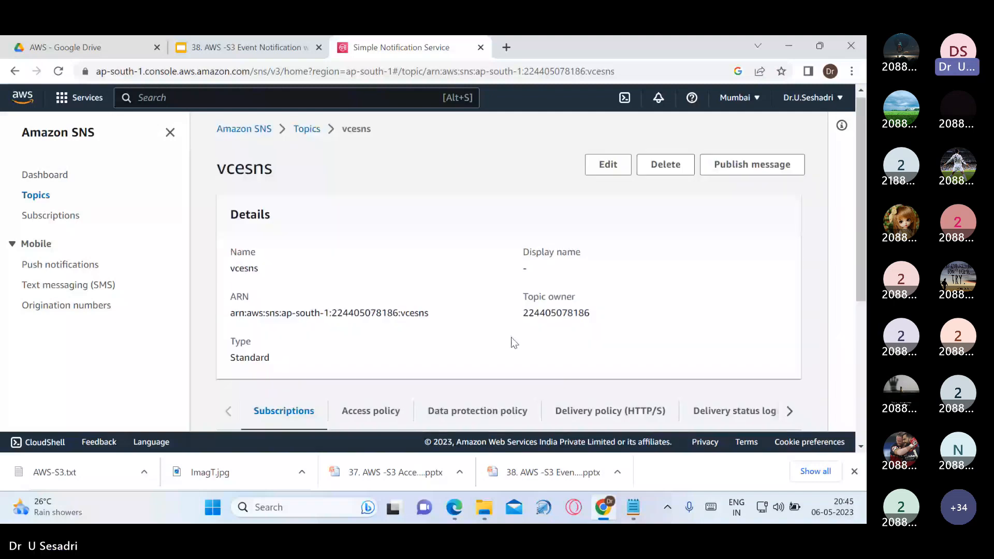
{"action": "scroll", "coordinate": [512, 342], "scroll_direction": "down", "scroll_amount": 1}
{"action": "left_click", "coordinate": [387, 357]}
{"action": "scroll", "coordinate": [392, 294], "scroll_direction": "down", "scroll_amount": 2}
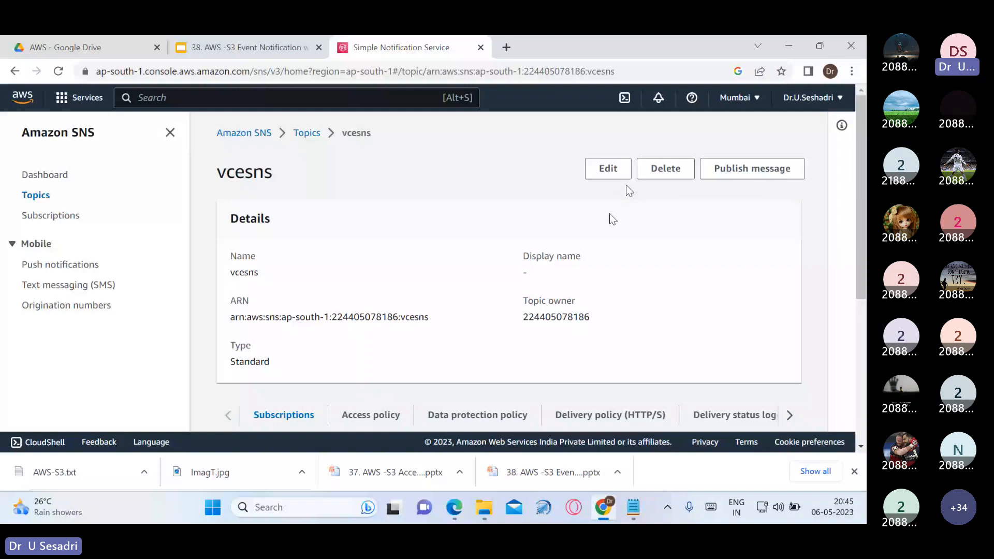
{"action": "left_click_drag", "start_coordinate": [230, 317], "coordinate": [275, 326]}
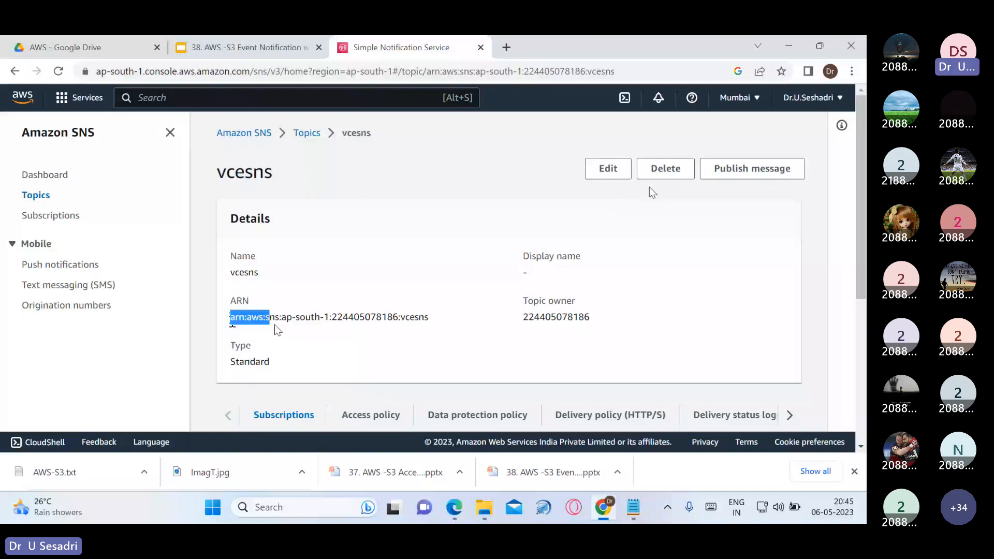
{"action": "left_click_drag", "start_coordinate": [275, 325], "coordinate": [429, 321]}
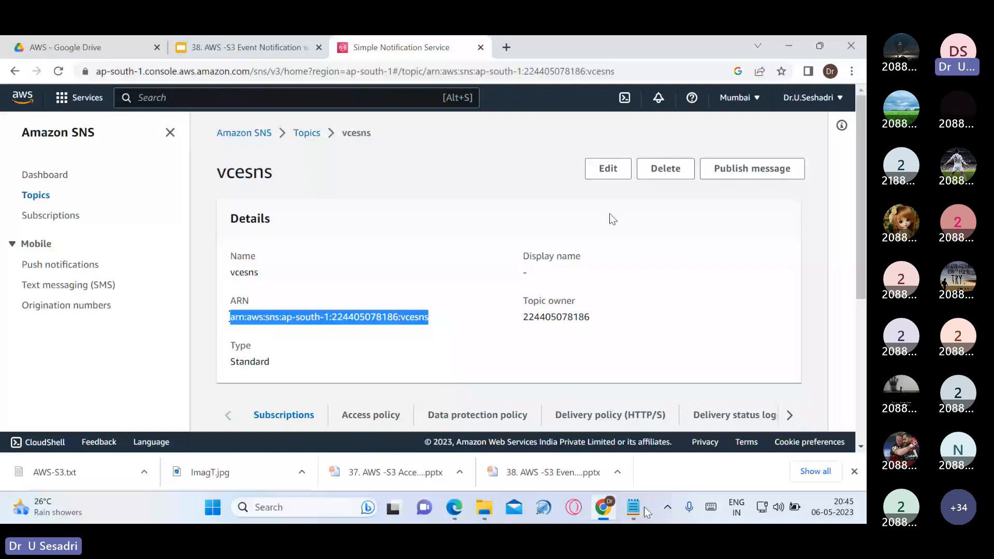
Paste the ARN into the notes under vcesns and open the topic for editing
{"action": "left_click", "coordinate": [250, 47]}
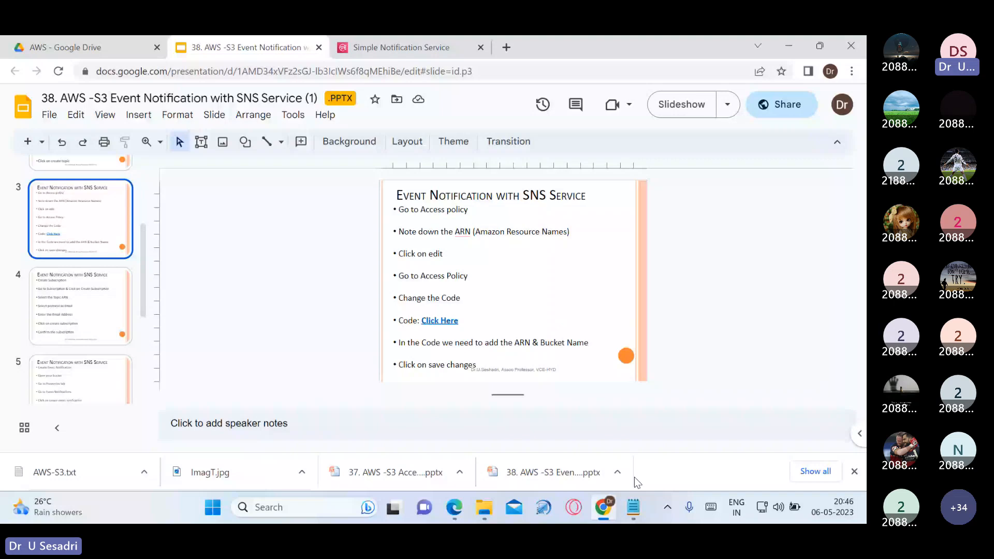
{"action": "left_click", "coordinate": [633, 507]}
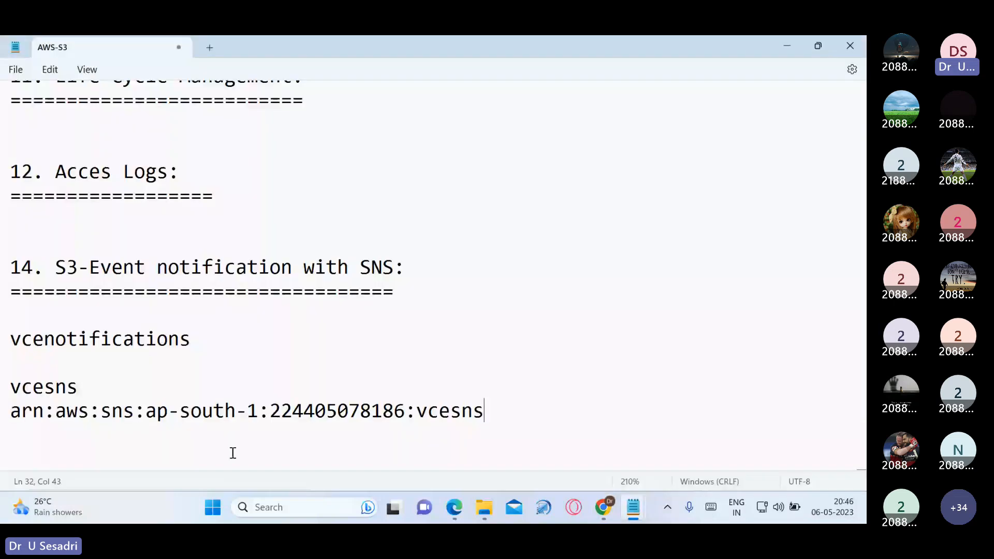
{"action": "left_click", "coordinate": [777, 45]}
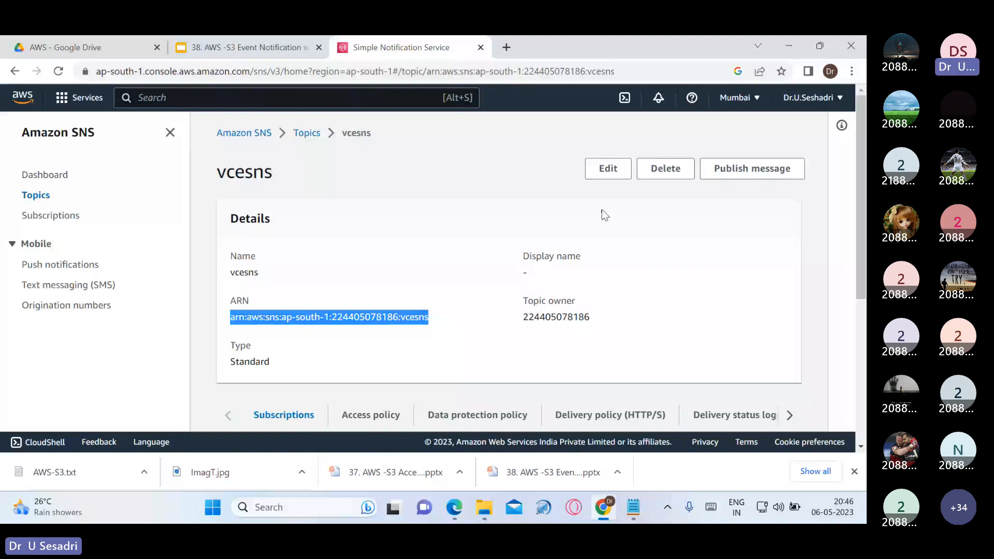
{"action": "left_click", "coordinate": [547, 197]}
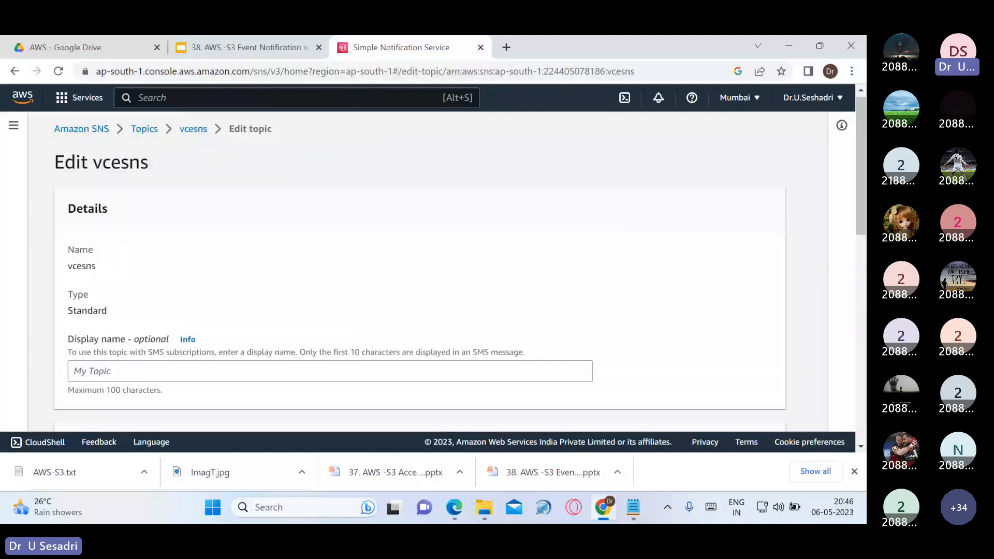
Expand the Access policy section to reveal the default vcesns policy JSON
{"action": "scroll", "coordinate": [326, 286], "scroll_direction": "down", "scroll_amount": 5}
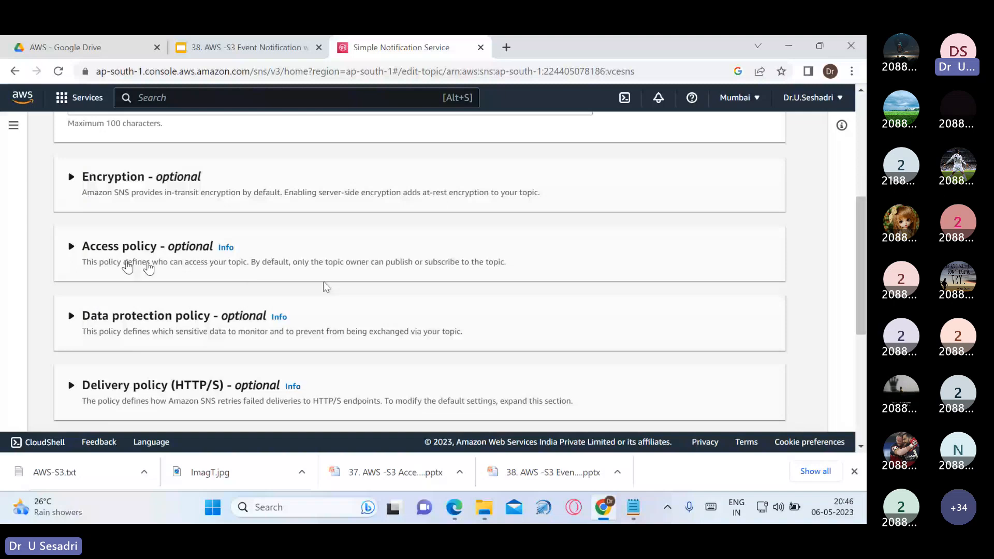
{"action": "left_click", "coordinate": [72, 247]}
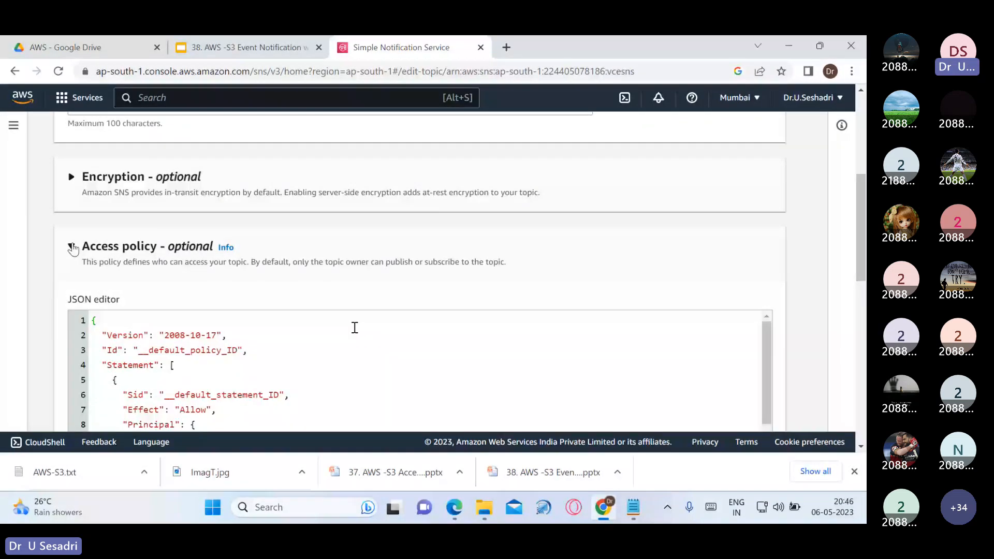
{"action": "scroll", "coordinate": [256, 360], "scroll_direction": "down", "scroll_amount": 2}
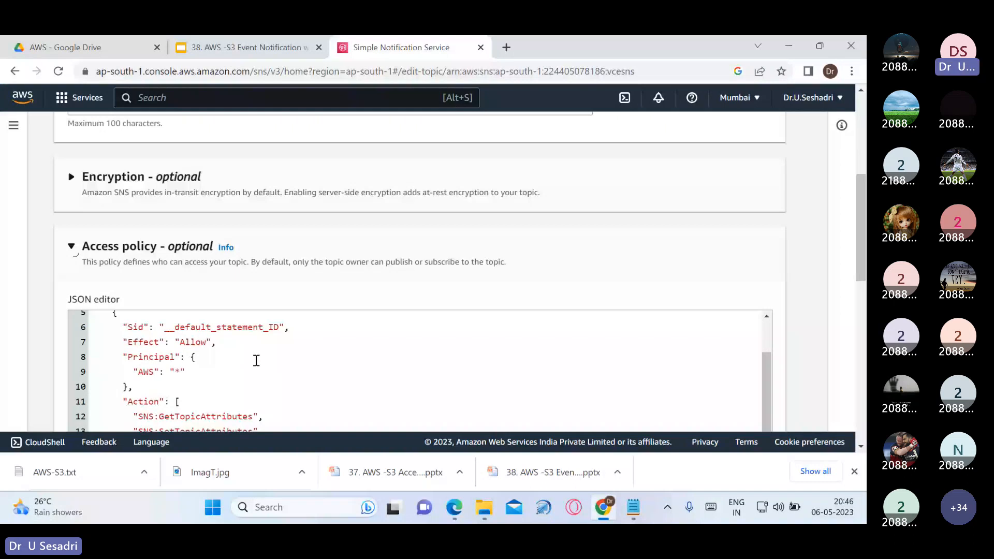
Copy the JSON from the linked S3 Event Notification Code.txt template and return to the notes
{"action": "left_click", "coordinate": [249, 48]}
{"action": "left_click", "coordinate": [678, 103]}
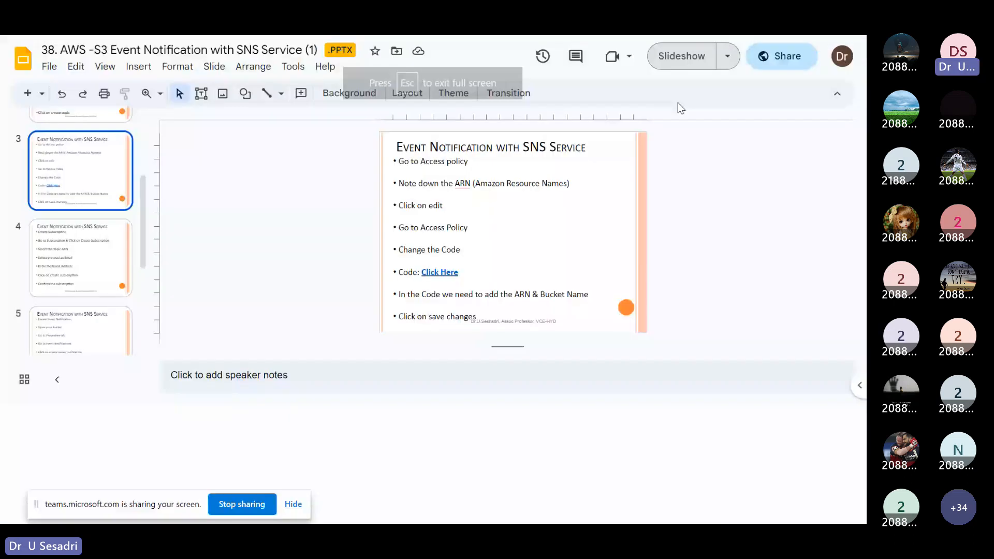
{"action": "left_click", "coordinate": [334, 351]}
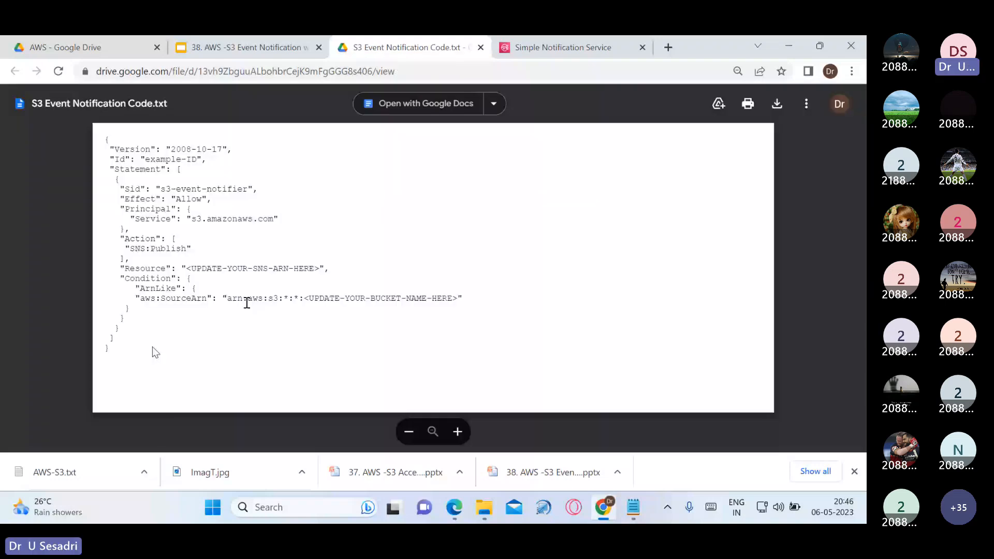
{"action": "key", "text": "ctrl+a"}
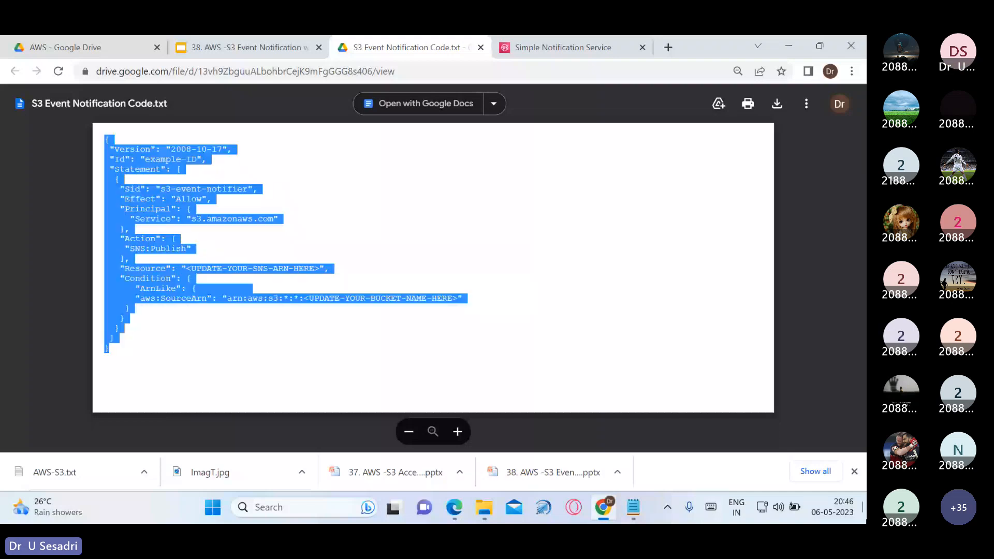
{"action": "left_click", "coordinate": [518, 253]}
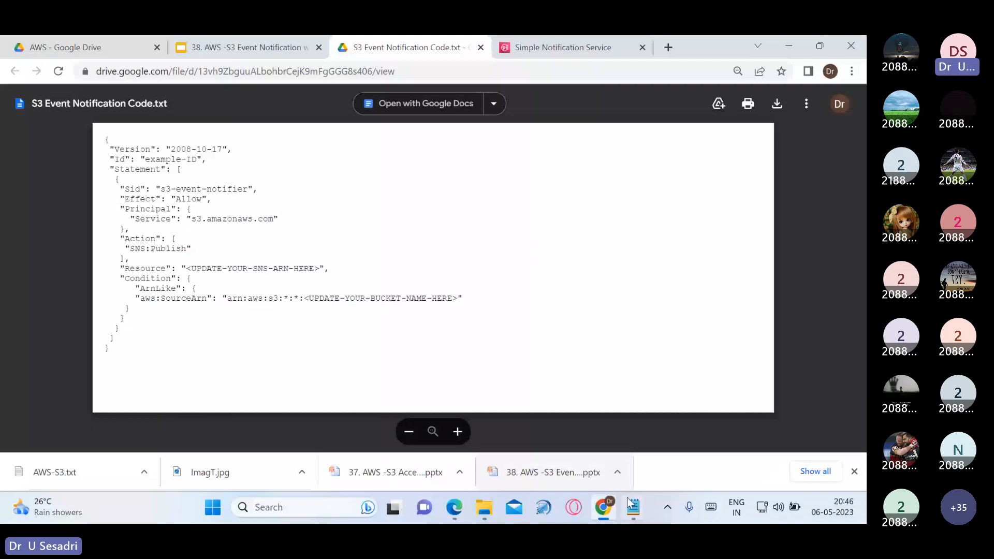
{"action": "left_click", "coordinate": [632, 505]}
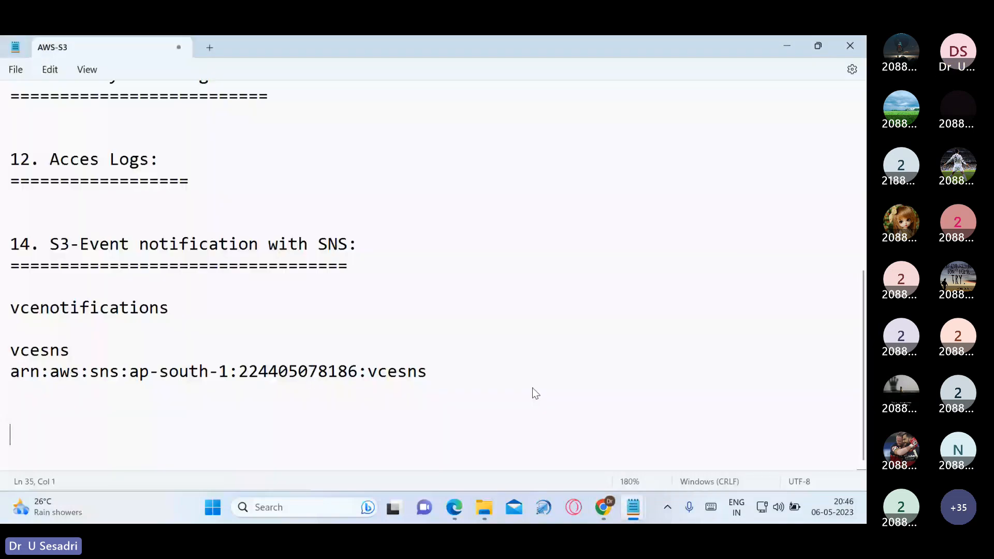
Paste the policy template into the notes and set its Resource to the vcesns topic ARN
{"action": "scroll", "coordinate": [583, 333], "scroll_direction": "down", "scroll_amount": 1}
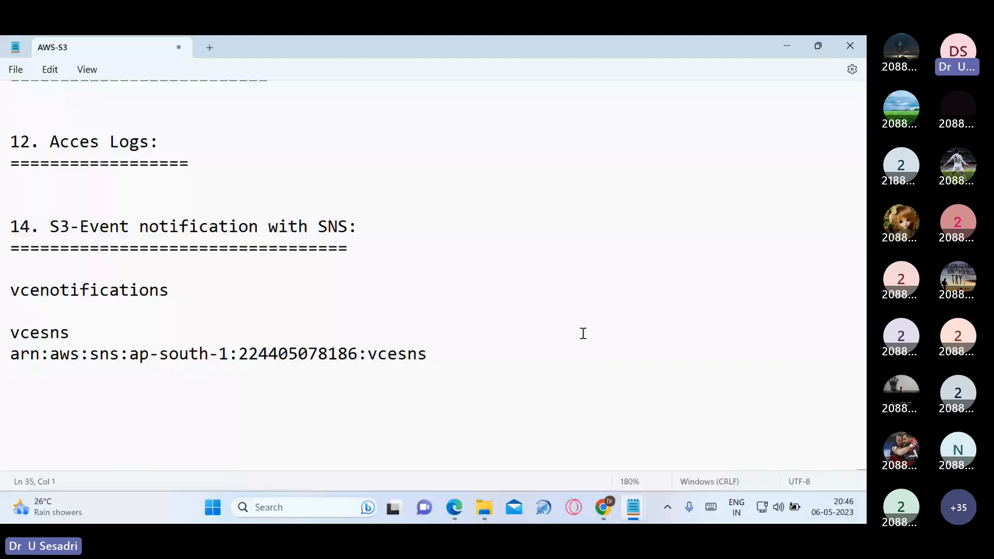
{"action": "type", "text": "{  \"Version\": \"2012-10-17\",  \"Id\": \"example-ID\",  \"Statement\": [   {    \"Sid\": \"s3-event-notifier\",    \"Effect\": \"Allow\",    \"Principal\": {      \"Service\": \"s3.amazonaws.com\"    },    \"Action\": [     \"SNS:Publish\"    ],    \"Resource\": \"<UPDATE-YOUR-SNS-ARN-HERE>\",    \"Condition\": {       \"ArnLike\": {       \"aws:SourceArn\": \"arn:aws:s3:*:*:<UPDATE-YOUR-BUCKET-NAME-HERE>\"     }    }   }  ] }"}
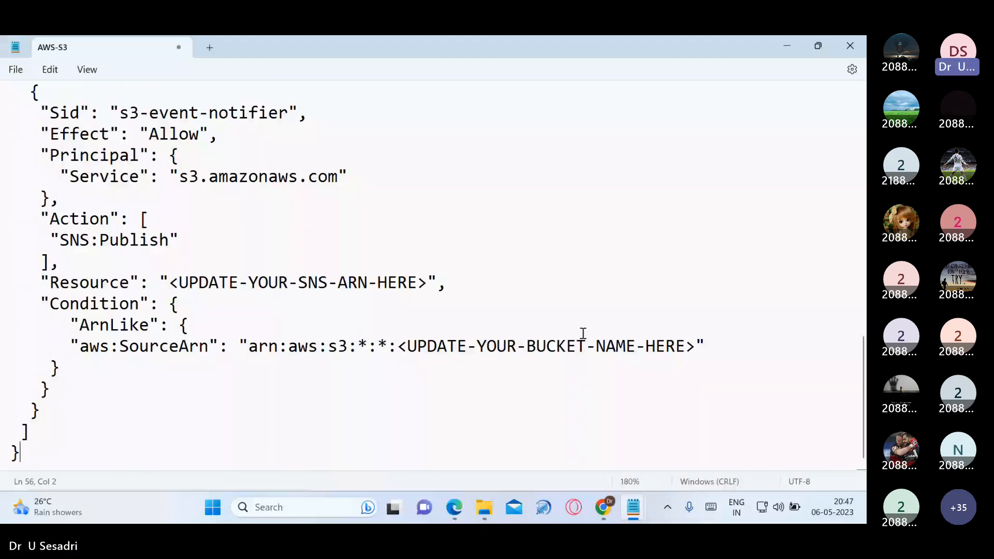
{"action": "left_click", "coordinate": [362, 406]}
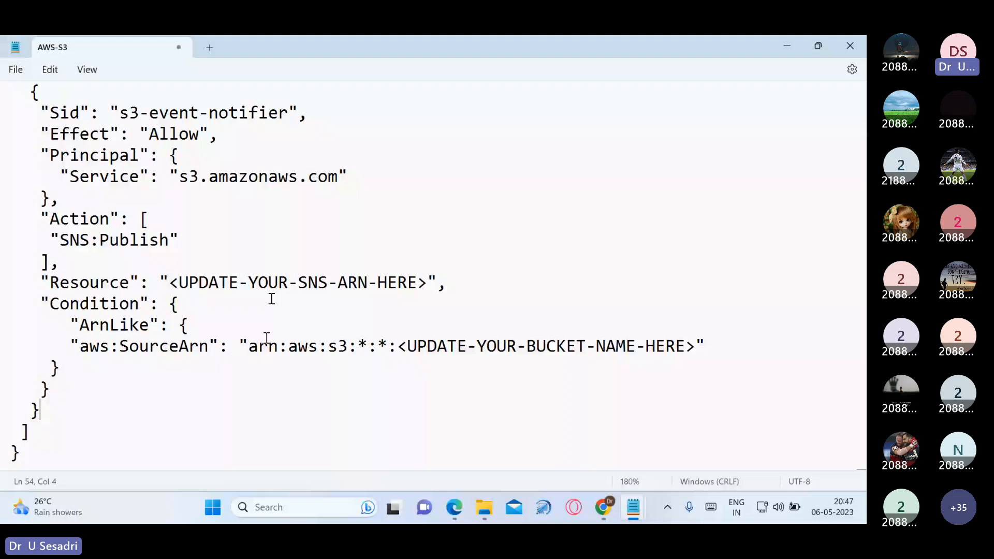
{"action": "scroll", "coordinate": [271, 298], "scroll_direction": "up", "scroll_amount": 4}
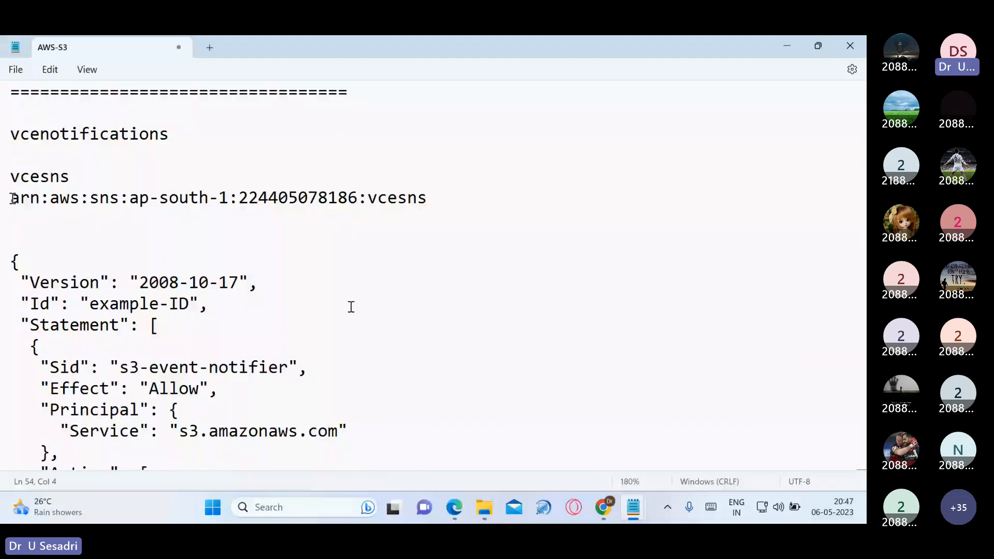
{"action": "left_click_drag", "start_coordinate": [11, 199], "coordinate": [432, 201]}
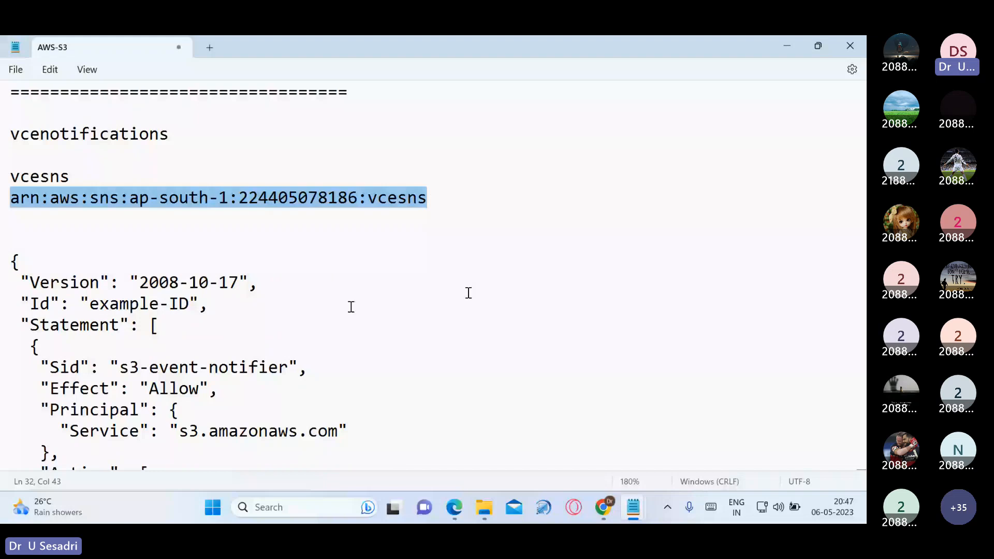
{"action": "scroll", "coordinate": [197, 294], "scroll_direction": "down", "scroll_amount": 4}
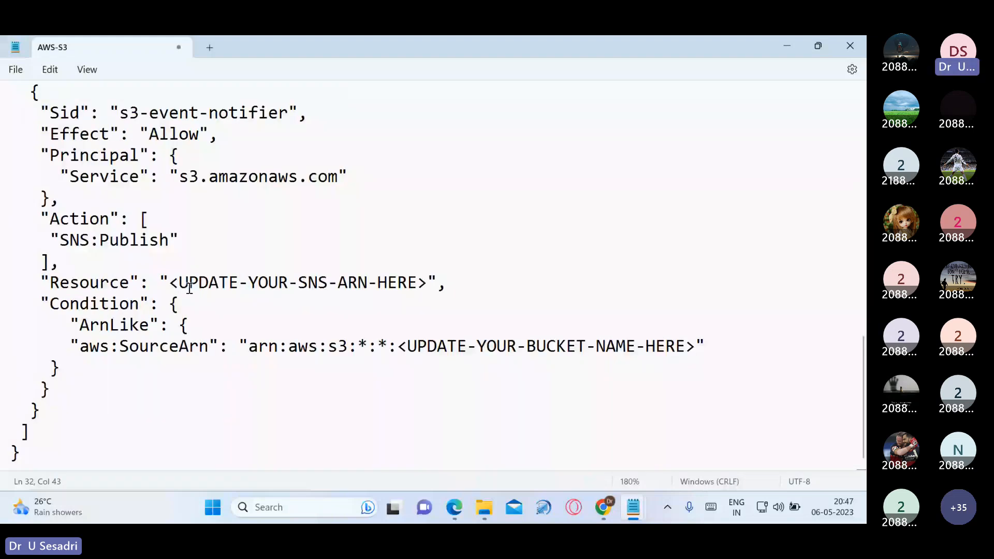
{"action": "left_click_drag", "start_coordinate": [170, 282], "coordinate": [426, 283]}
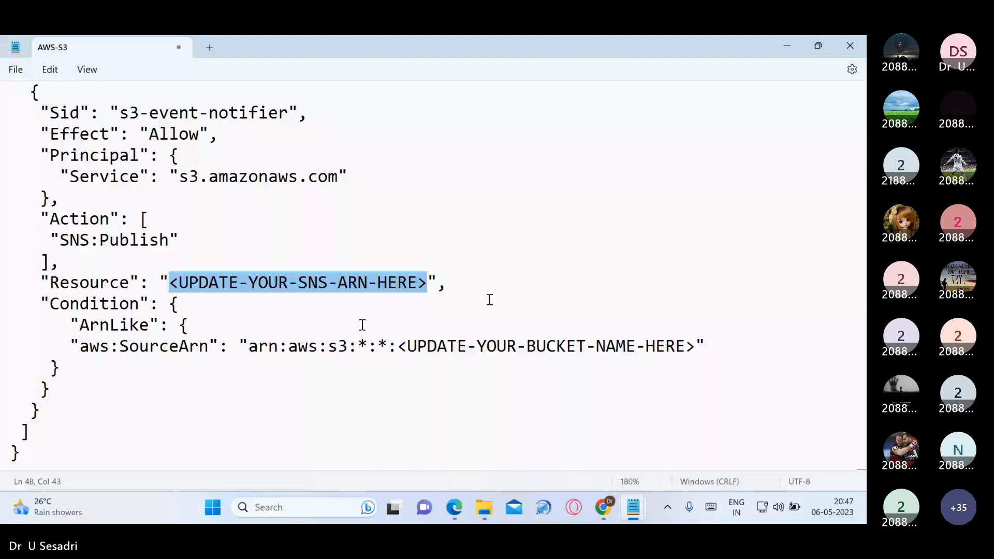
{"action": "key", "text": "ctrl+v"}
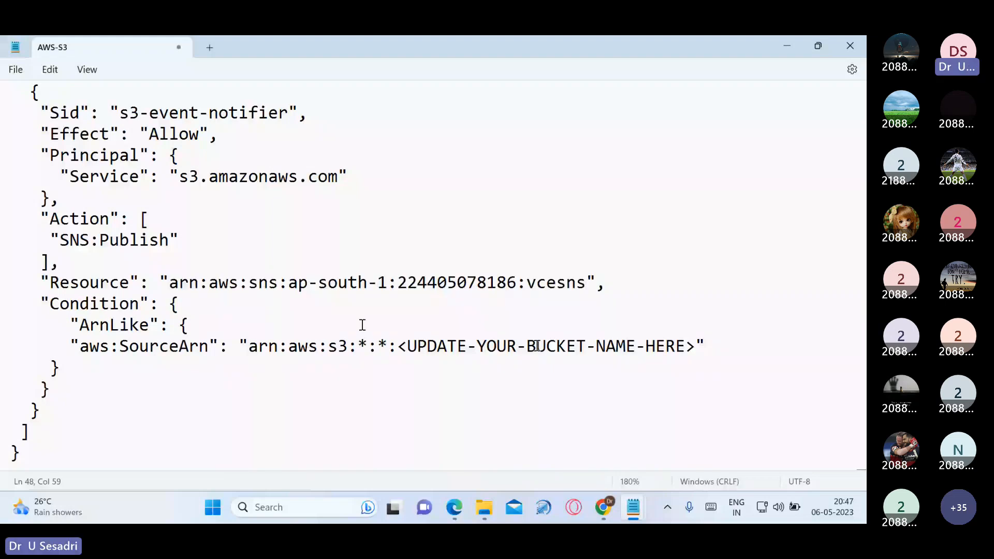
Put vcenotifications into the SourceArn, select the whole JSON policy, and switch to the browser
{"action": "left_click", "coordinate": [450, 364]}
{"action": "scroll", "coordinate": [56, 158], "scroll_direction": "up", "scroll_amount": 4}
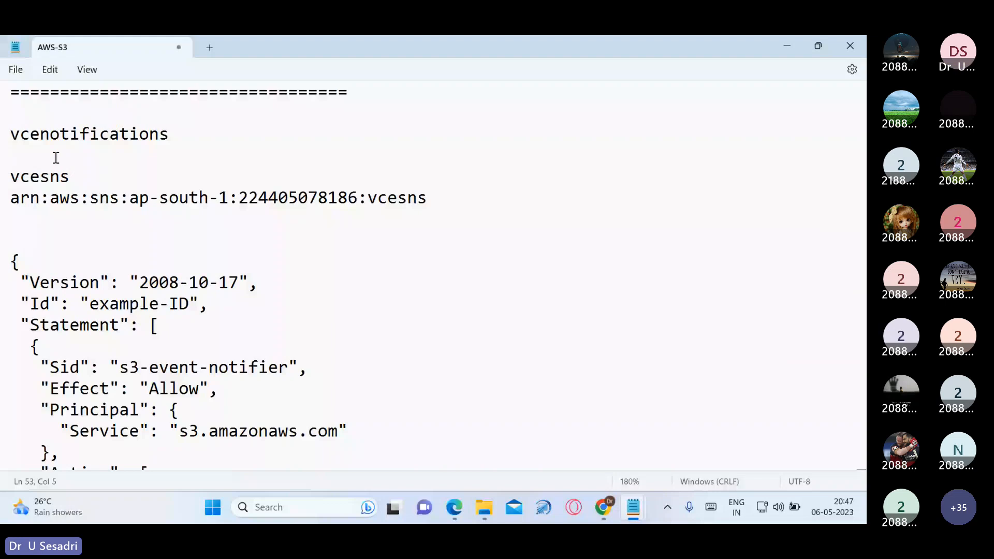
{"action": "left_click_drag", "start_coordinate": [10, 135], "coordinate": [179, 137]}
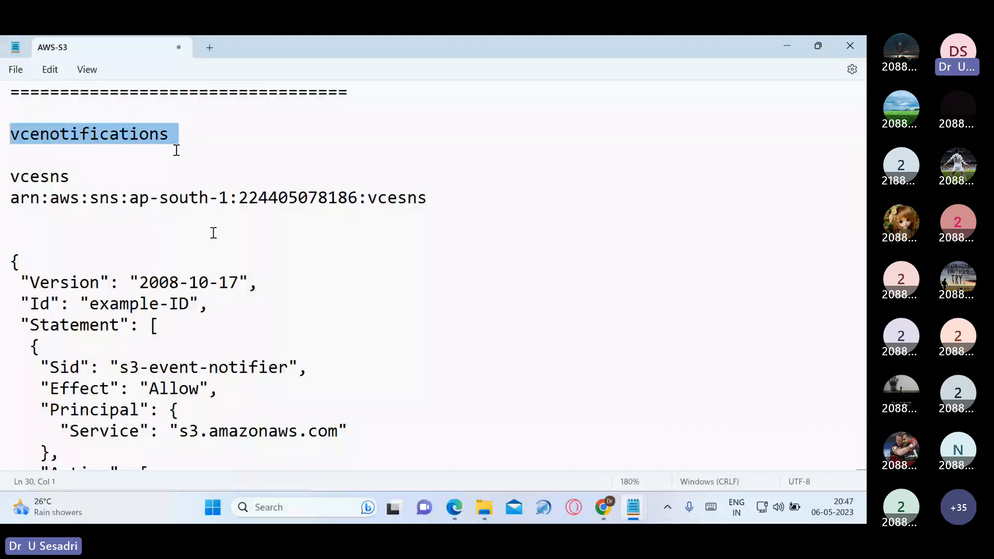
{"action": "key", "text": "shift+Left"}
{"action": "scroll", "coordinate": [365, 254], "scroll_direction": "down", "scroll_amount": 5}
{"action": "left_click_drag", "start_coordinate": [397, 311], "coordinate": [685, 311]}
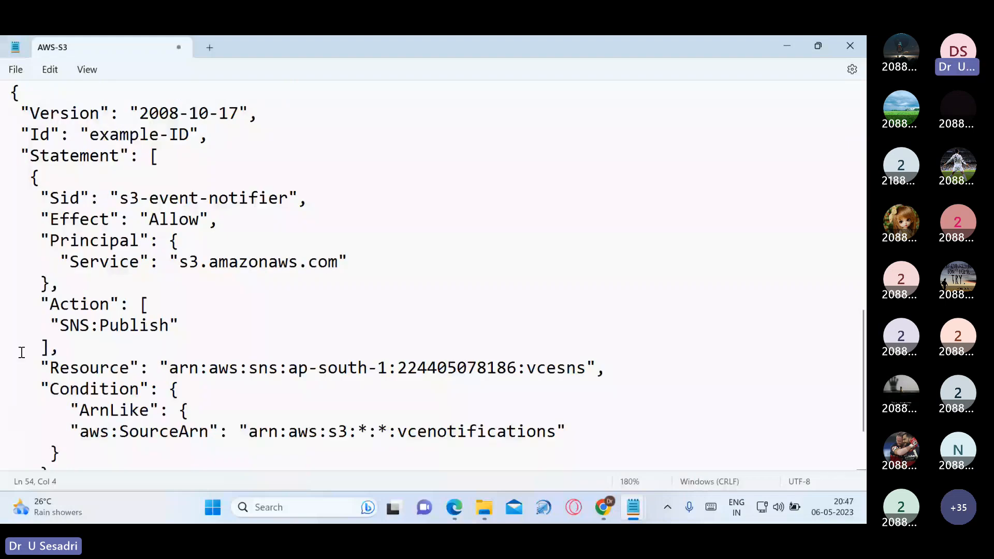
{"action": "scroll", "coordinate": [22, 353], "scroll_direction": "up", "scroll_amount": 1}
{"action": "left_click_drag", "start_coordinate": [11, 164], "coordinate": [114, 366]}
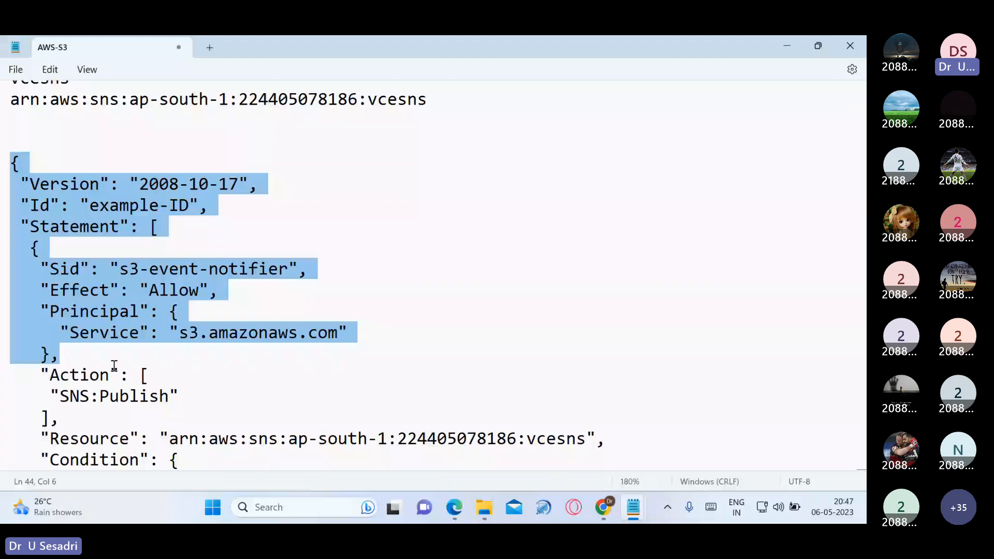
{"action": "key", "text": "ctrl+shift+End"}
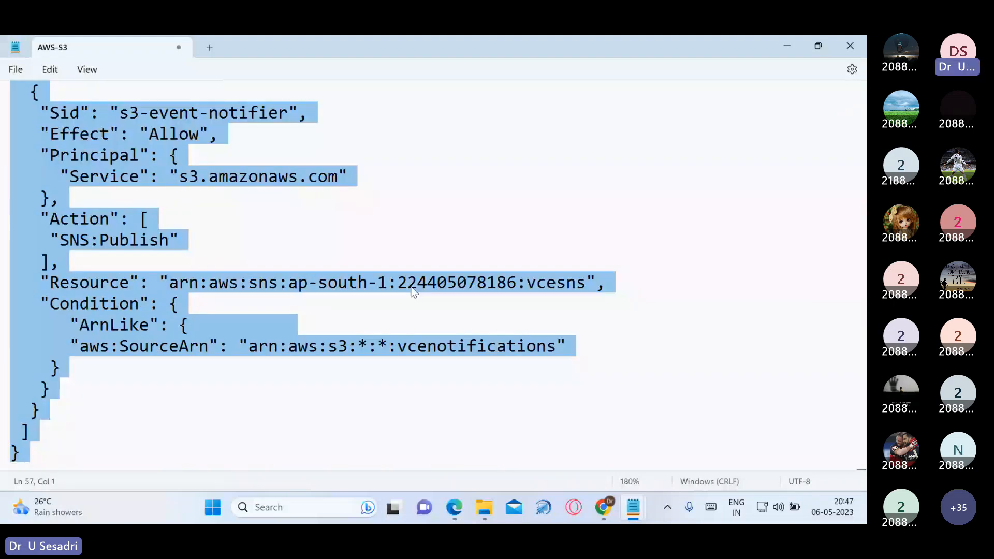
{"action": "key", "text": "alt+Tab"}
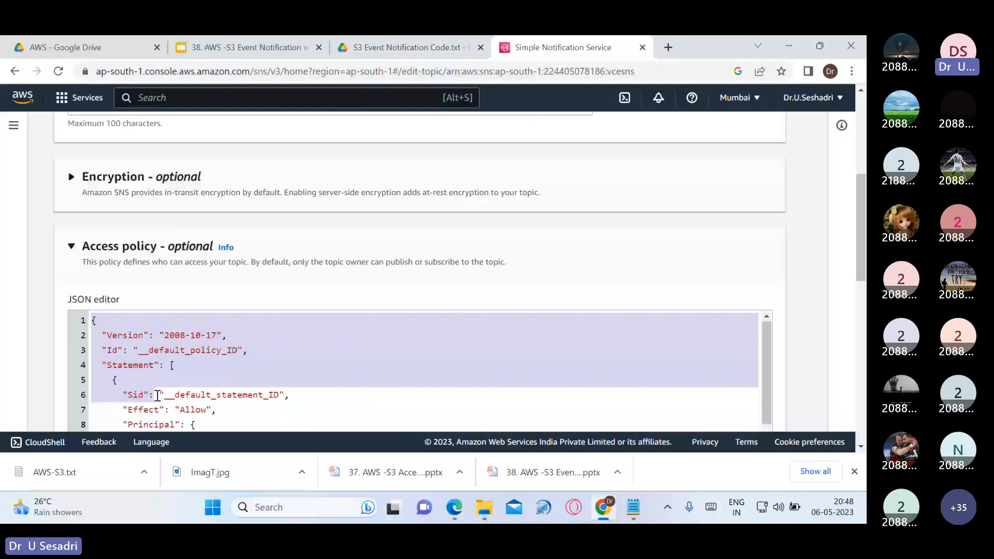
Clear the vcesns access policy, paste in the S3 publish policy, and save the topic
{"action": "left_click_drag", "start_coordinate": [157, 394], "coordinate": [313, 391]}
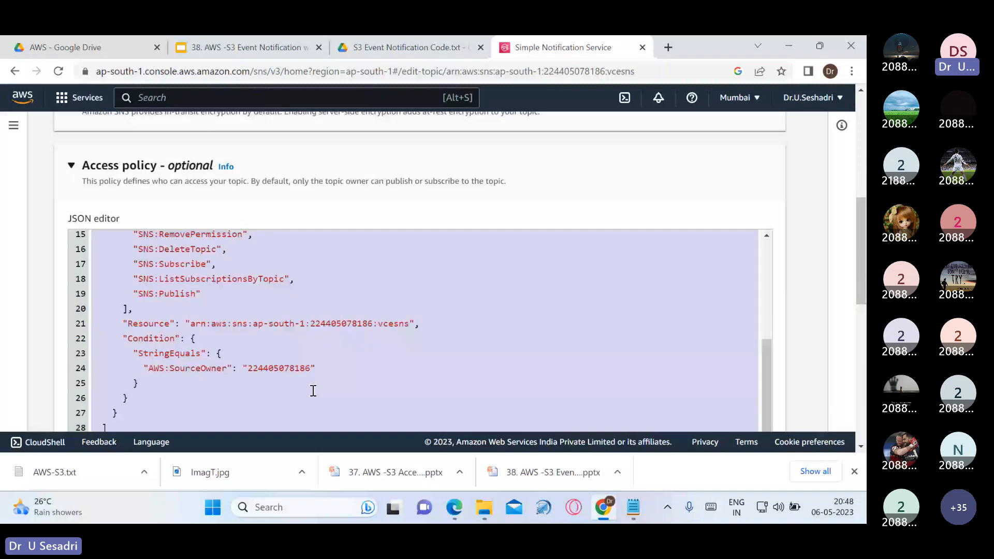
{"action": "key", "text": "alt+Tab"}
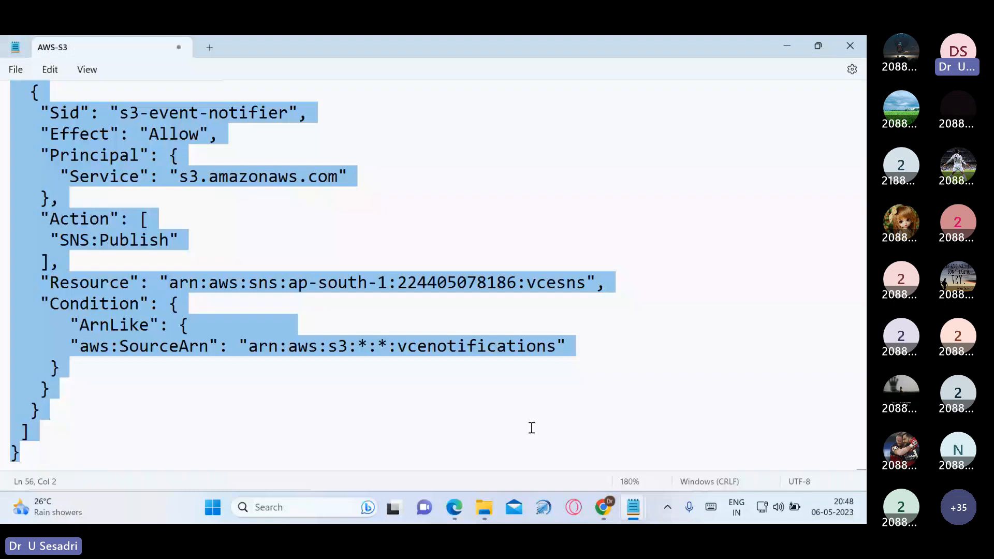
{"action": "key", "text": "alt+Tab"}
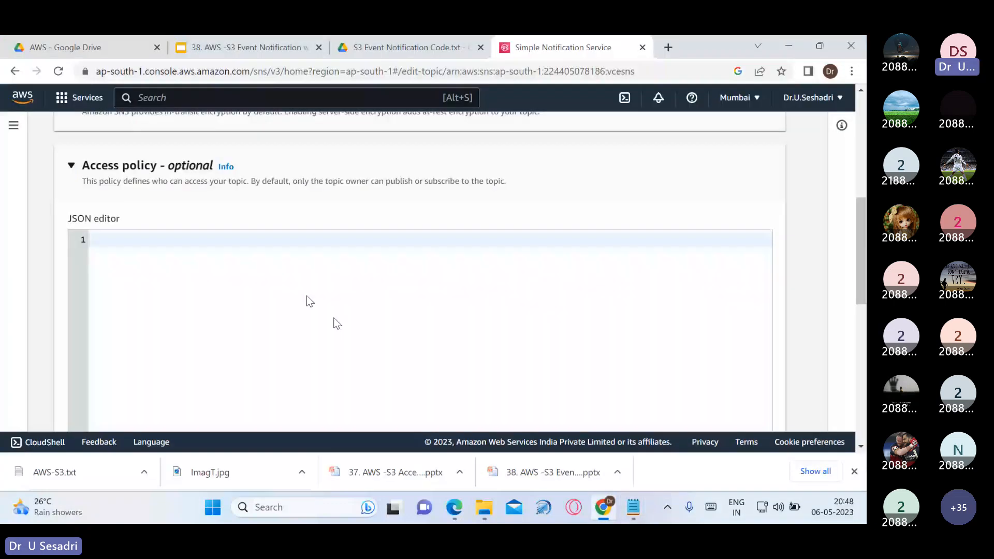
{"action": "left_click", "coordinate": [134, 239]}
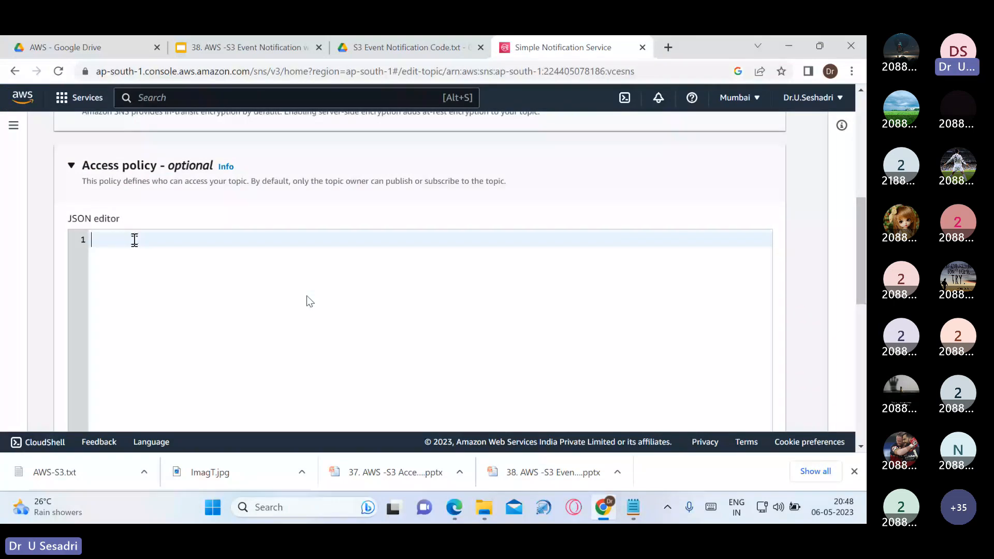
{"action": "key", "text": "ctrl+v"}
{"action": "scroll", "coordinate": [532, 349], "scroll_direction": "down", "scroll_amount": 15}
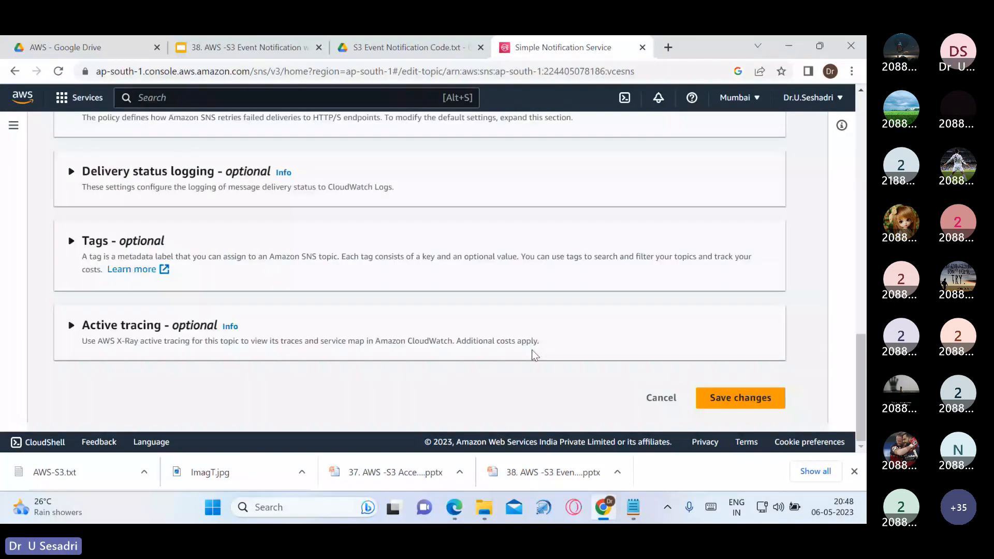
{"action": "left_click", "coordinate": [704, 409]}
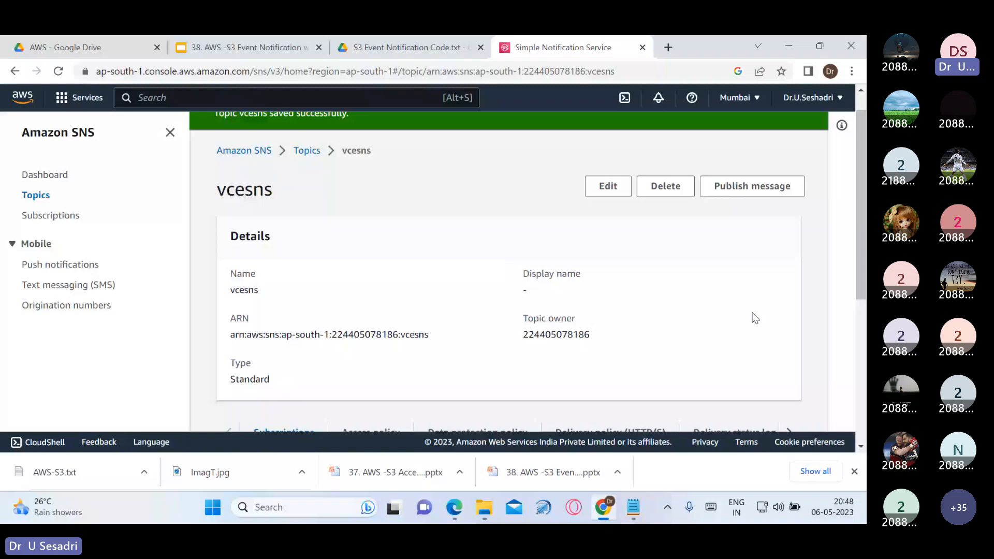
Dismiss the saved banner, check vcesns has no subscriptions, and begin a new subscription
{"action": "scroll", "coordinate": [755, 310], "scroll_direction": "up", "scroll_amount": 1}
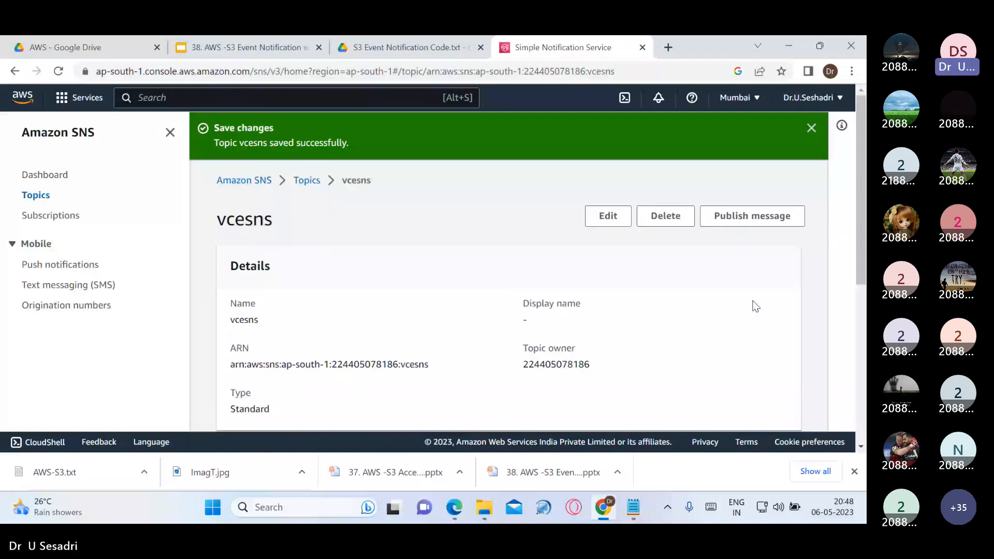
{"action": "left_click", "coordinate": [811, 129]}
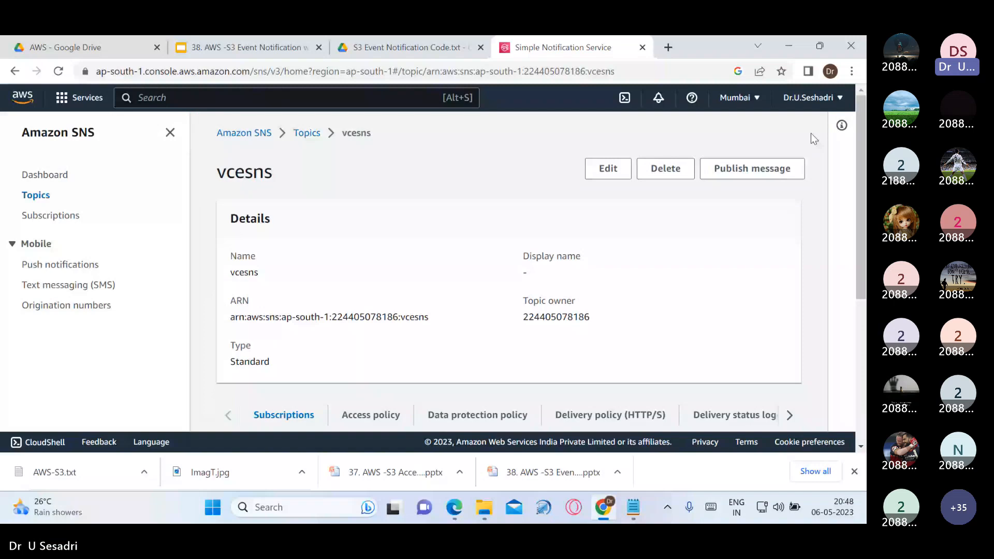
{"action": "scroll", "coordinate": [412, 333], "scroll_direction": "down", "scroll_amount": 1}
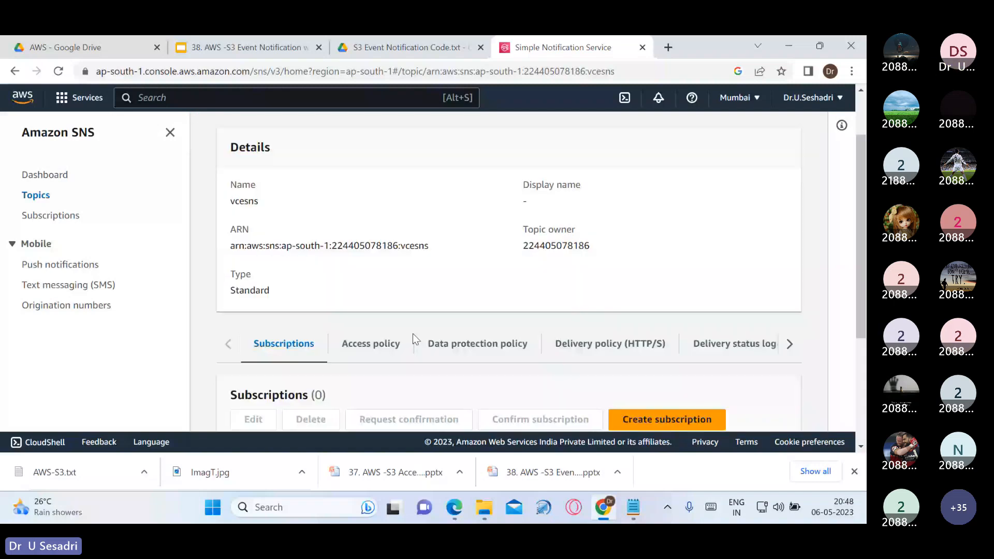
{"action": "scroll", "coordinate": [412, 333], "scroll_direction": "down", "scroll_amount": 3}
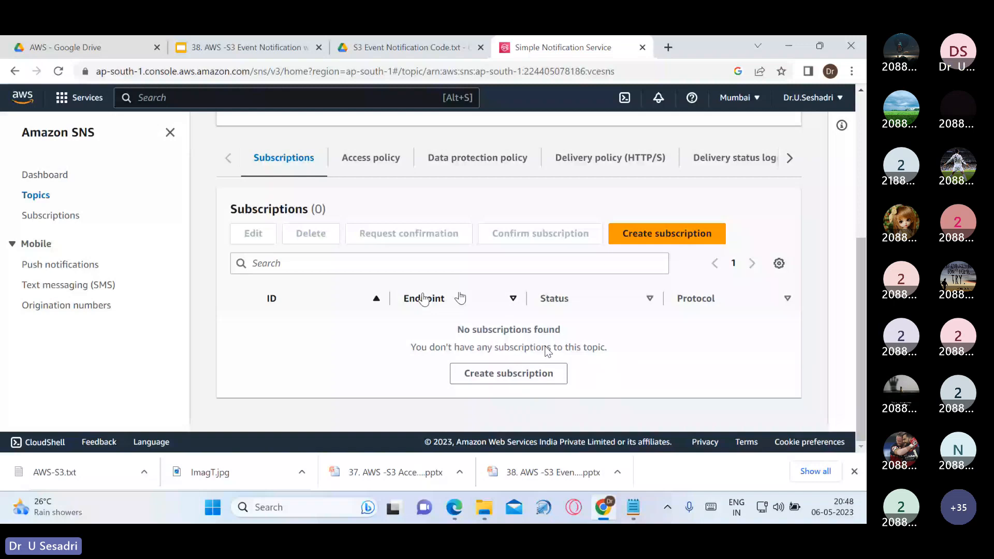
{"action": "left_click", "coordinate": [645, 240]}
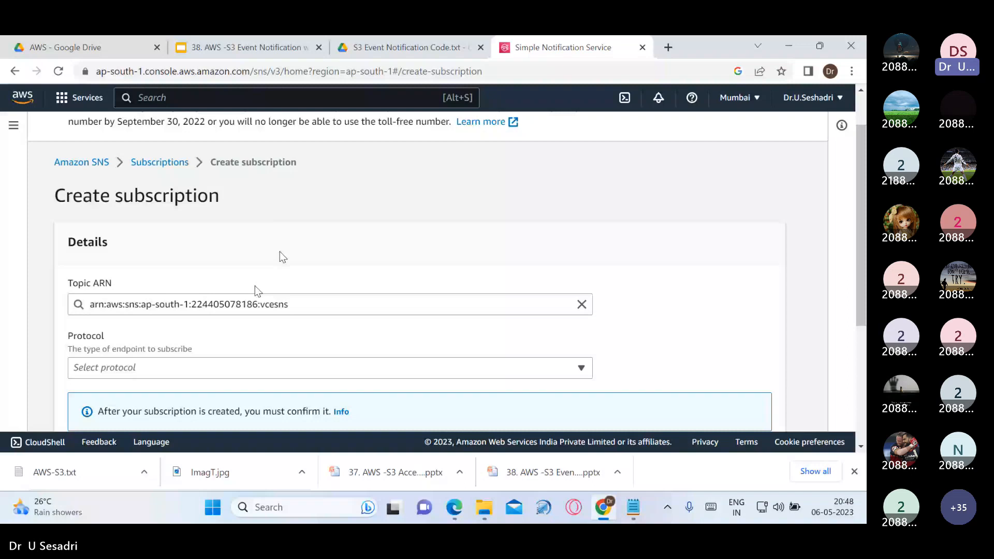
Create an Email-protocol subscription to vcesns with the user's Gmail address as endpoint
{"action": "scroll", "coordinate": [255, 288], "scroll_direction": "down", "scroll_amount": 1}
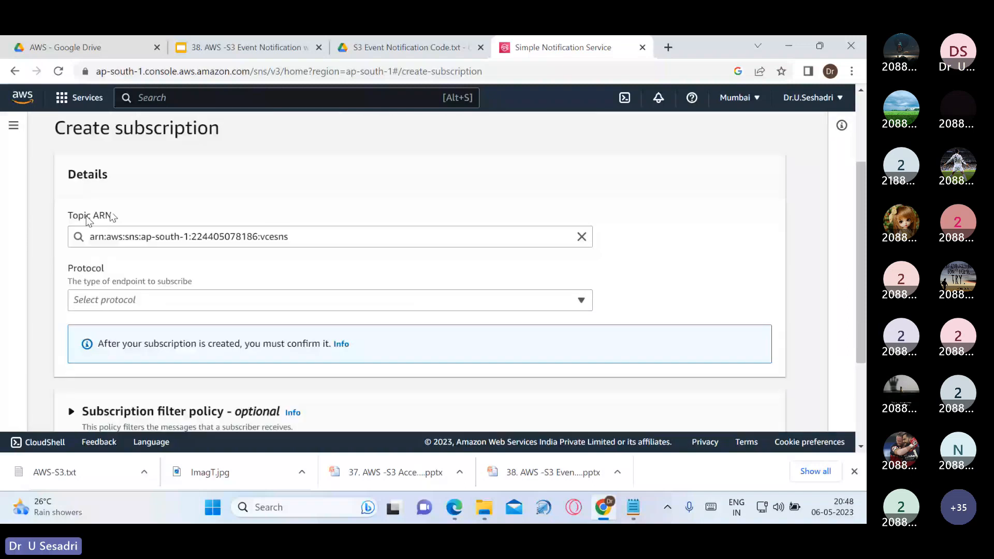
{"action": "left_click", "coordinate": [577, 300]}
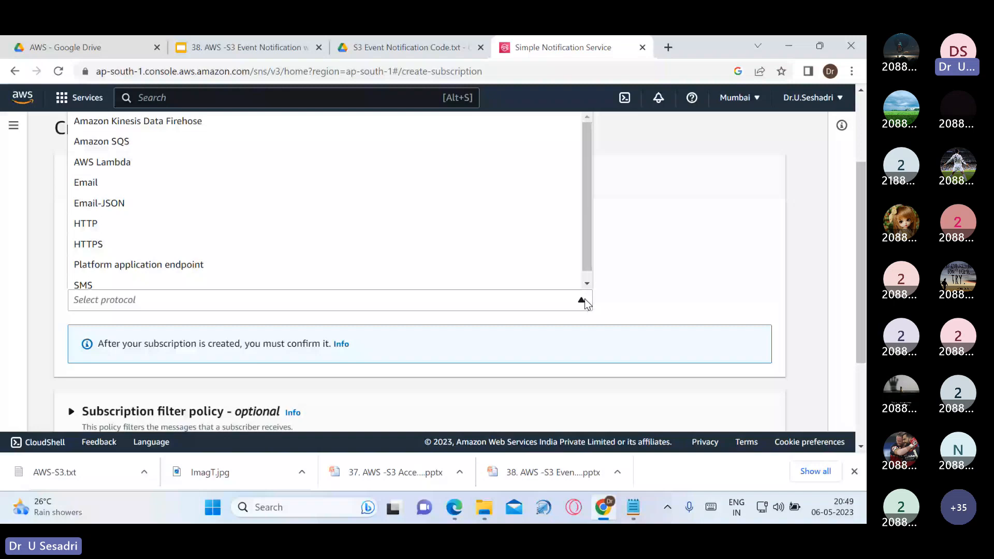
{"action": "left_click", "coordinate": [388, 181]}
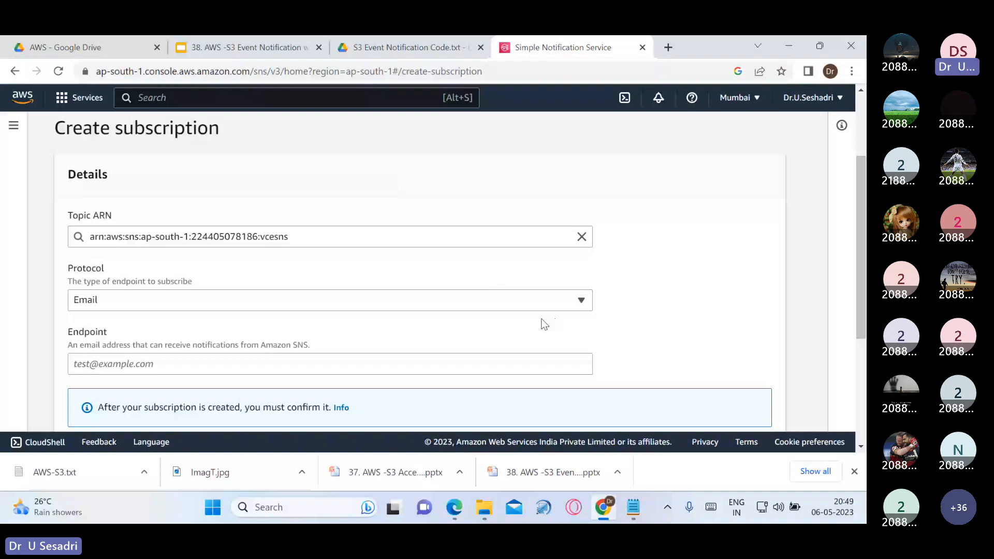
{"action": "scroll", "coordinate": [523, 311], "scroll_direction": "down", "scroll_amount": 1}
{"action": "left_click", "coordinate": [498, 295]}
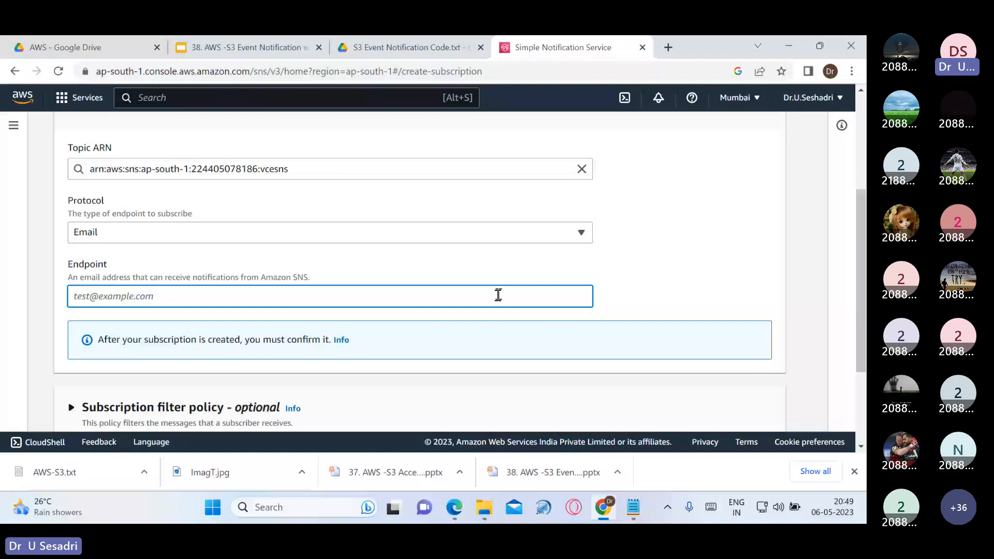
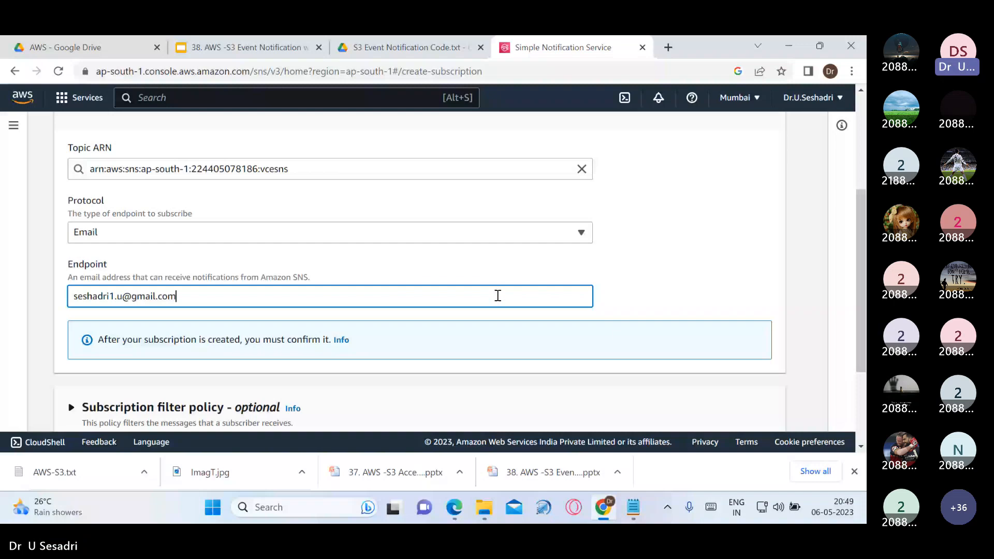
{"action": "scroll", "coordinate": [498, 295], "scroll_direction": "down", "scroll_amount": 3}
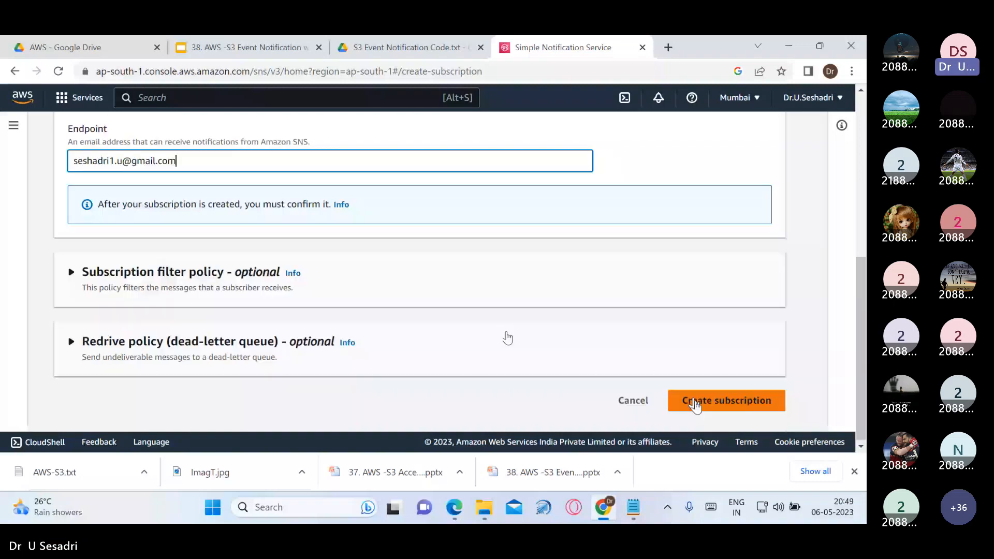
{"action": "left_click", "coordinate": [695, 405]}
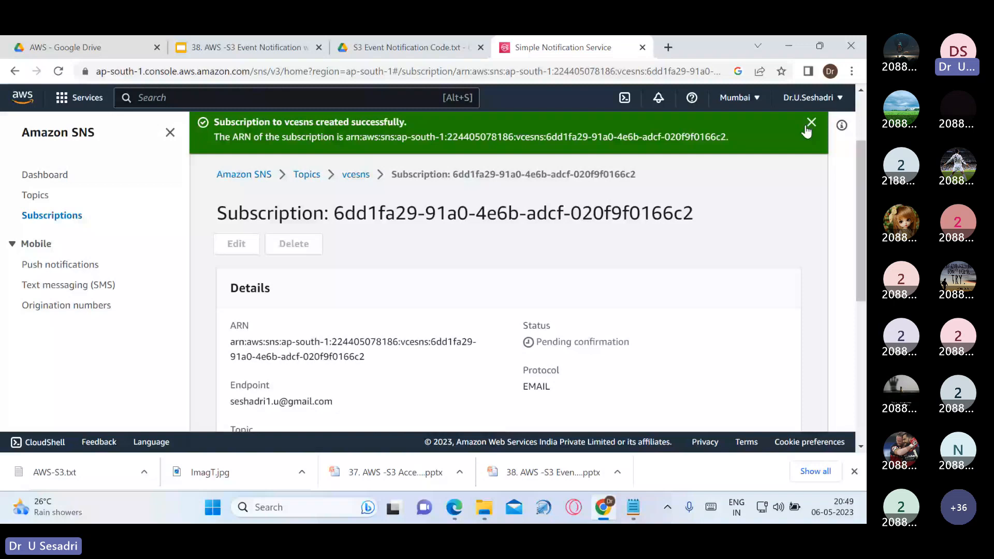
Dismiss the created notice, note Status: Pending confirmation, and open a new Google tab
{"action": "left_click", "coordinate": [808, 125]}
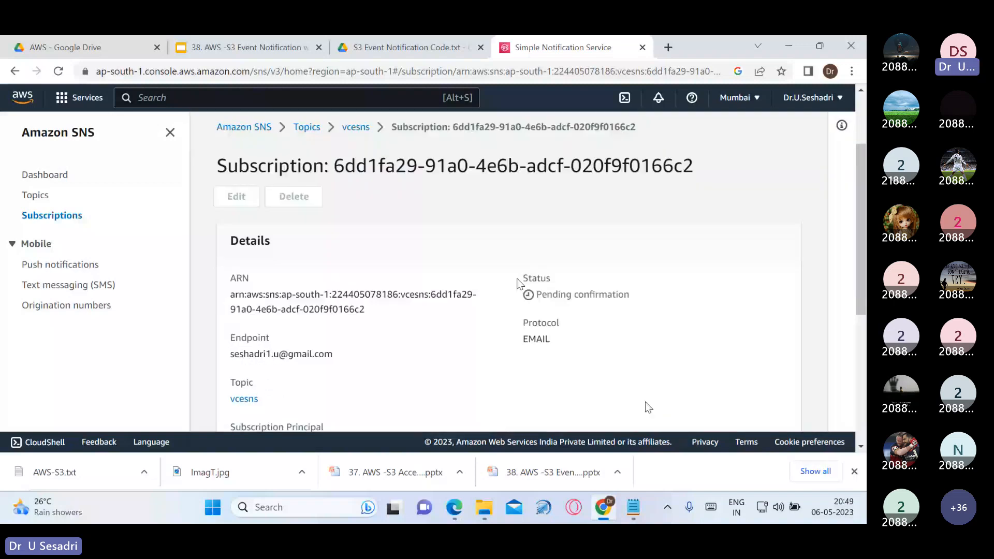
{"action": "left_click_drag", "start_coordinate": [520, 280], "coordinate": [564, 296]}
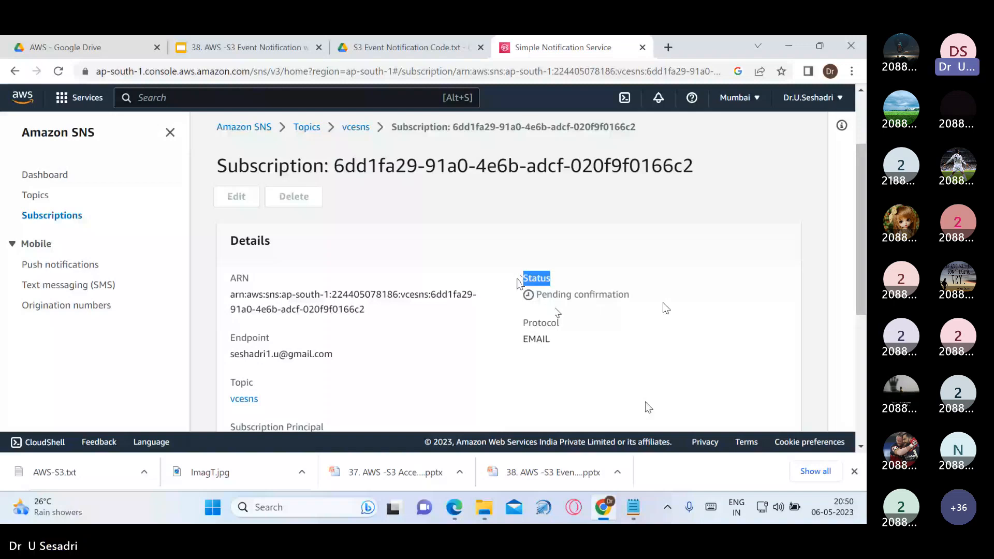
{"action": "key", "text": "ctrl+t"}
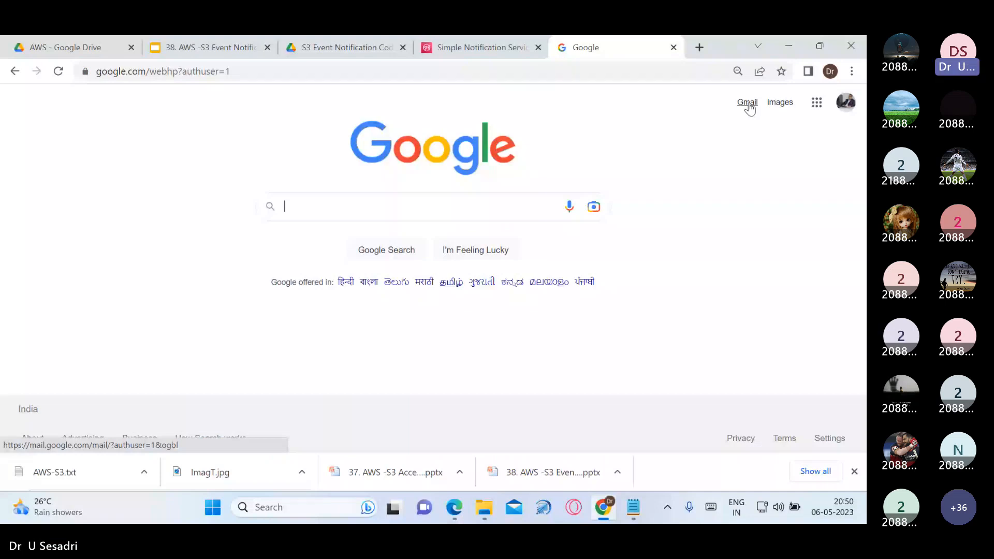
Open the AWS Notification - Subscription Confirmation email in Gmail and confirm the subscription
{"action": "left_click", "coordinate": [747, 103]}
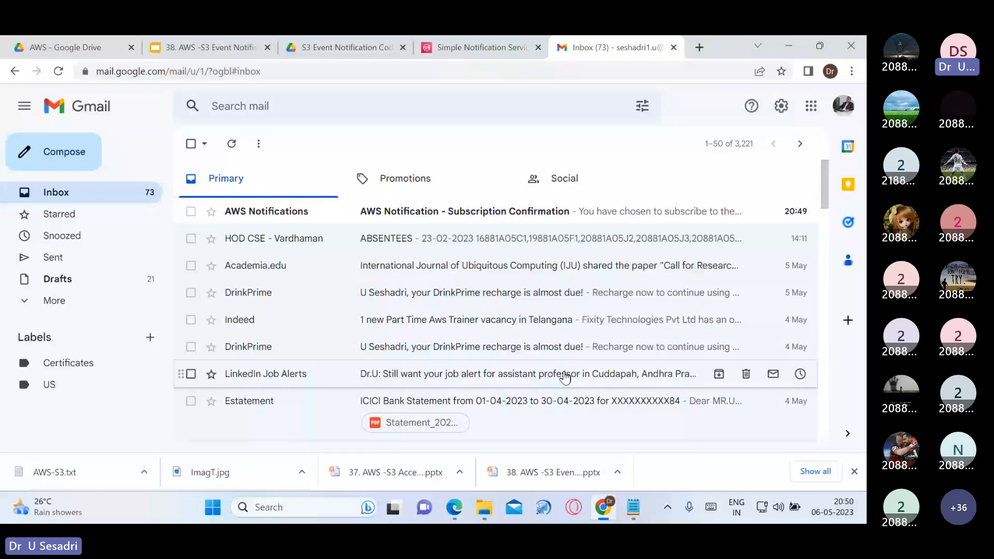
{"action": "left_click", "coordinate": [464, 212]}
{"action": "key", "text": "ctrl+plus"}
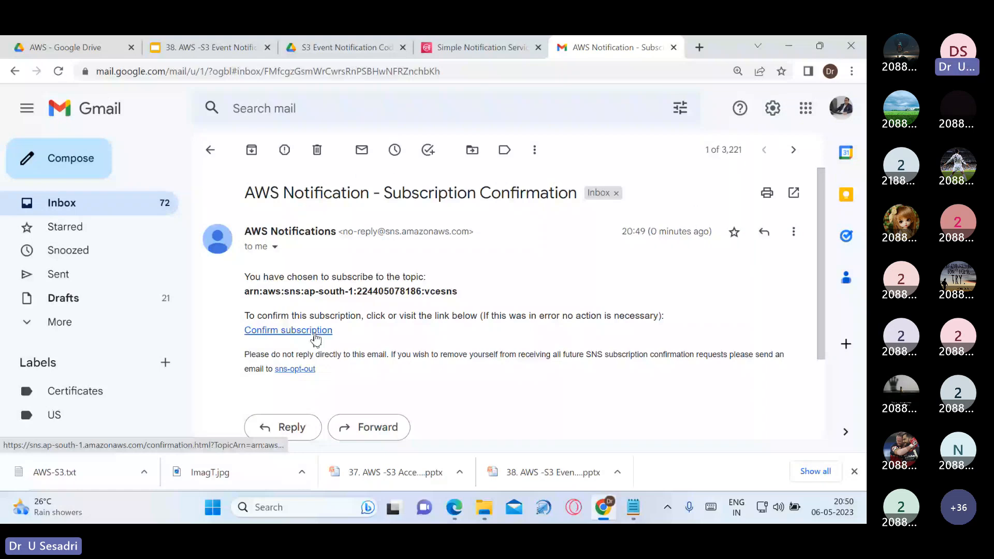
{"action": "left_click", "coordinate": [315, 331]}
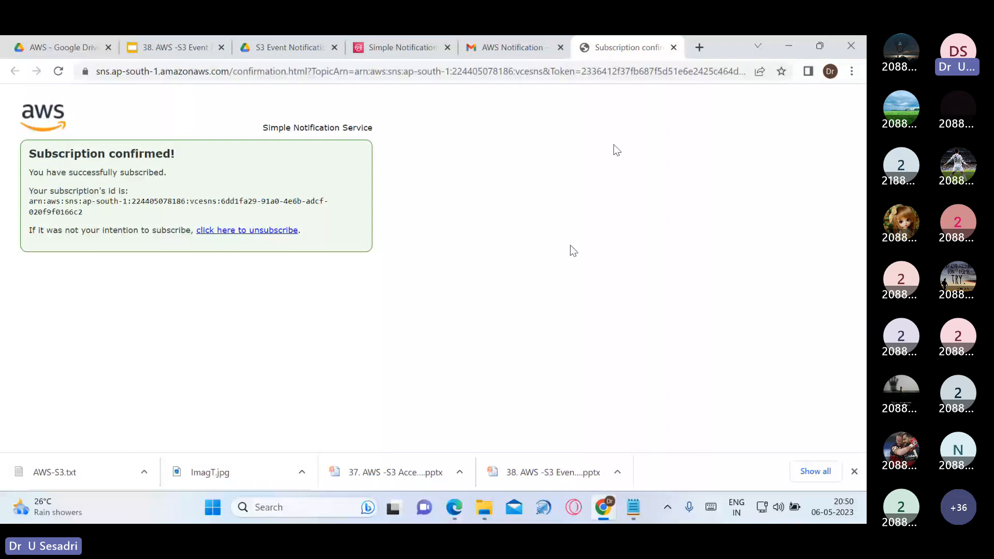
Reload the SNS subscription details and verify its status now reads Confirmed
{"action": "left_click", "coordinate": [403, 47]}
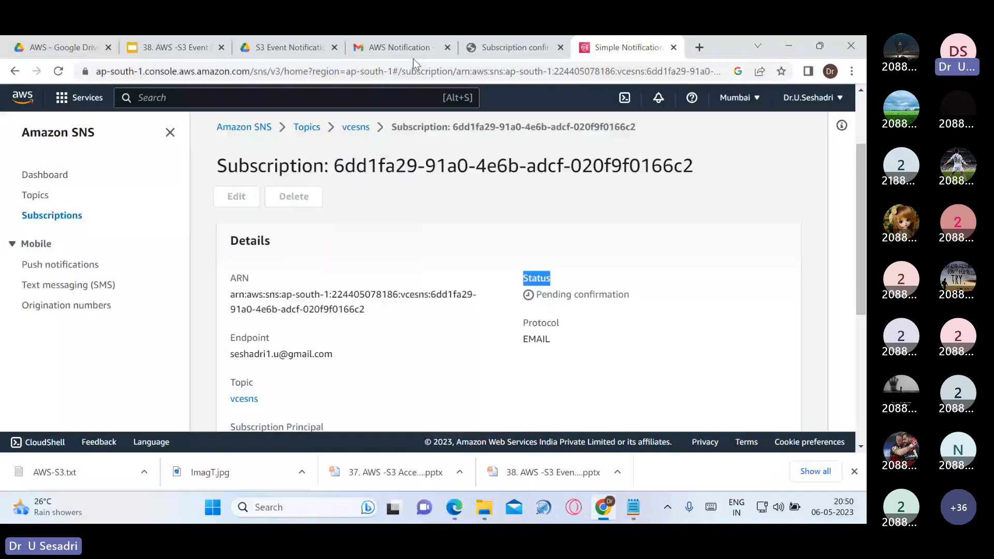
{"action": "left_click", "coordinate": [122, 121]}
{"action": "left_click", "coordinate": [59, 72]}
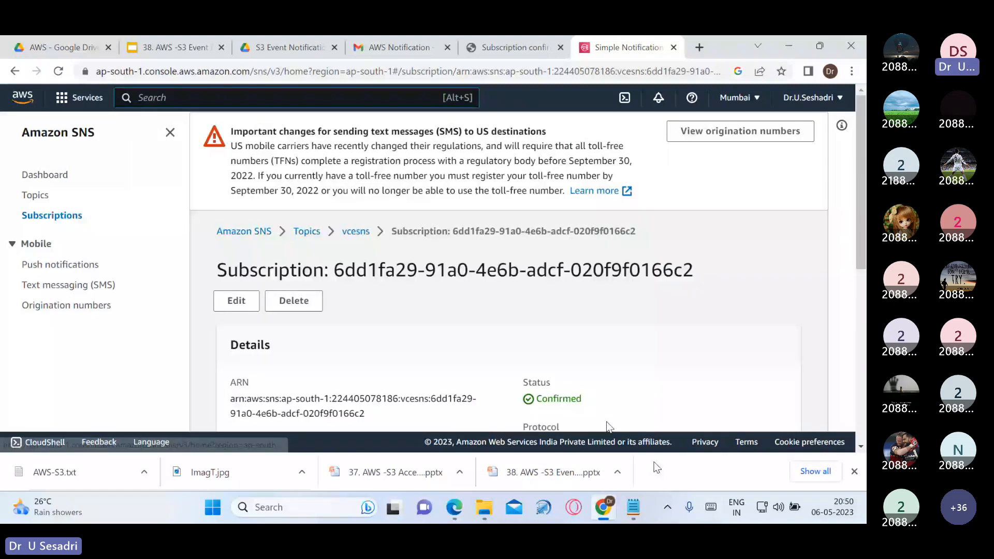
{"action": "scroll", "coordinate": [647, 331], "scroll_direction": "down", "scroll_amount": 3}
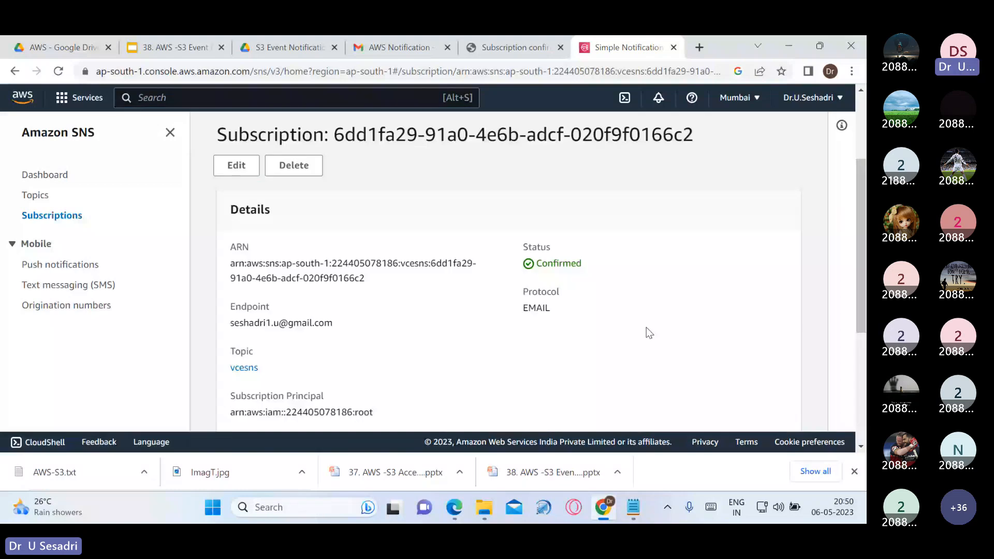
{"action": "scroll", "coordinate": [648, 333], "scroll_direction": "down", "scroll_amount": 3}
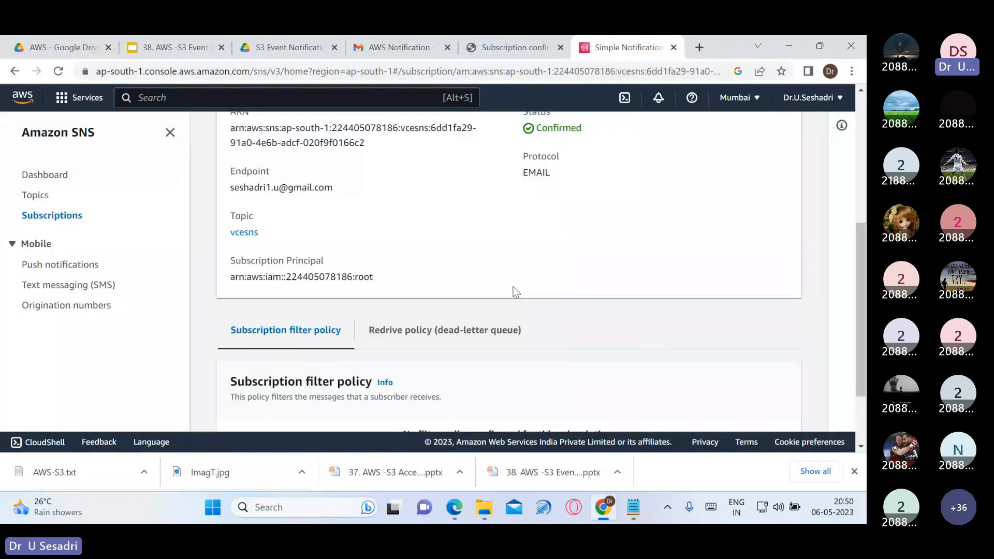
{"action": "scroll", "coordinate": [507, 297], "scroll_direction": "up", "scroll_amount": 3}
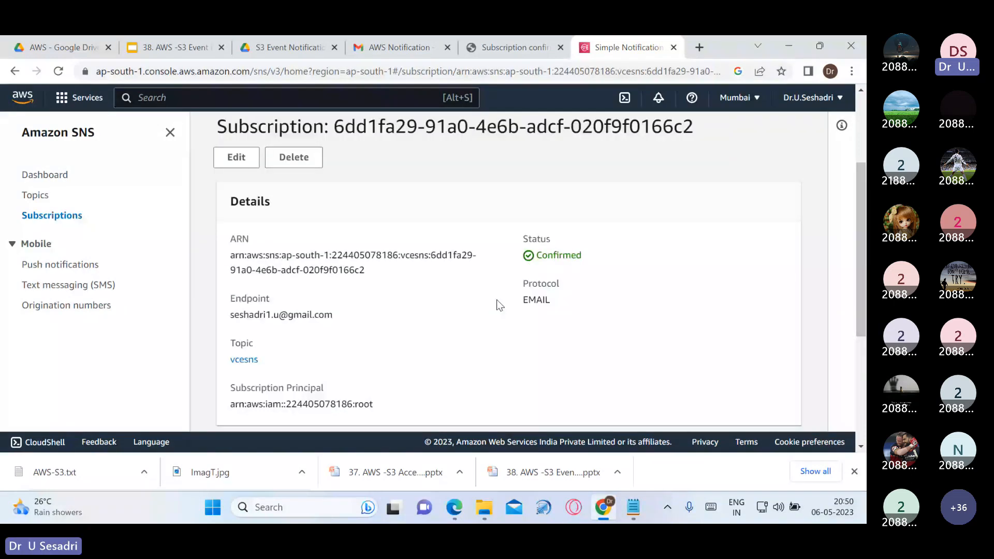
{"action": "scroll", "coordinate": [498, 305], "scroll_direction": "up", "scroll_amount": 1}
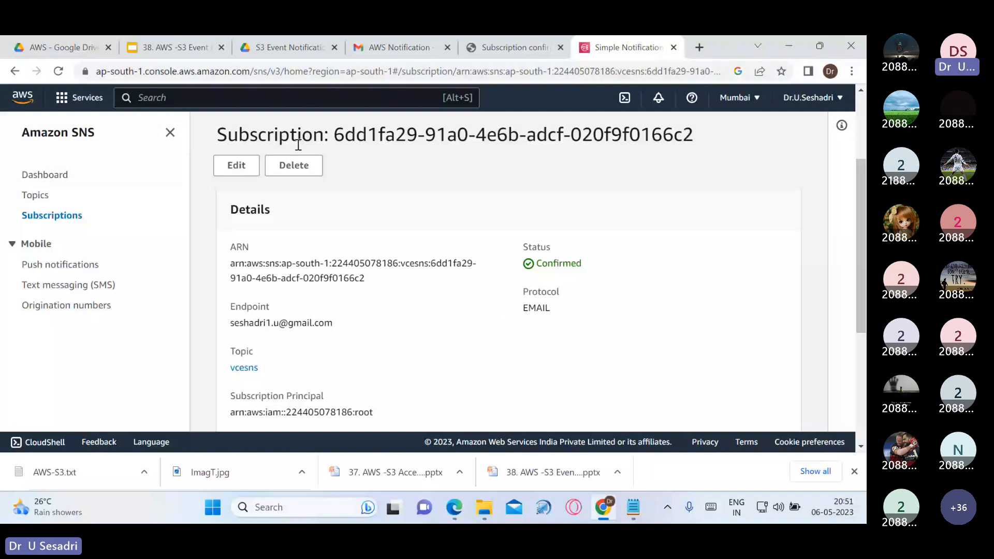
Search the console for s3, open the S3 service, and bring up the Notepad notes
{"action": "left_click", "coordinate": [221, 98]}
{"action": "type", "text": "s3"}
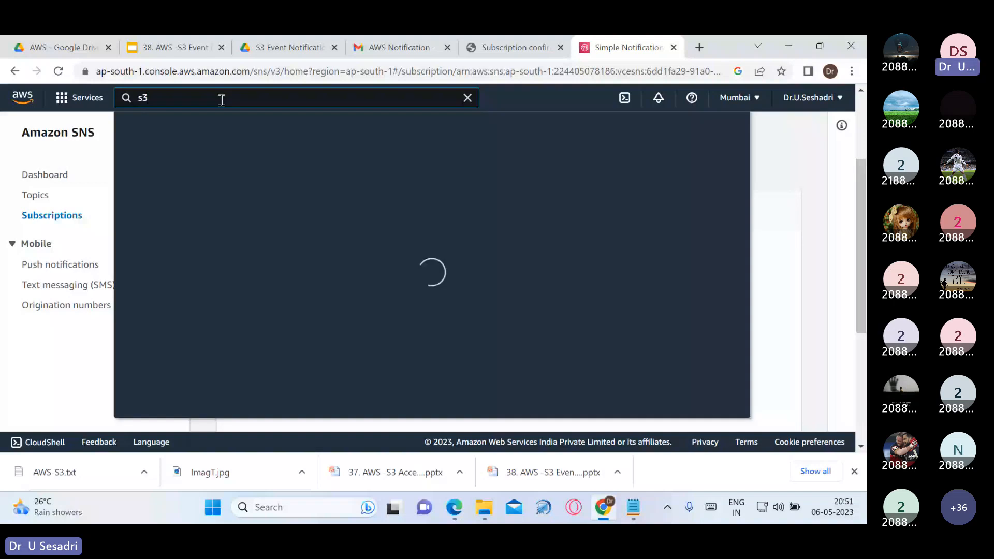
{"action": "left_click", "coordinate": [430, 216]}
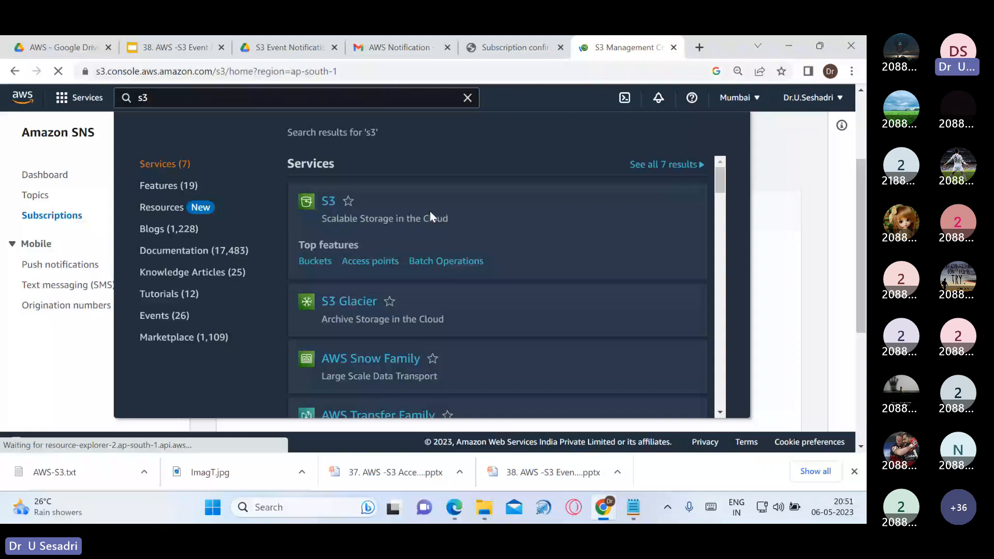
{"action": "key", "text": "alt+Tab"}
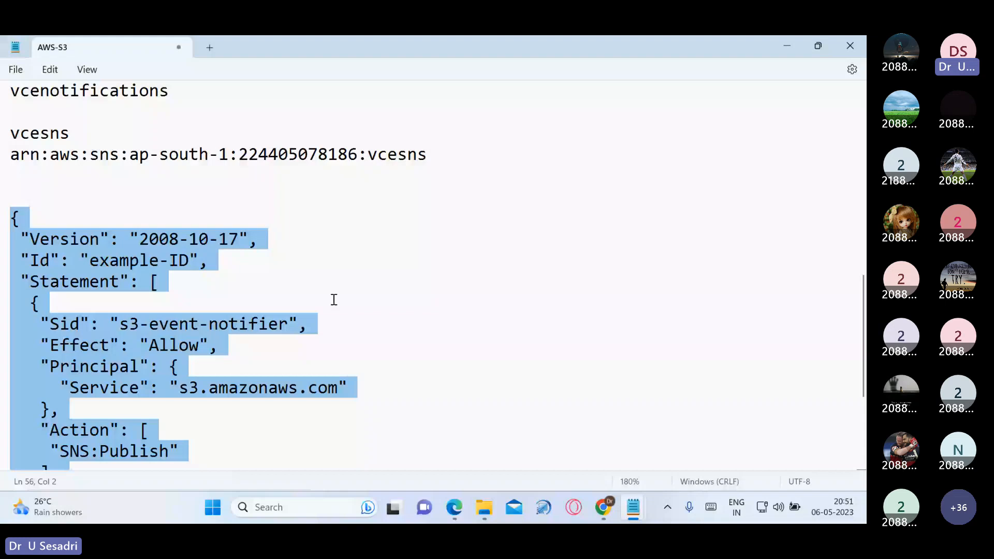
Review the S3-Event notification with SNS notes in Notepad, then return to the S3 buckets
{"action": "scroll", "coordinate": [334, 300], "scroll_direction": "up", "scroll_amount": 3}
{"action": "left_click_drag", "start_coordinate": [11, 199], "coordinate": [47, 201]}
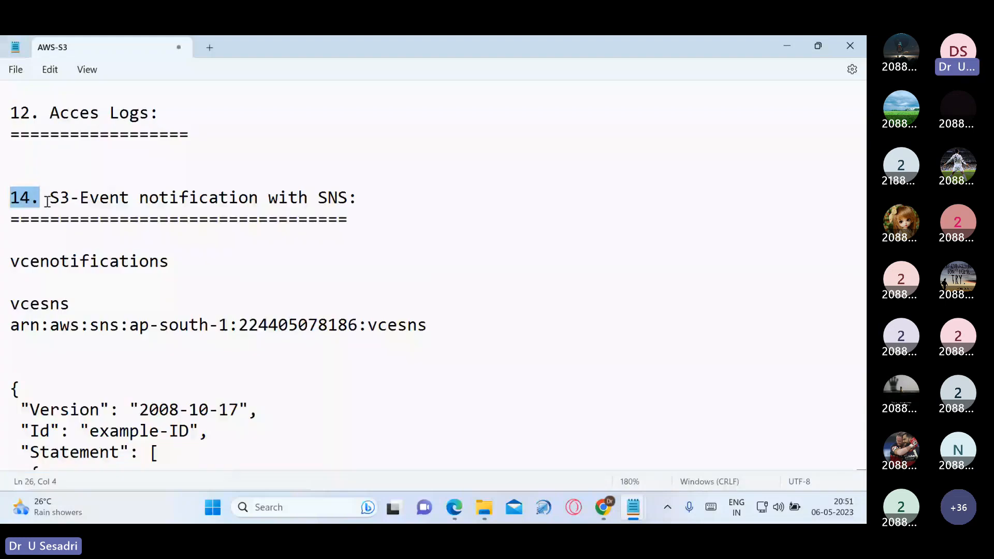
{"action": "key", "text": "alt+Tab"}
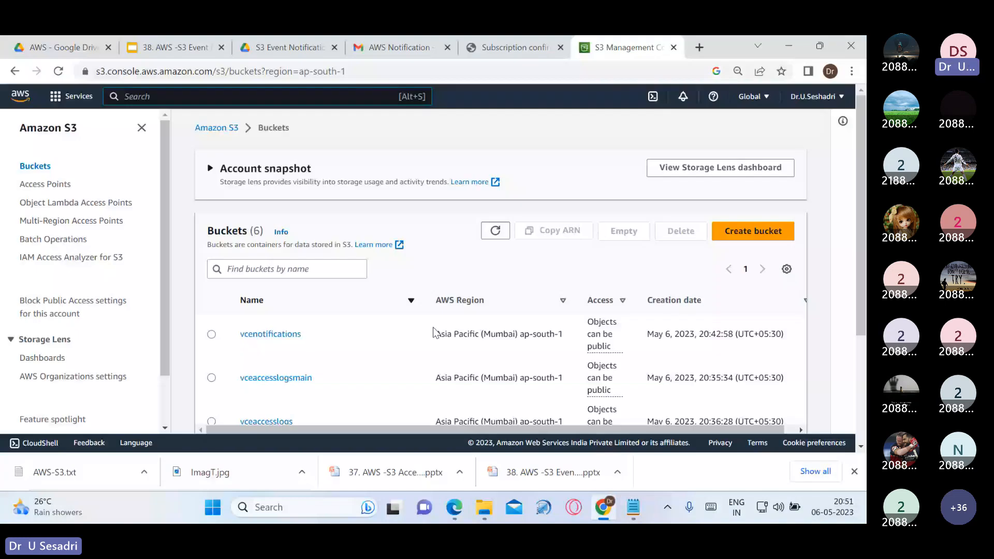
In the vcenotifications bucket's Properties, start a new event notification
{"action": "left_click", "coordinate": [277, 335]}
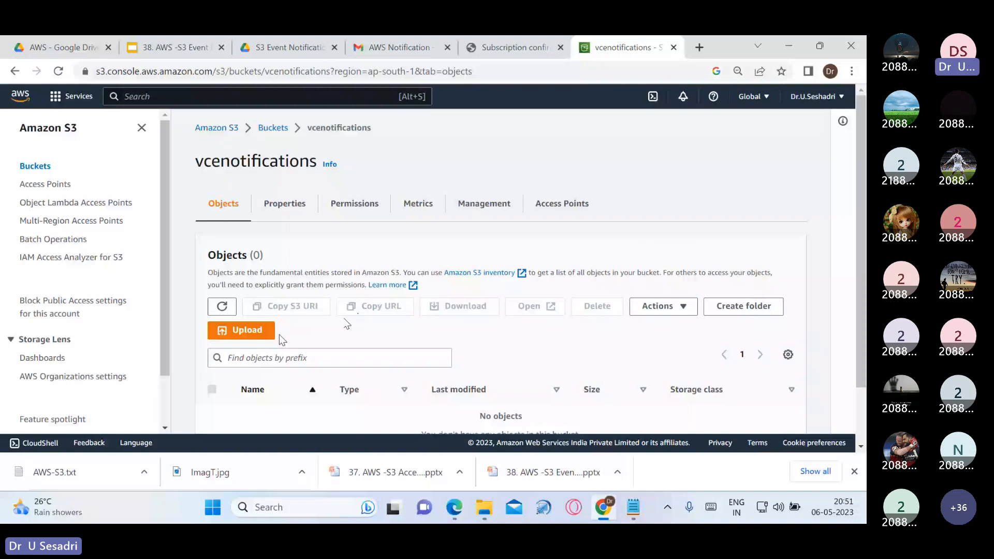
{"action": "left_click", "coordinate": [285, 203]}
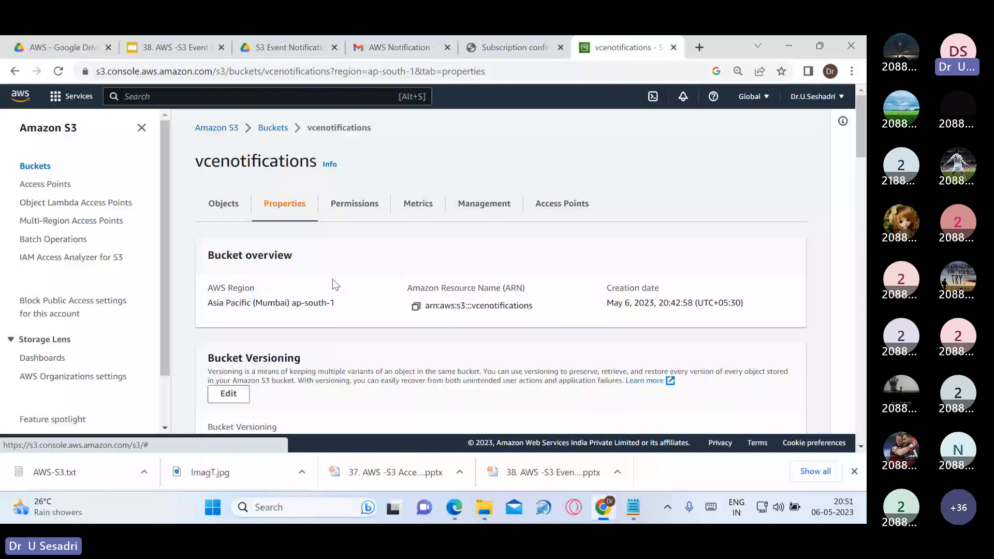
{"action": "scroll", "coordinate": [587, 343], "scroll_direction": "down", "scroll_amount": 5}
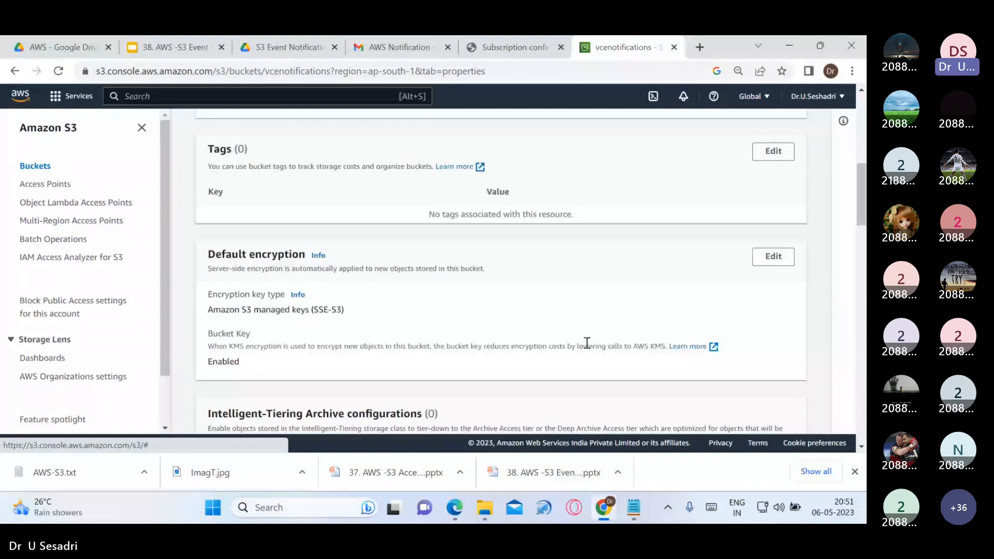
{"action": "scroll", "coordinate": [587, 343], "scroll_direction": "down", "scroll_amount": 1}
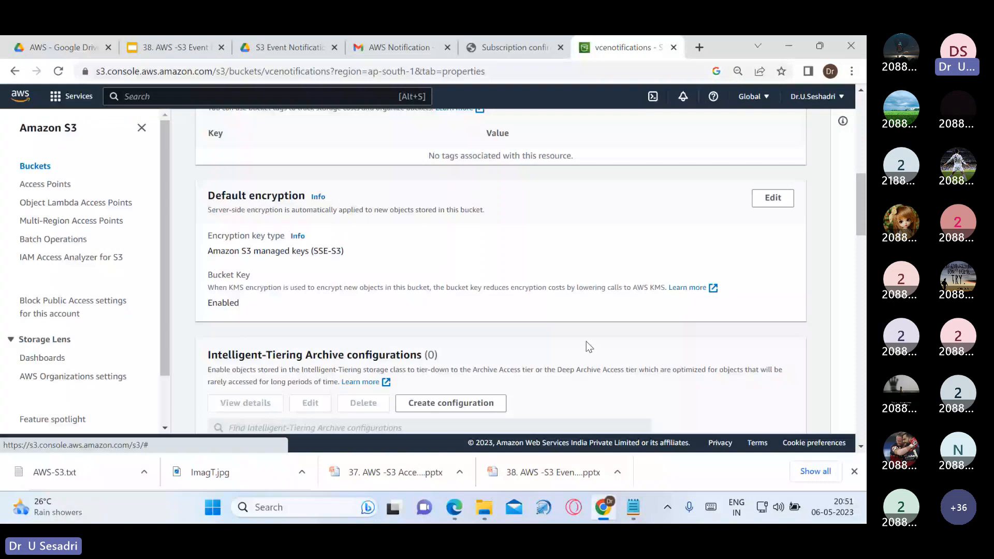
{"action": "scroll", "coordinate": [585, 340], "scroll_direction": "down", "scroll_amount": 10}
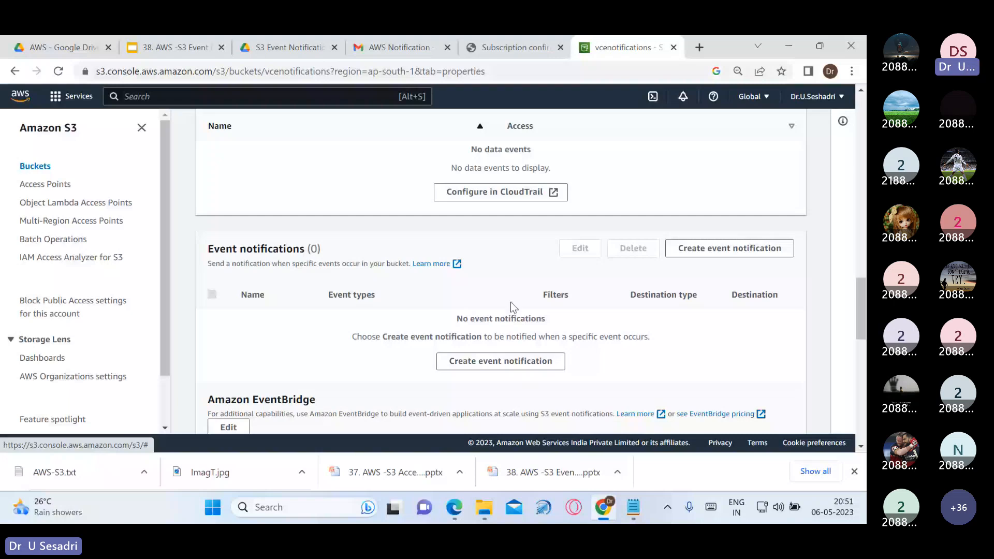
{"action": "left_click", "coordinate": [545, 362]}
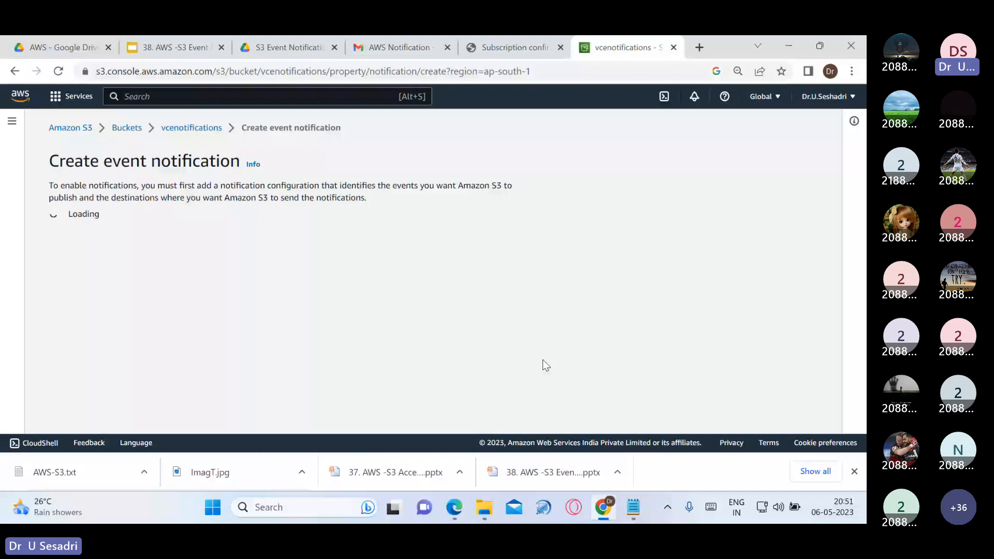
Name the event notification vceevent and select All object create events
{"action": "left_click", "coordinate": [328, 281]}
{"action": "type", "text": "vce"}
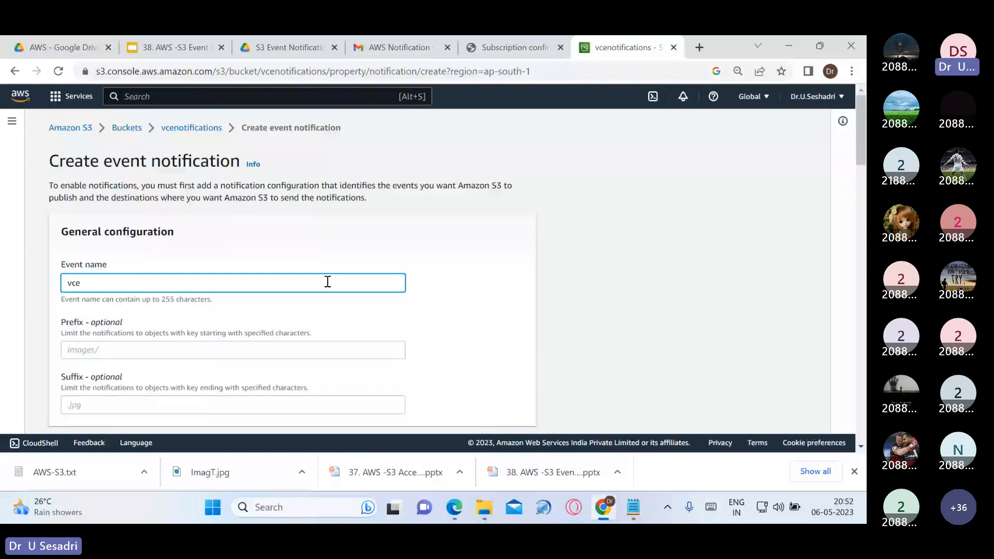
{"action": "type", "text": "event"}
{"action": "scroll", "coordinate": [326, 310], "scroll_direction": "down", "scroll_amount": 1}
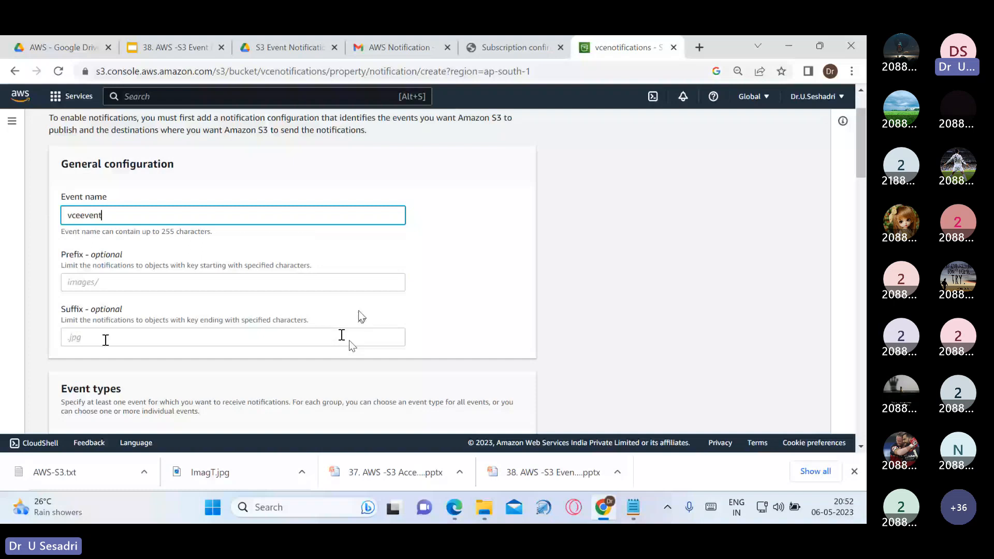
{"action": "scroll", "coordinate": [349, 340], "scroll_direction": "down", "scroll_amount": 1}
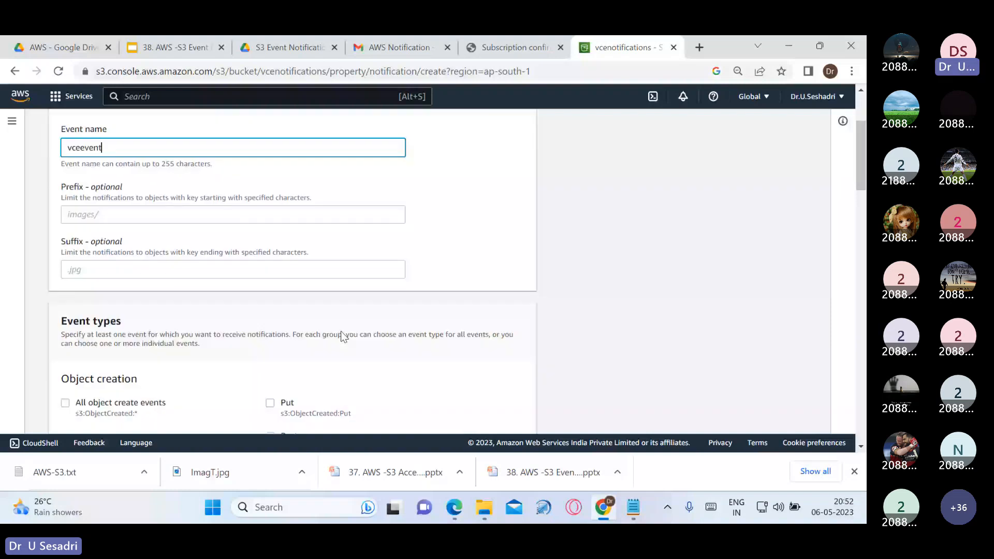
{"action": "scroll", "coordinate": [340, 330], "scroll_direction": "down", "scroll_amount": 2}
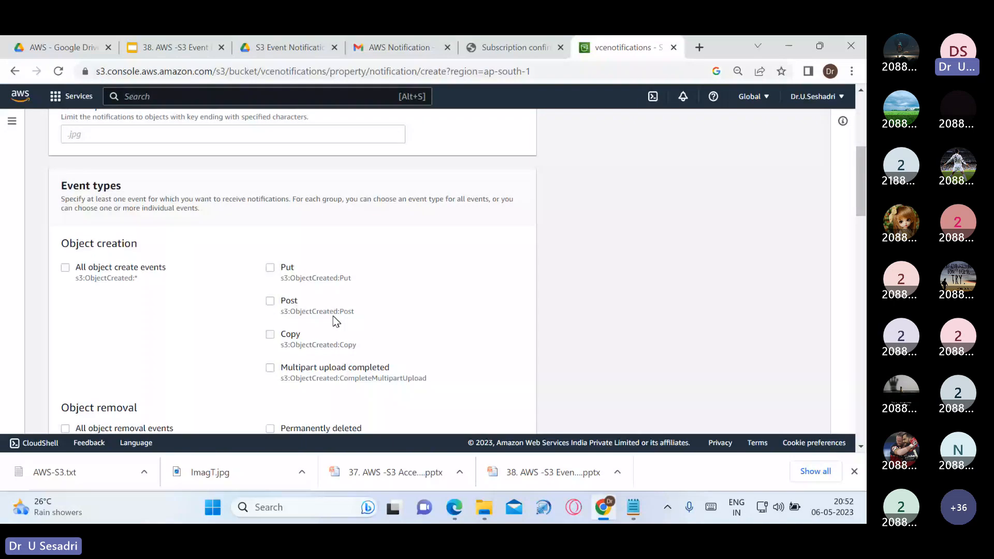
{"action": "left_click", "coordinate": [66, 267]}
Select All object removal events and scroll down to the Destination section
{"action": "scroll", "coordinate": [175, 373], "scroll_direction": "down", "scroll_amount": 1}
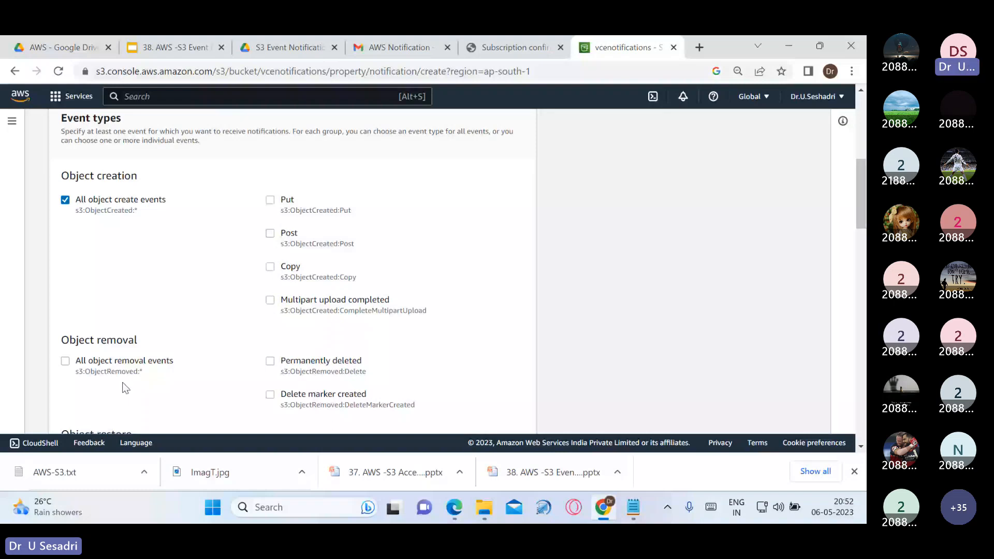
{"action": "left_click", "coordinate": [129, 361]}
{"action": "scroll", "coordinate": [146, 352], "scroll_direction": "down", "scroll_amount": 3}
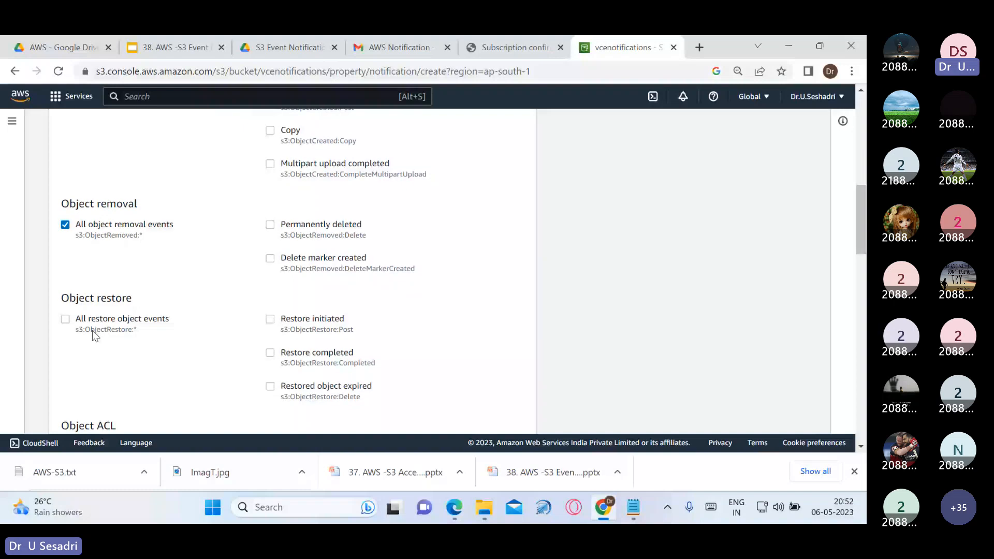
{"action": "scroll", "coordinate": [109, 392], "scroll_direction": "down", "scroll_amount": 1}
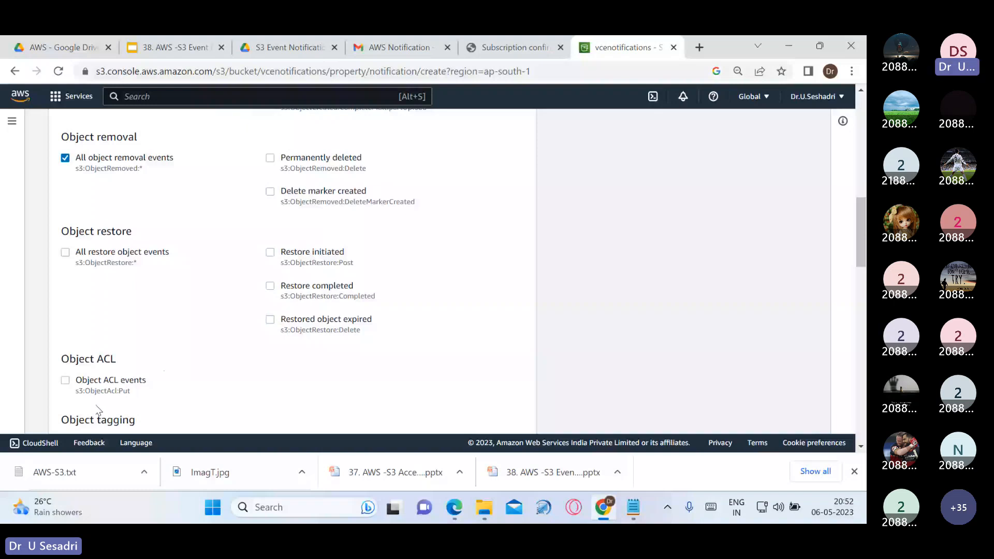
{"action": "scroll", "coordinate": [216, 345], "scroll_direction": "up", "scroll_amount": 5}
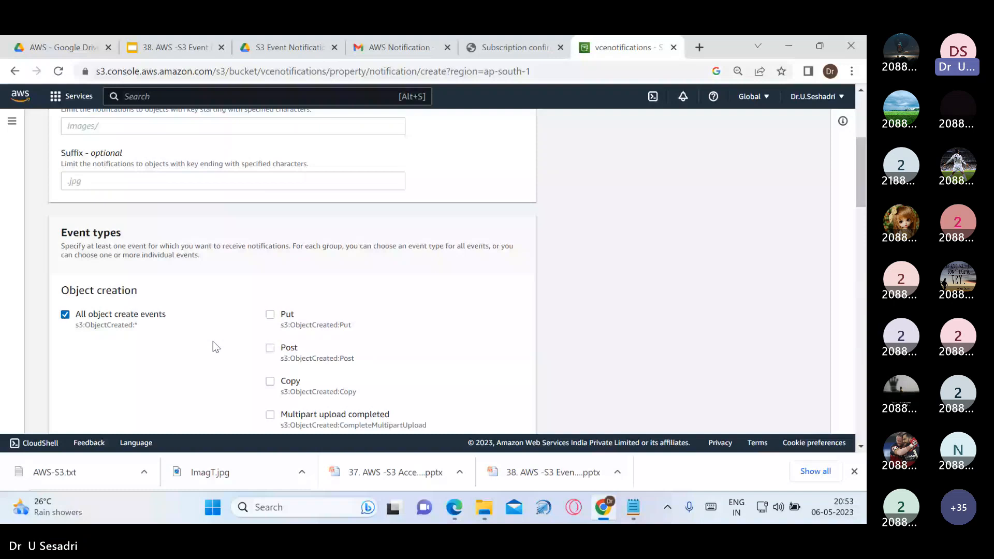
{"action": "scroll", "coordinate": [212, 340], "scroll_direction": "down", "scroll_amount": 1}
{"action": "left_click_drag", "start_coordinate": [68, 227], "coordinate": [122, 228]}
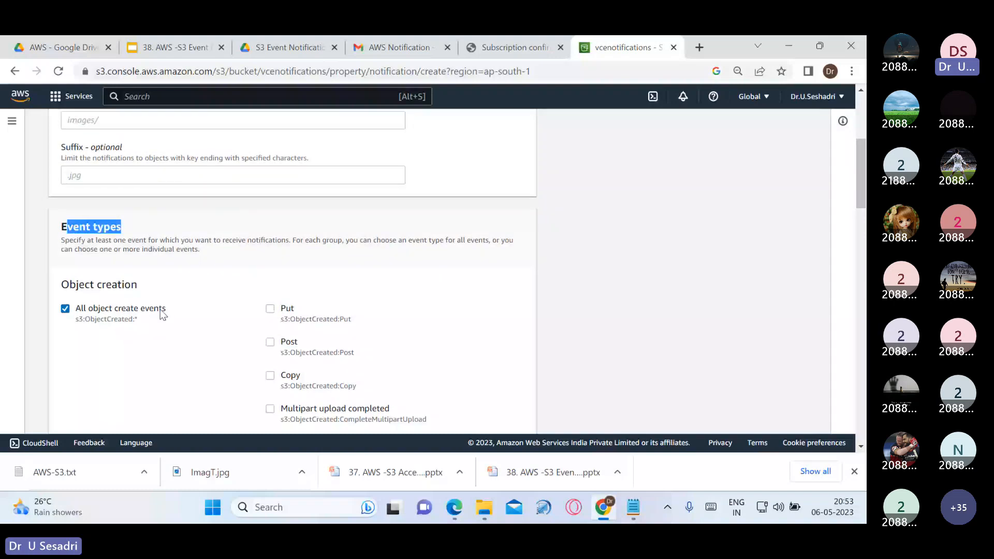
{"action": "scroll", "coordinate": [161, 315], "scroll_direction": "down", "scroll_amount": 1}
{"action": "scroll", "coordinate": [160, 315], "scroll_direction": "down", "scroll_amount": 1}
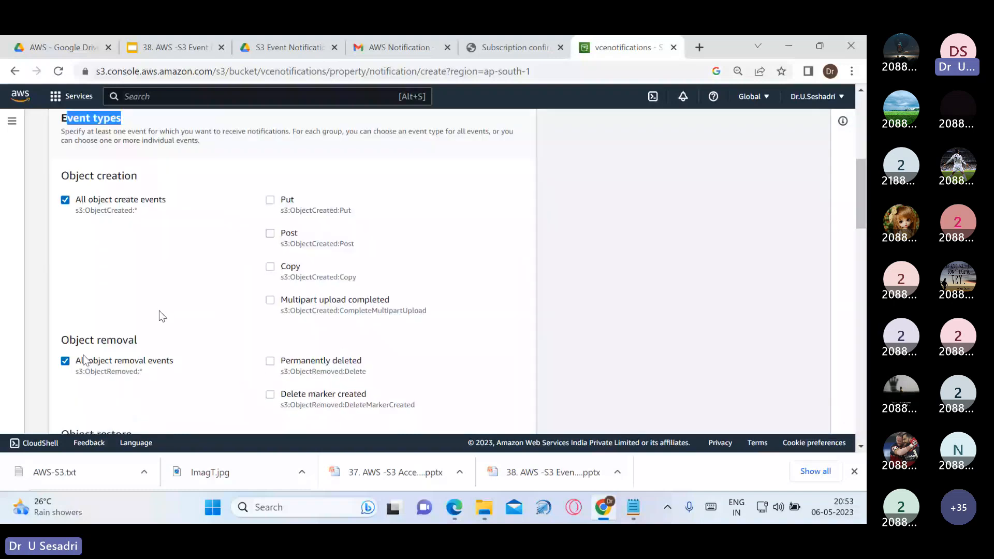
{"action": "scroll", "coordinate": [162, 316], "scroll_direction": "down", "scroll_amount": 5}
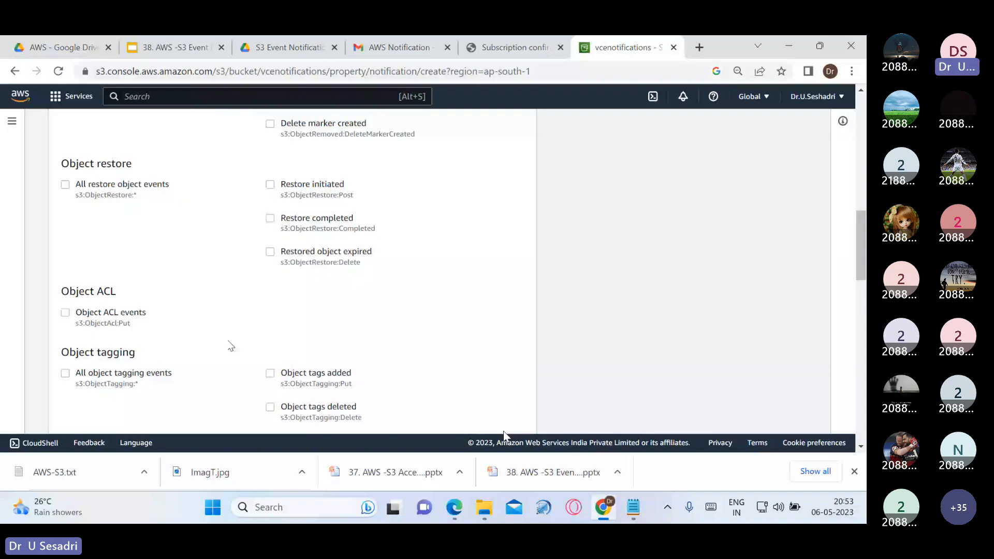
{"action": "scroll", "coordinate": [360, 314], "scroll_direction": "down", "scroll_amount": 4}
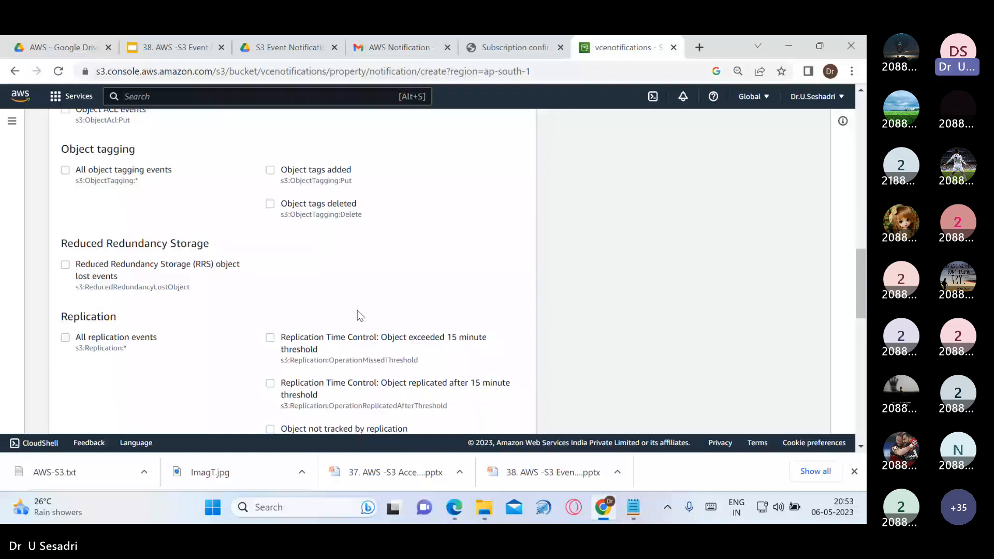
{"action": "scroll", "coordinate": [360, 313], "scroll_direction": "down", "scroll_amount": 6}
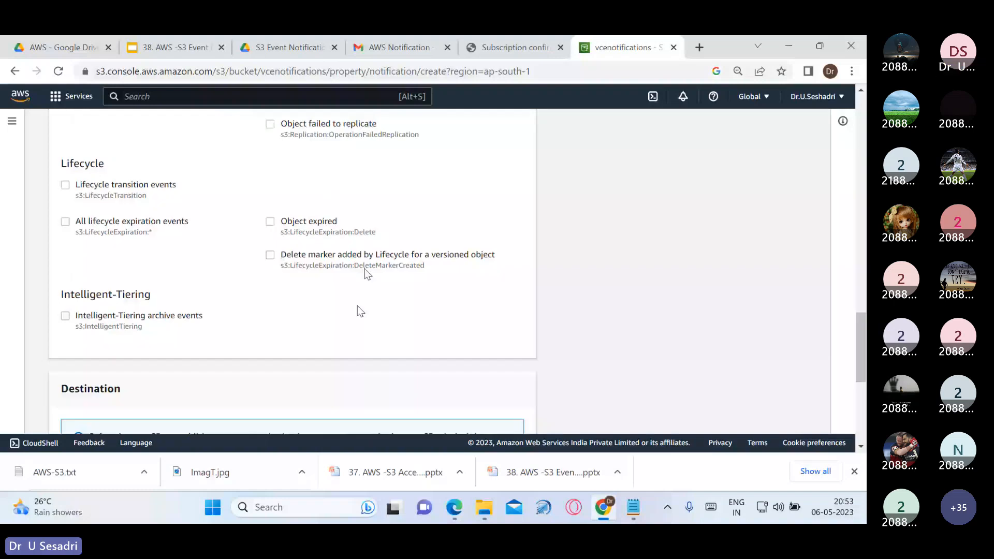
{"action": "scroll", "coordinate": [360, 310], "scroll_direction": "down", "scroll_amount": 2}
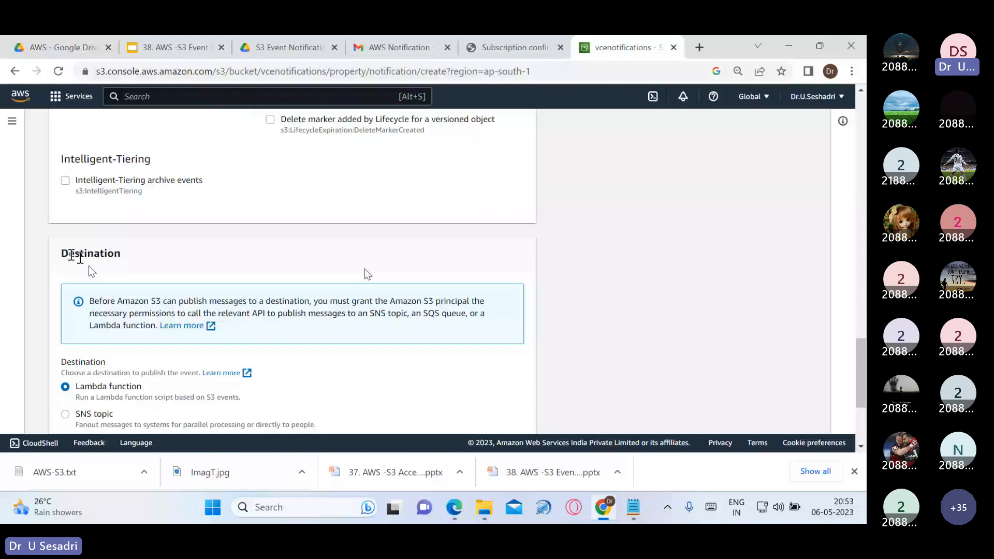
{"action": "scroll", "coordinate": [156, 293], "scroll_direction": "down", "scroll_amount": 2}
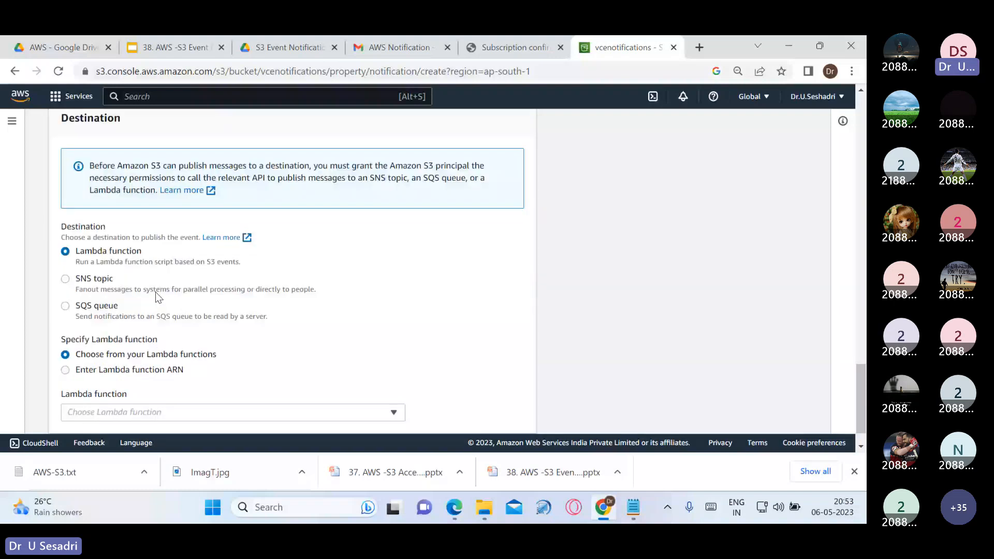
Set the destination to SNS topic vcesns, save the notification, and return to Buckets
{"action": "left_click", "coordinate": [65, 279]}
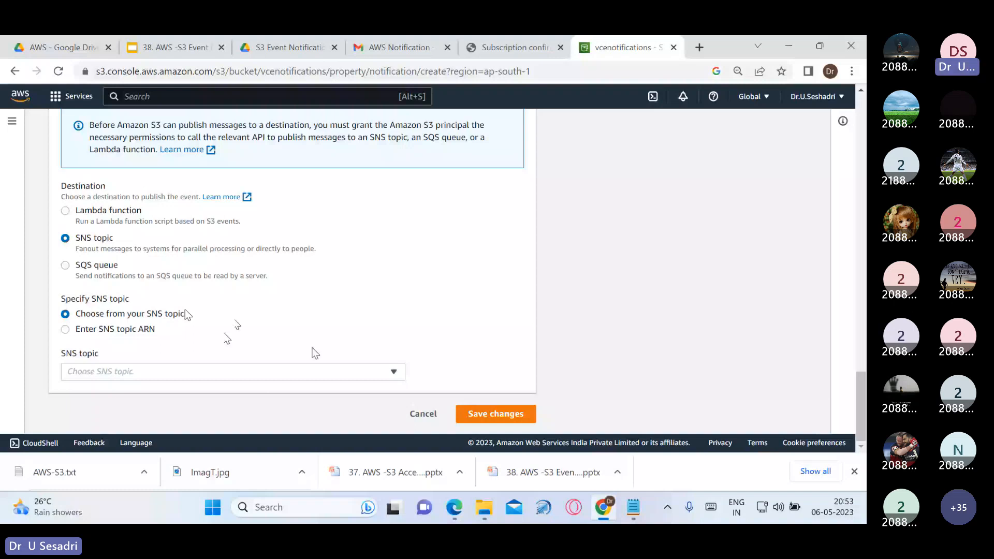
{"action": "left_click", "coordinate": [317, 371]}
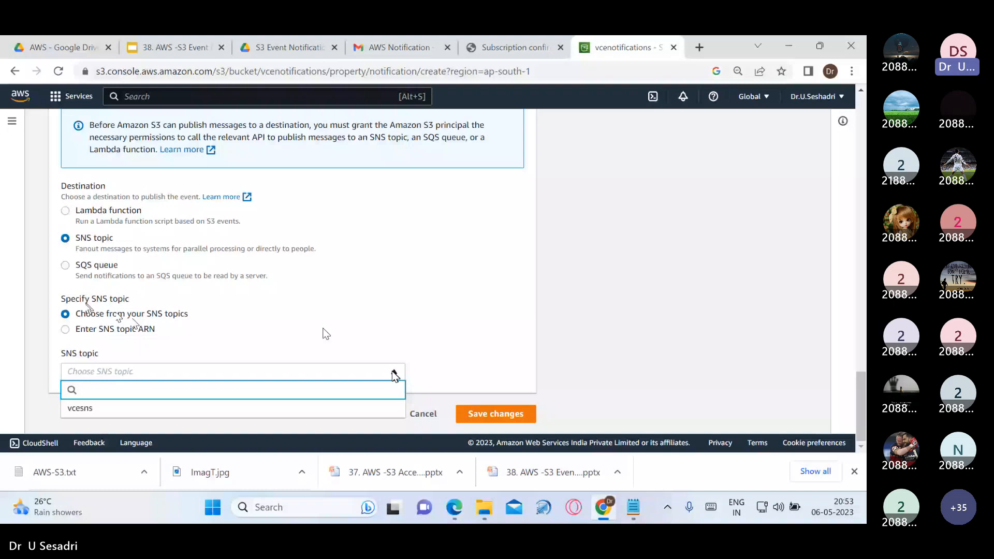
{"action": "left_click", "coordinate": [291, 409]}
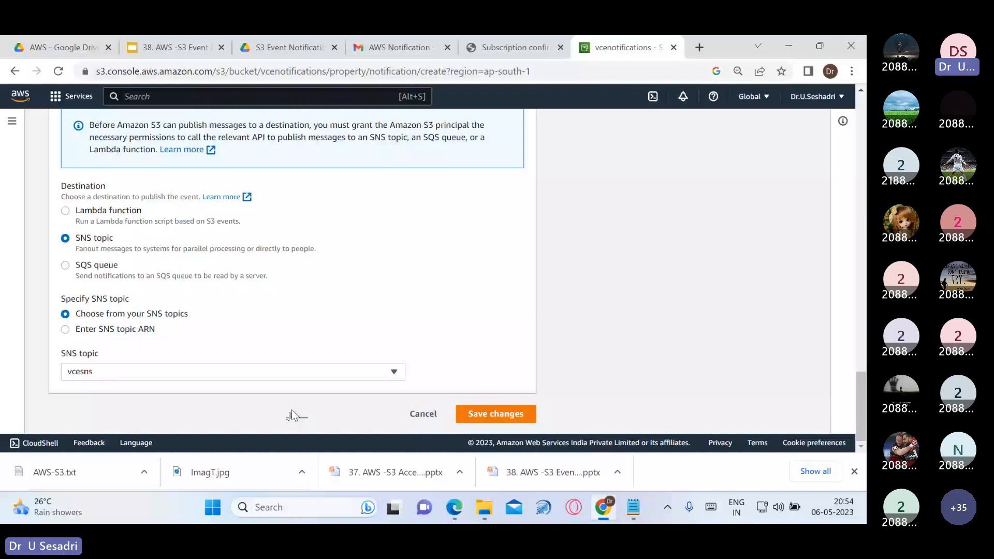
{"action": "left_click", "coordinate": [495, 414]}
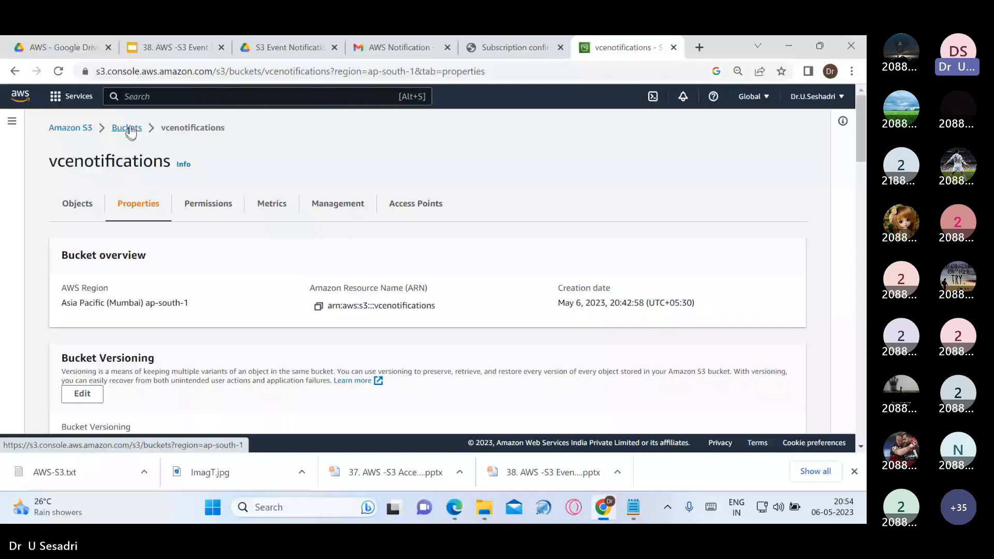
{"action": "left_click", "coordinate": [127, 129]}
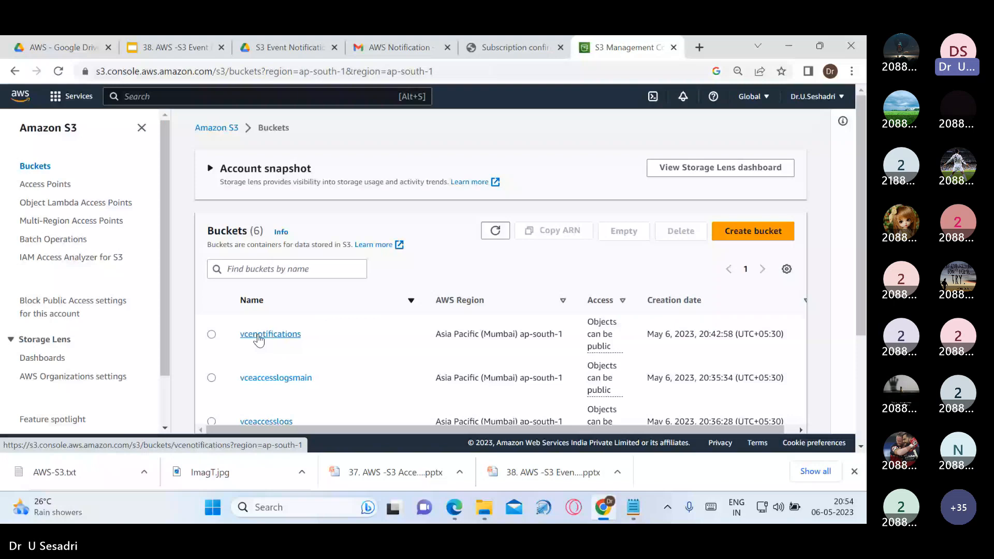
Open the Amazon S3 Notification test event email in Gmail, then return to the empty vcenotifications bucket
{"action": "left_click", "coordinate": [258, 336]}
{"action": "left_click", "coordinate": [387, 48]}
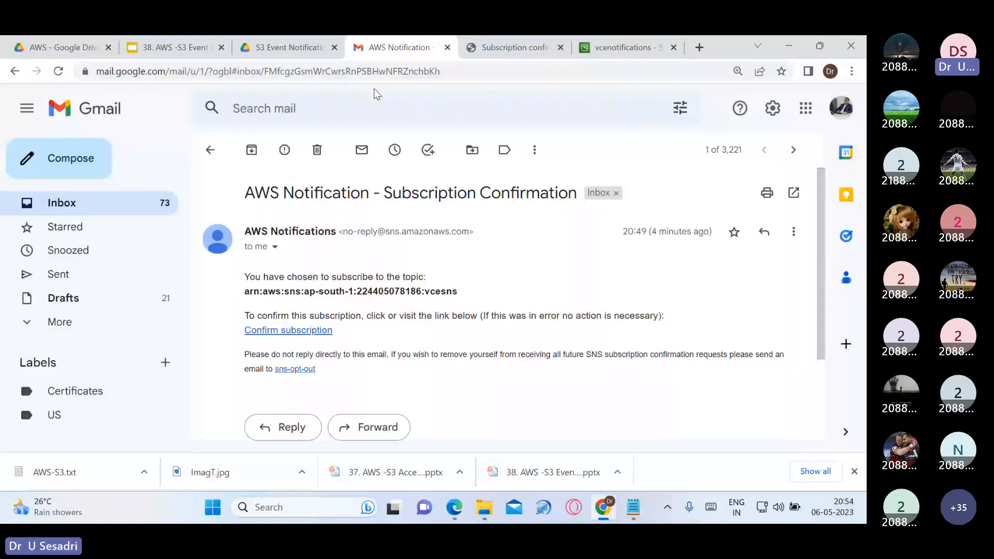
{"action": "left_click", "coordinate": [62, 203]}
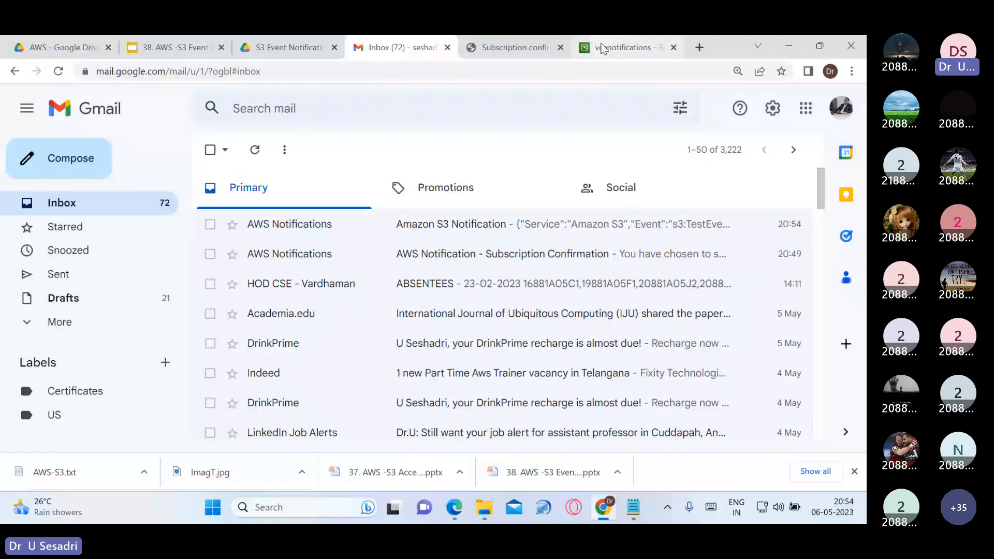
{"action": "left_click", "coordinate": [497, 226]}
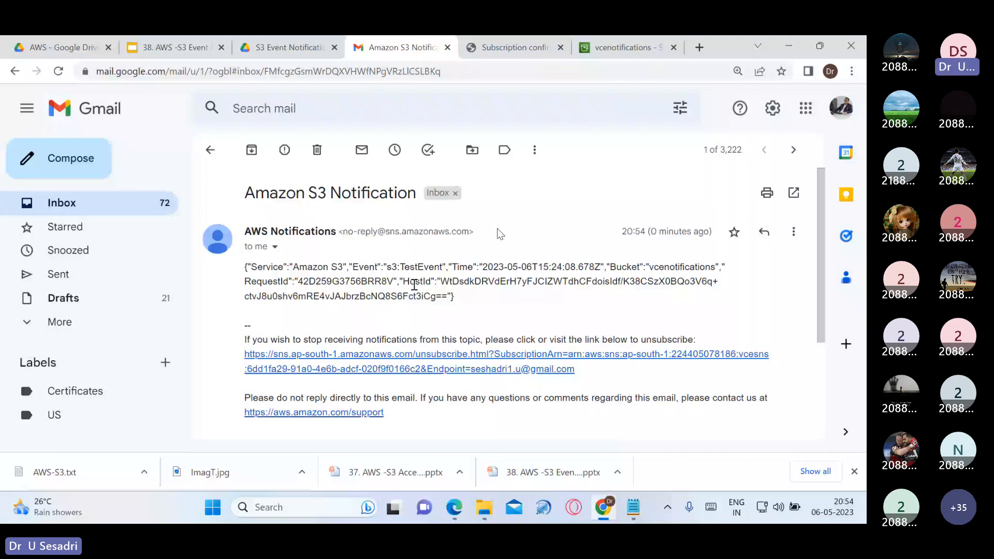
{"action": "left_click", "coordinate": [211, 150]}
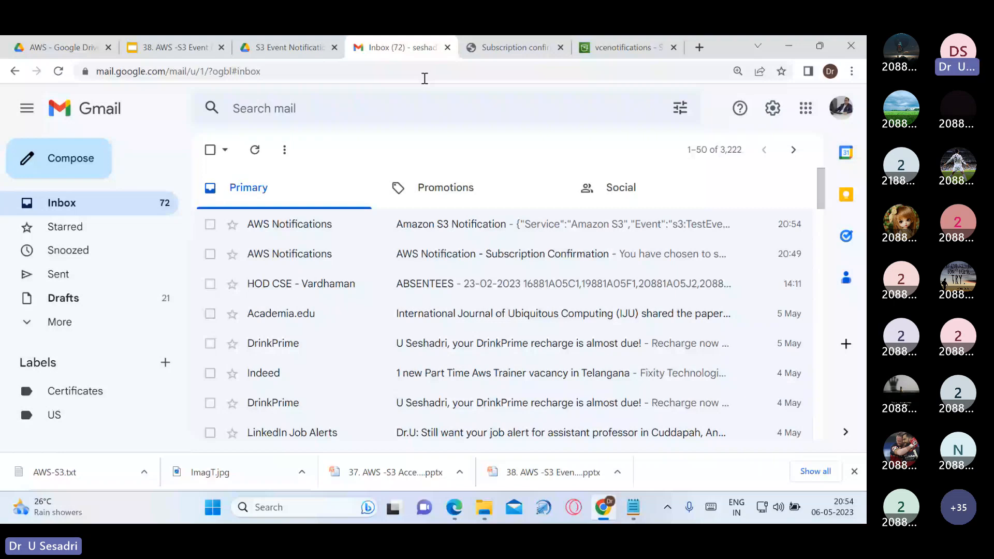
{"action": "left_click", "coordinate": [627, 47]}
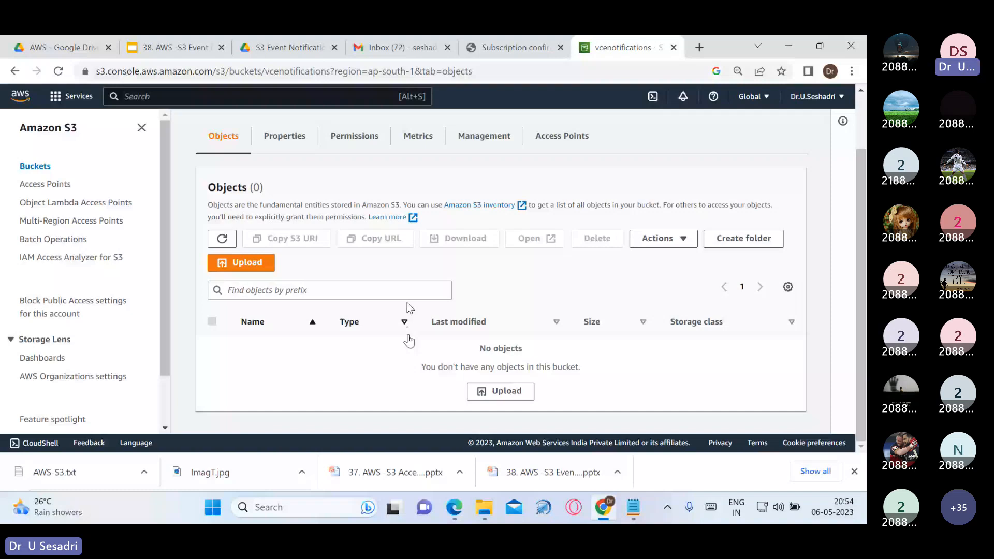
Add Nature image2.jpg from the computer to the bucket's upload list
{"action": "left_click", "coordinate": [263, 265]}
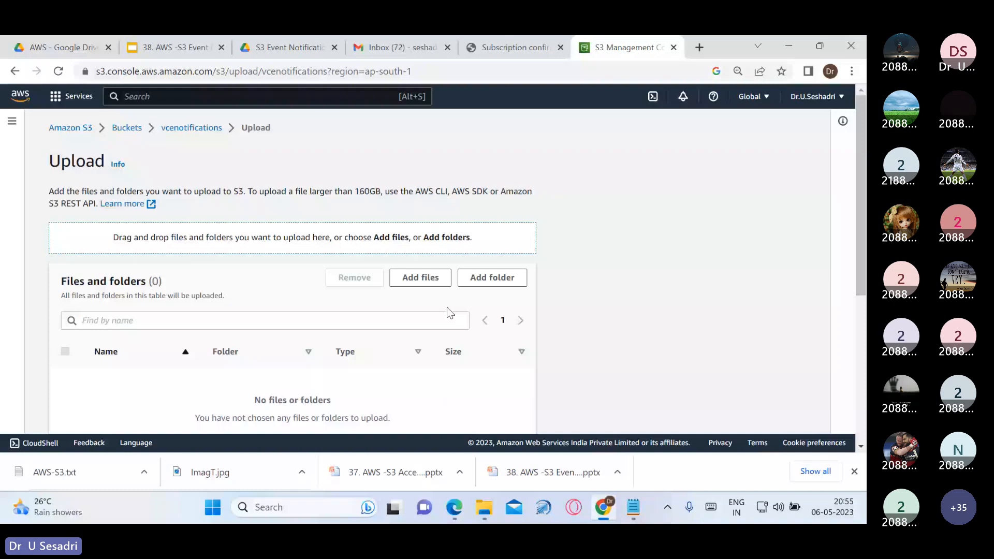
{"action": "scroll", "coordinate": [447, 310], "scroll_direction": "down", "scroll_amount": 1}
{"action": "left_click", "coordinate": [441, 213]}
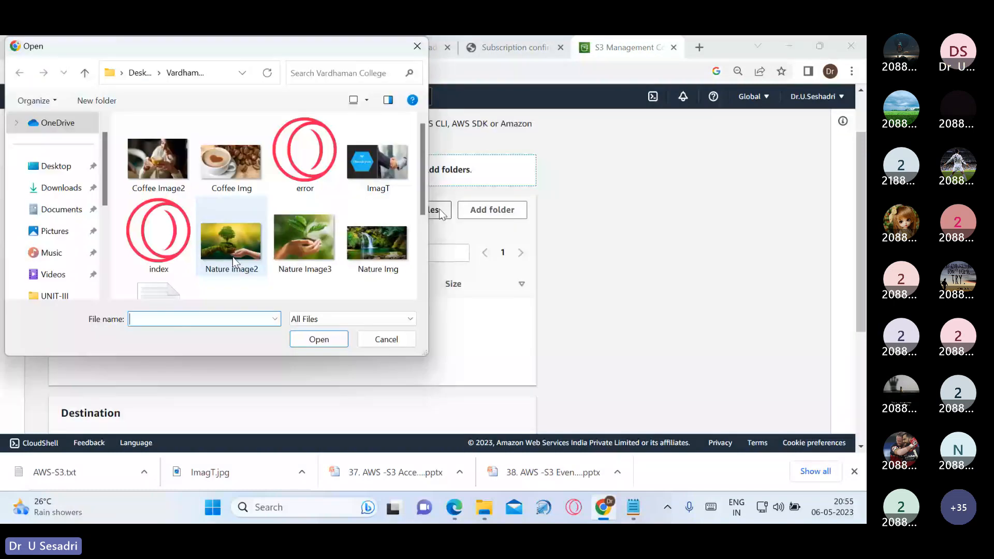
{"action": "left_click", "coordinate": [231, 256]}
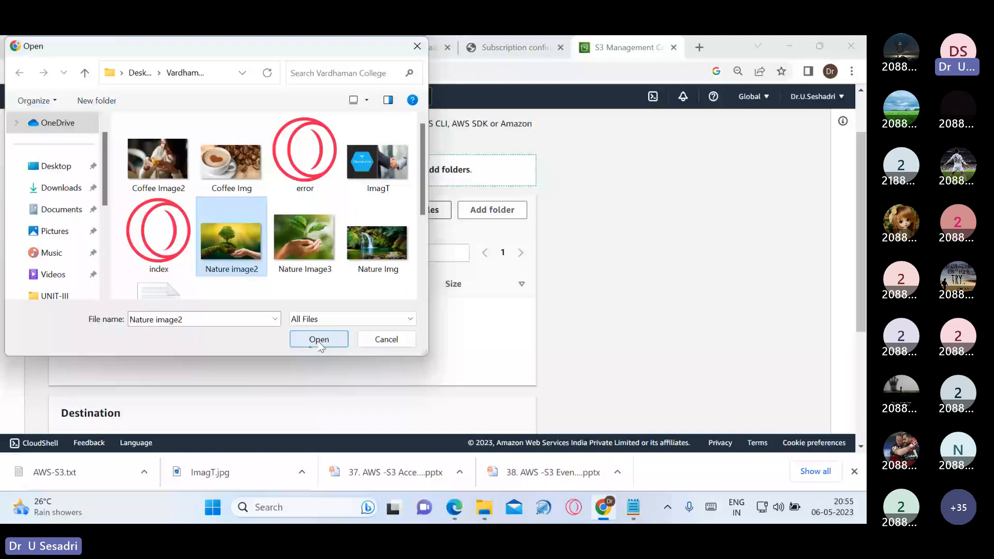
{"action": "left_click", "coordinate": [319, 339]}
Grant public-read access, finish the upload, and reload the vcenotifications bucket page
{"action": "scroll", "coordinate": [89, 364], "scroll_direction": "down", "scroll_amount": 3}
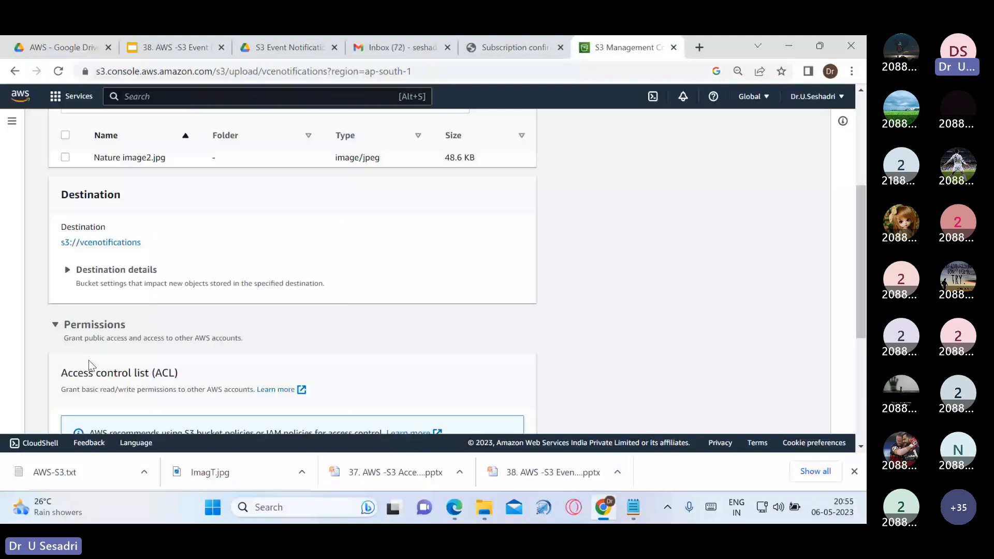
{"action": "scroll", "coordinate": [89, 365], "scroll_direction": "down", "scroll_amount": 4}
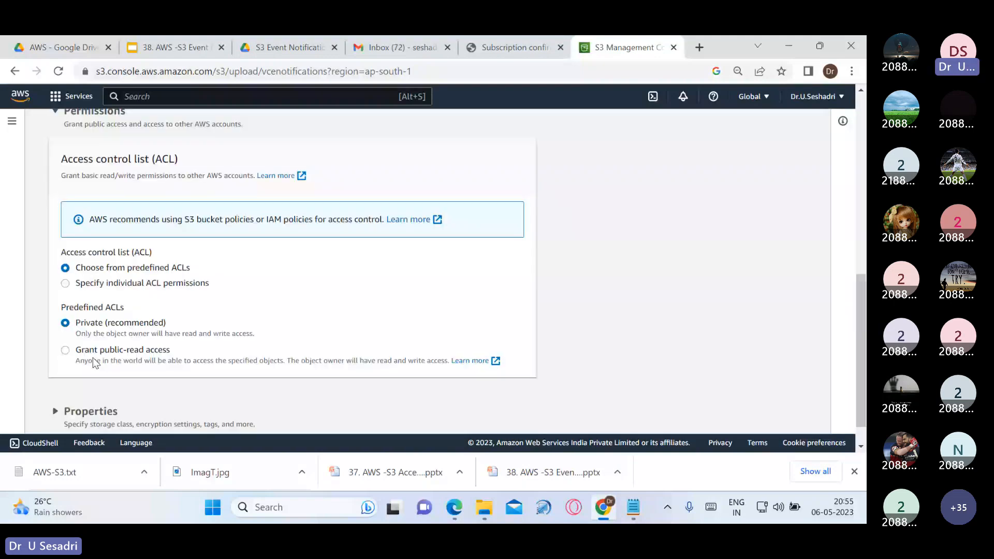
{"action": "left_click", "coordinate": [92, 357]}
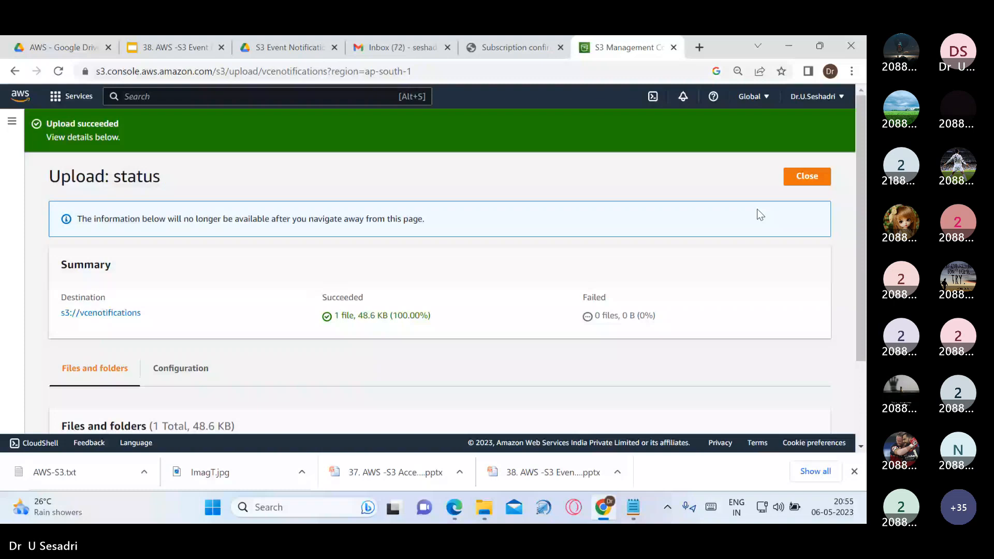
{"action": "left_click", "coordinate": [807, 177]}
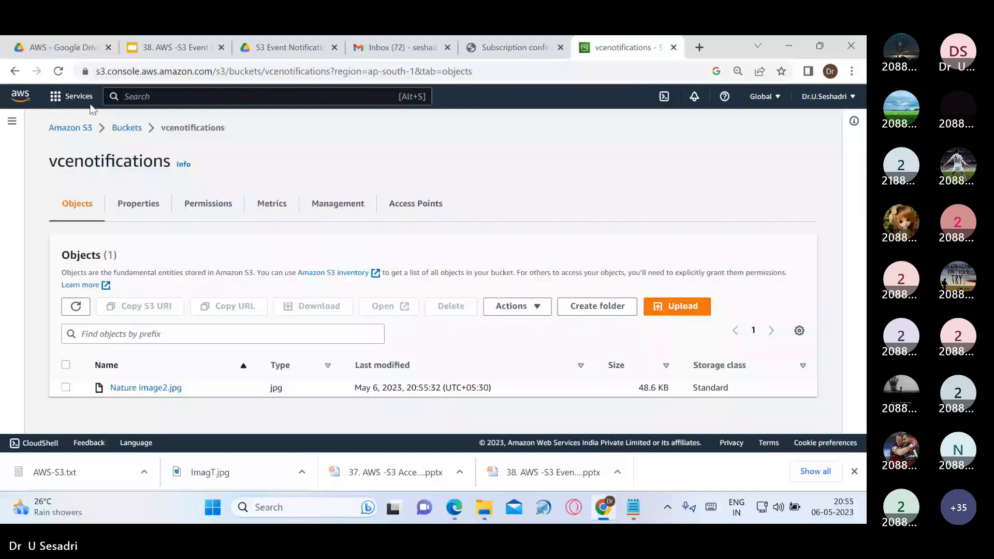
{"action": "key", "text": "F5"}
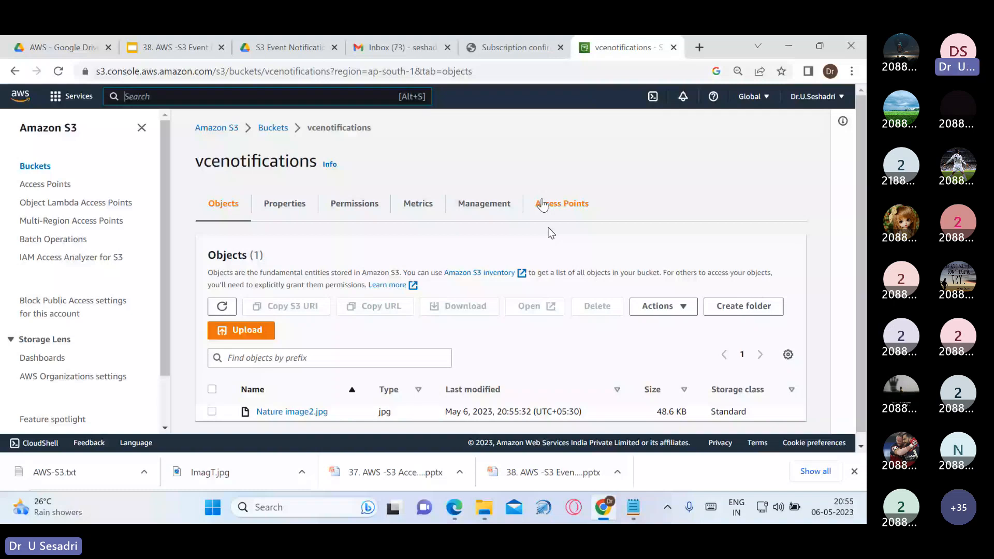
Read the ObjectCreated:Put notification for Nature image2.jpg in Gmail, then return to the S3 upload page
{"action": "left_click", "coordinate": [402, 48]}
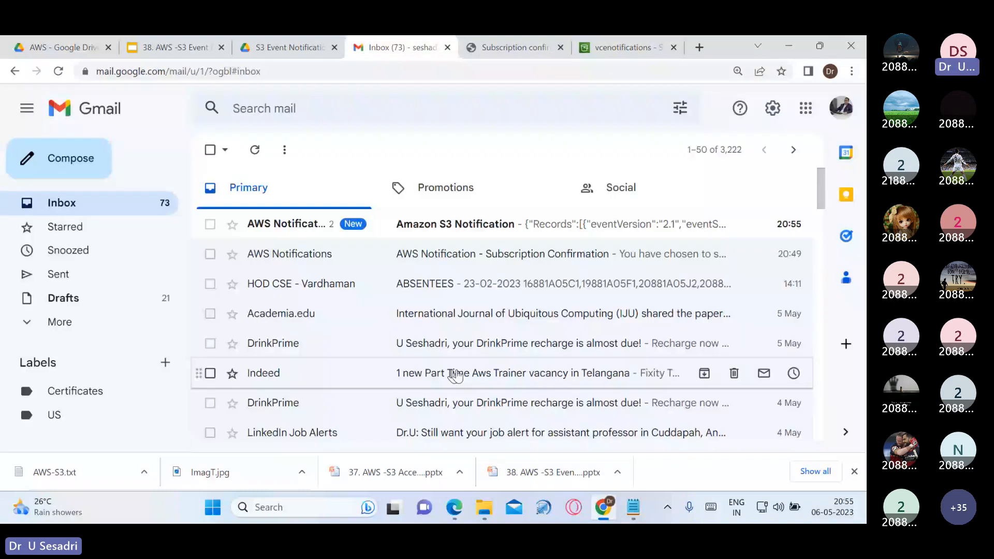
{"action": "left_click", "coordinate": [454, 236]}
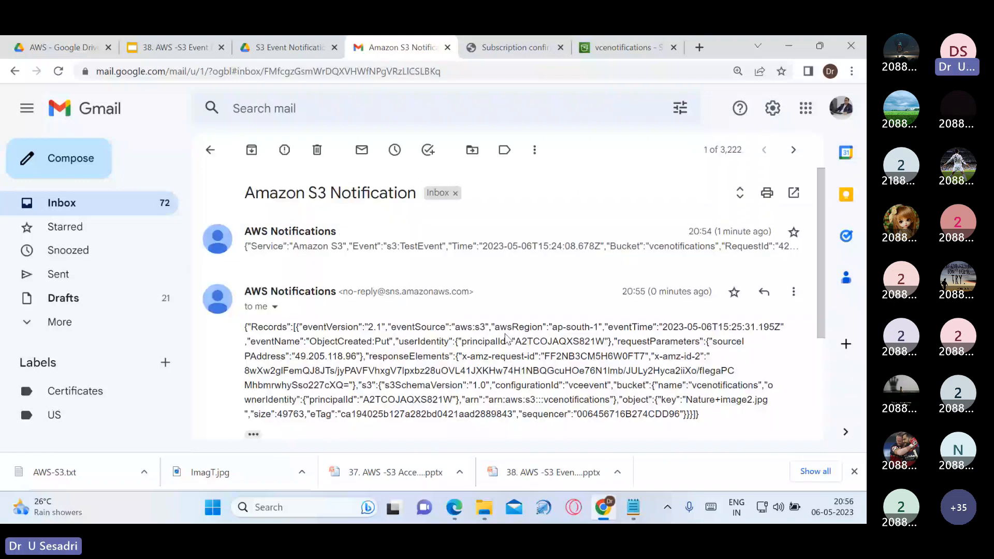
{"action": "scroll", "coordinate": [451, 327], "scroll_direction": "down", "scroll_amount": 2}
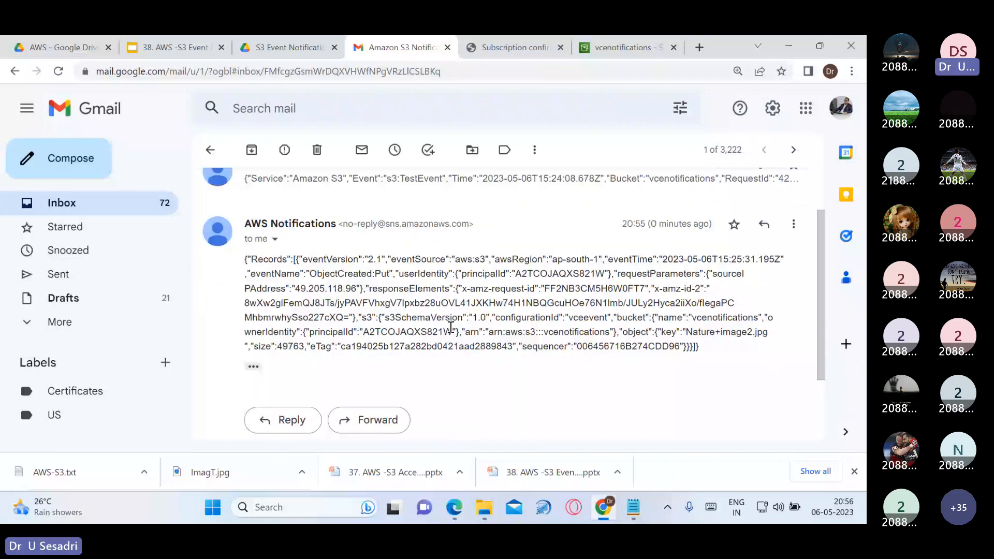
{"action": "scroll", "coordinate": [448, 325], "scroll_direction": "up", "scroll_amount": 2}
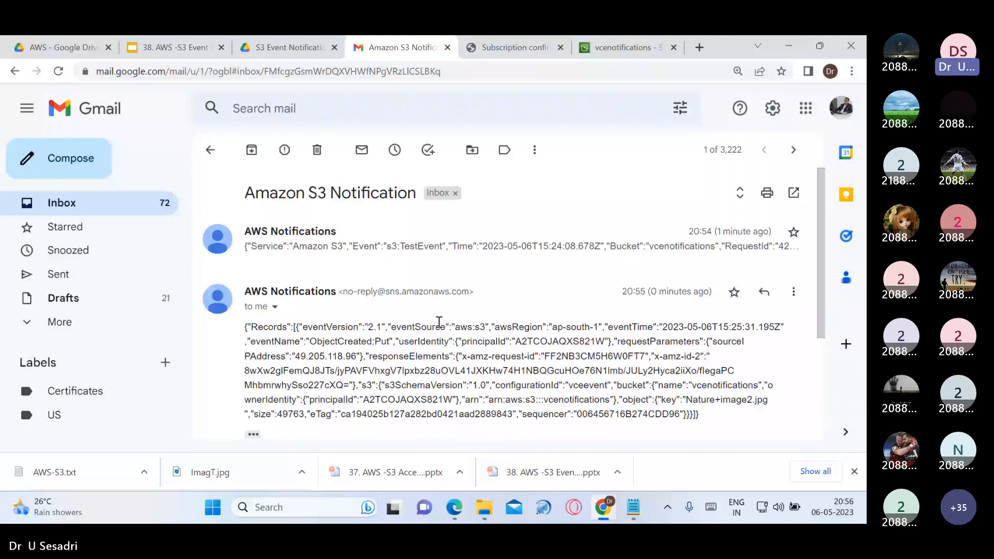
{"action": "scroll", "coordinate": [443, 334], "scroll_direction": "down", "scroll_amount": 4}
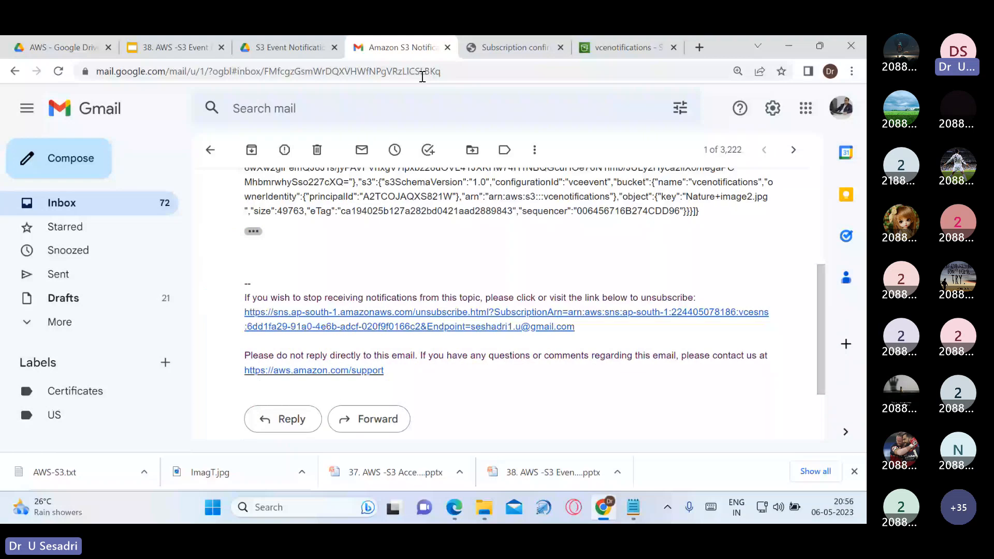
{"action": "left_click", "coordinate": [627, 47]}
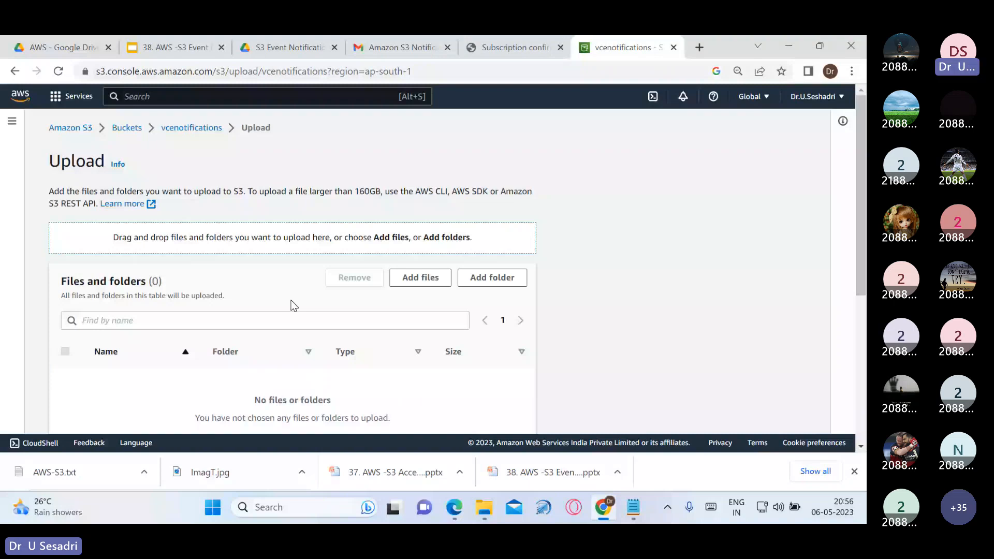
Upload Coffee Image2.jpg to vcenotifications and reload the bucket's object list
{"action": "left_click", "coordinate": [420, 277]}
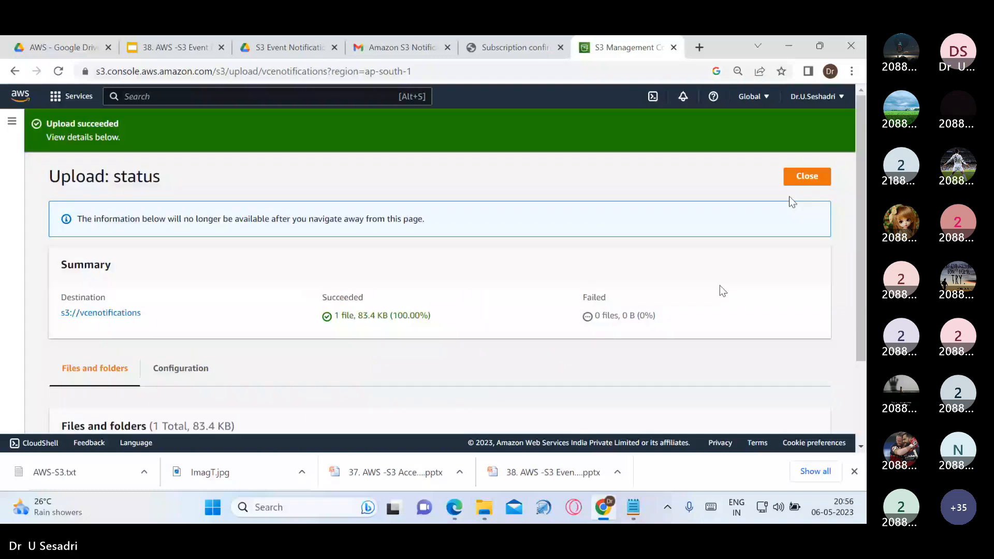
{"action": "left_click", "coordinate": [807, 176]}
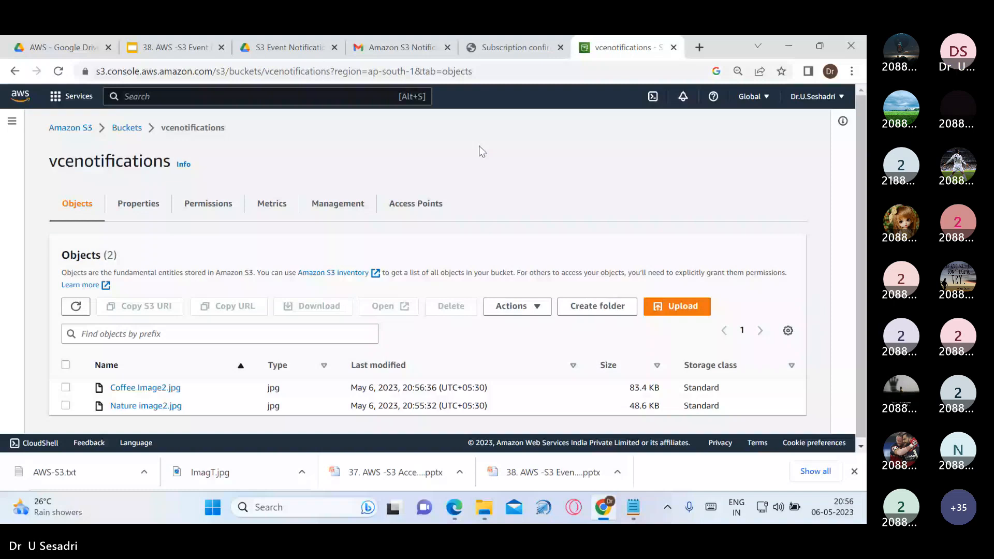
{"action": "left_click", "coordinate": [59, 72]}
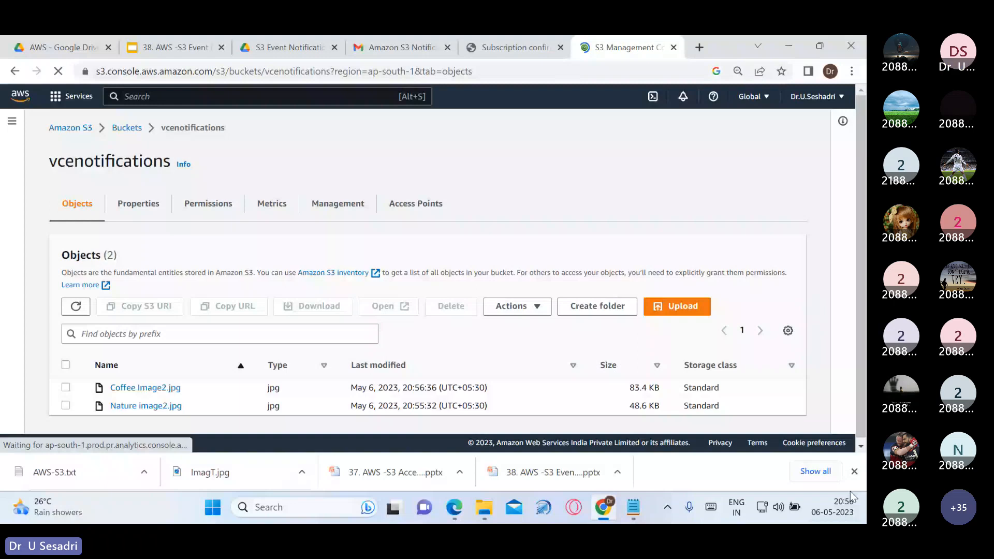
Read the ObjectCreated:Put email for Coffee Image2.jpg, then return to the vcenotifications bucket
{"action": "left_click", "coordinate": [388, 51]}
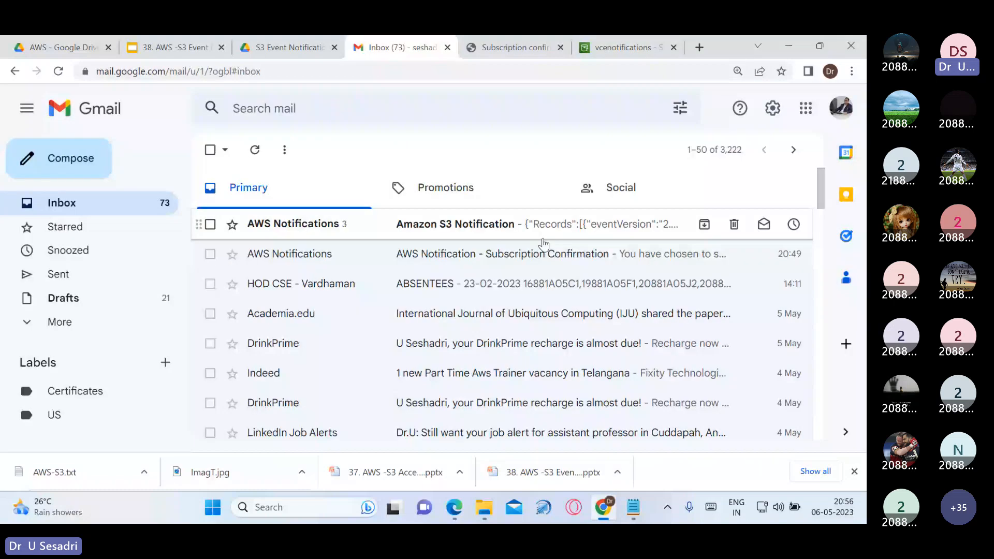
{"action": "left_click", "coordinate": [761, 235]}
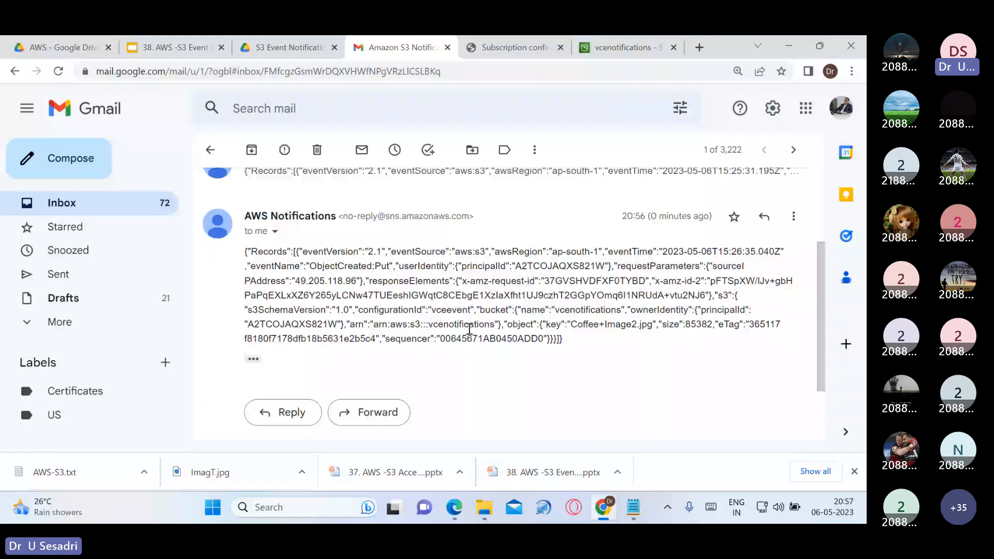
{"action": "left_click", "coordinate": [627, 47]}
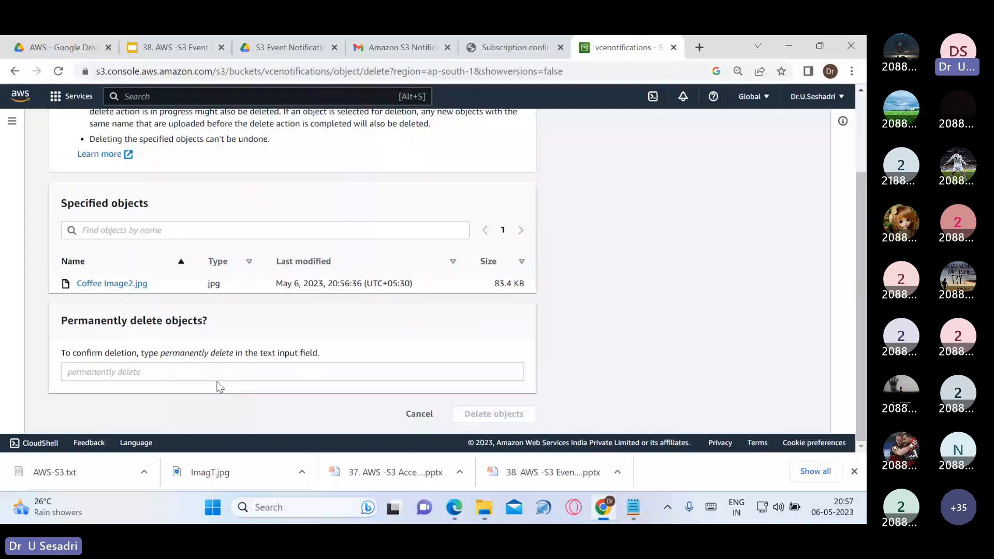
Confirm permanent deletion of Coffee Image2.jpg with the 'permanently delete' phrase, then refresh the bucket
{"action": "left_click_drag", "start_coordinate": [160, 353], "coordinate": [230, 354]}
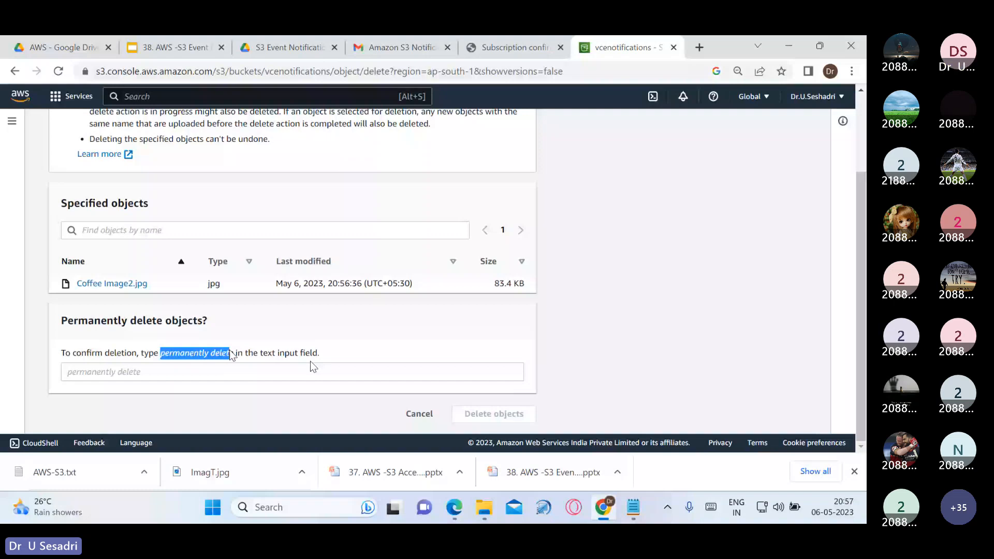
{"action": "left_click", "coordinate": [348, 368]}
{"action": "type", "text": "permanently delete"}
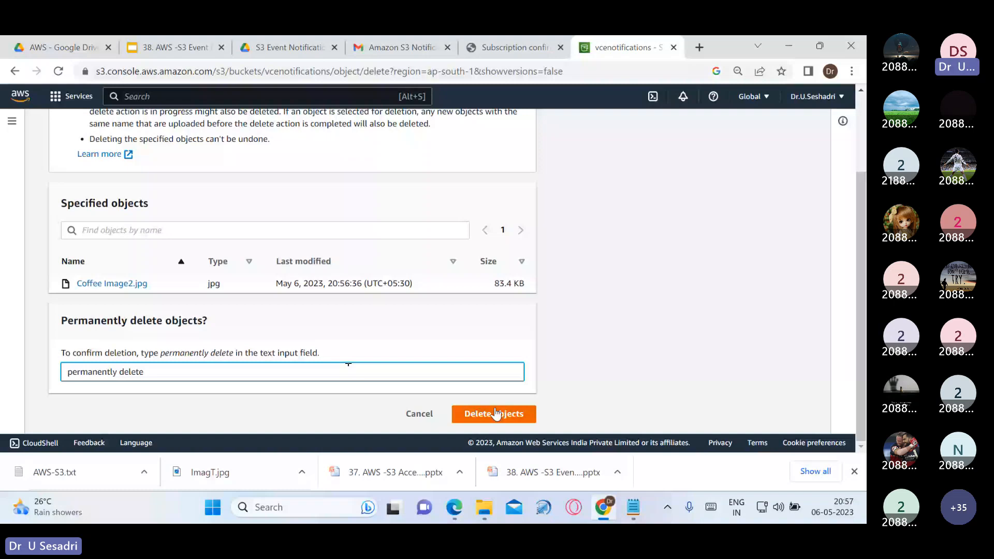
{"action": "left_click", "coordinate": [496, 414]}
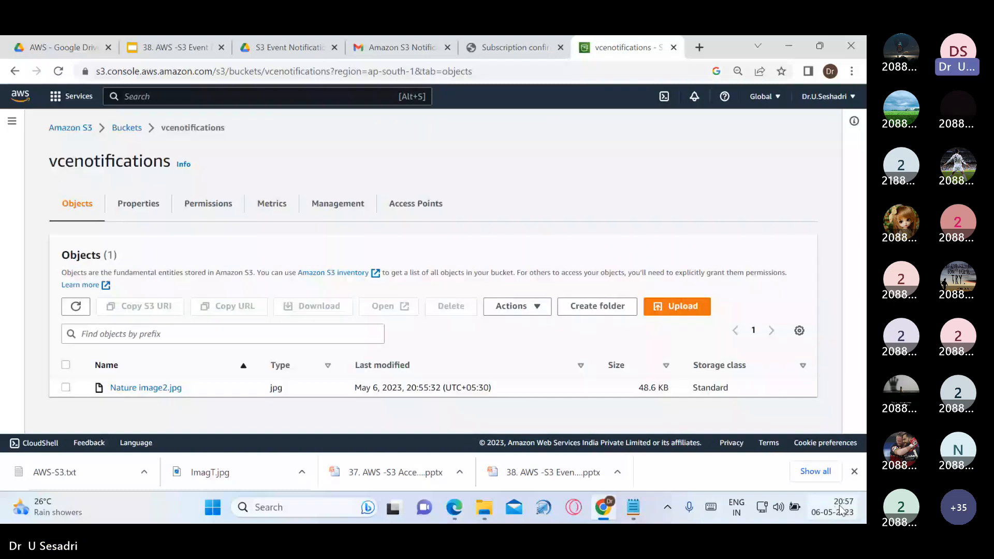
{"action": "key", "text": "F5"}
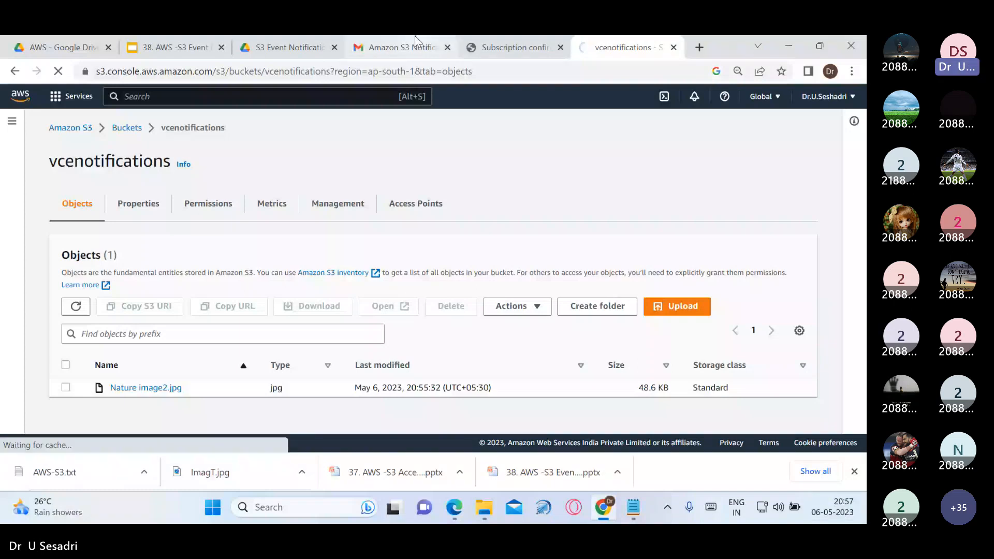
Check the newest ObjectRemoved:Delete email for Coffee Image2.jpg in the Amazon S3 Notification thread
{"action": "left_click", "coordinate": [411, 46]}
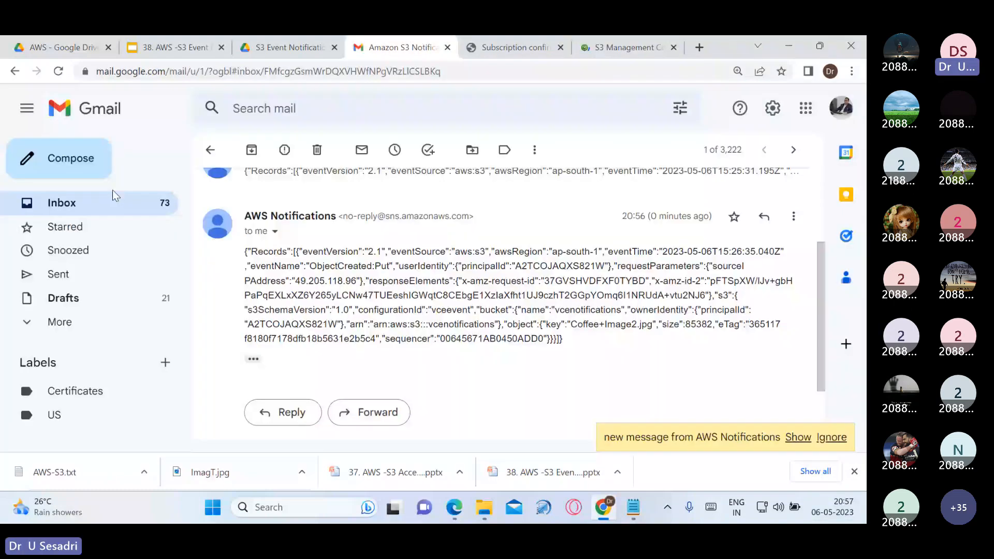
{"action": "left_click", "coordinate": [113, 193]}
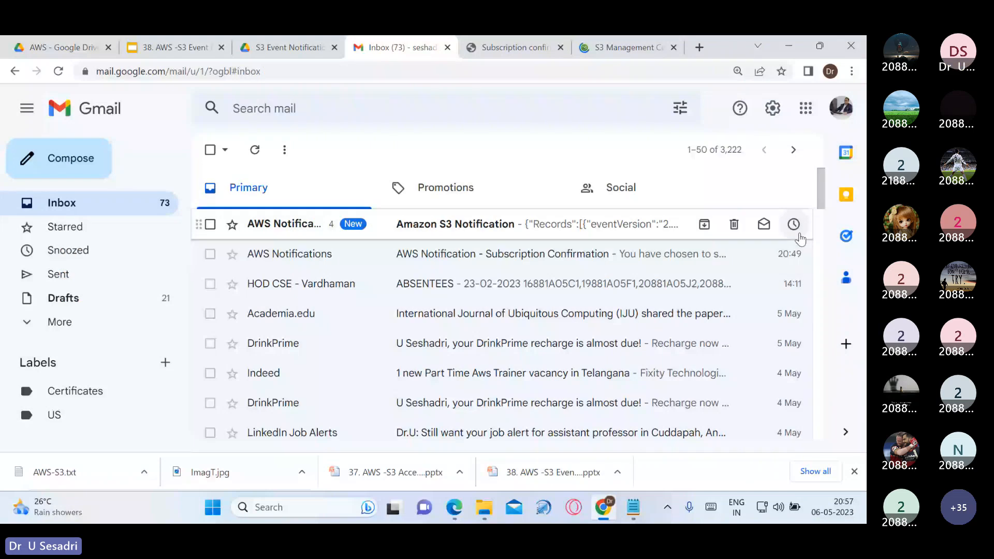
{"action": "left_click", "coordinate": [485, 234]}
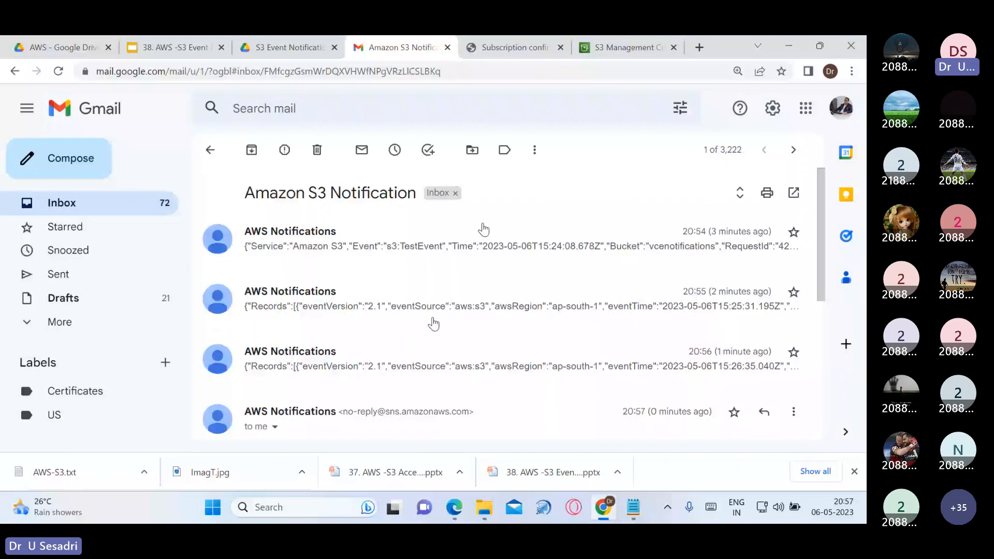
{"action": "scroll", "coordinate": [434, 324], "scroll_direction": "down", "scroll_amount": 2}
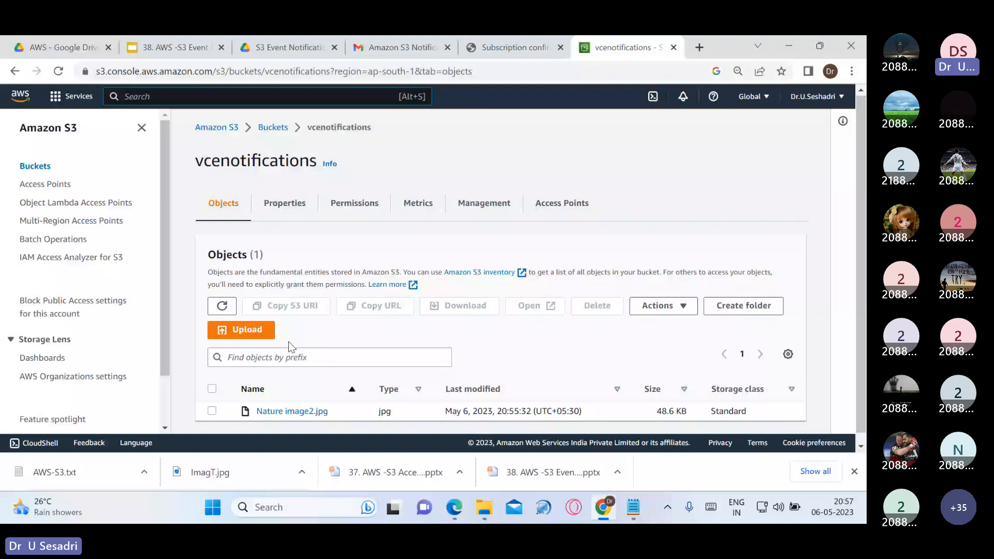
Select Nature image2.jpg and start its deletion, copying the 'permanently delete' confirmation phrase
{"action": "left_click", "coordinate": [594, 409]}
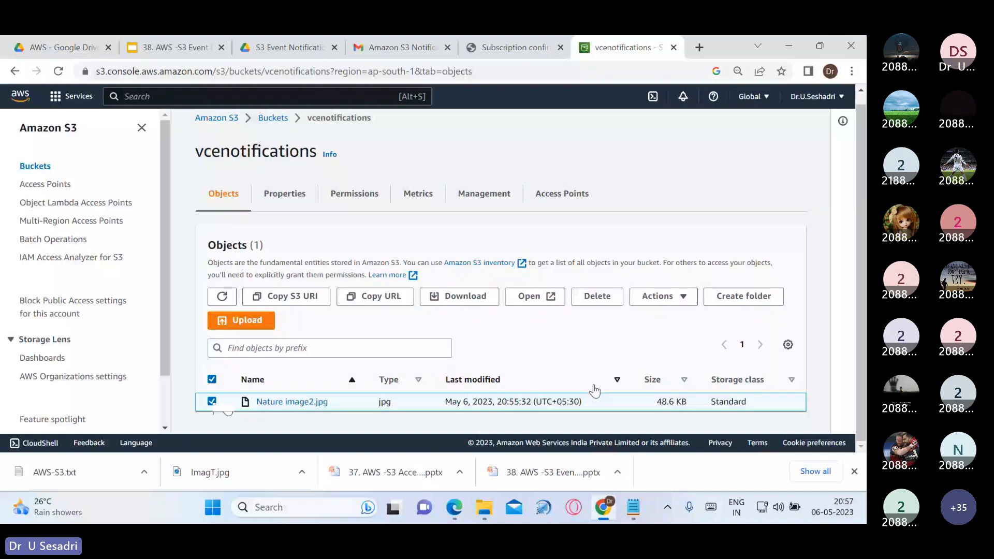
{"action": "left_click", "coordinate": [594, 393]}
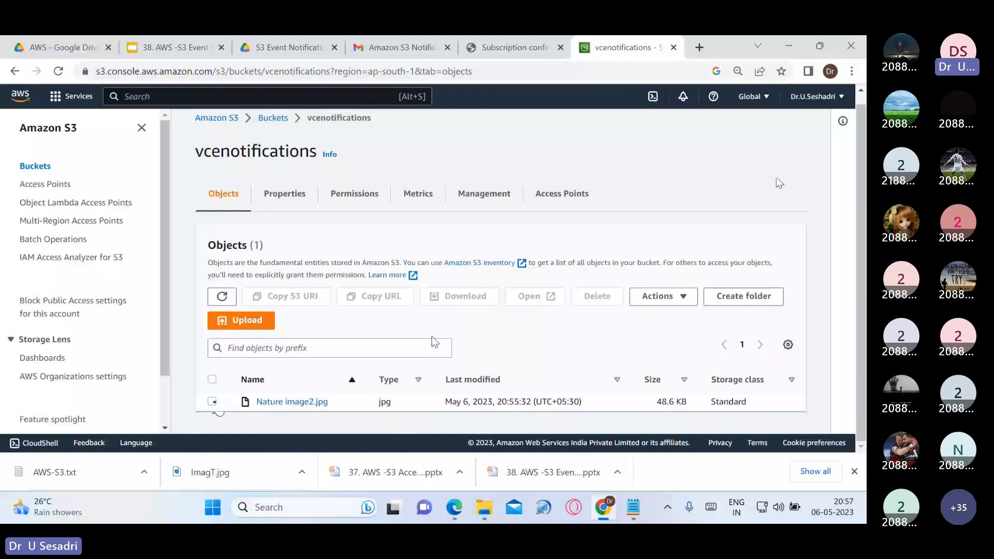
{"action": "scroll", "coordinate": [435, 342], "scroll_direction": "up", "scroll_amount": 1}
{"action": "left_click", "coordinate": [58, 72]}
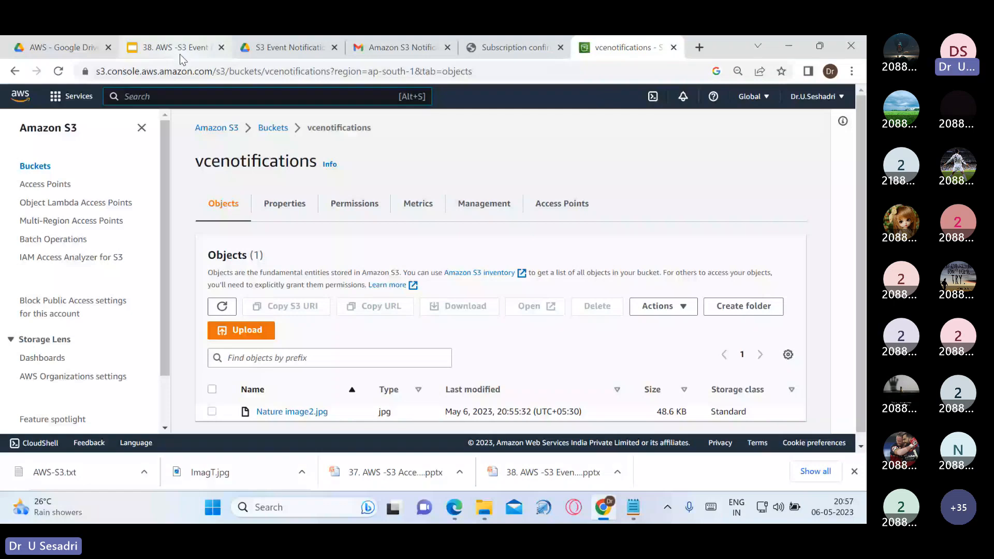
{"action": "left_click", "coordinate": [212, 411]}
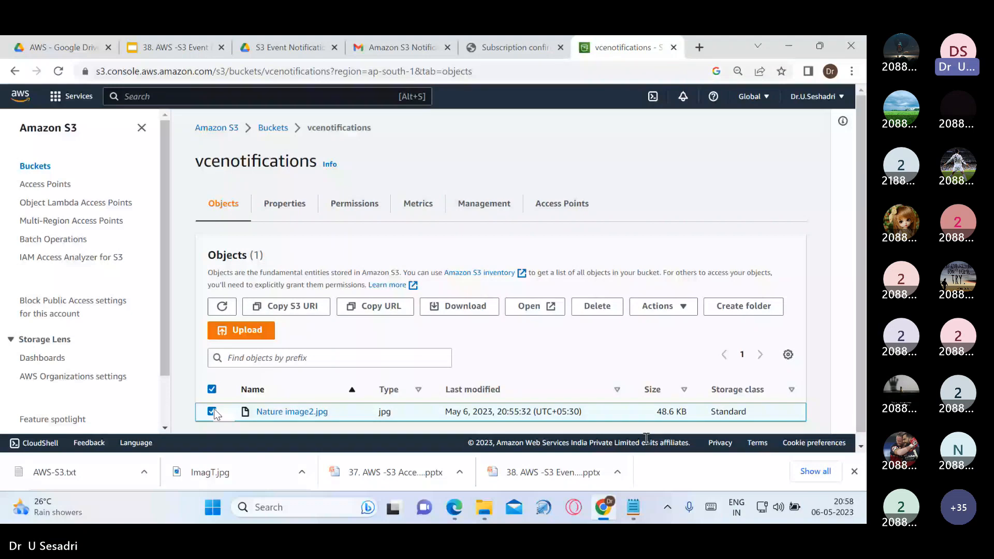
{"action": "left_click", "coordinate": [597, 306]}
{"action": "scroll", "coordinate": [299, 365], "scroll_direction": "down", "scroll_amount": 5}
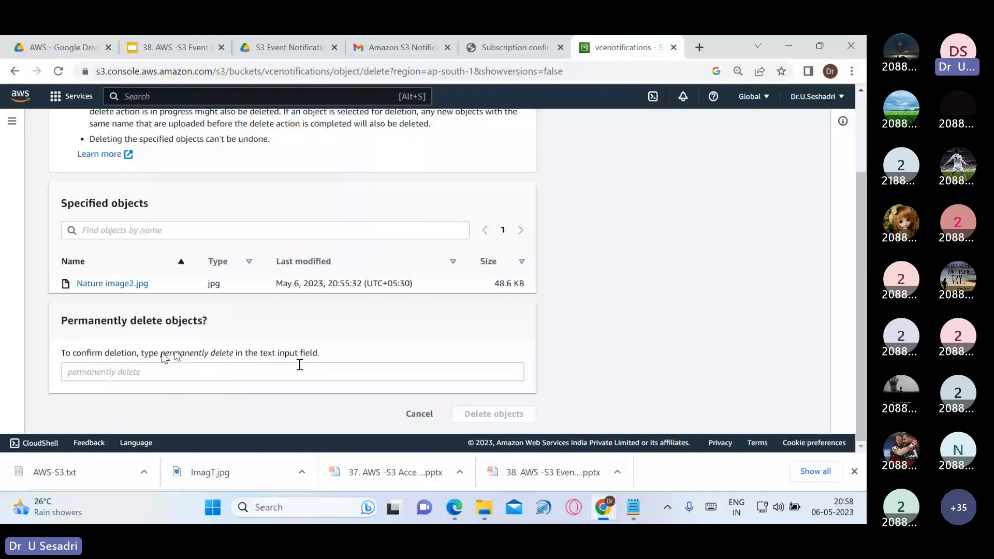
{"action": "left_click_drag", "start_coordinate": [161, 353], "coordinate": [234, 353]}
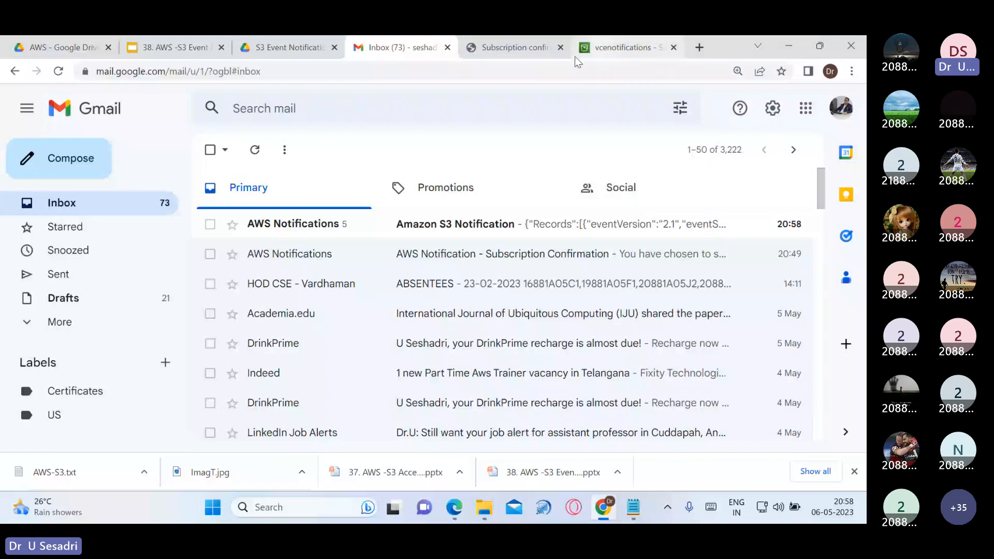
Show the Event Notification with SNS Service steps slide, then return to the empty vcenotifications bucket
{"action": "left_click", "coordinate": [176, 47]}
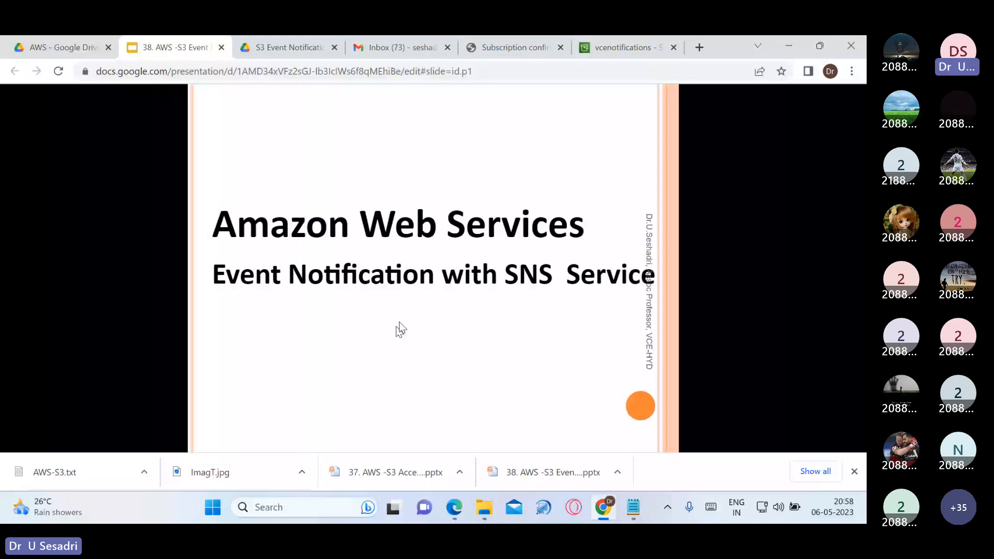
{"action": "key", "text": "Right"}
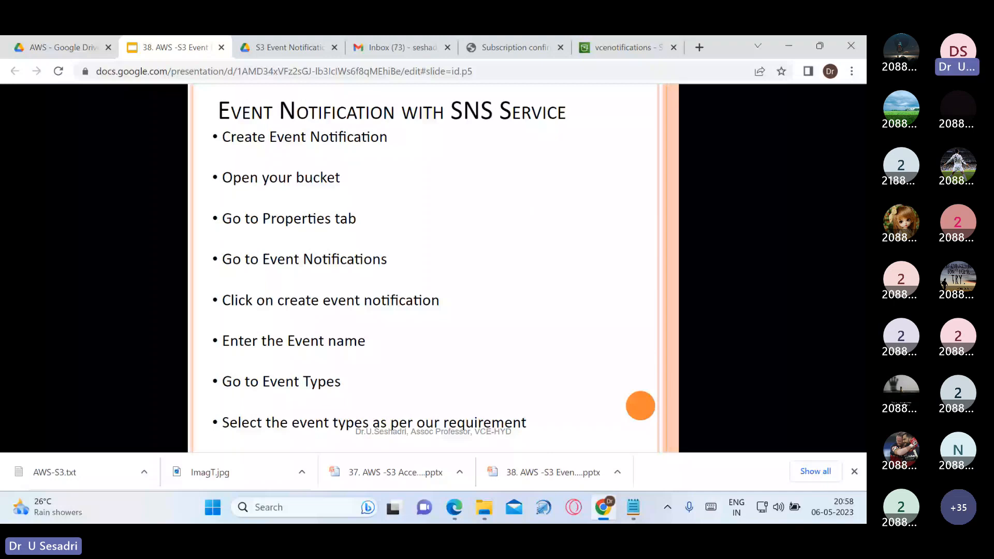
{"action": "left_click", "coordinate": [621, 47]}
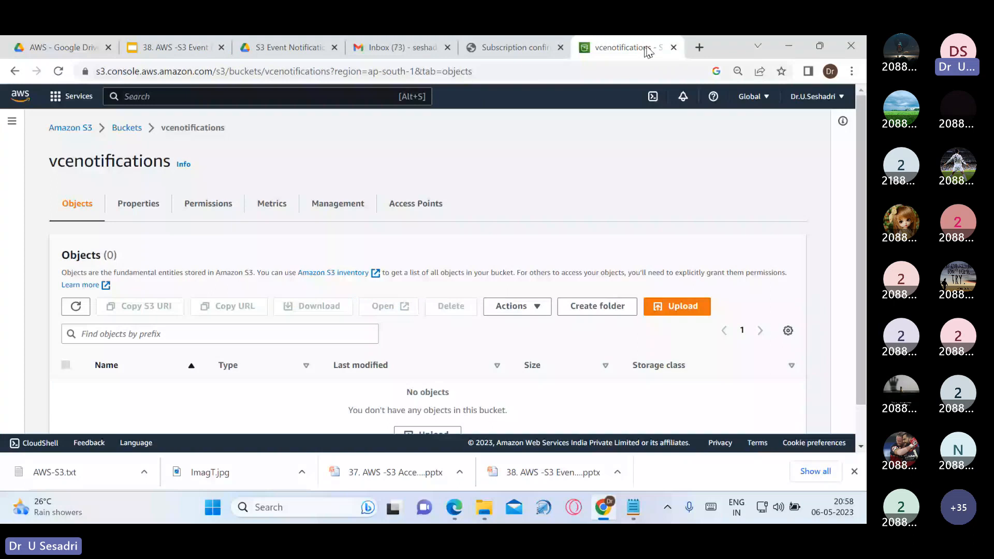
Delete the vcenotifications bucket by confirming its name, then bring up the AWS-S3 Notepad notes
{"action": "left_click", "coordinate": [126, 127]}
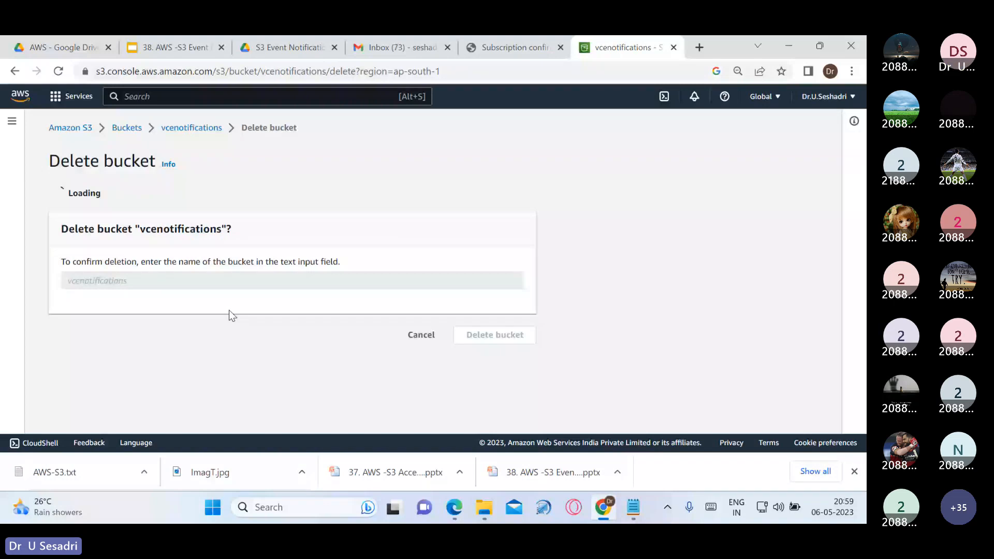
{"action": "left_click_drag", "start_coordinate": [139, 334], "coordinate": [222, 336]}
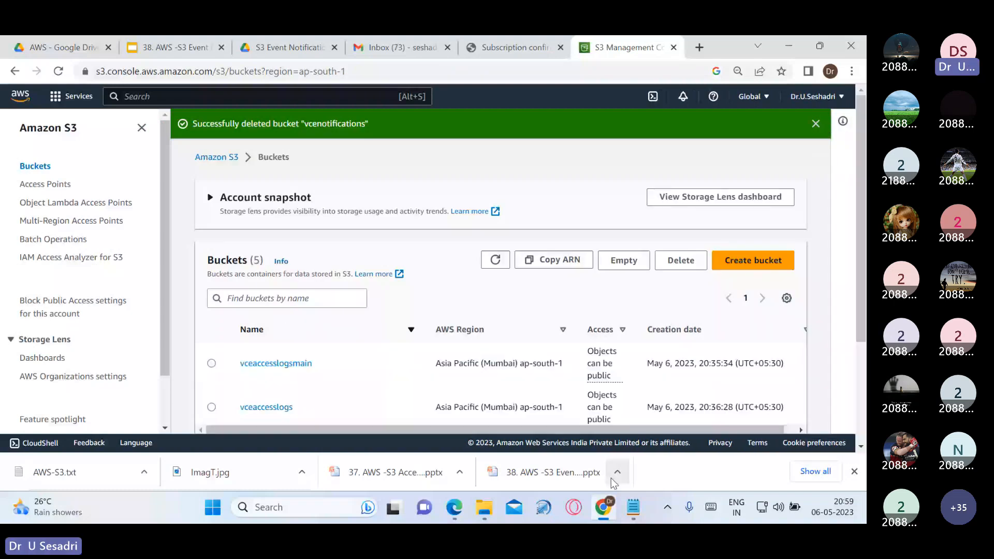
{"action": "left_click", "coordinate": [624, 508]}
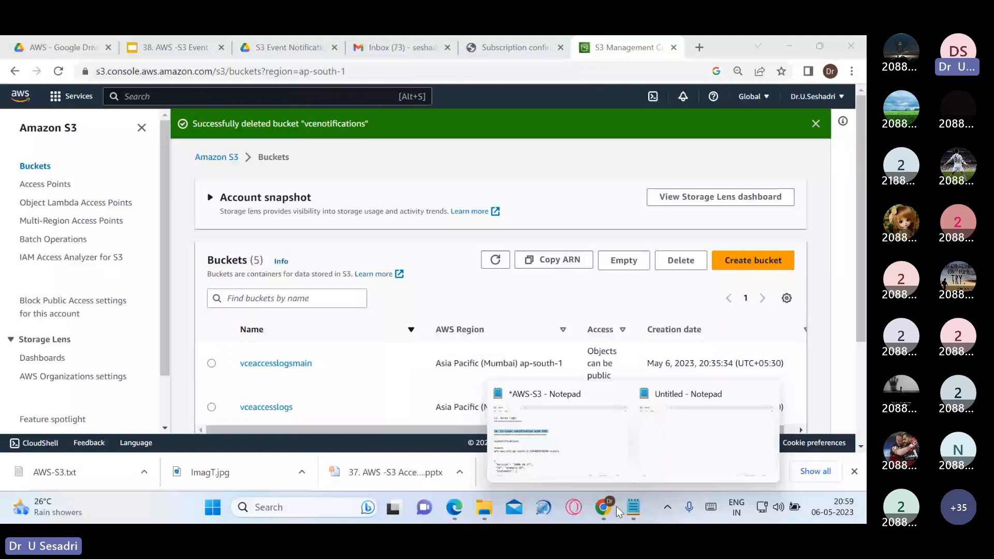
{"action": "left_click", "coordinate": [560, 440]}
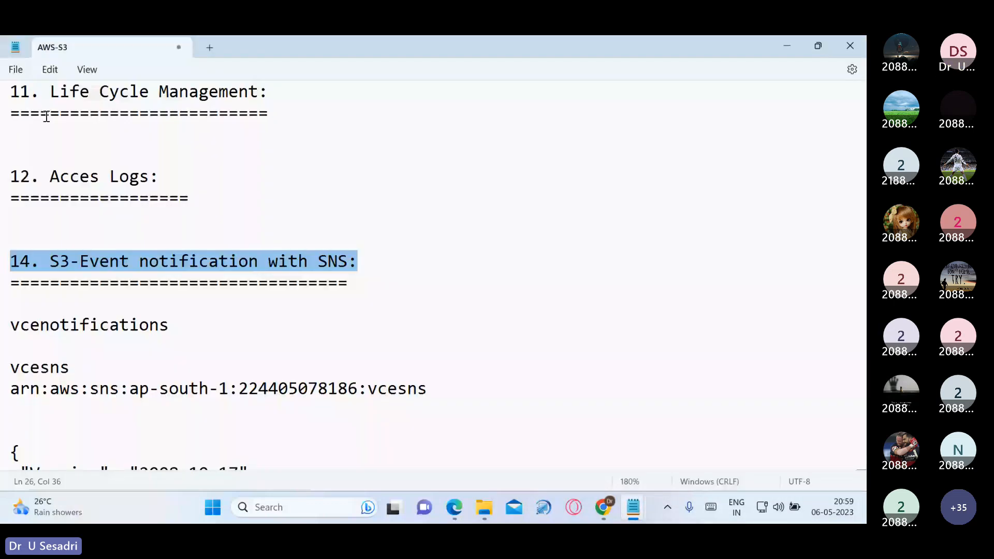
Look over the numbered list of S3 topics in the Notepad notes
{"action": "left_click_drag", "start_coordinate": [11, 91], "coordinate": [270, 56]}
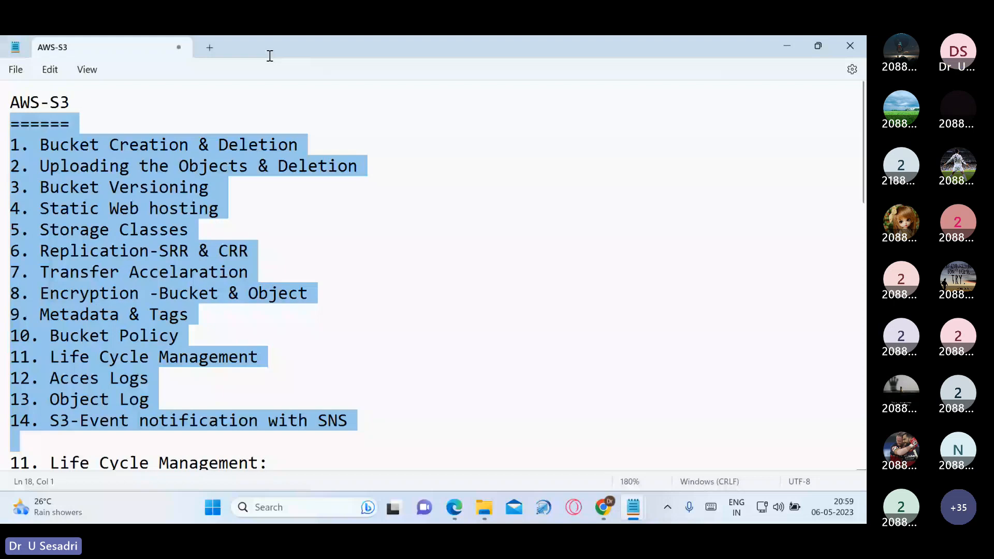
{"action": "scroll", "coordinate": [345, 388], "scroll_direction": "down", "scroll_amount": 3}
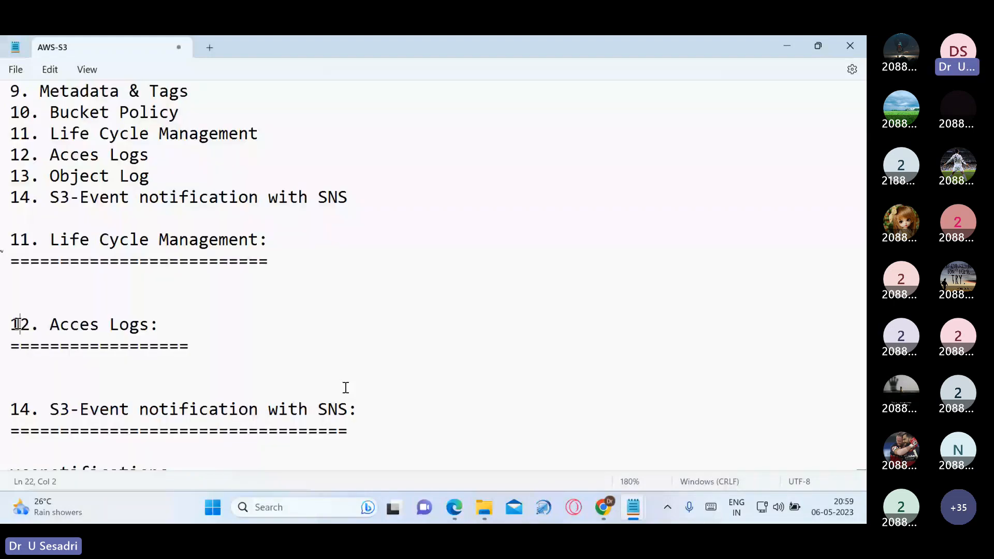
{"action": "left_click_drag", "start_coordinate": [20, 324], "coordinate": [135, 339]}
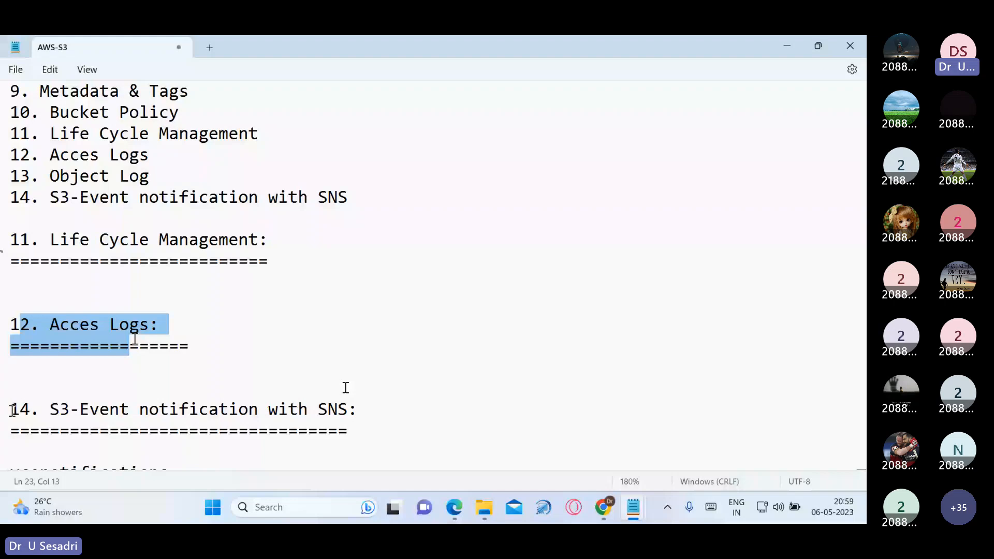
{"action": "left_click_drag", "start_coordinate": [11, 410], "coordinate": [358, 411]}
{"action": "scroll", "coordinate": [359, 410], "scroll_direction": "down", "scroll_amount": 1}
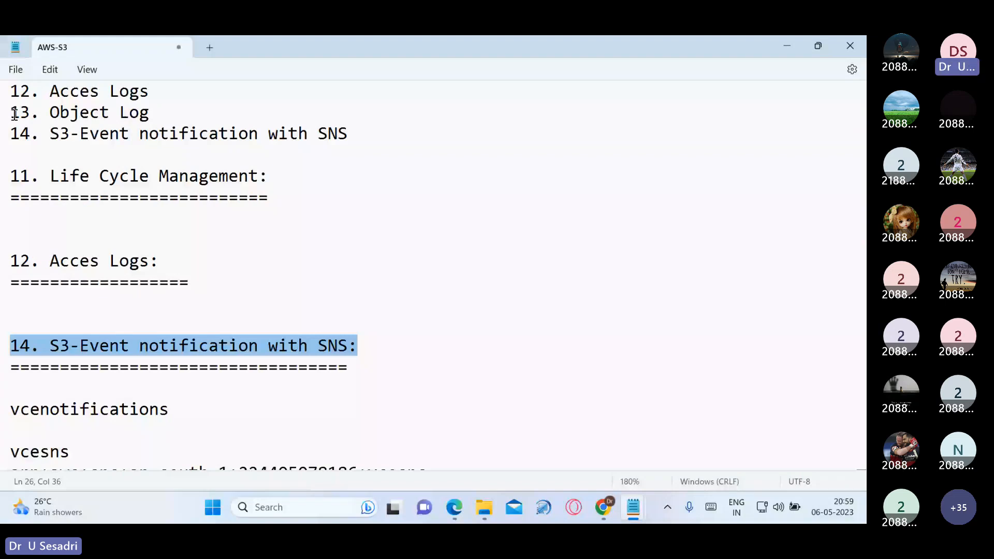
Append a '13. Object Log:' heading underlined with '============', then return to the S3 console
{"action": "key", "text": "ctrl+End"}
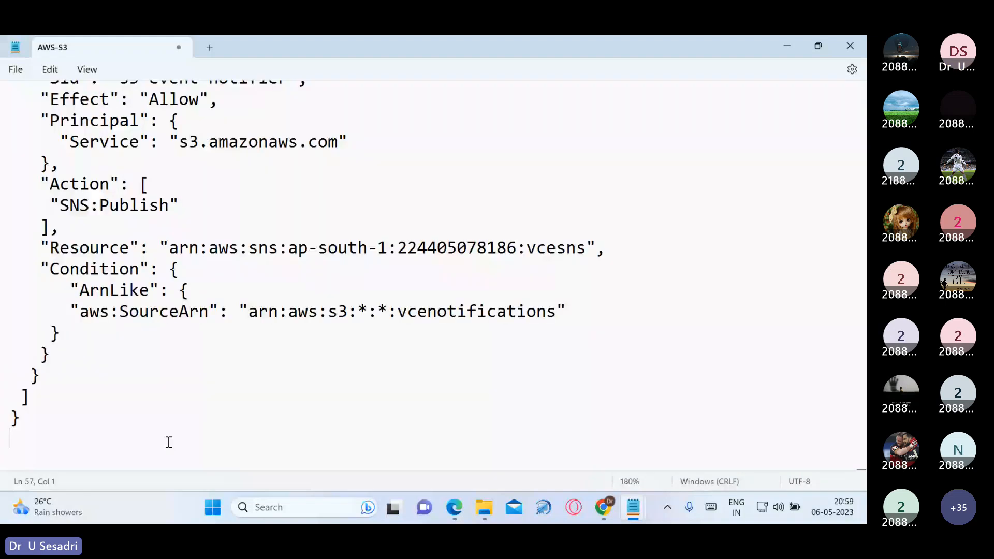
{"action": "key", "text": "Return"}
{"action": "key", "text": "Return"}
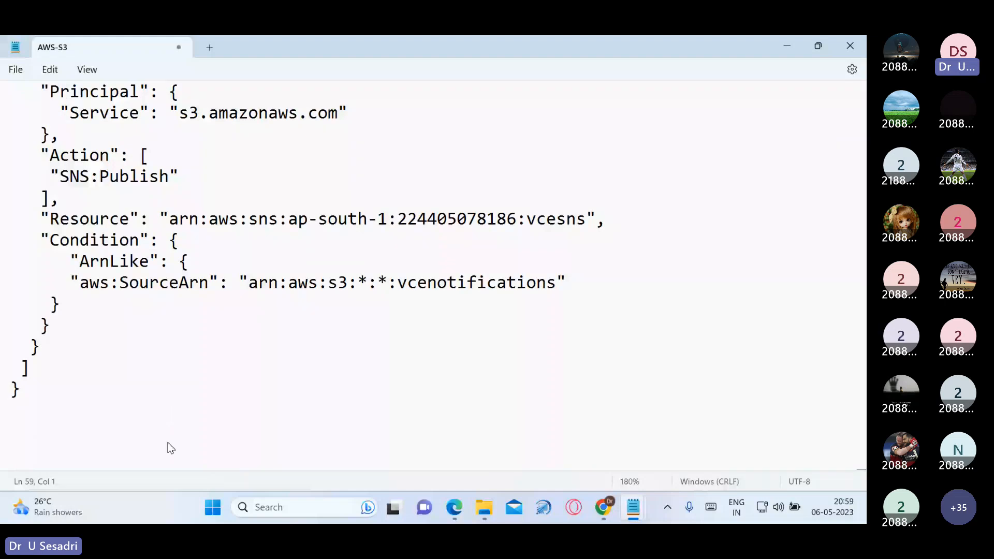
{"action": "type", "text": "13. Object Log:"}
{"action": "key", "text": "Return"}
{"action": "type", "text": "============"}
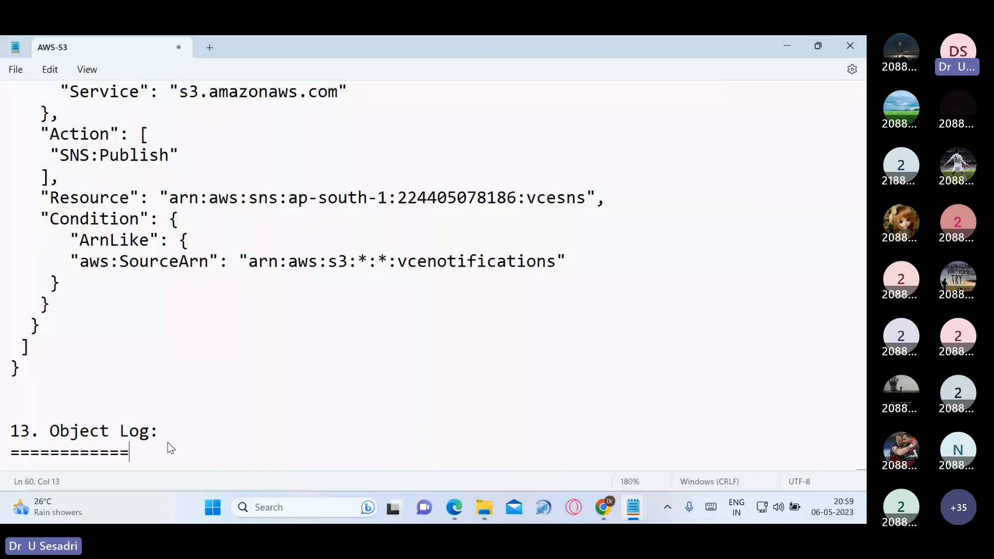
{"action": "key", "text": "alt+Tab"}
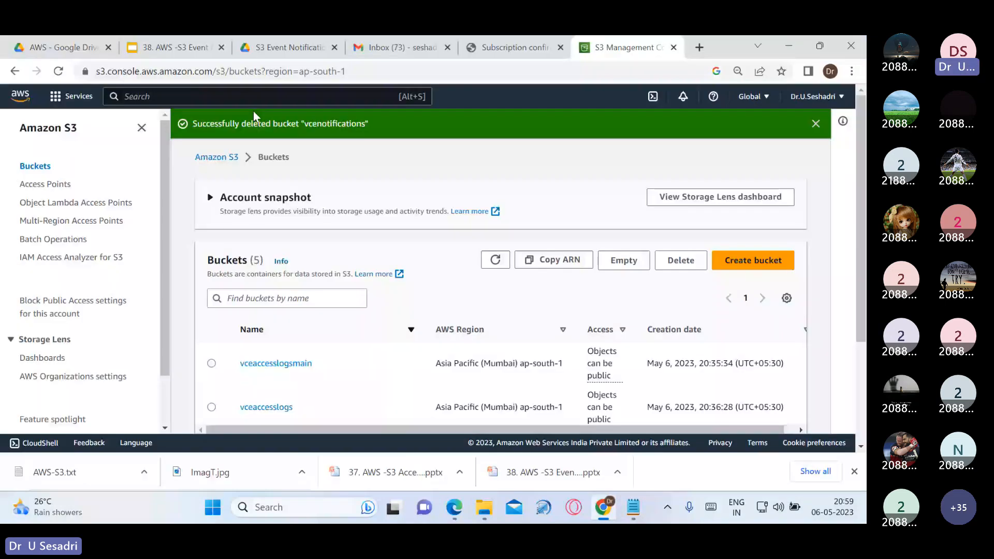
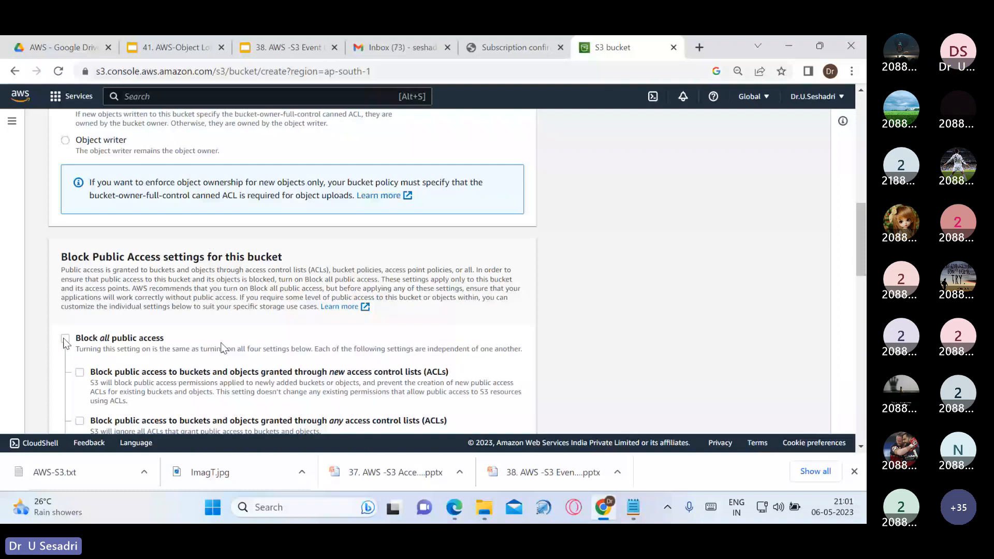
Enable Bucket Versioning for vceobjectlog and create the bucket
{"action": "scroll", "coordinate": [221, 348], "scroll_direction": "down", "scroll_amount": 4}
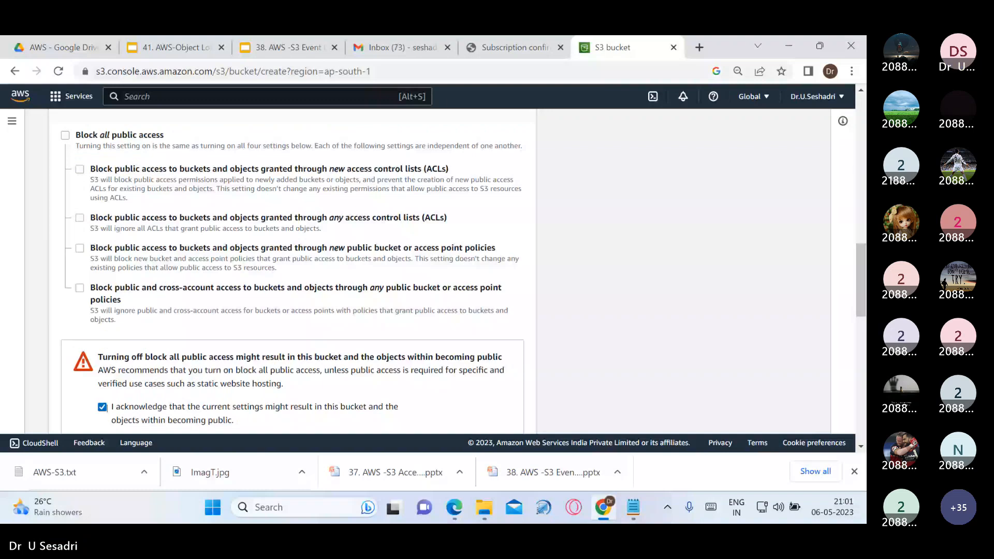
{"action": "scroll", "coordinate": [71, 375], "scroll_direction": "down", "scroll_amount": 4}
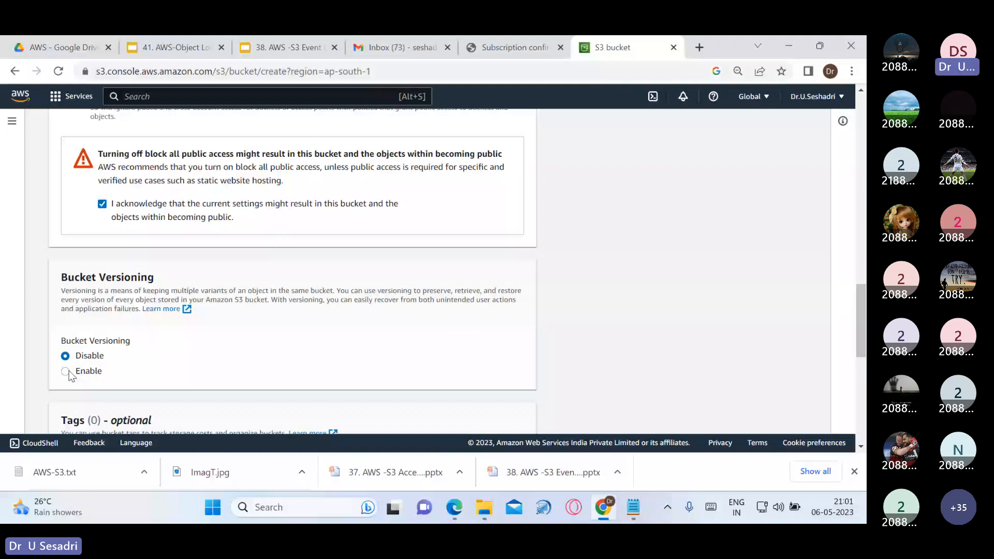
{"action": "left_click", "coordinate": [66, 372]}
{"action": "scroll", "coordinate": [348, 409], "scroll_direction": "down", "scroll_amount": 10}
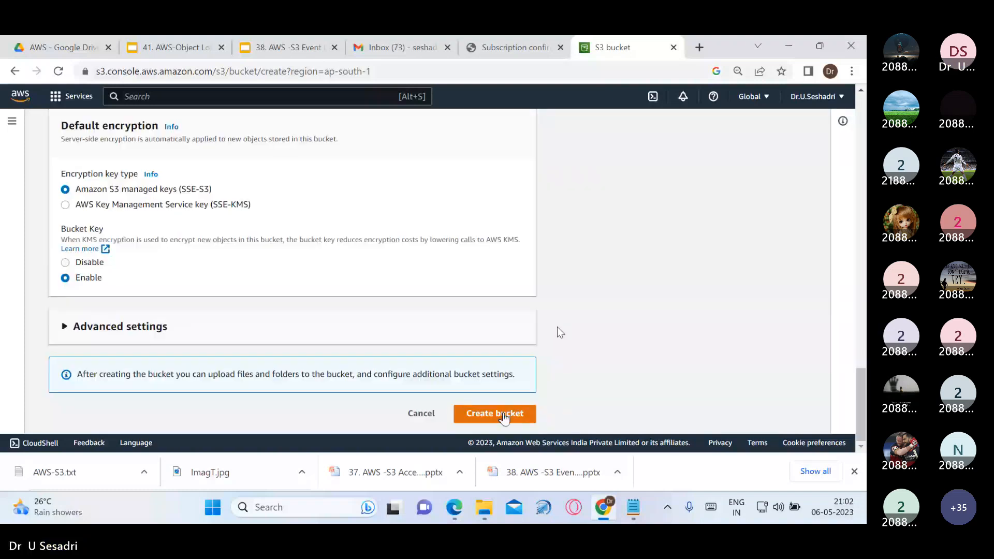
{"action": "left_click", "coordinate": [504, 417]}
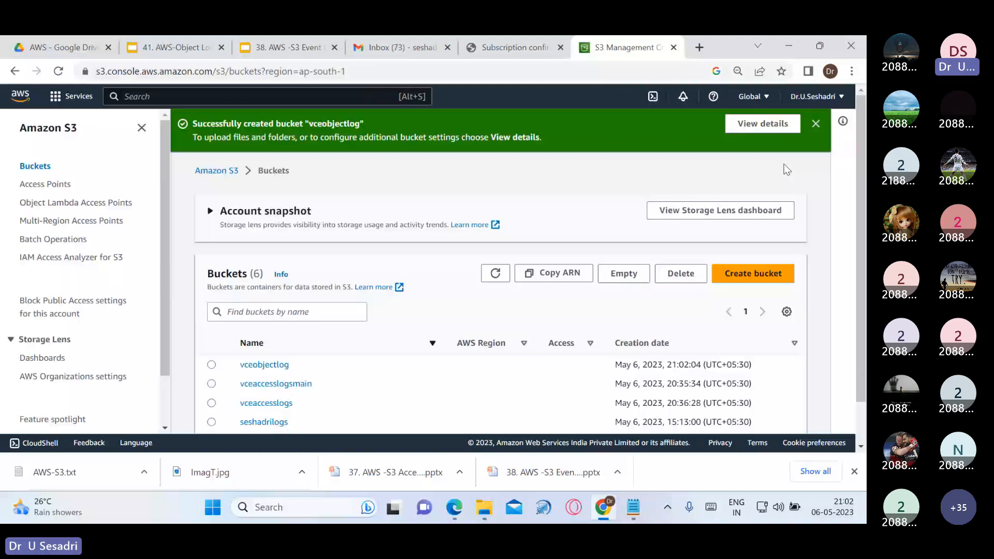
Dismiss the success banner and review vceobjectlog's Properties, with versioning Enabled and Object Lock Disabled
{"action": "left_click", "coordinate": [819, 122]}
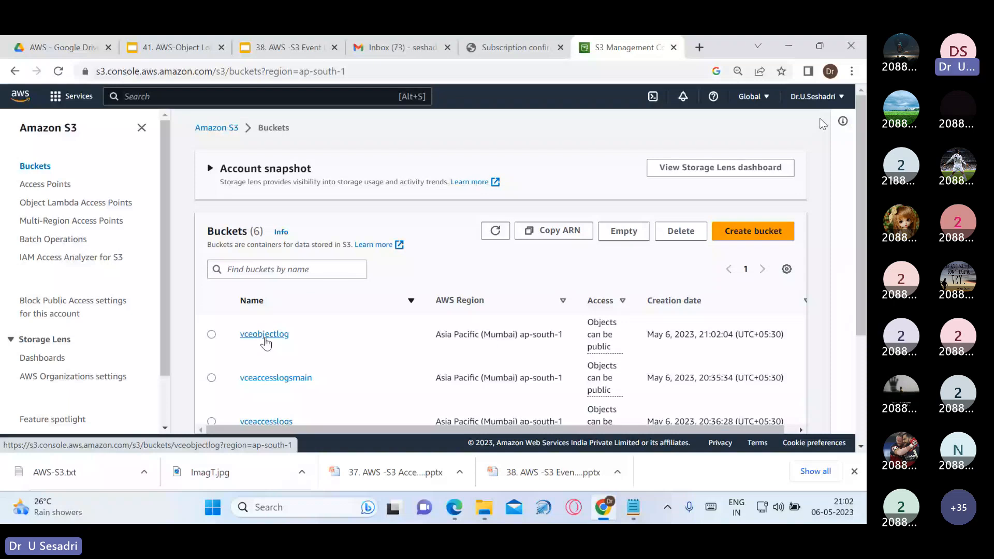
{"action": "left_click", "coordinate": [264, 334]}
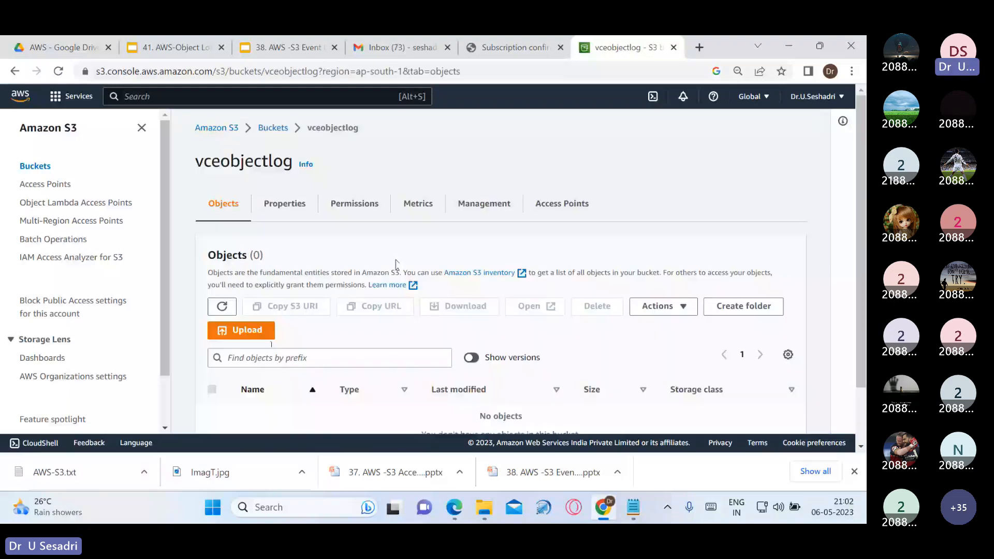
{"action": "left_click", "coordinate": [295, 211]}
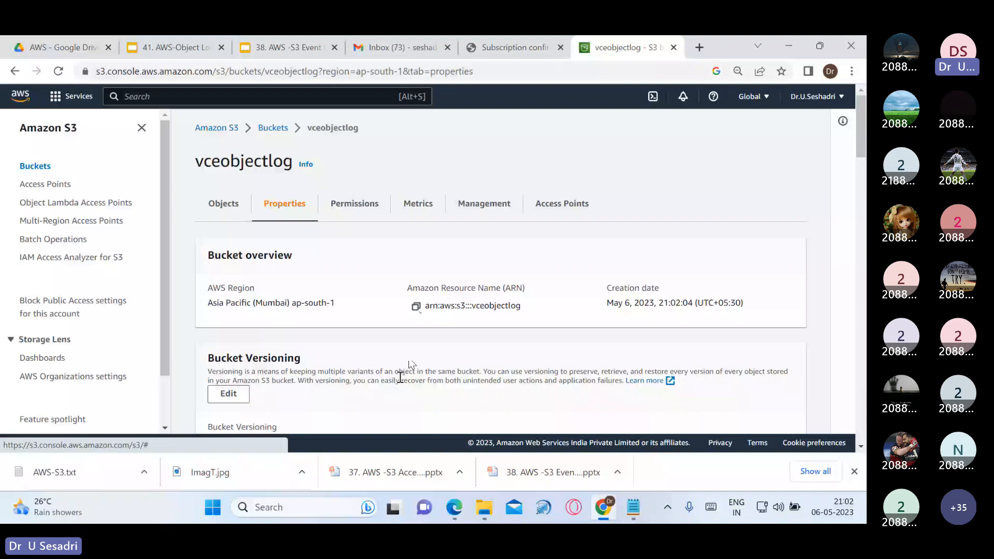
{"action": "scroll", "coordinate": [409, 361], "scroll_direction": "down", "scroll_amount": 1}
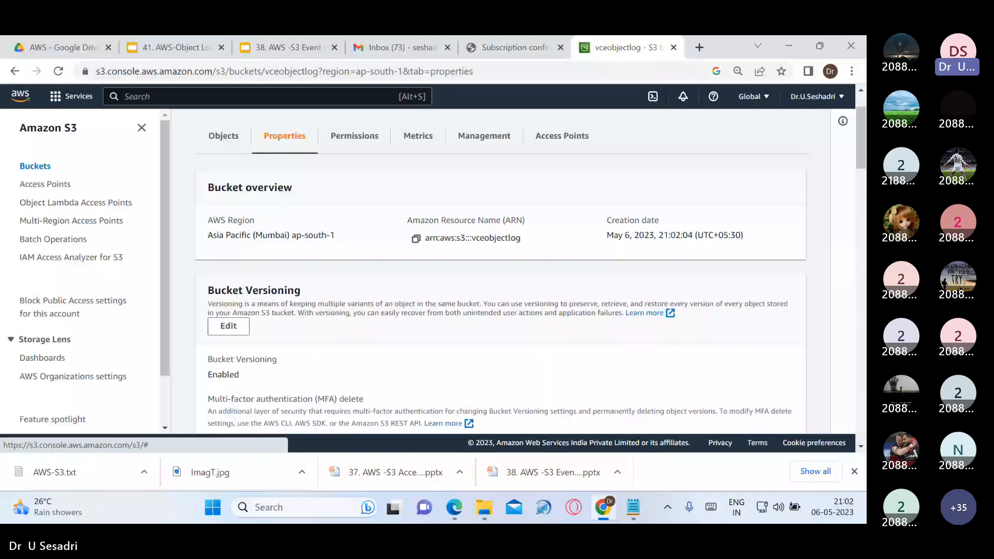
{"action": "scroll", "coordinate": [385, 370], "scroll_direction": "down", "scroll_amount": 2}
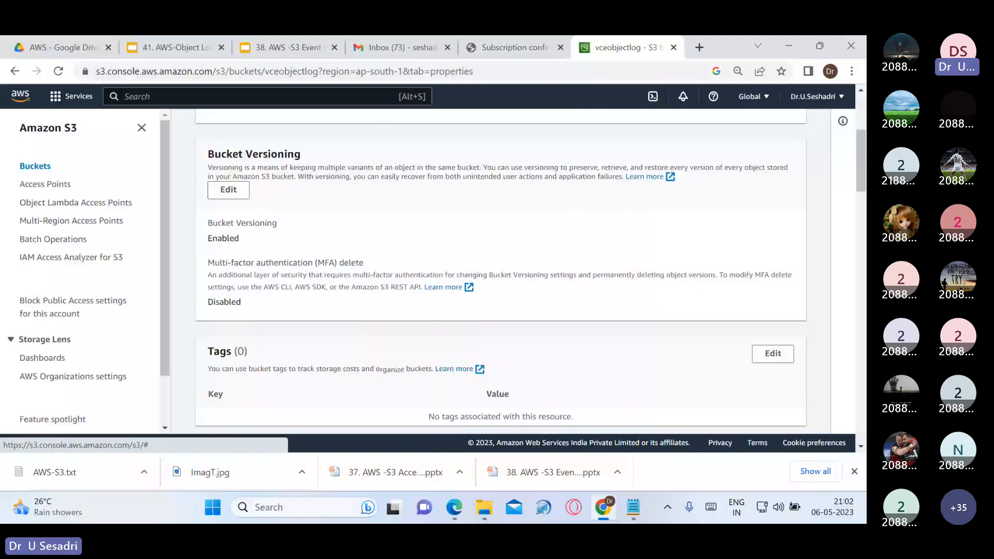
{"action": "scroll", "coordinate": [387, 367], "scroll_direction": "down", "scroll_amount": 5}
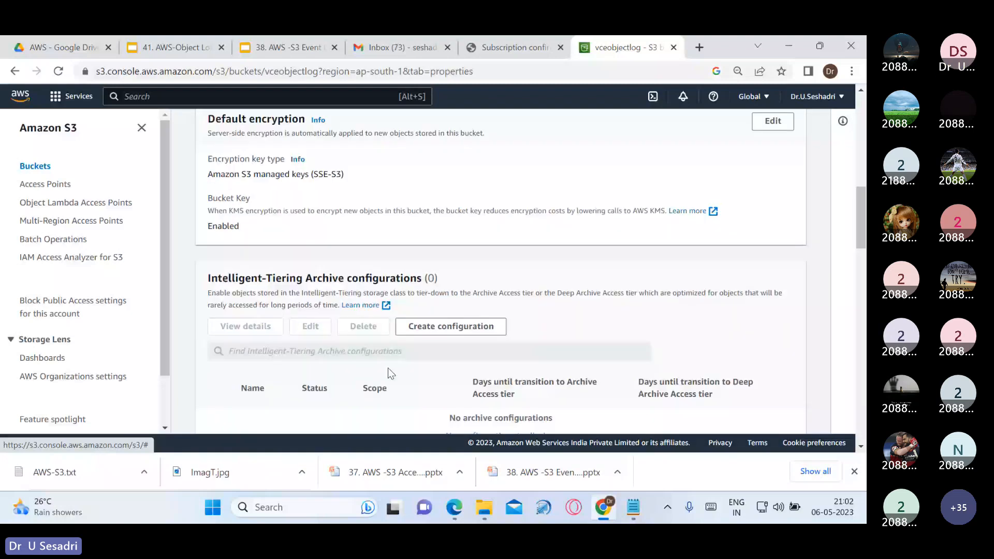
{"action": "scroll", "coordinate": [387, 368], "scroll_direction": "down", "scroll_amount": 10}
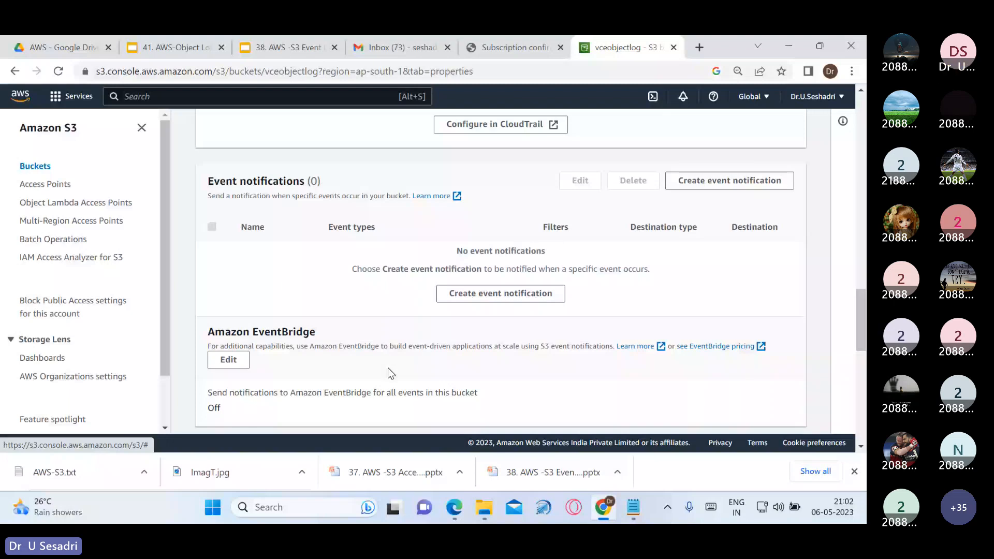
{"action": "scroll", "coordinate": [389, 369], "scroll_direction": "down", "scroll_amount": 5}
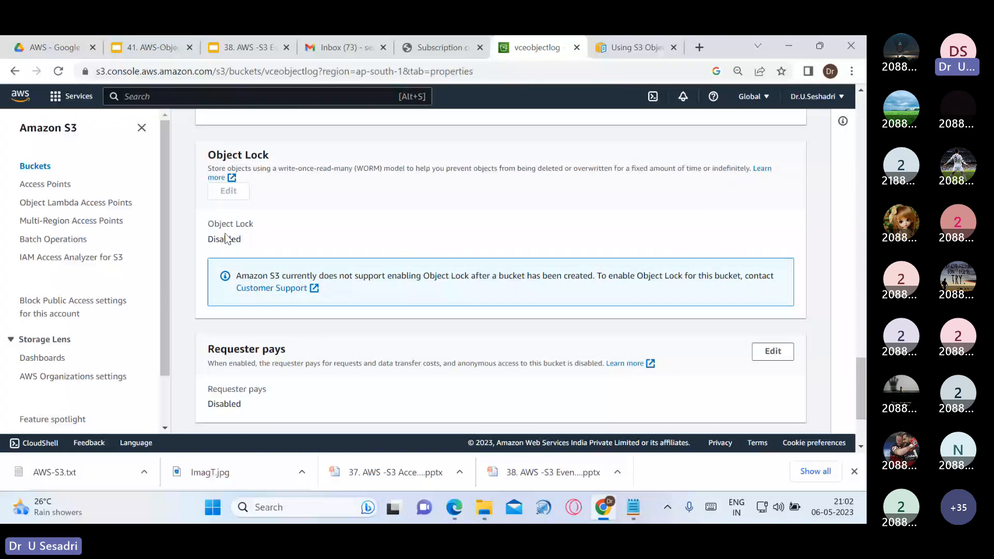
{"action": "scroll", "coordinate": [303, 277], "scroll_direction": "up", "scroll_amount": 1}
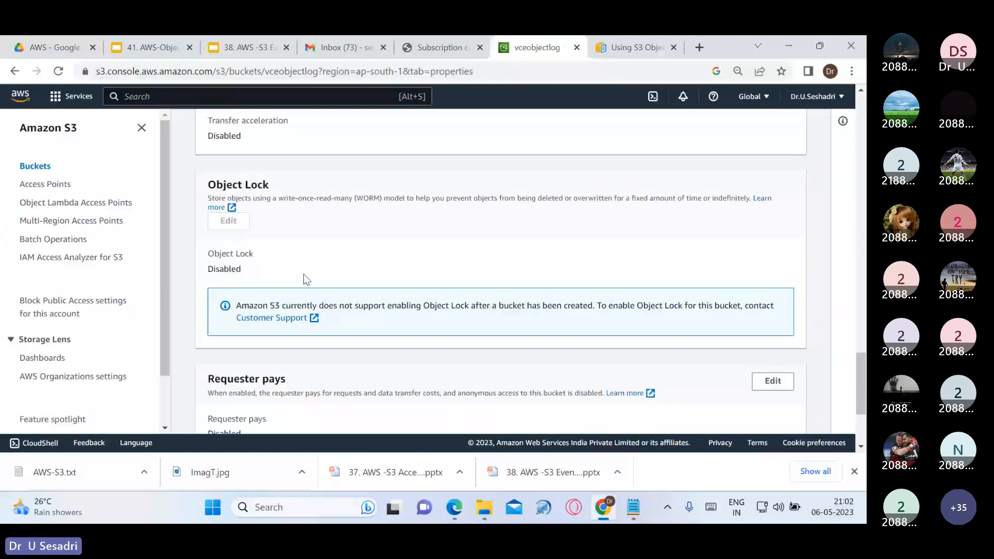
{"action": "scroll", "coordinate": [303, 277], "scroll_direction": "up", "scroll_amount": 10}
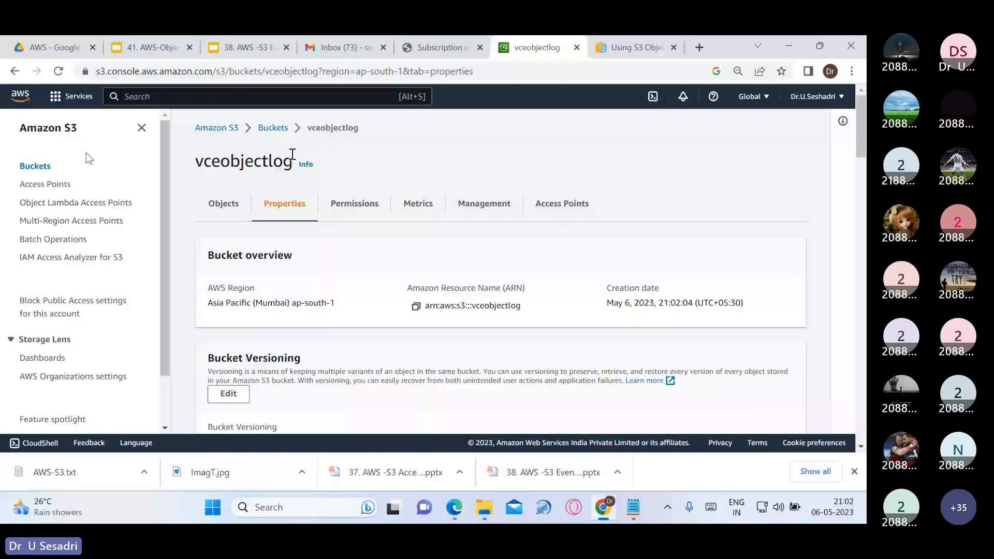
Check the empty Objects list, then highlight the non-editable Object Lock setting in Properties
{"action": "left_click", "coordinate": [223, 204]}
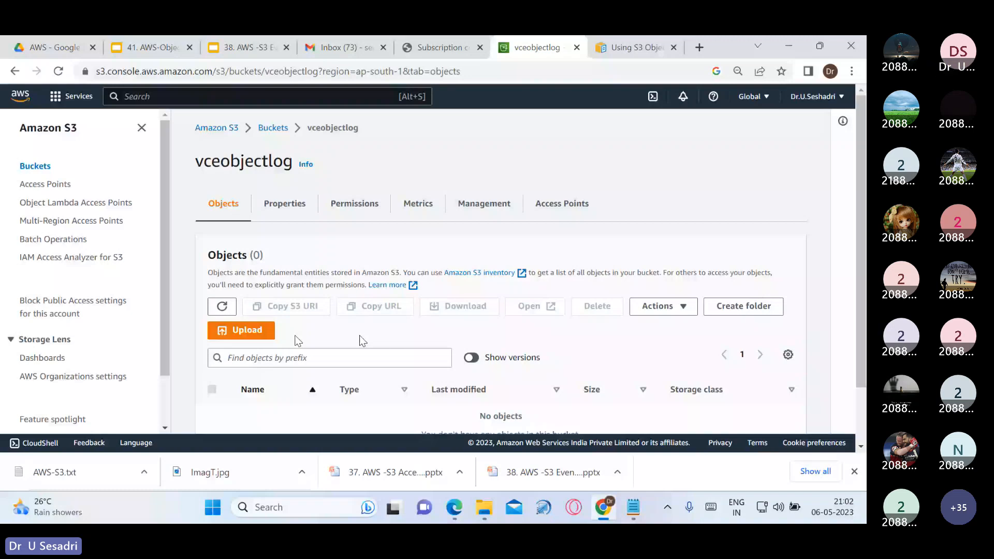
{"action": "left_click", "coordinate": [285, 204]}
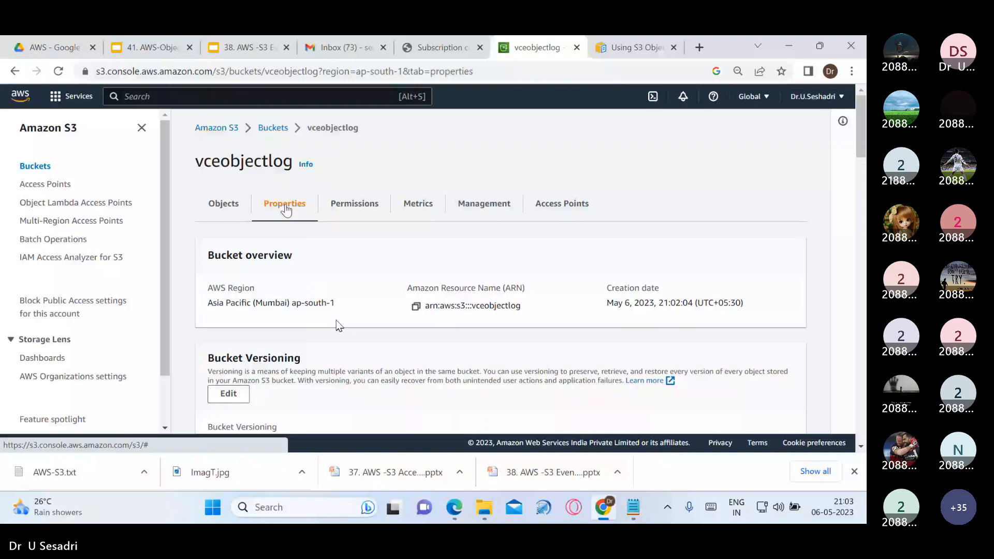
{"action": "scroll", "coordinate": [316, 362], "scroll_direction": "down", "scroll_amount": 15}
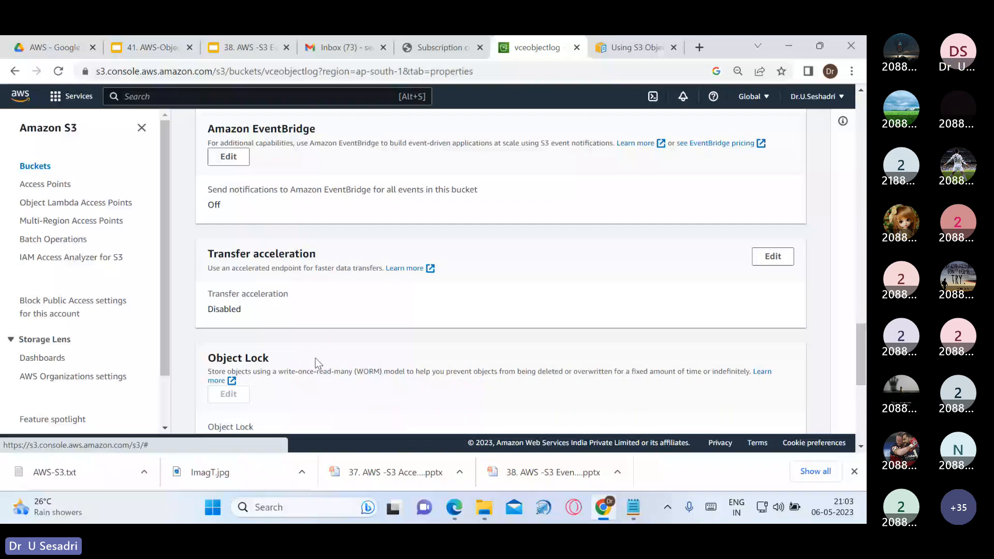
{"action": "scroll", "coordinate": [315, 358], "scroll_direction": "down", "scroll_amount": 2}
{"action": "double_click", "coordinate": [228, 259]}
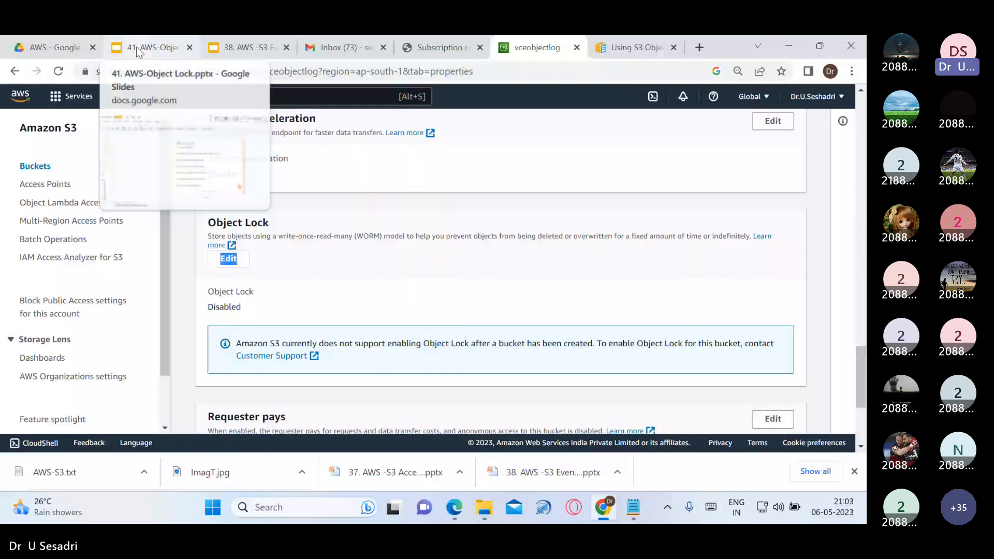
Review the Object Lock presentation slides and clear the Object Lock text highlight
{"action": "left_click", "coordinate": [137, 49]}
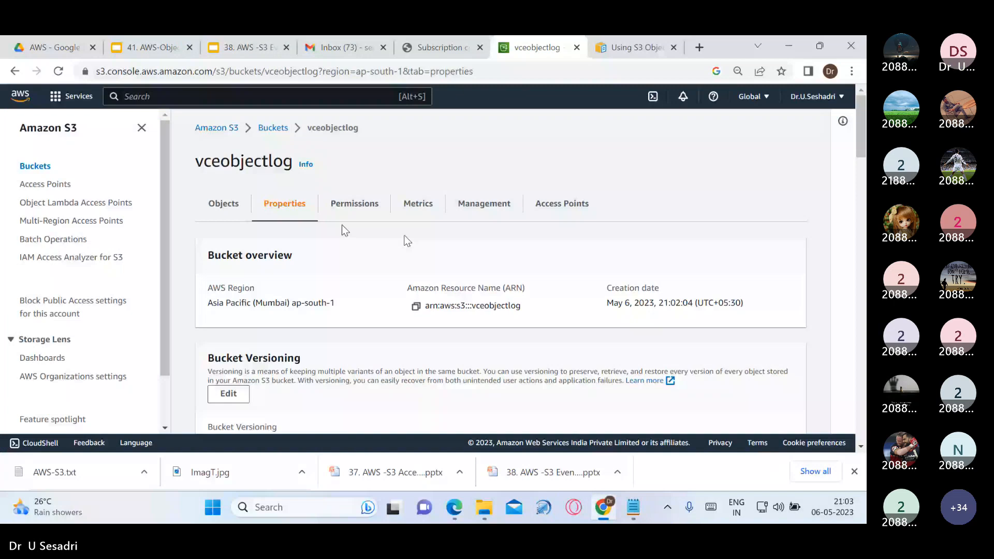
{"action": "scroll", "coordinate": [378, 299], "scroll_direction": "down", "scroll_amount": 5}
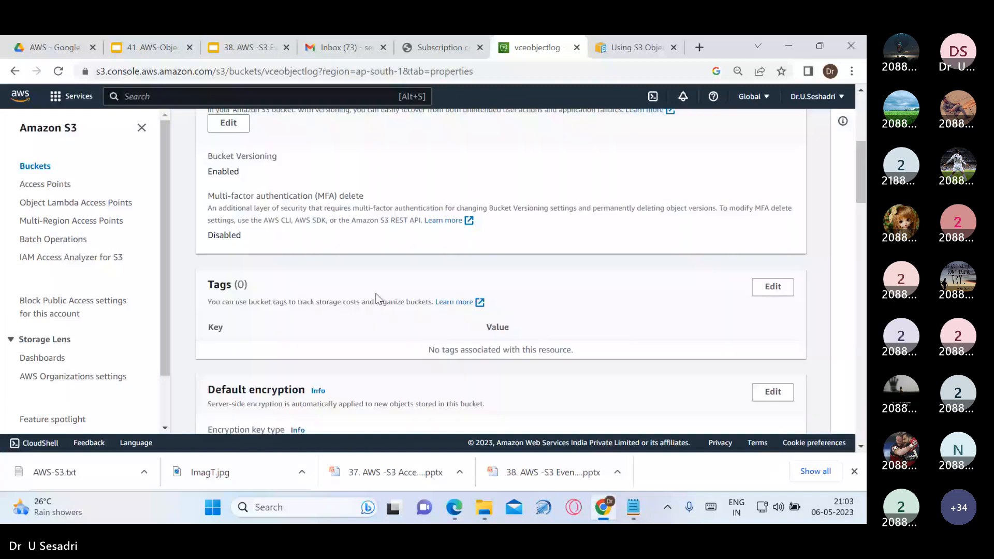
{"action": "scroll", "coordinate": [414, 318], "scroll_direction": "down", "scroll_amount": 15}
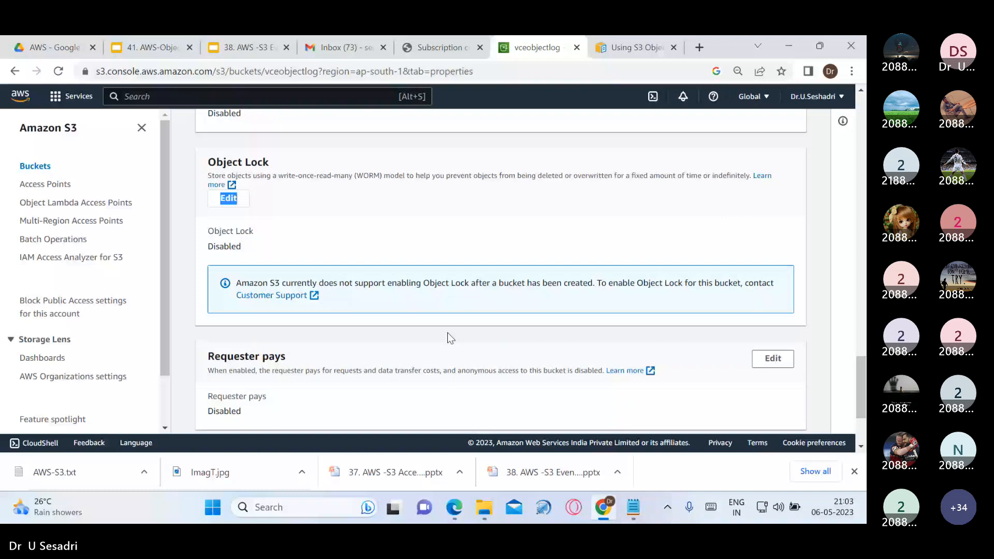
{"action": "left_click", "coordinate": [224, 186]}
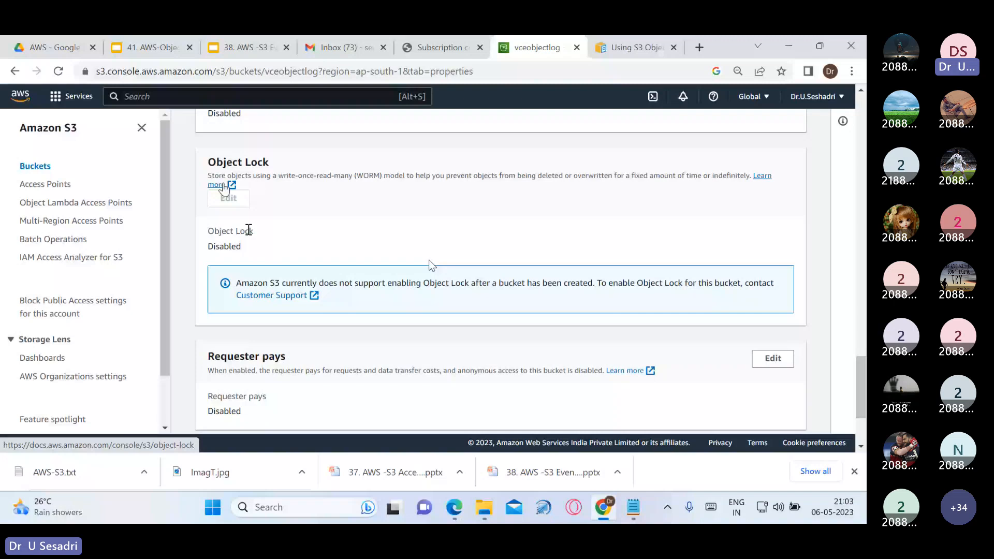
{"action": "scroll", "coordinate": [362, 269], "scroll_direction": "up", "scroll_amount": 10}
{"action": "scroll", "coordinate": [291, 272], "scroll_direction": "up", "scroll_amount": 10}
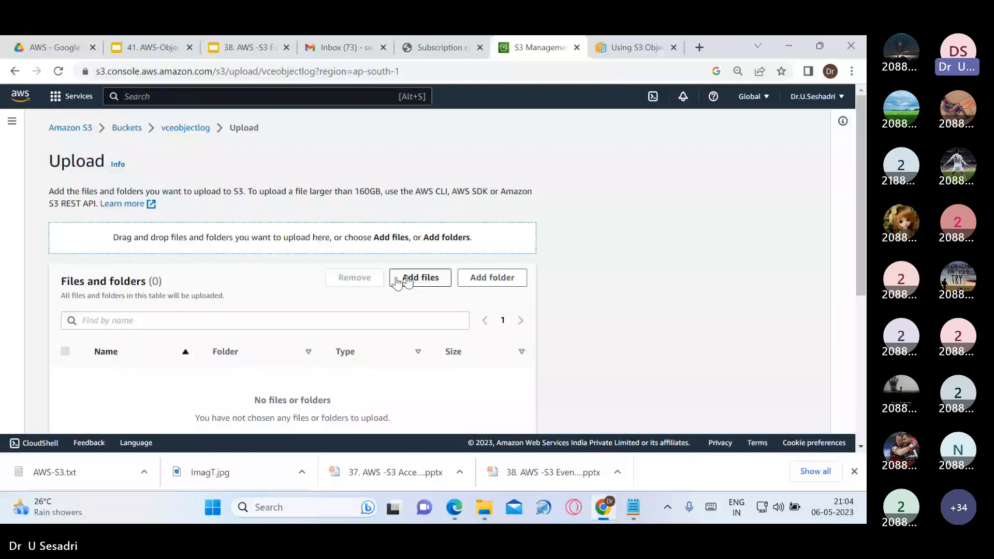
Upload Coffee Image2.jpg to vceobjectlog with public-read access granted and the risk acknowledged
{"action": "left_click", "coordinate": [397, 282]}
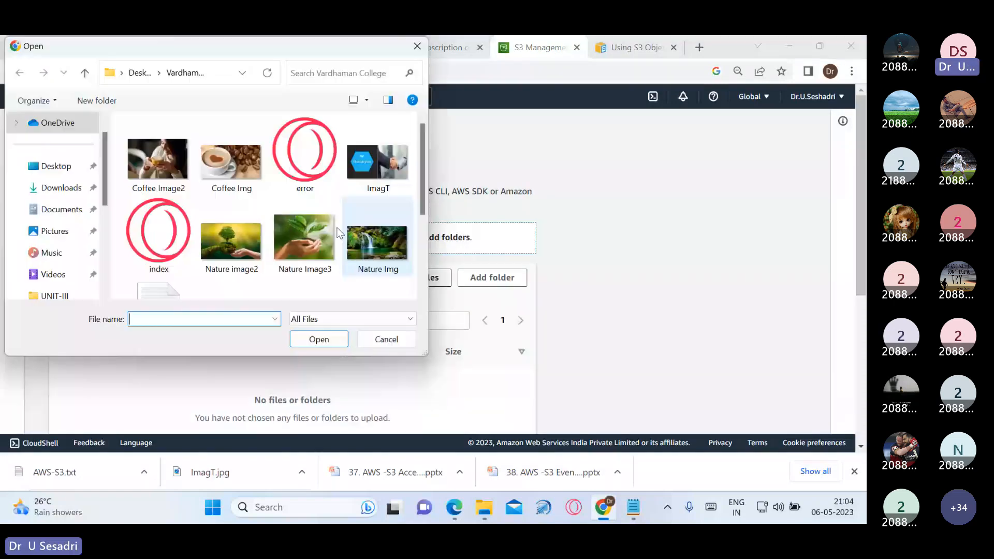
{"action": "left_click", "coordinate": [176, 173]}
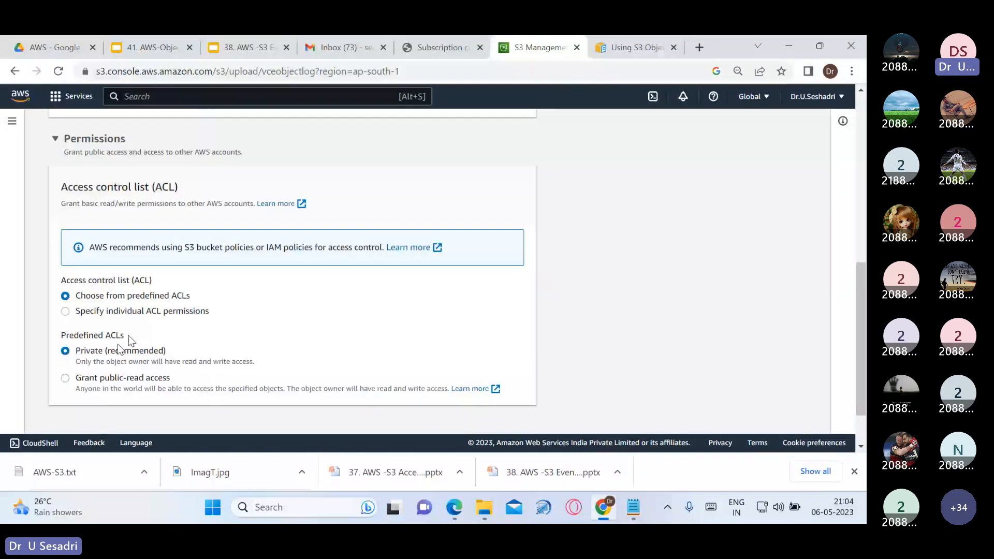
{"action": "left_click", "coordinate": [65, 377]}
{"action": "scroll", "coordinate": [292, 311], "scroll_direction": "down", "scroll_amount": 3}
{"action": "left_click", "coordinate": [104, 308]}
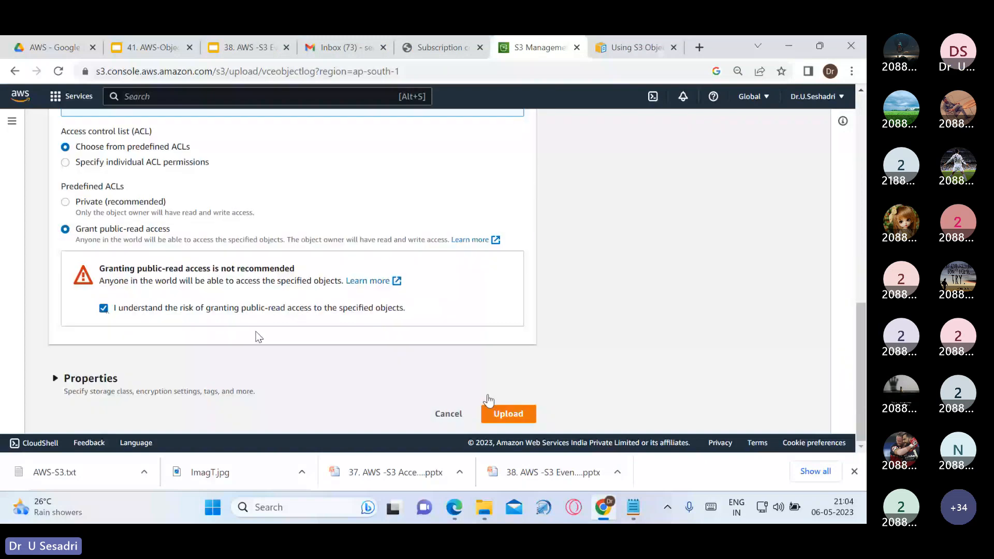
{"action": "left_click", "coordinate": [491, 411]}
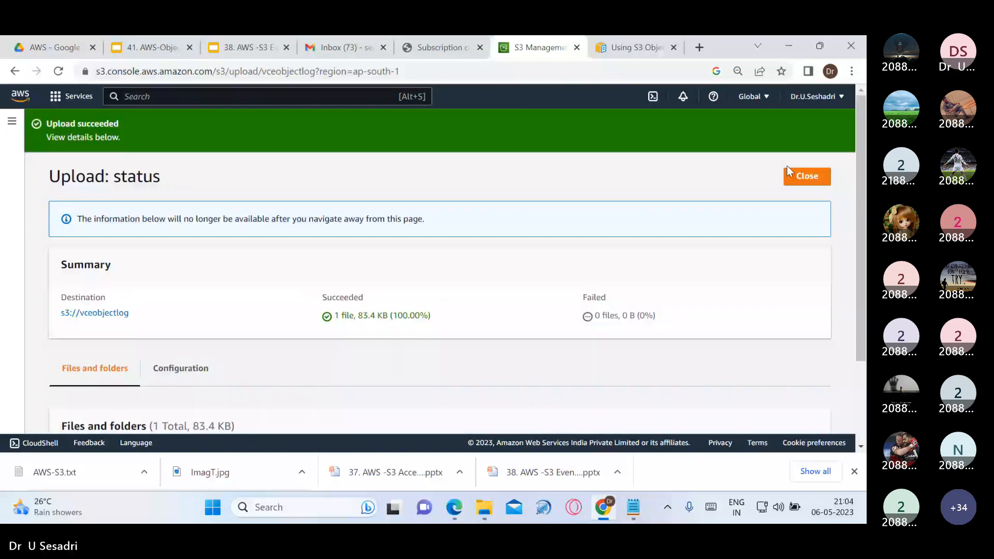
{"action": "left_click", "coordinate": [788, 171]}
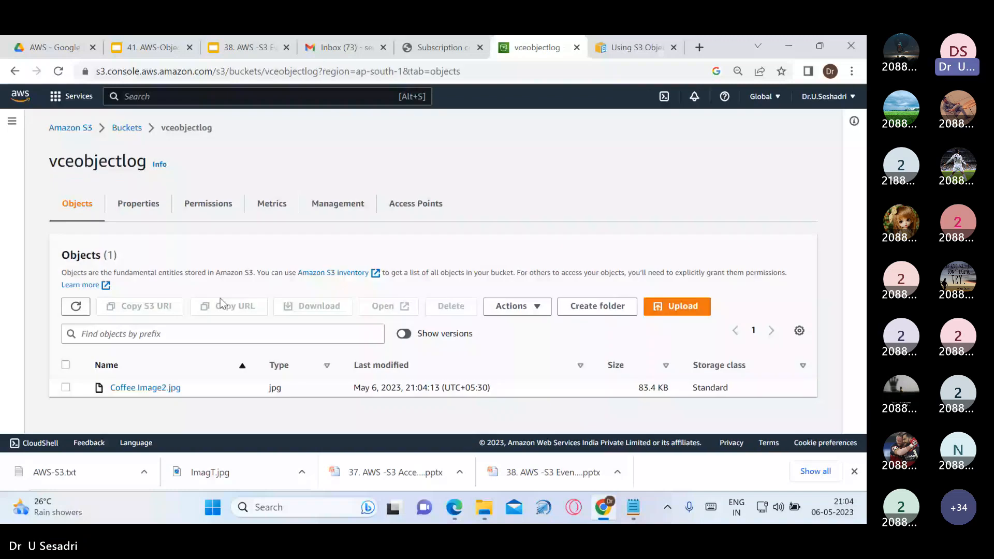
Reopen vceobjectlog, select its Object Lock support notice, and switch to the AWS-S3 notes
{"action": "left_click", "coordinate": [126, 128]}
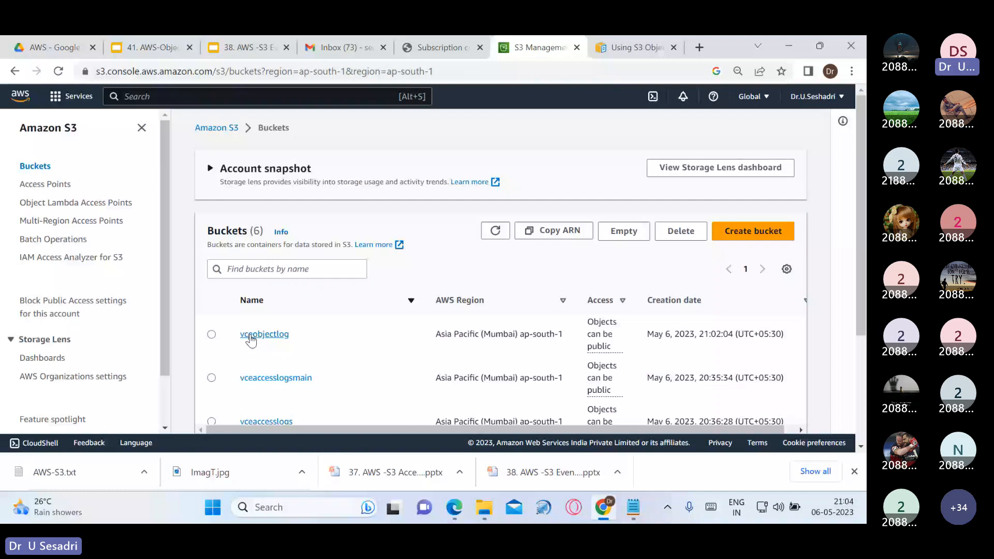
{"action": "left_click", "coordinate": [251, 335]}
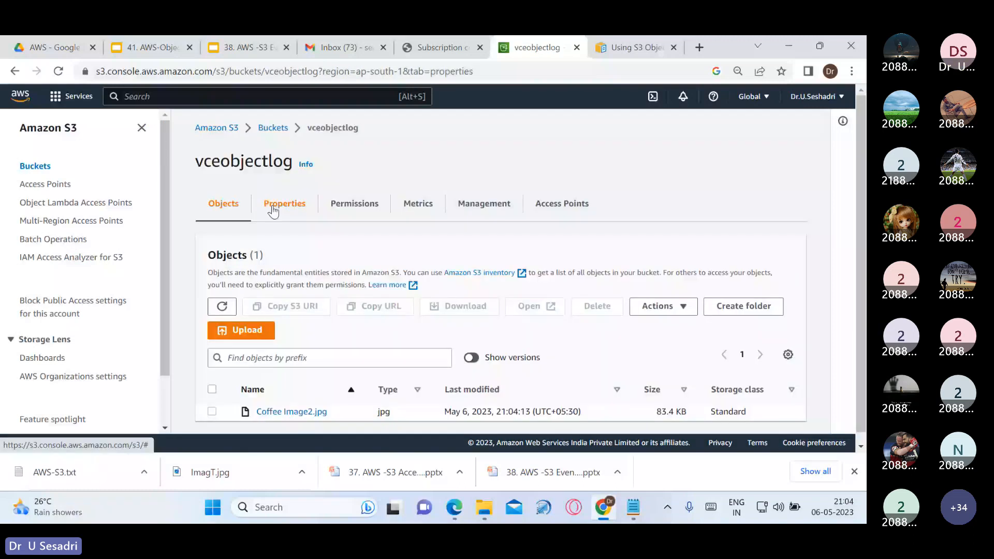
{"action": "scroll", "coordinate": [439, 331], "scroll_direction": "down", "scroll_amount": 10}
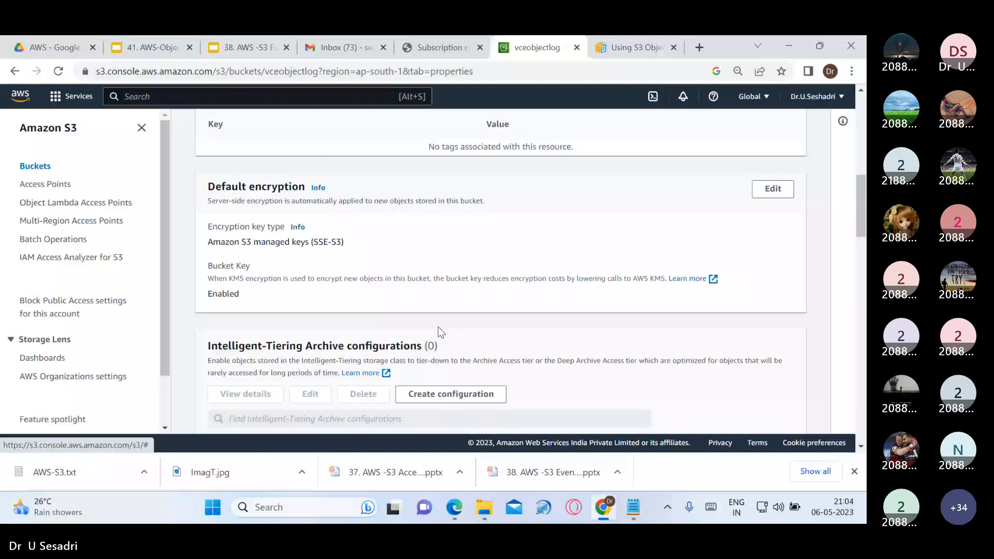
{"action": "scroll", "coordinate": [440, 332], "scroll_direction": "down", "scroll_amount": 10}
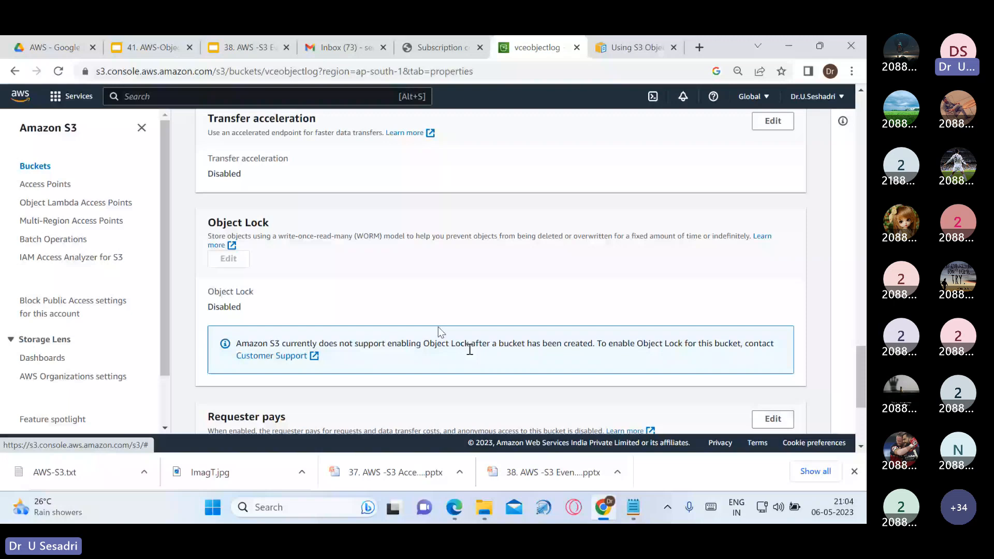
{"action": "triple_click", "coordinate": [241, 345]}
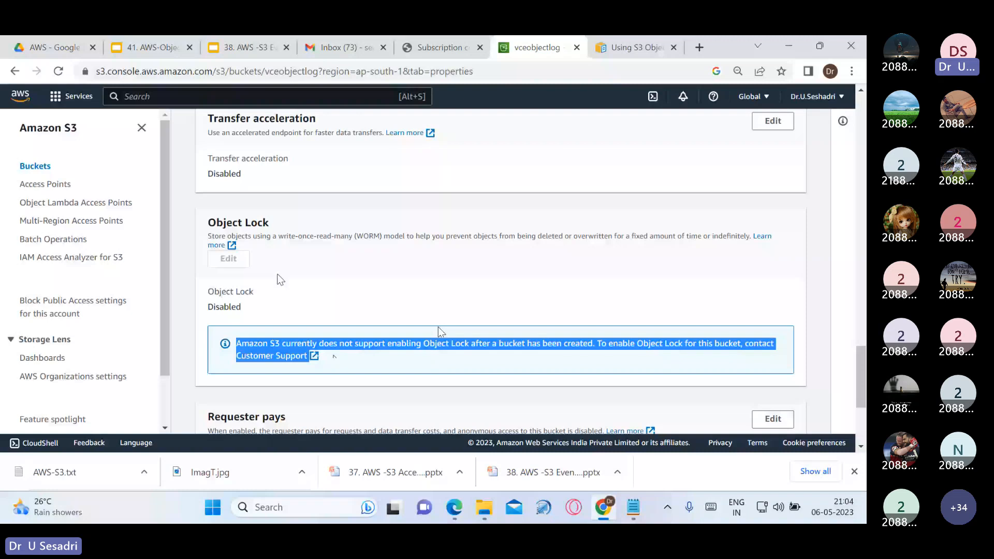
{"action": "scroll", "coordinate": [328, 260], "scroll_direction": "up", "scroll_amount": 7}
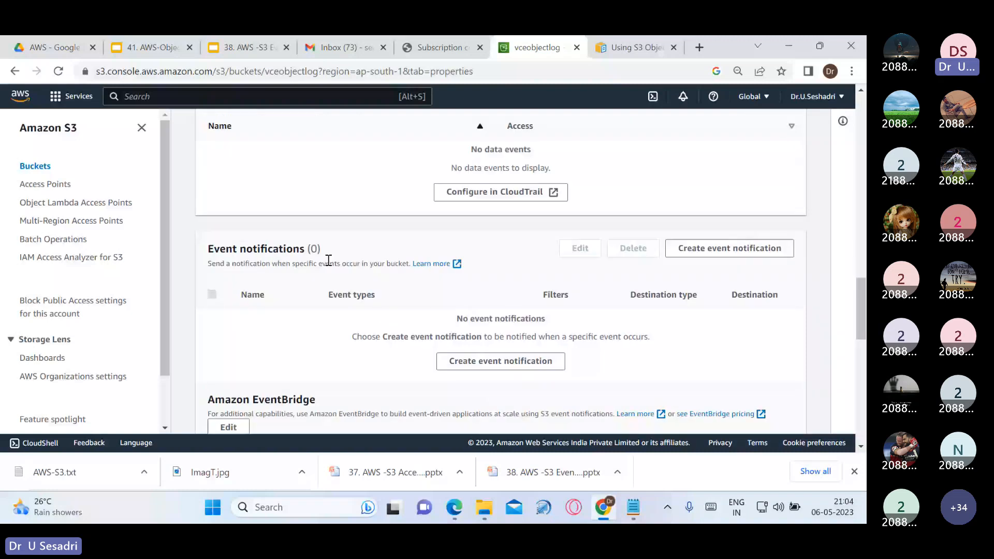
{"action": "key", "text": "alt+Tab"}
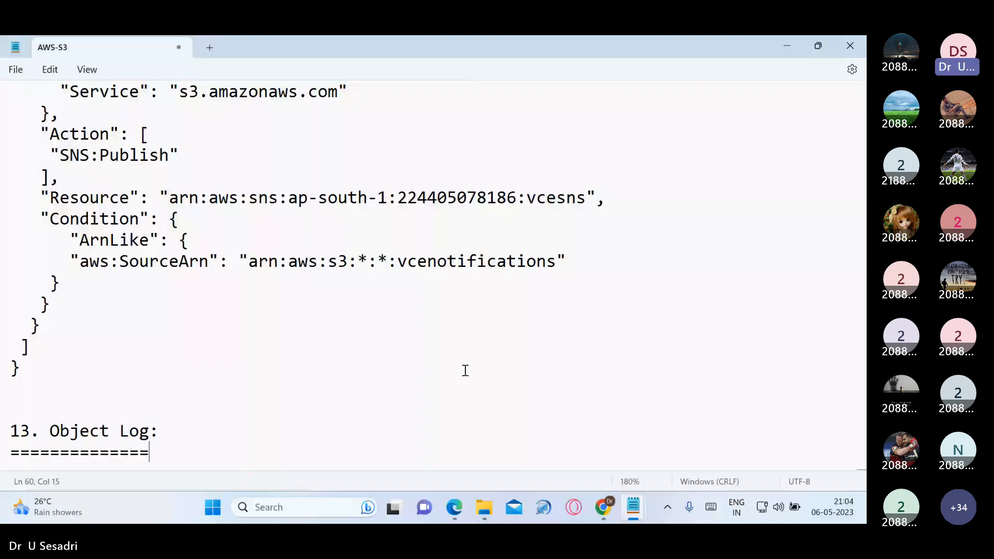
Delete the '13. Object Log' line from the notes' topic list
{"action": "scroll", "coordinate": [465, 371], "scroll_direction": "up", "scroll_amount": 15}
{"action": "left_click_drag", "start_coordinate": [10, 218], "coordinate": [73, 222]}
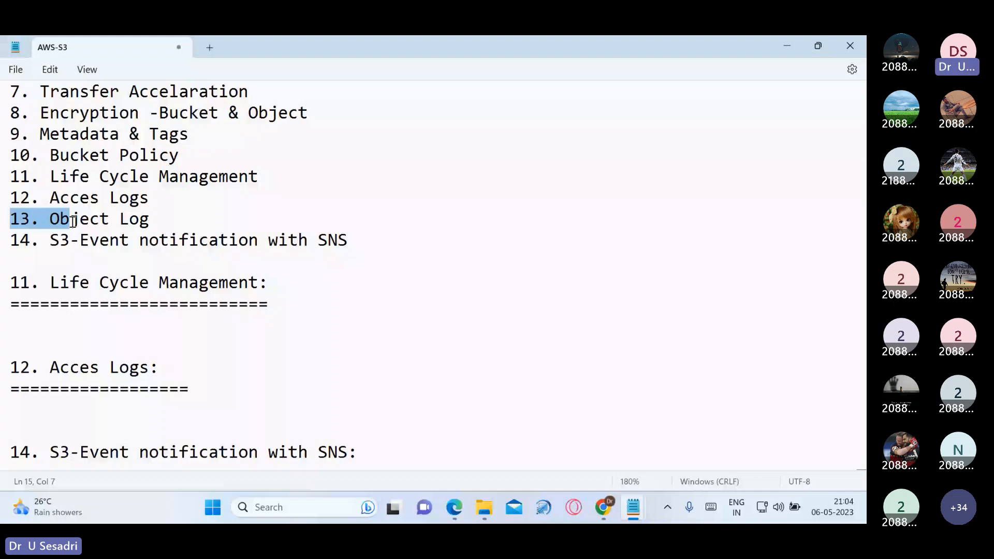
{"action": "left_click_drag", "start_coordinate": [73, 221], "coordinate": [150, 221]}
{"action": "key", "text": "Delete"}
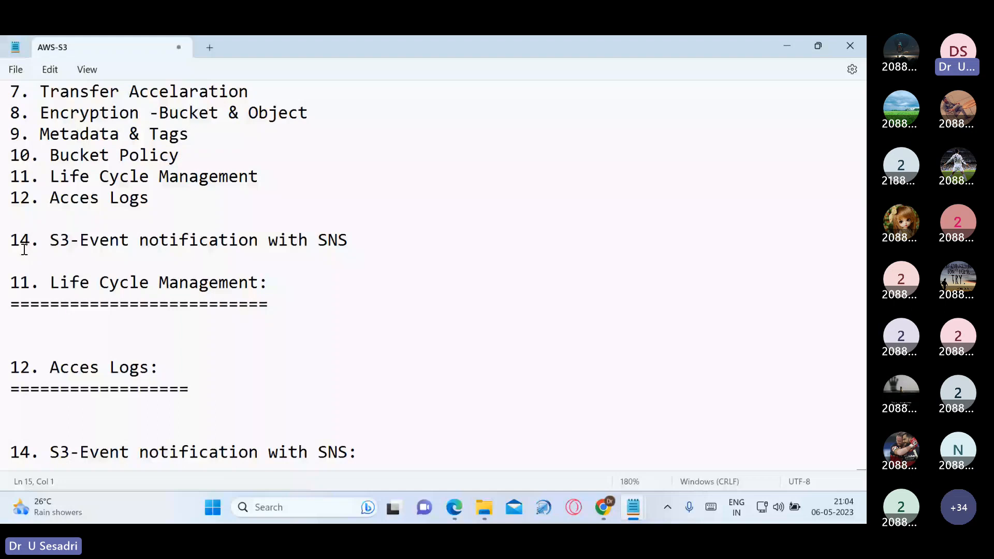
Renumber the S3-Event notification with SNS topic from 14 to 13 and minimize Notepad
{"action": "left_click", "coordinate": [29, 245]}
{"action": "key", "text": "BackSpace"}
{"action": "type", "text": "3"}
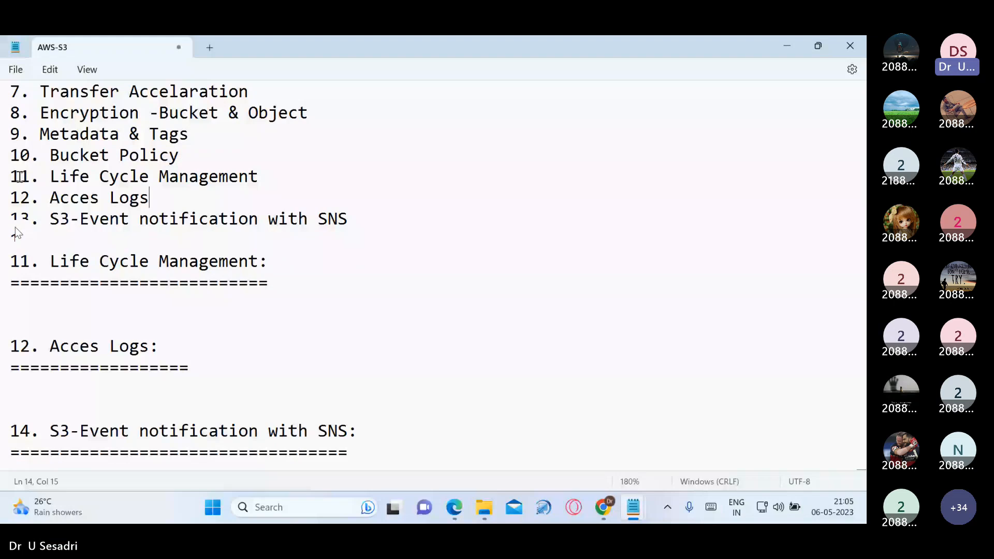
{"action": "left_click_drag", "start_coordinate": [11, 176], "coordinate": [354, 219]}
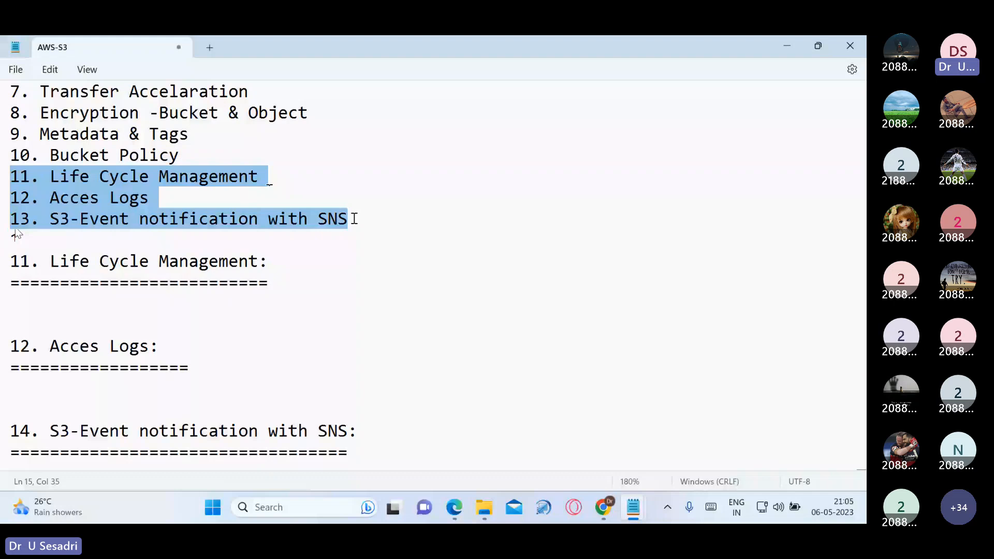
{"action": "left_click", "coordinate": [398, 192]}
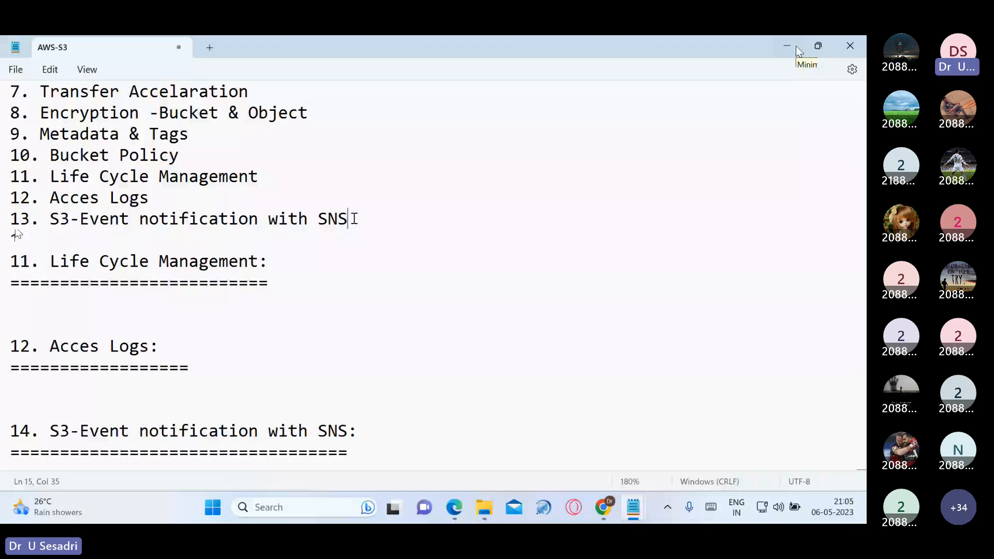
{"action": "left_click", "coordinate": [796, 46]}
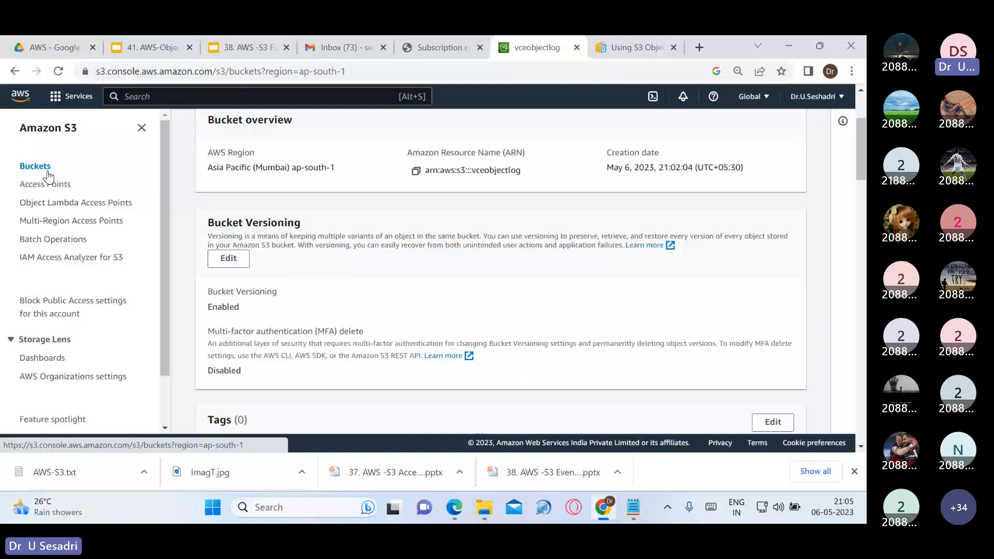
Browse the vceaccesslogs bucket and return to the bucket list
{"action": "left_click", "coordinate": [272, 311]}
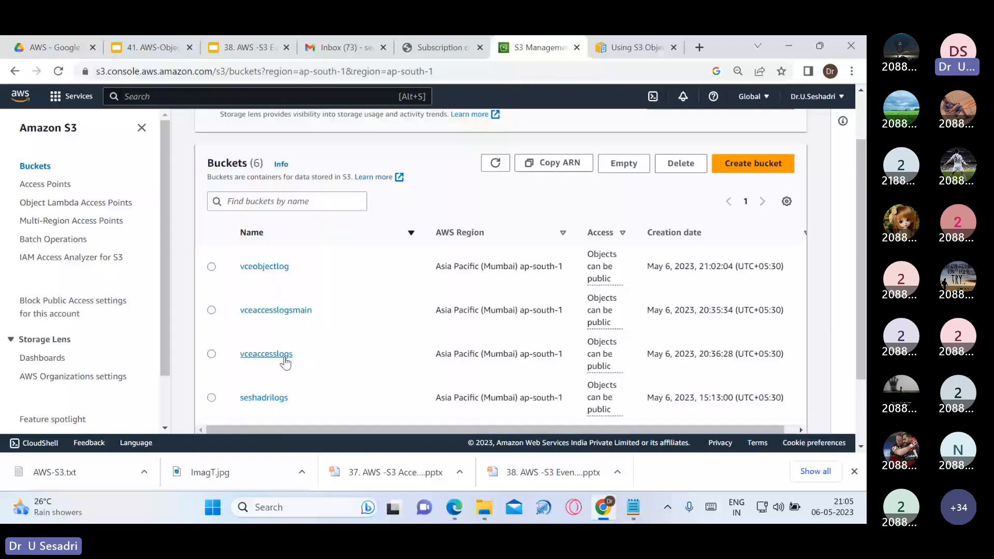
{"action": "left_click", "coordinate": [265, 354]}
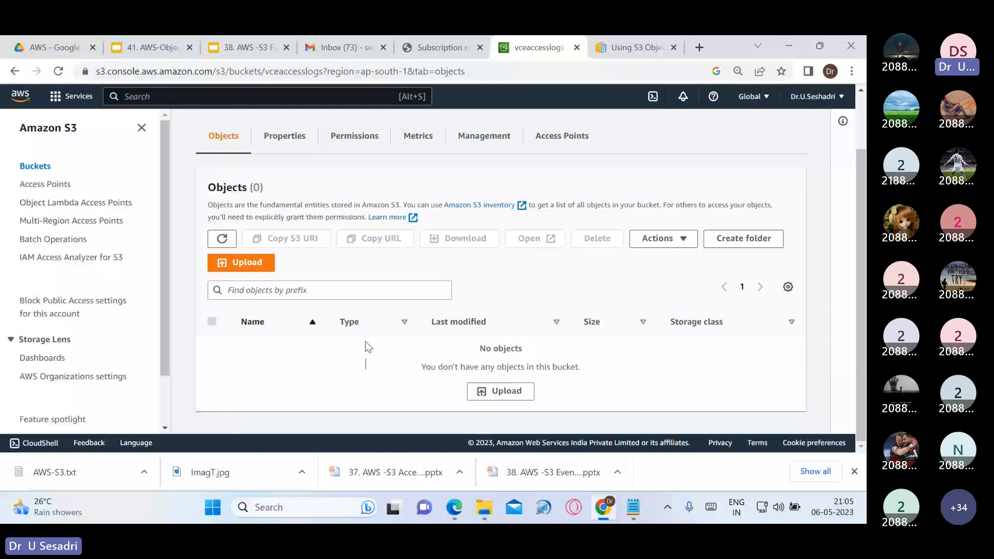
{"action": "key", "text": "alt+Left"}
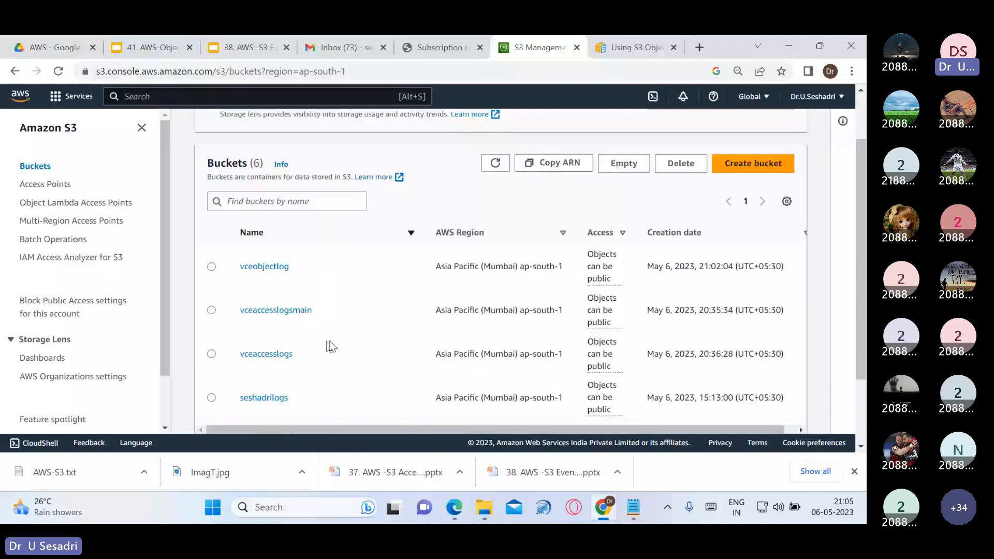
{"action": "scroll", "coordinate": [331, 346], "scroll_direction": "down", "scroll_amount": 2}
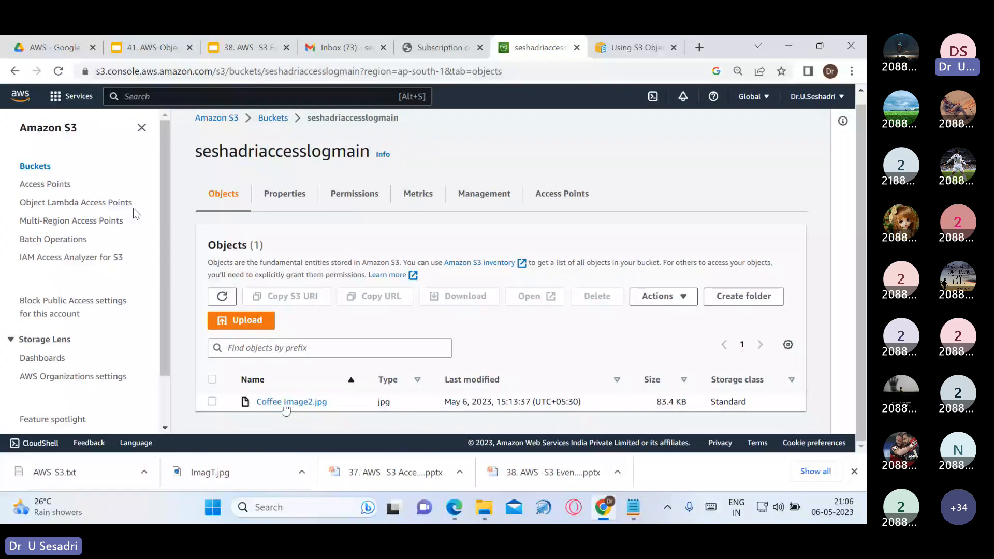
{"action": "left_click", "coordinate": [36, 166]}
{"action": "scroll", "coordinate": [272, 337], "scroll_direction": "down", "scroll_amount": 3}
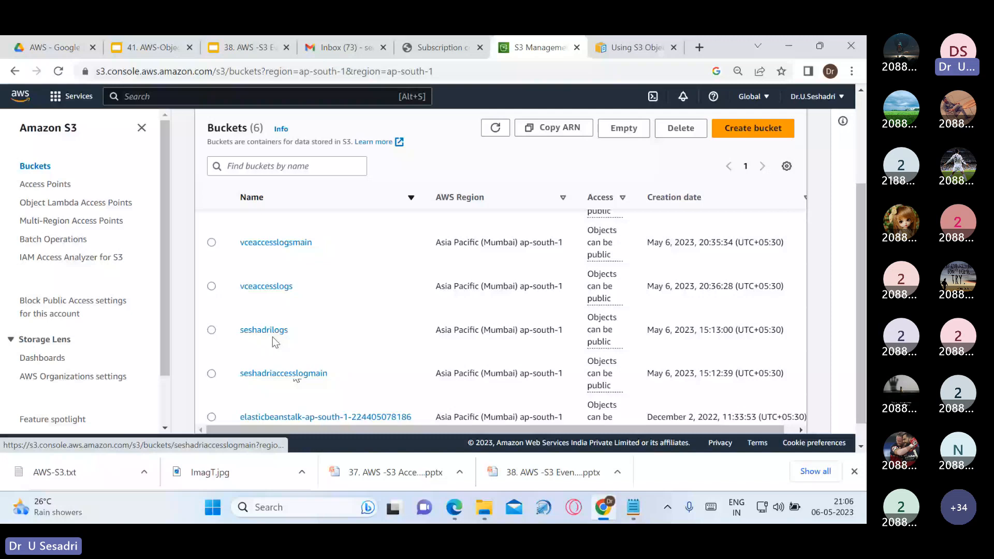
View the seshadrilogs bucket's objects, then return to the six-bucket list
{"action": "left_click", "coordinate": [264, 330]}
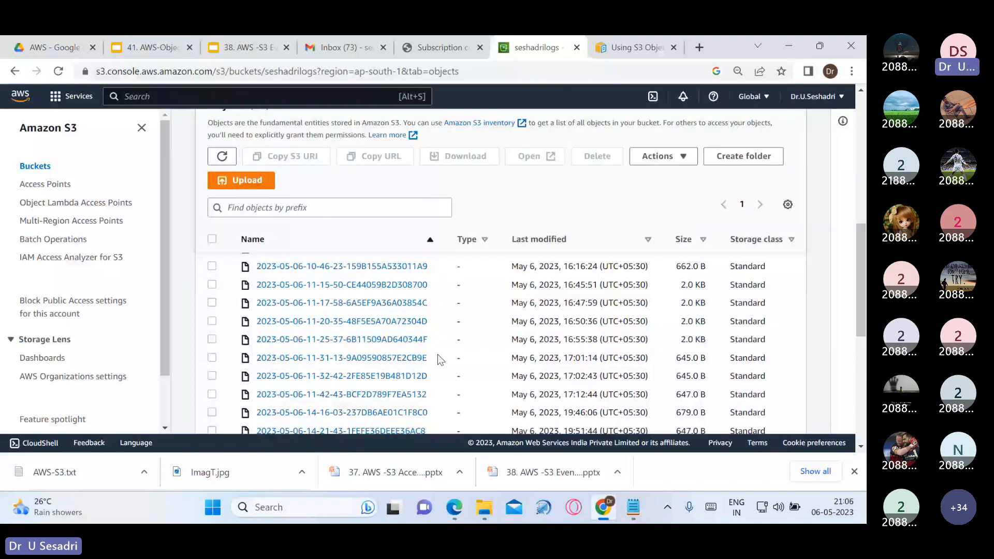
{"action": "left_click", "coordinate": [36, 166]}
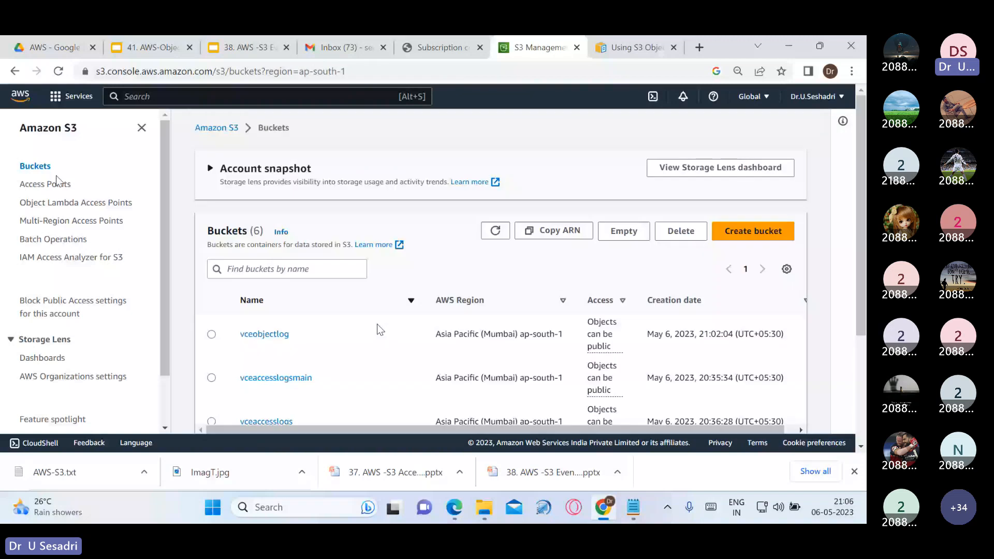
{"action": "scroll", "coordinate": [381, 329], "scroll_direction": "down", "scroll_amount": 1}
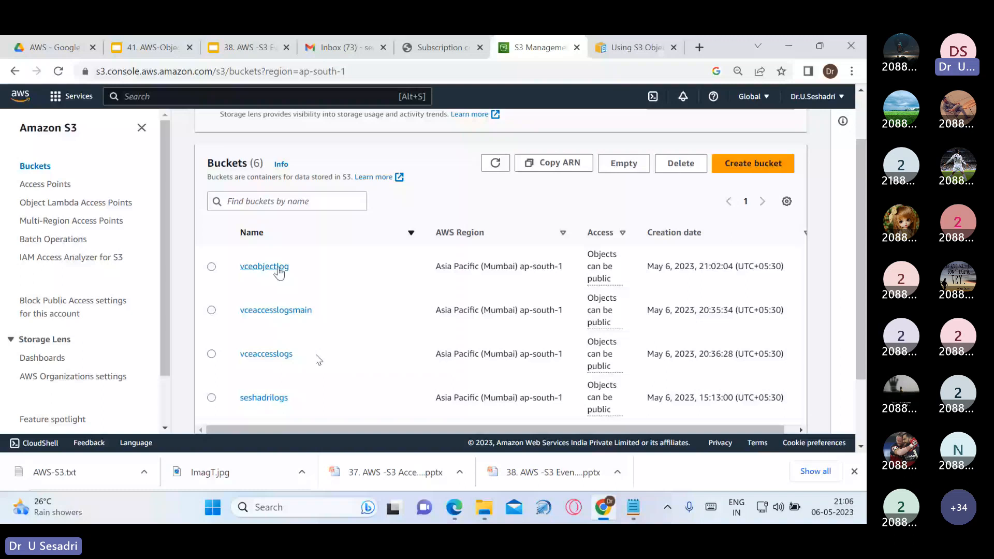
{"action": "scroll", "coordinate": [279, 272], "scroll_direction": "down", "scroll_amount": 1}
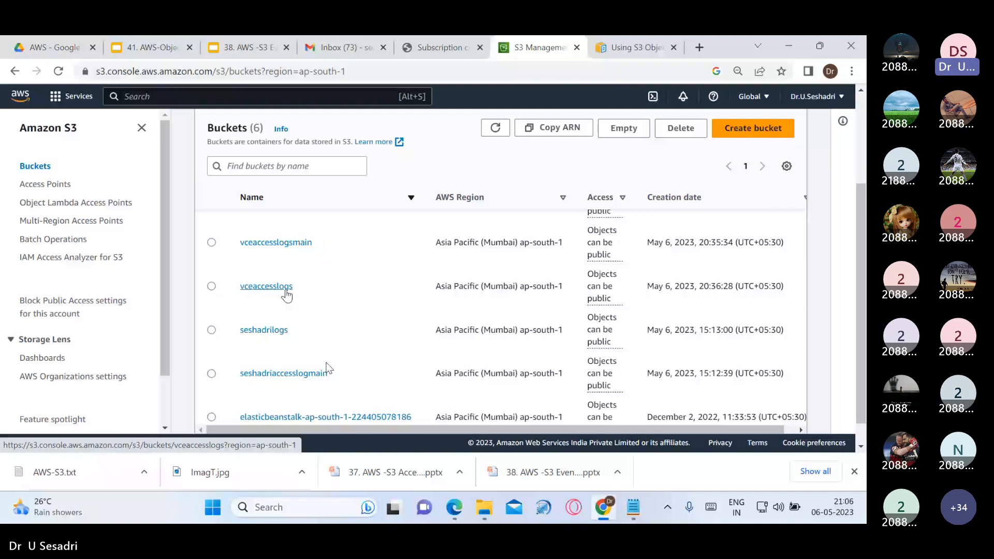
{"action": "scroll", "coordinate": [229, 278], "scroll_direction": "up", "scroll_amount": 2}
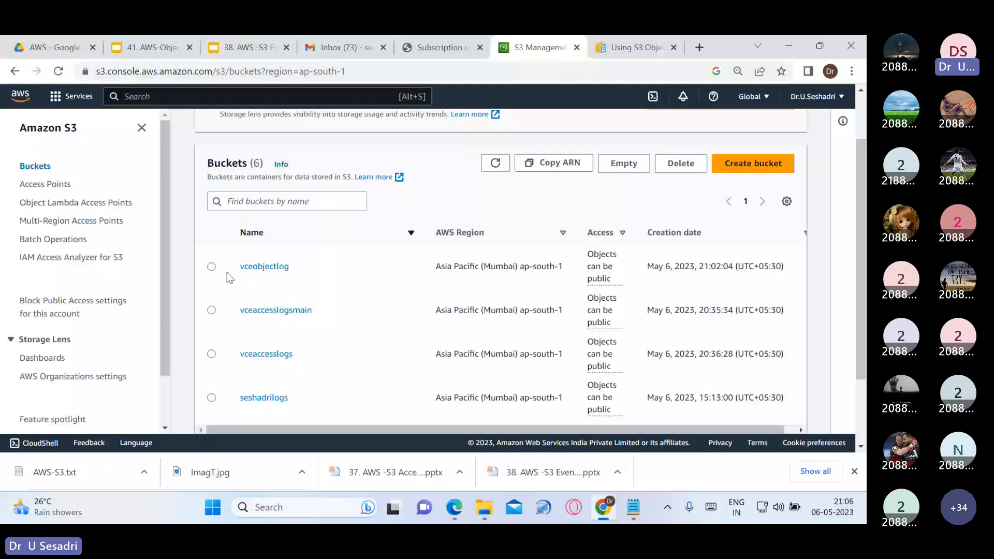
Attempt to delete vceobjectlog, then delete its Coffee Image2.jpg object, confirming with 'delete'
{"action": "left_click", "coordinate": [211, 266]}
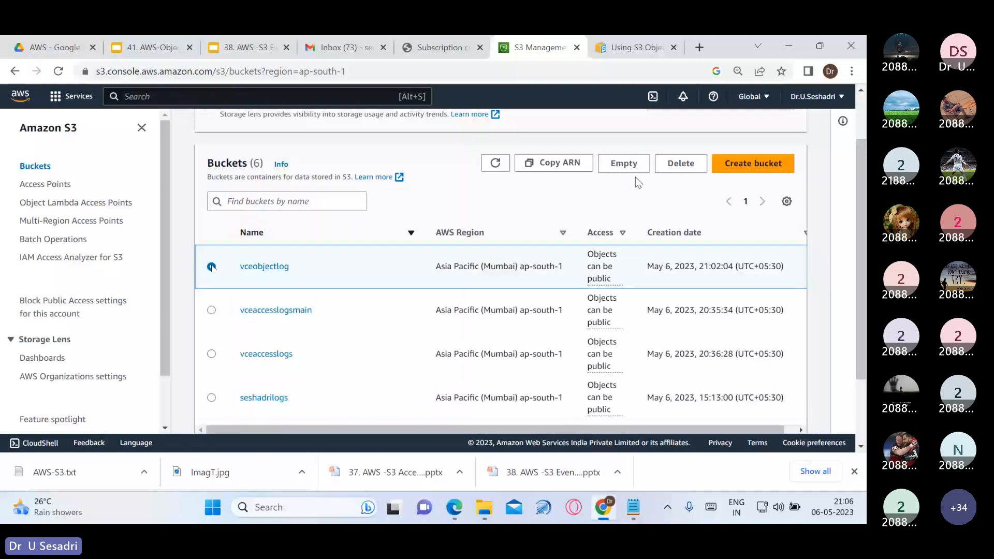
{"action": "left_click", "coordinate": [680, 163]}
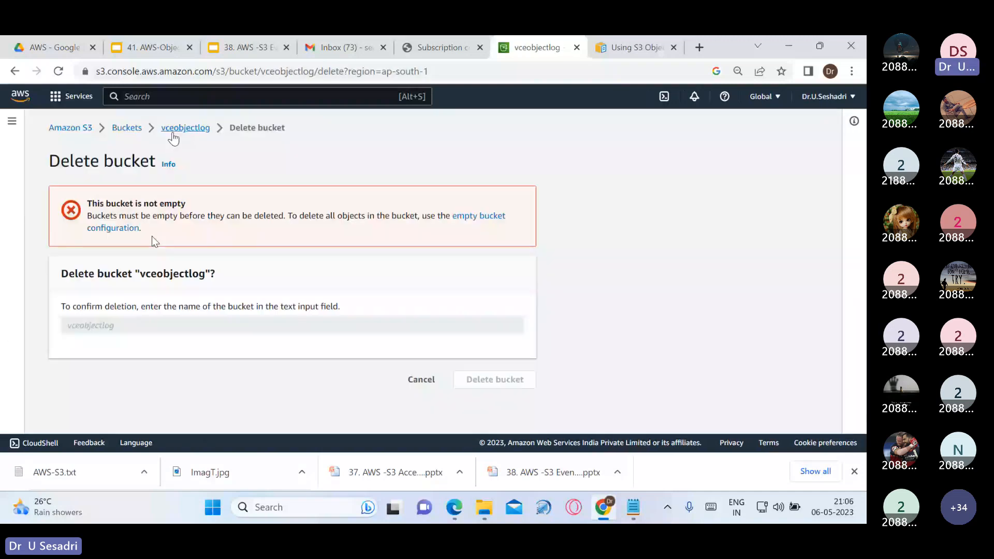
{"action": "left_click", "coordinate": [173, 131]}
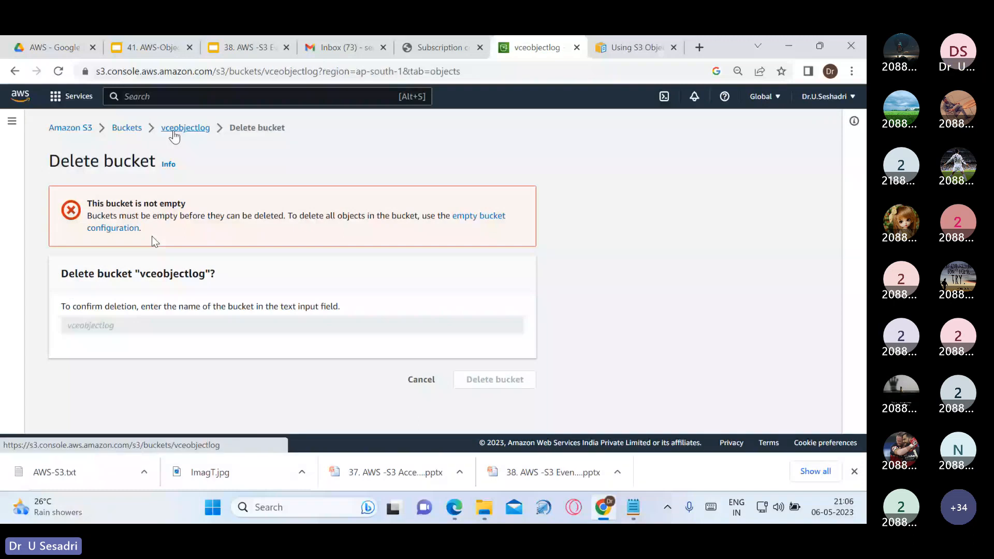
{"action": "left_click", "coordinate": [66, 388]}
{"action": "left_click", "coordinate": [451, 306]}
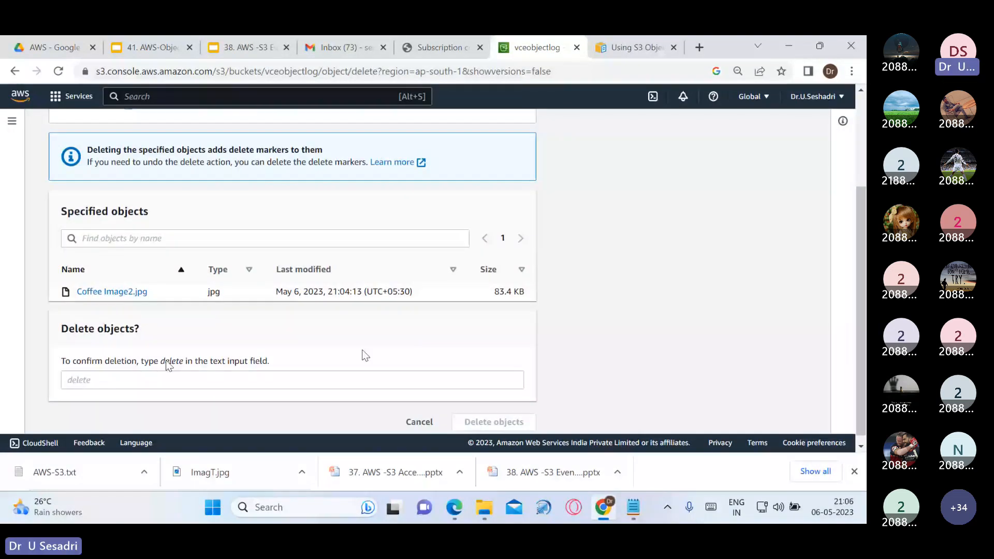
{"action": "left_click", "coordinate": [164, 377]}
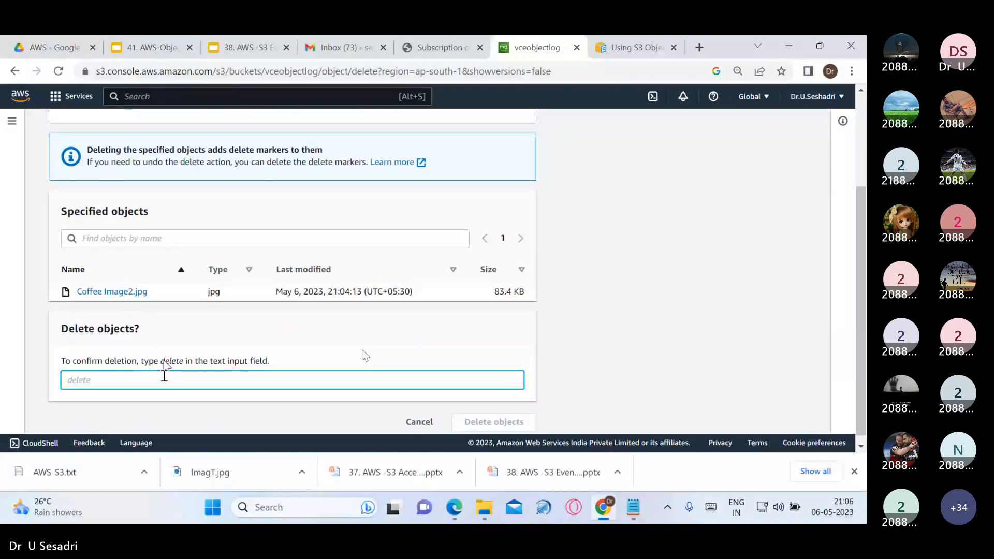
{"action": "type", "text": "dele"}
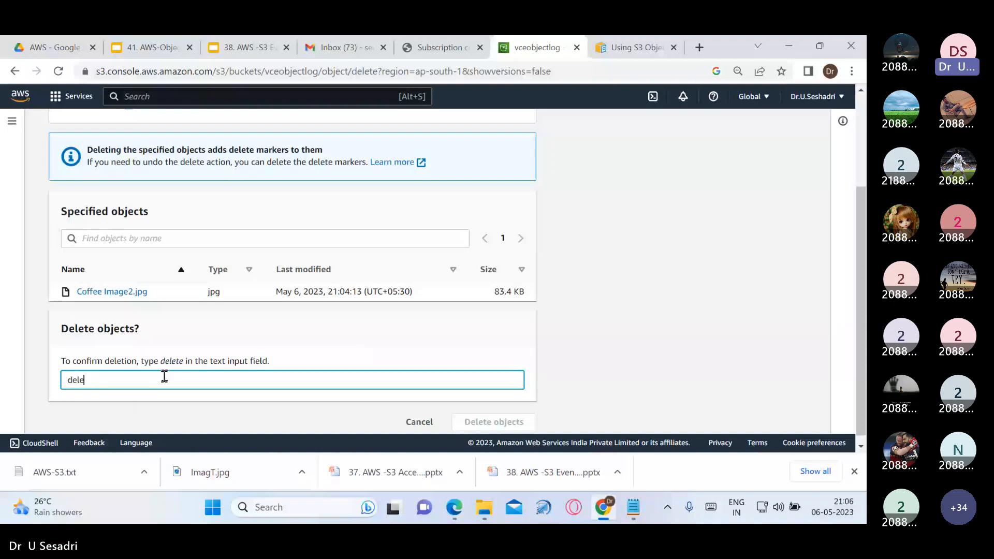
{"action": "type", "text": "te"}
{"action": "left_click", "coordinate": [482, 422]}
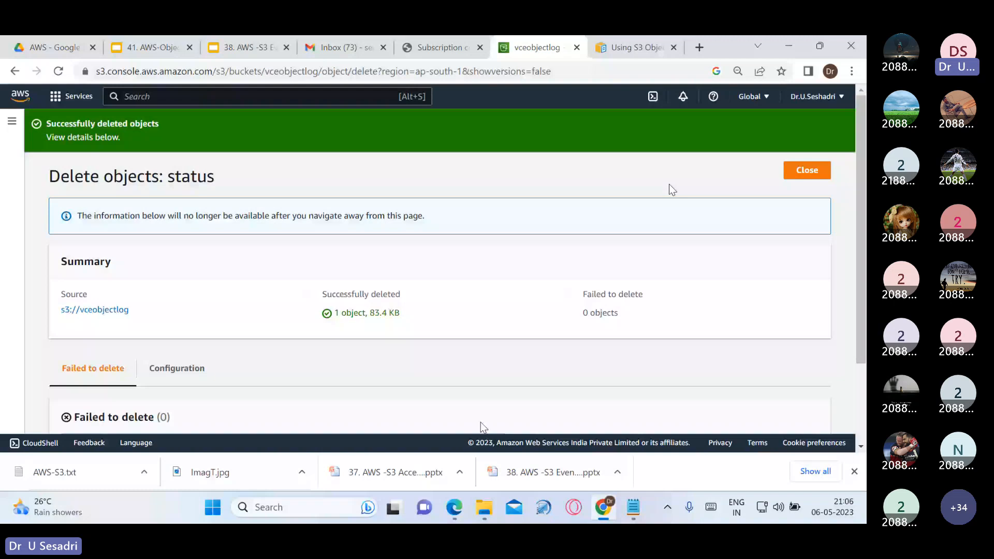
{"action": "left_click", "coordinate": [807, 170]}
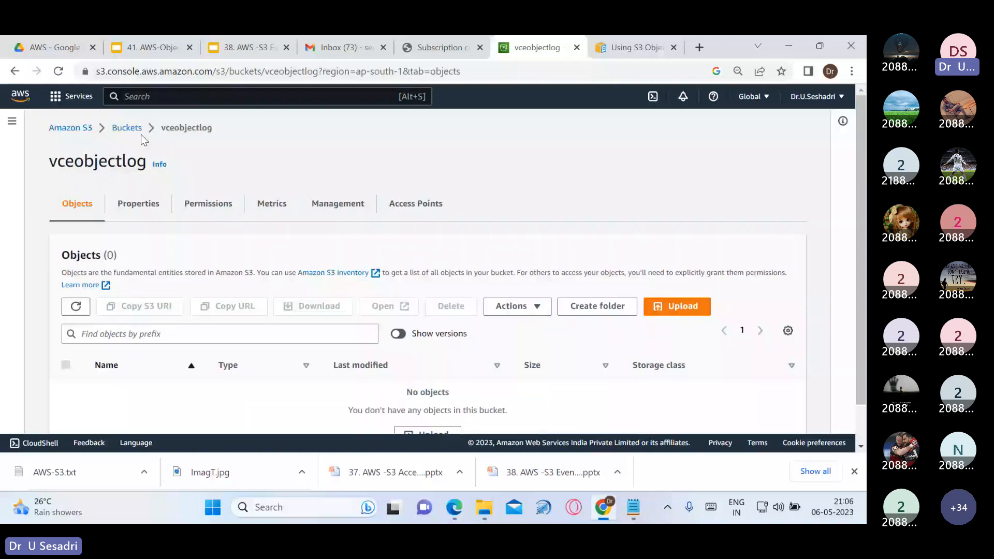
Copy the vceobjectlog name, reload the bucket, and move on to the SNS subscription confirmation page
{"action": "left_click", "coordinate": [141, 134]}
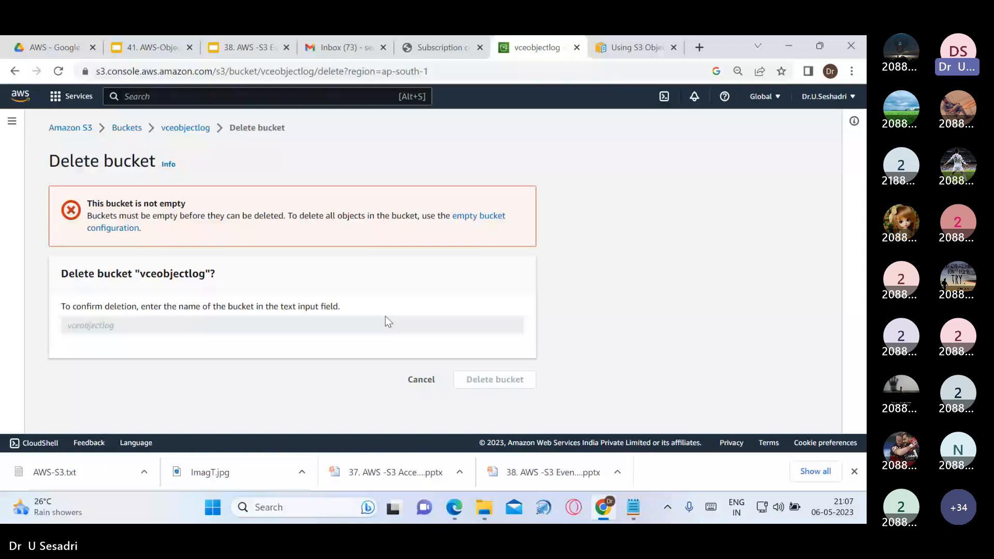
{"action": "double_click", "coordinate": [203, 280]}
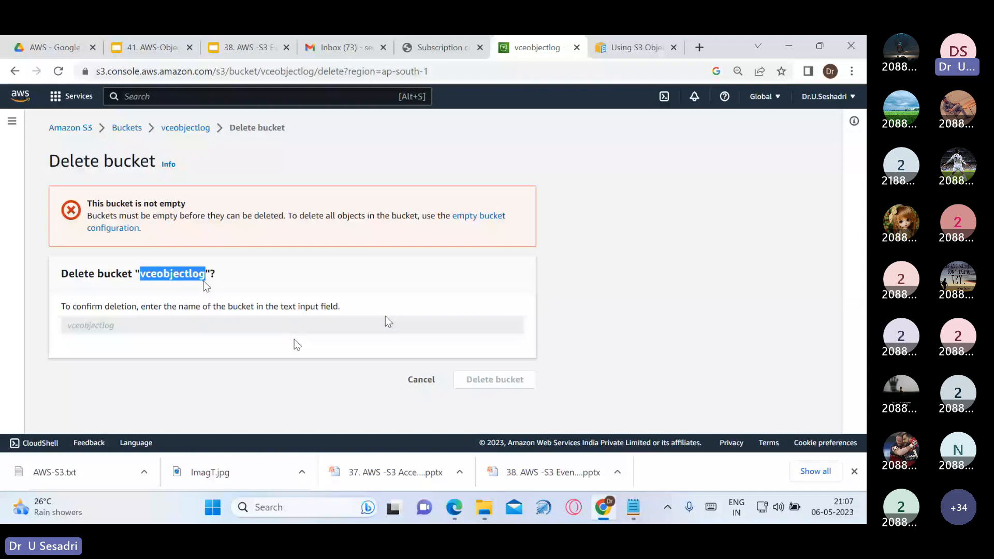
{"action": "left_click", "coordinate": [186, 128]}
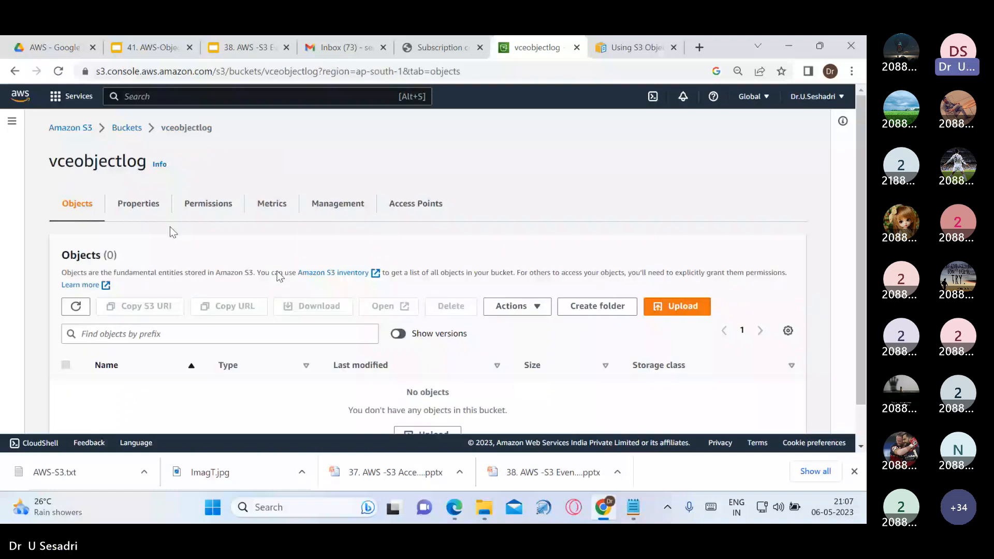
{"action": "key", "text": "F5"}
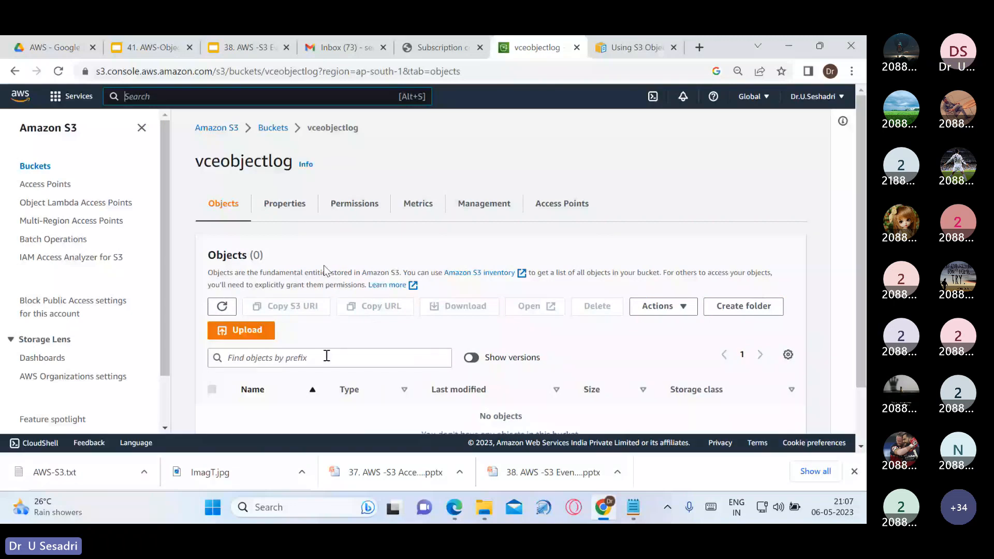
{"action": "left_click", "coordinate": [284, 131]}
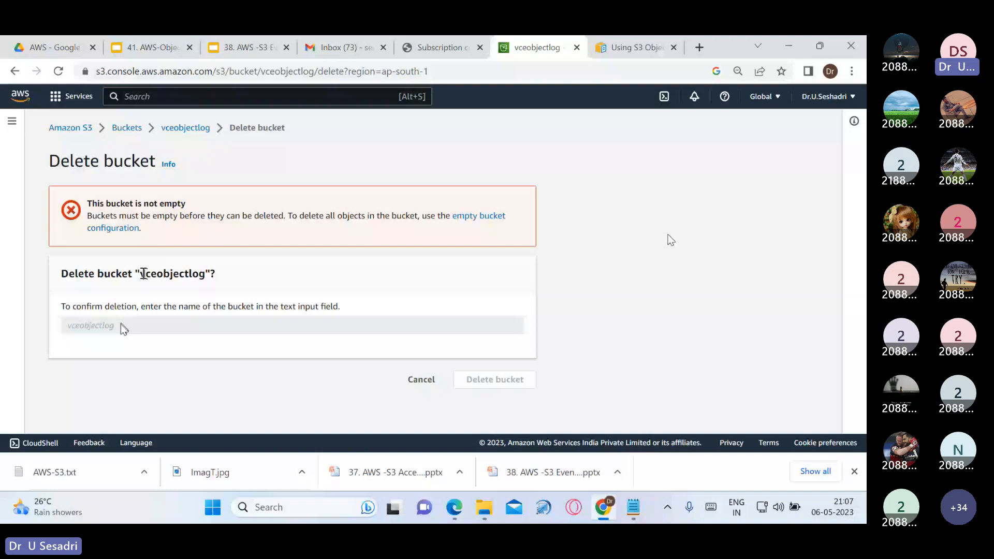
{"action": "left_click", "coordinate": [442, 48]}
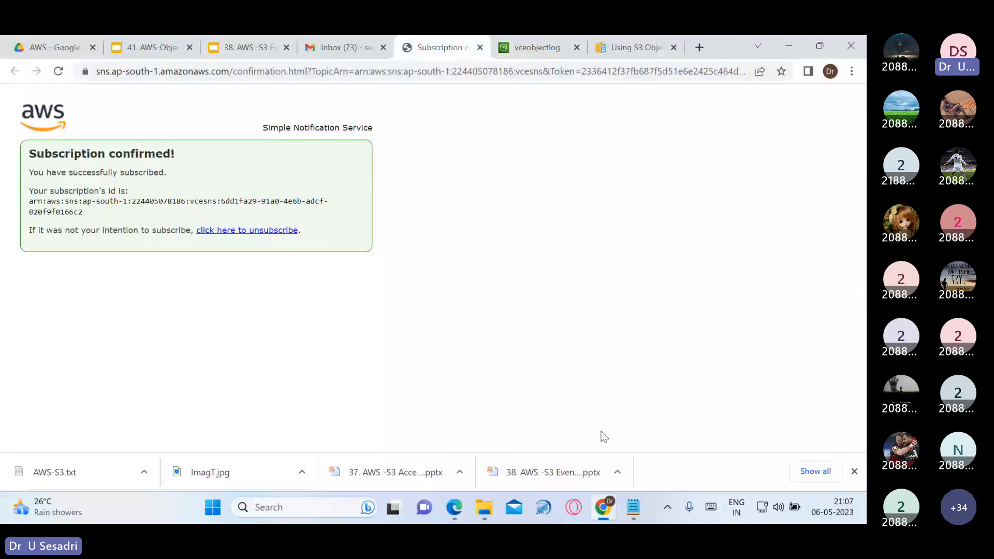
Switch from the notes and browser over to the CCV Teams meeting
{"action": "left_click", "coordinate": [633, 507]}
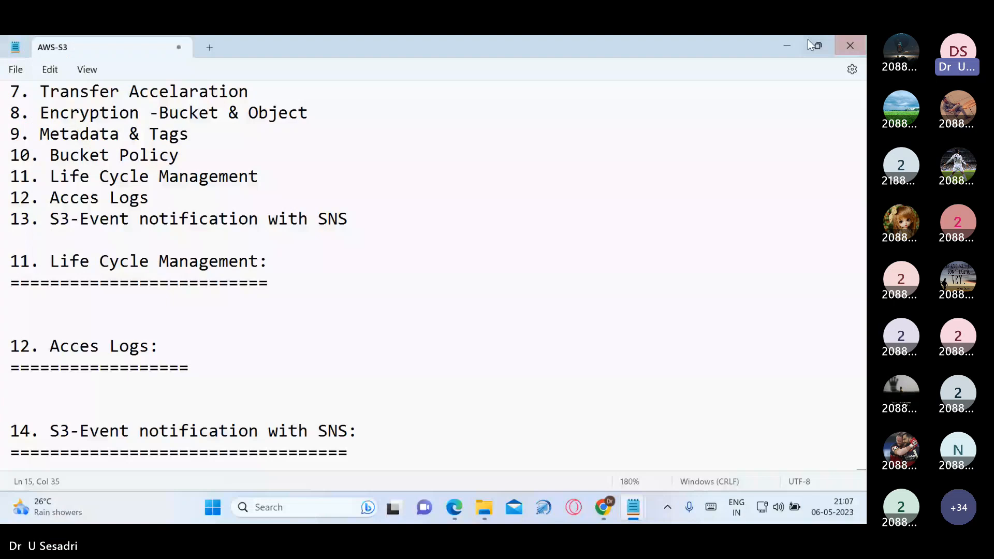
{"action": "left_click", "coordinate": [454, 508]}
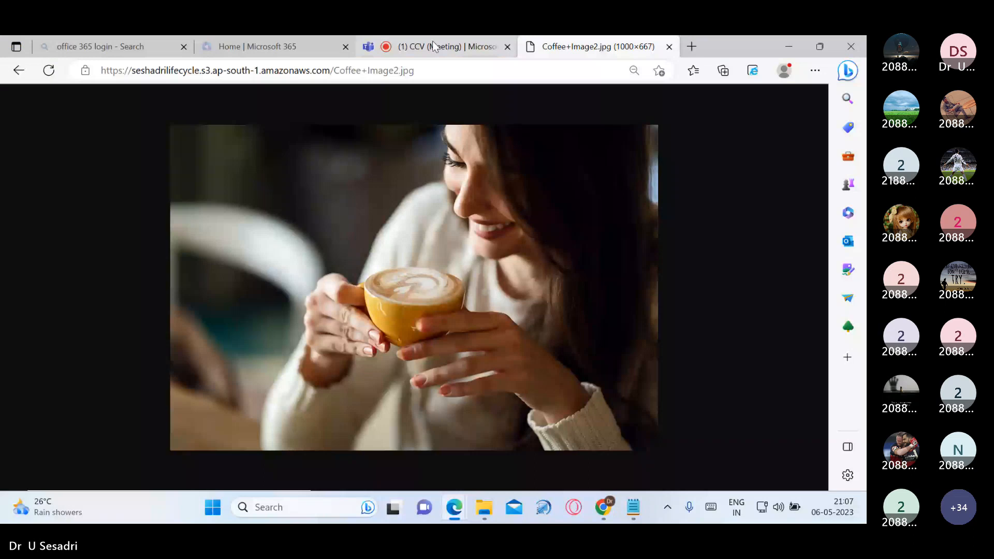
{"action": "left_click", "coordinate": [434, 48]}
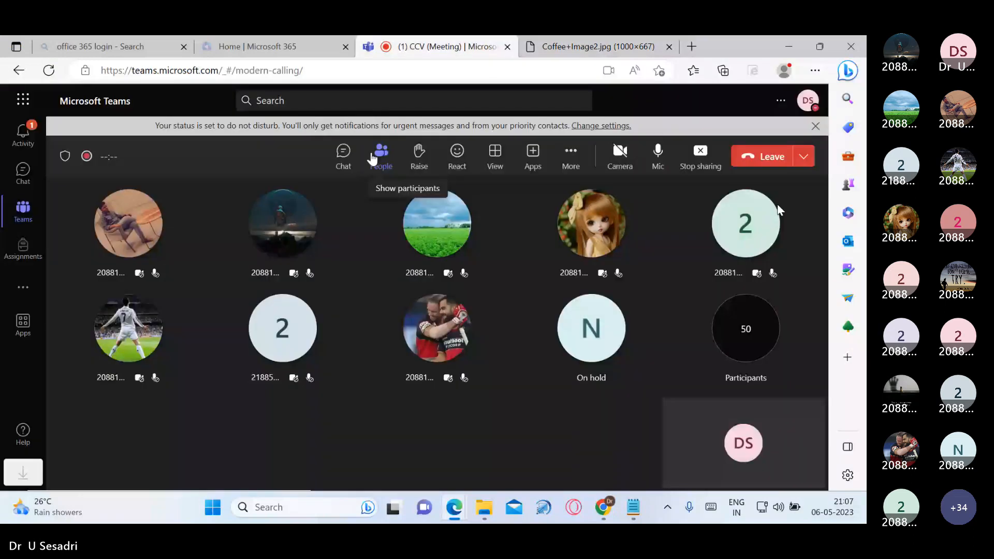